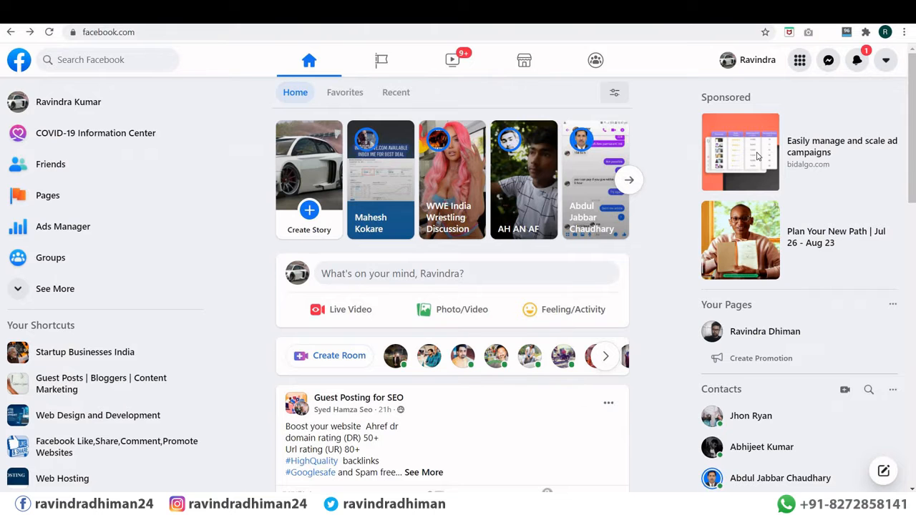
# Step: Start creating a new ad from Facebook's Create menu
pyautogui.click(800, 63)
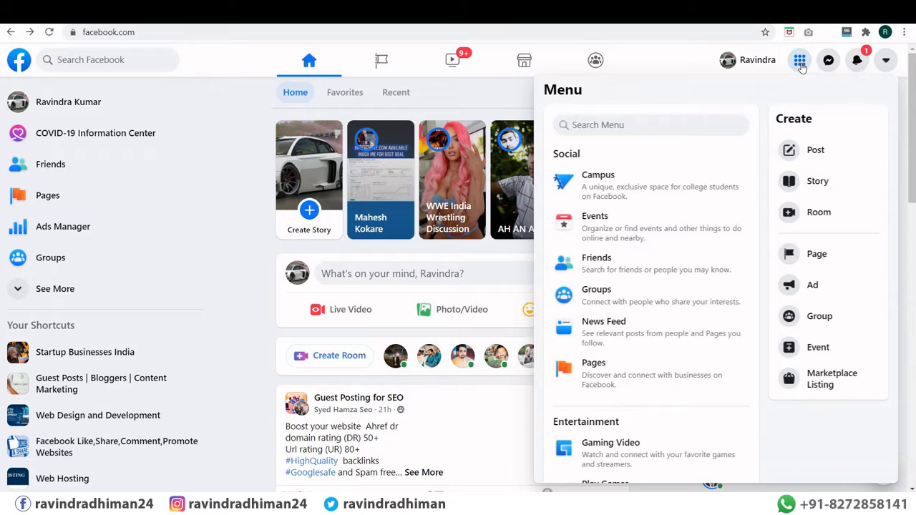
pyautogui.click(811, 286)
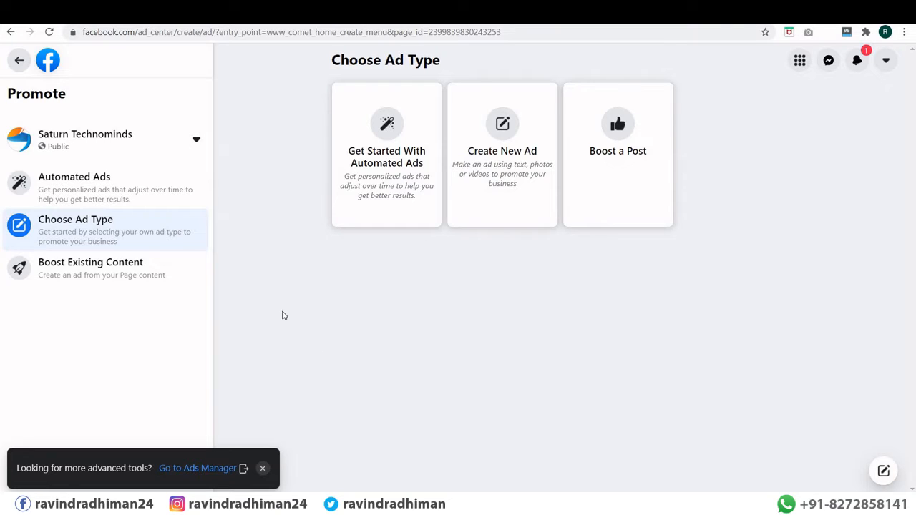
# Step: Switch the promoted page from Saturn Technominds to Seehowcan
pyautogui.click(196, 140)
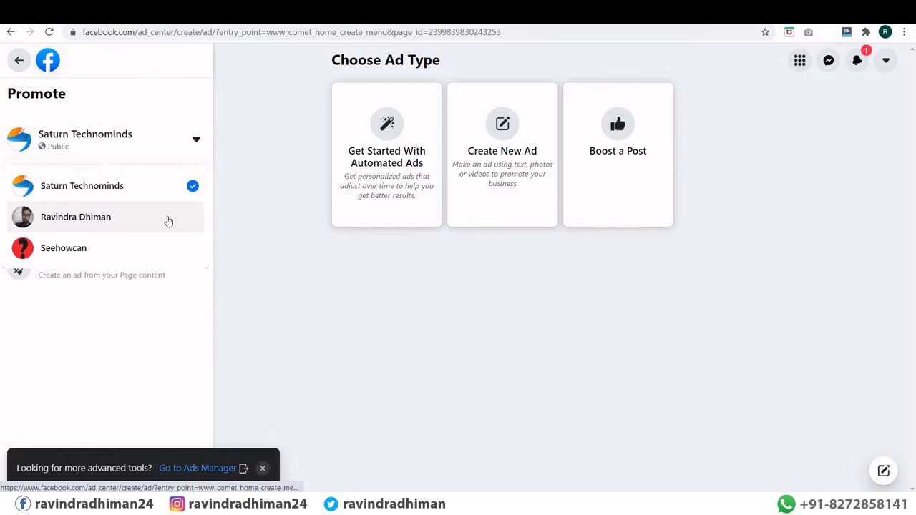
pyautogui.click(142, 251)
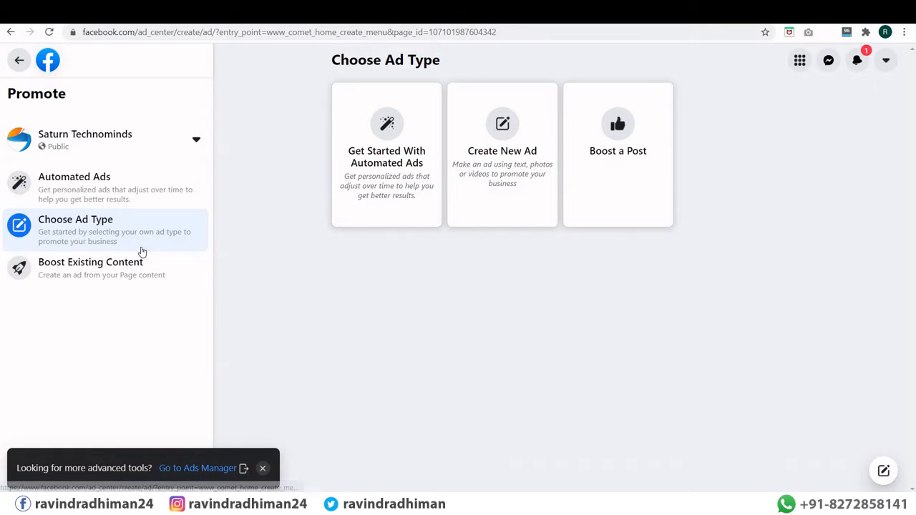
pyautogui.click(196, 141)
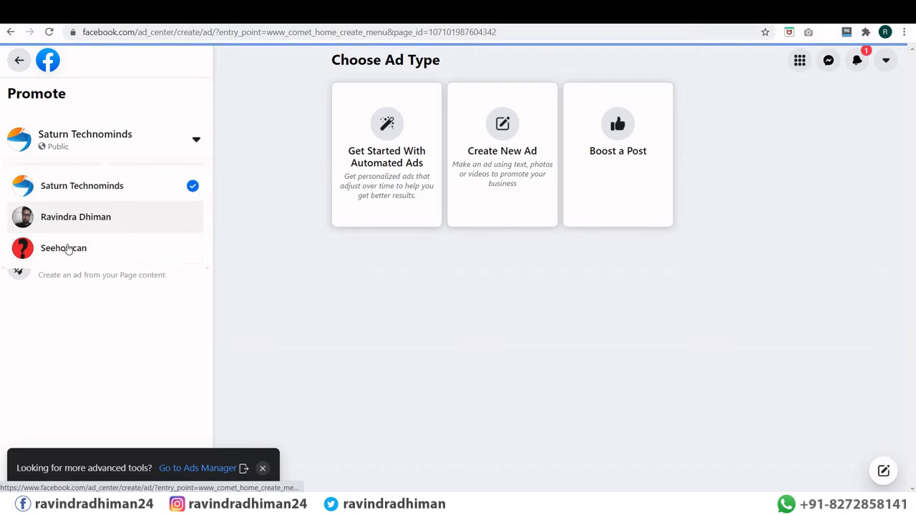
pyautogui.click(68, 248)
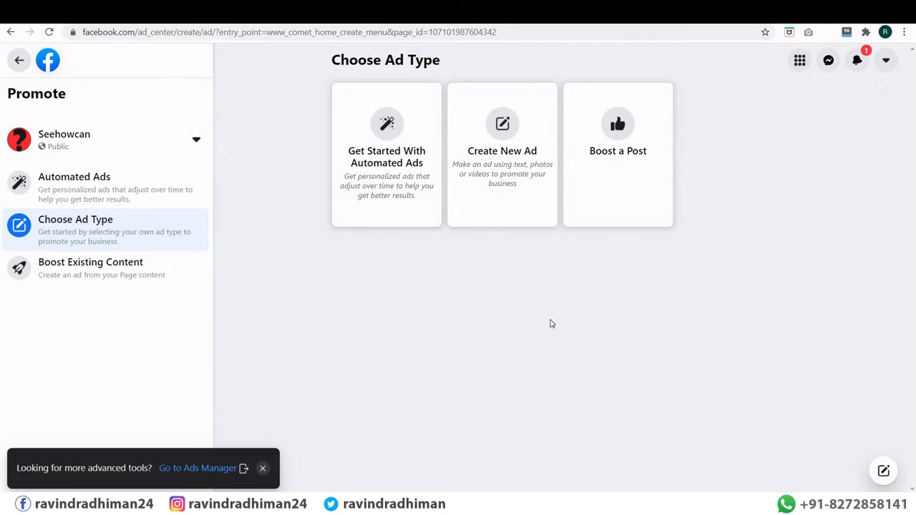
# Step: Choose Boost a Post to list Seehowcan's posts
pyautogui.click(616, 147)
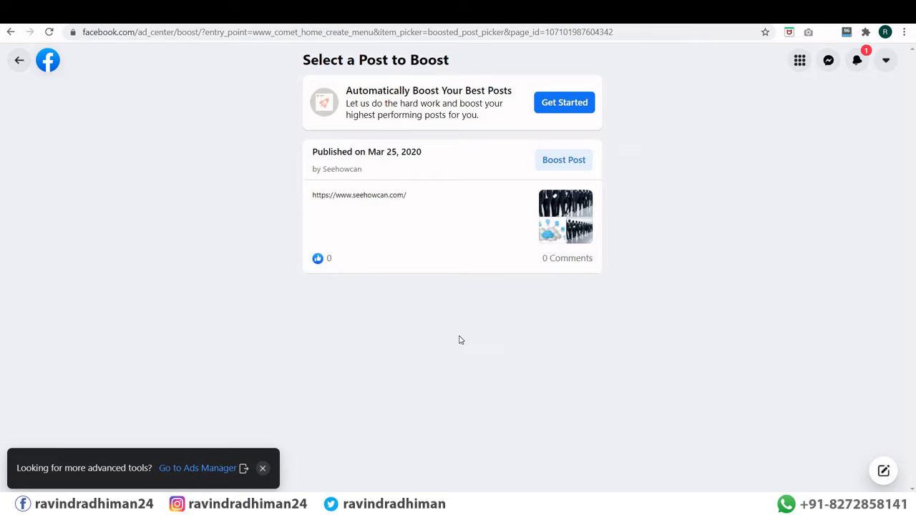
# Step: Boost the Mar 25, 2020 post, leaving Special Ad Category switched off
pyautogui.click(572, 164)
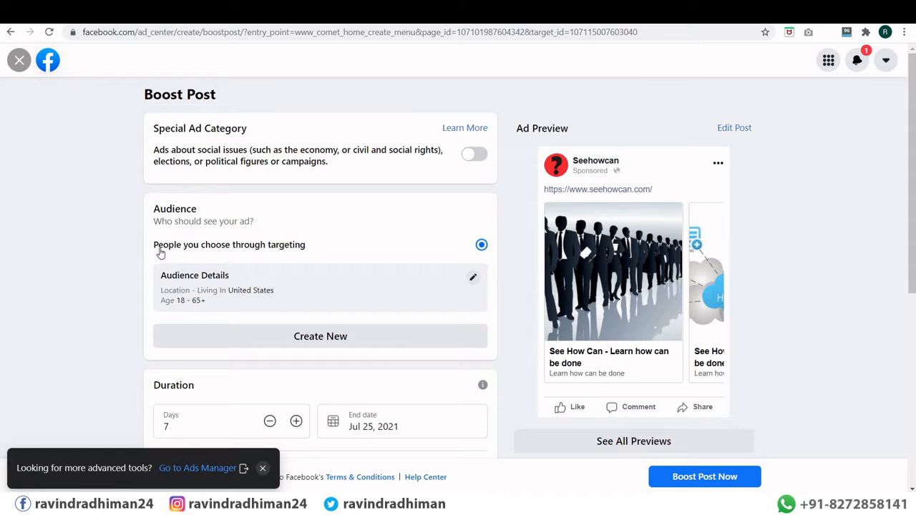
pyautogui.scroll(-3, 116, 243)
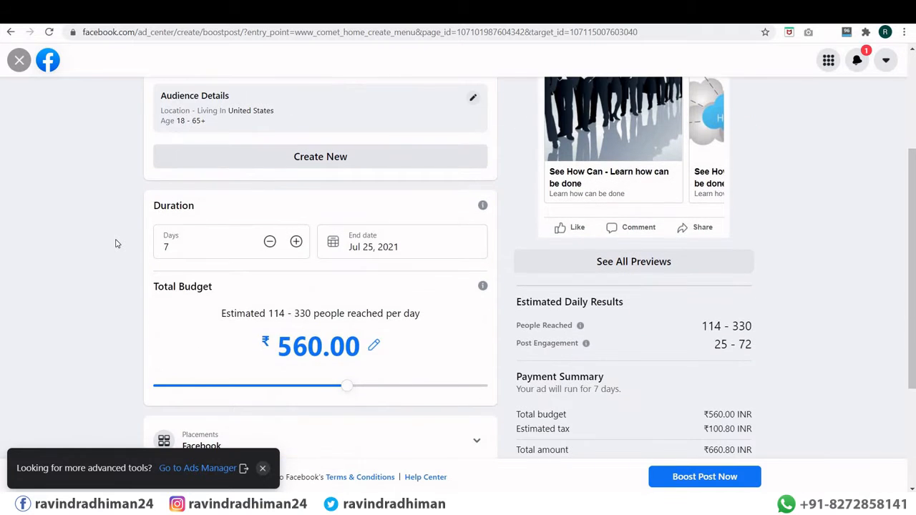
pyautogui.scroll(3, 116, 244)
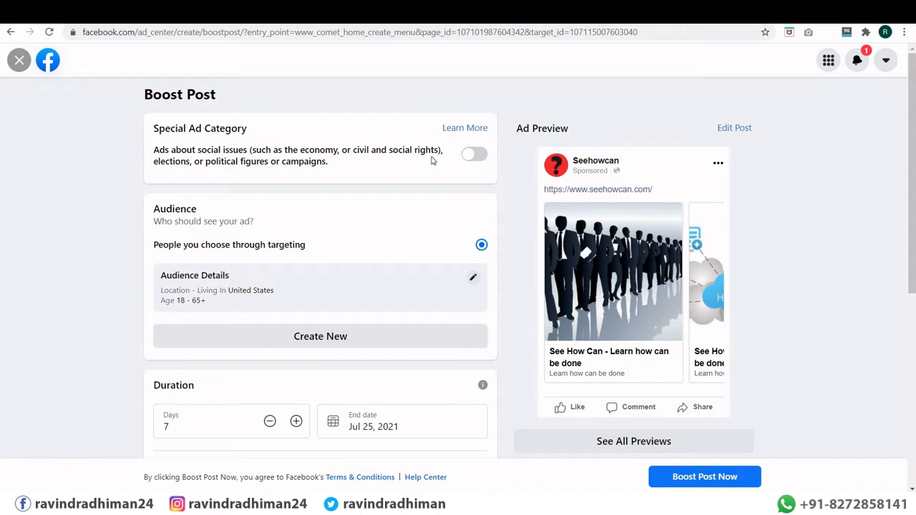
pyautogui.click(478, 154)
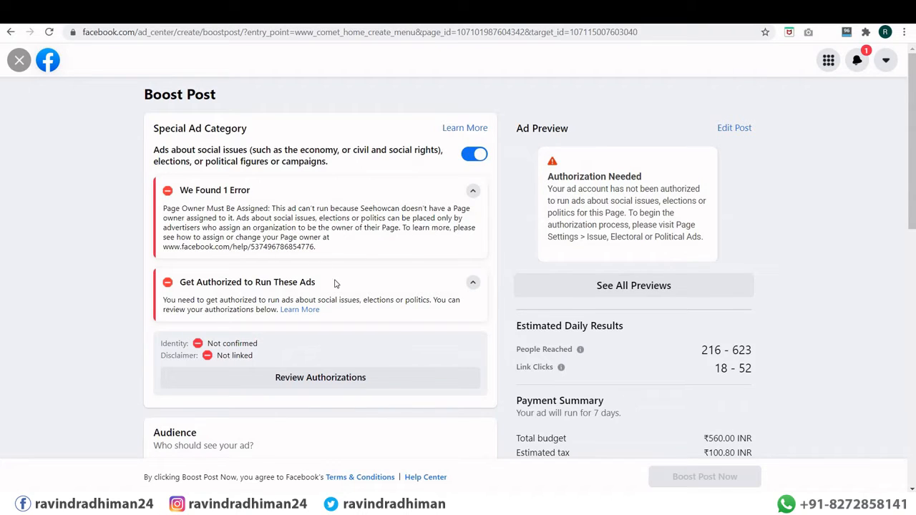
pyautogui.click(474, 155)
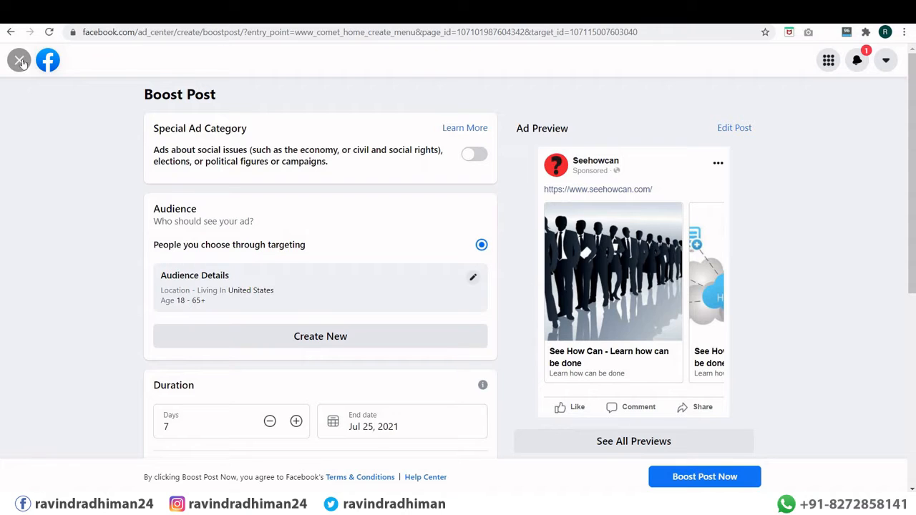
# Step: Raise the audience minimum age to 19, keeping all genders targeted
pyautogui.click(474, 279)
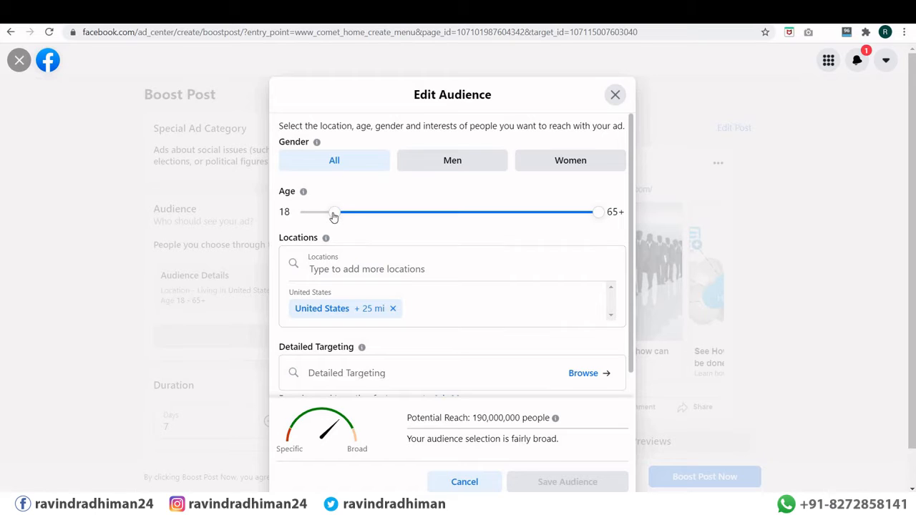
pyautogui.moveTo(341, 217)
pyautogui.mouseDown()
pyautogui.moveTo(354, 216)
pyautogui.moveTo(340, 216)
pyautogui.mouseUp()
pyautogui.click(429, 166)
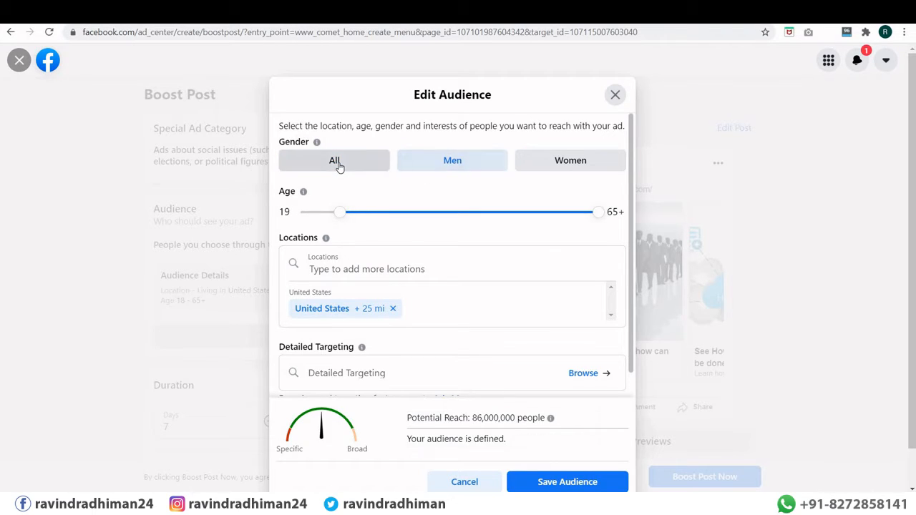
pyautogui.click(339, 165)
# Step: Target India as the location and browse the Detailed Targeting categories
pyautogui.click(339, 268)
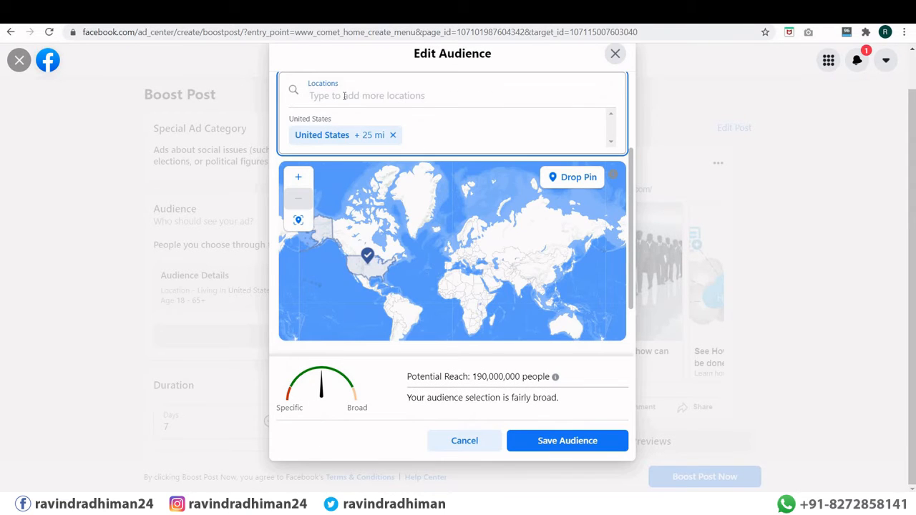
pyautogui.write('india')
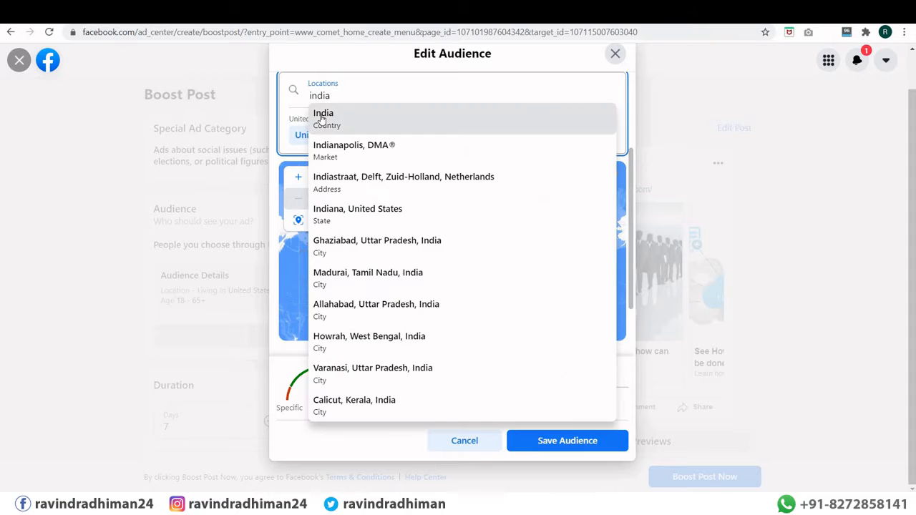
pyautogui.click(322, 120)
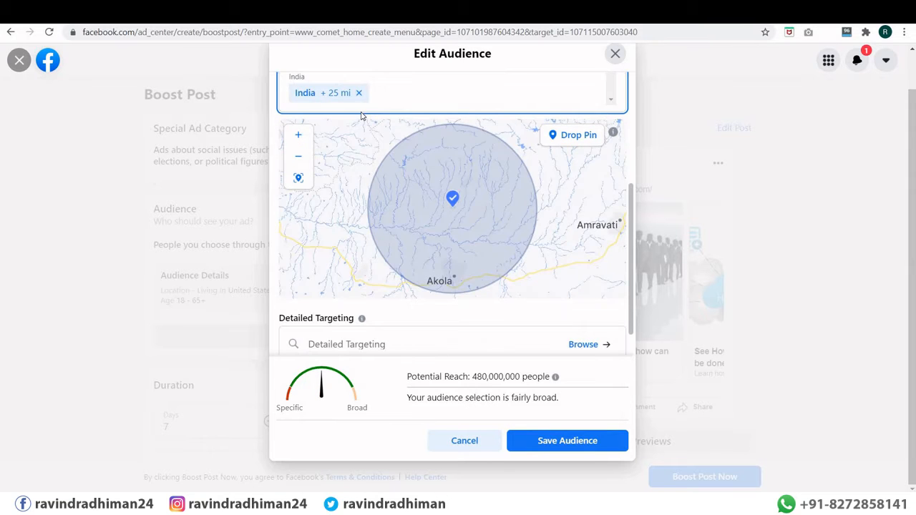
pyautogui.scroll(-1, 387, 246)
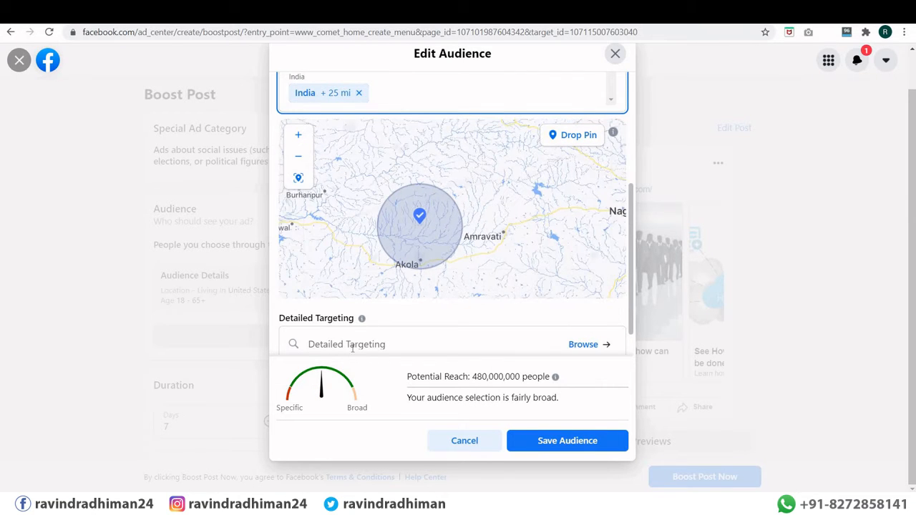
pyautogui.click(407, 332)
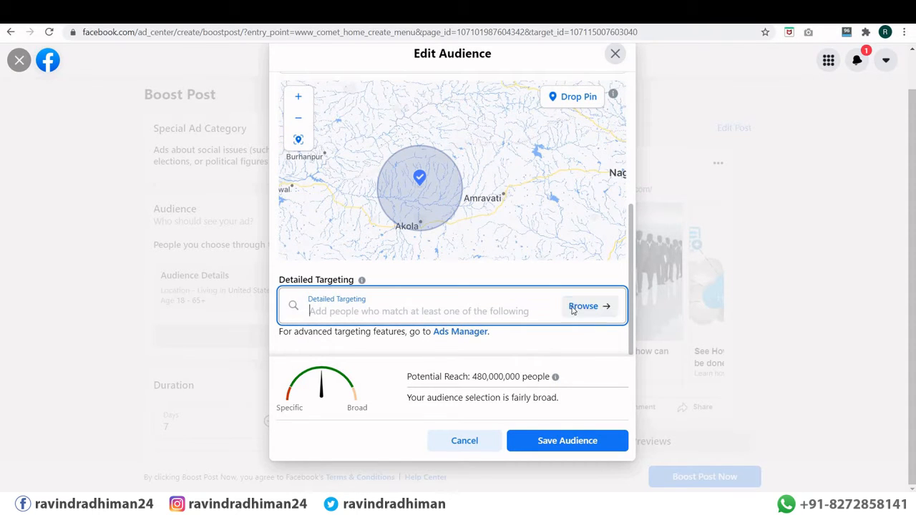
pyautogui.click(573, 308)
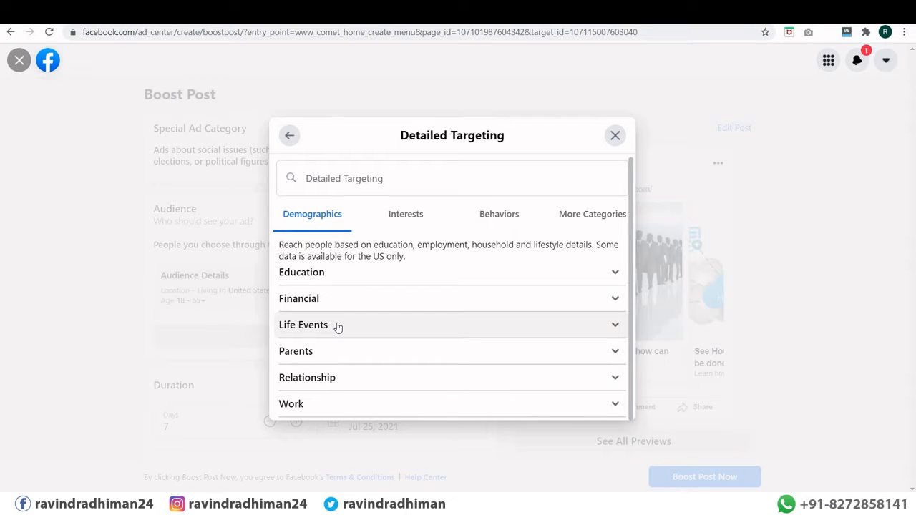
# Step: Browse the Interests categories, expanding Business and industry
pyautogui.click(408, 215)
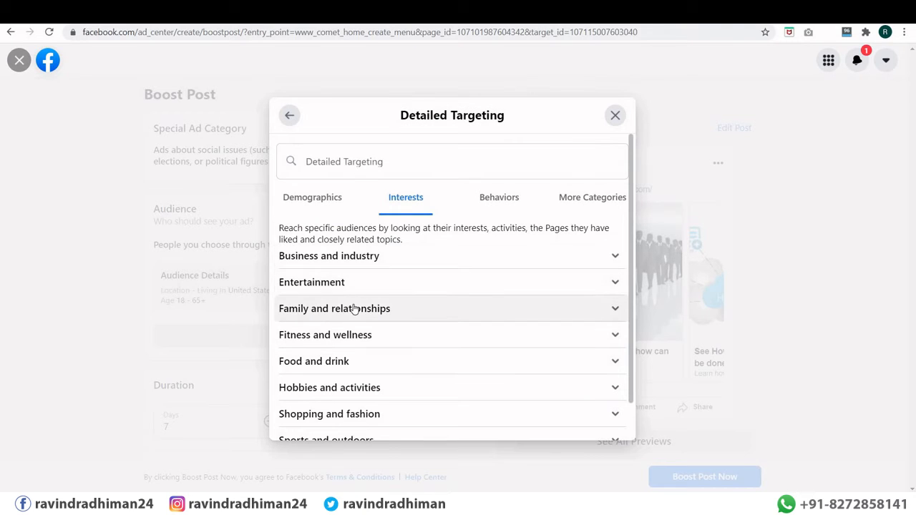
pyautogui.click(334, 258)
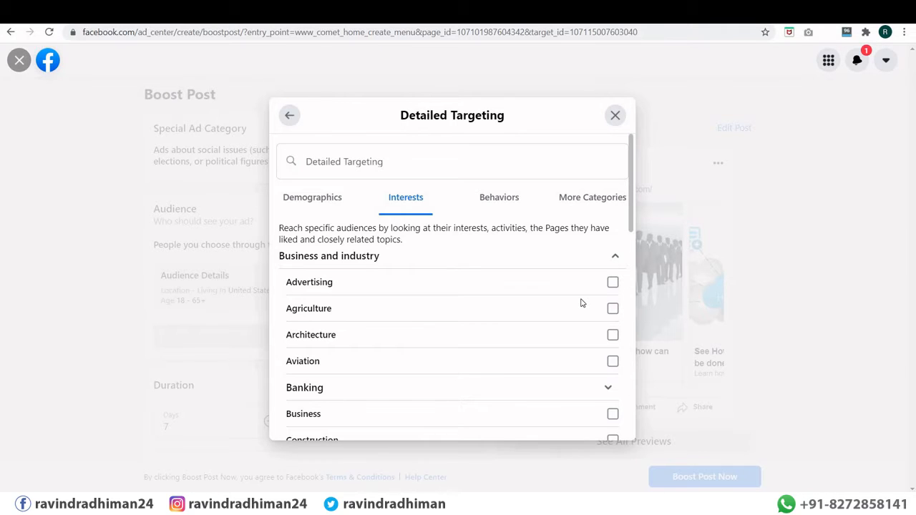
pyautogui.scroll(-3, 487, 283)
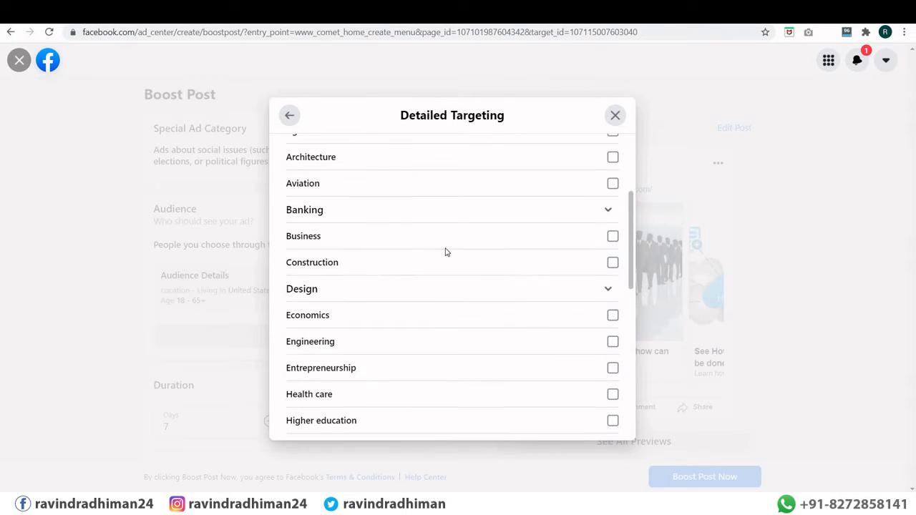
pyautogui.scroll(-2, 445, 252)
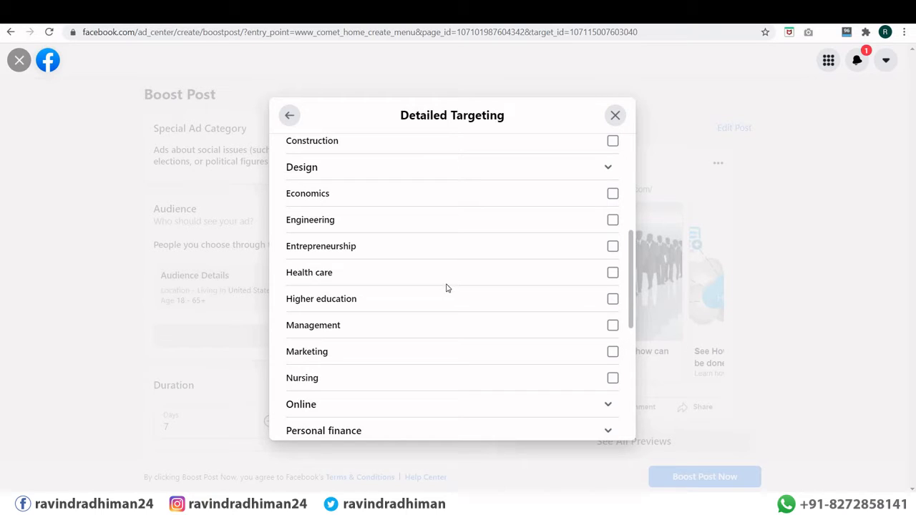
pyautogui.scroll(5, 445, 288)
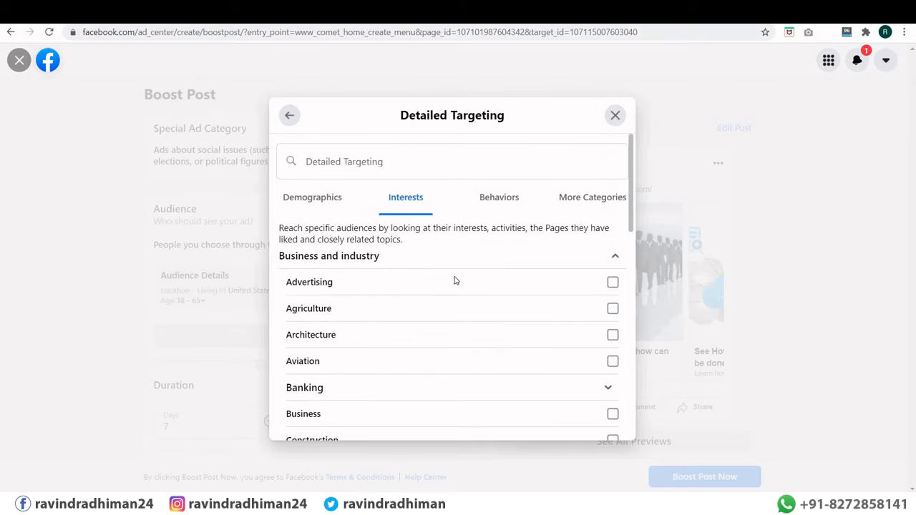
# Step: Look through Behaviors, Mobile Device User and More Categories, ending on Demographics
pyautogui.click(312, 206)
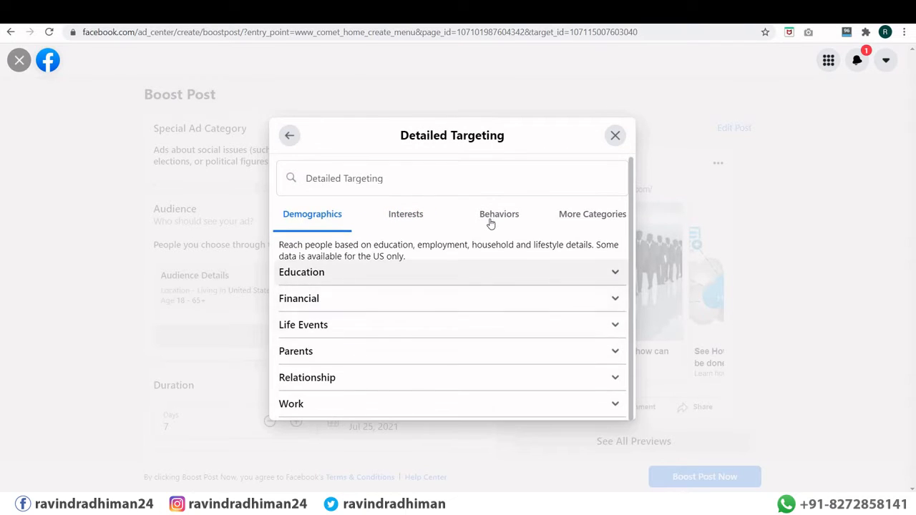
pyautogui.click(498, 219)
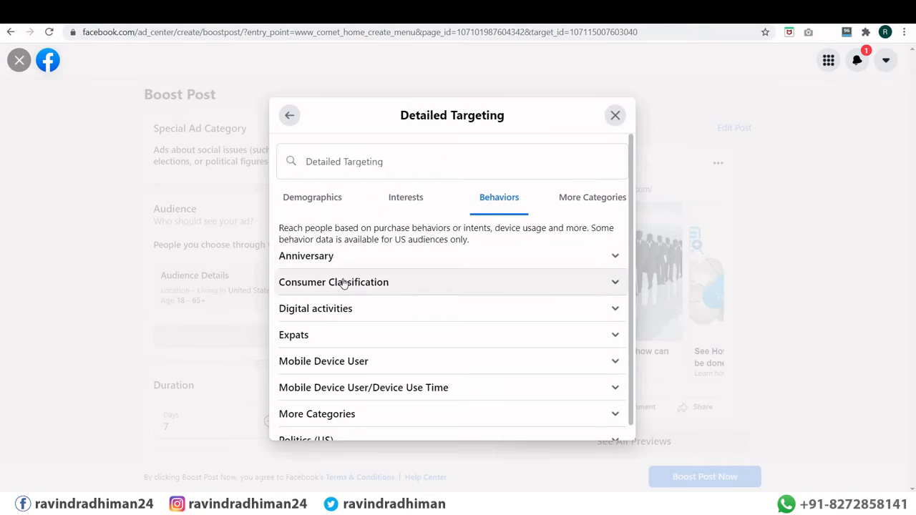
pyautogui.scroll(-1, 339, 317)
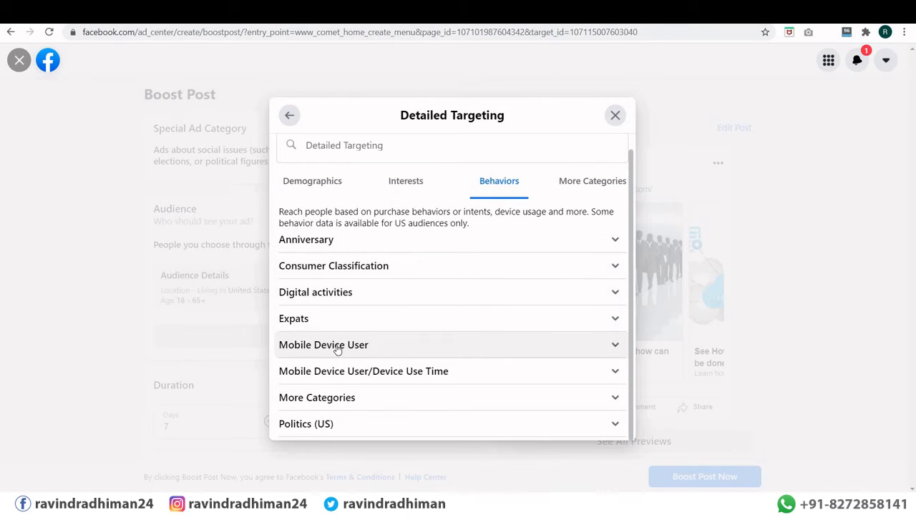
pyautogui.click(338, 346)
pyautogui.scroll(-3, 351, 344)
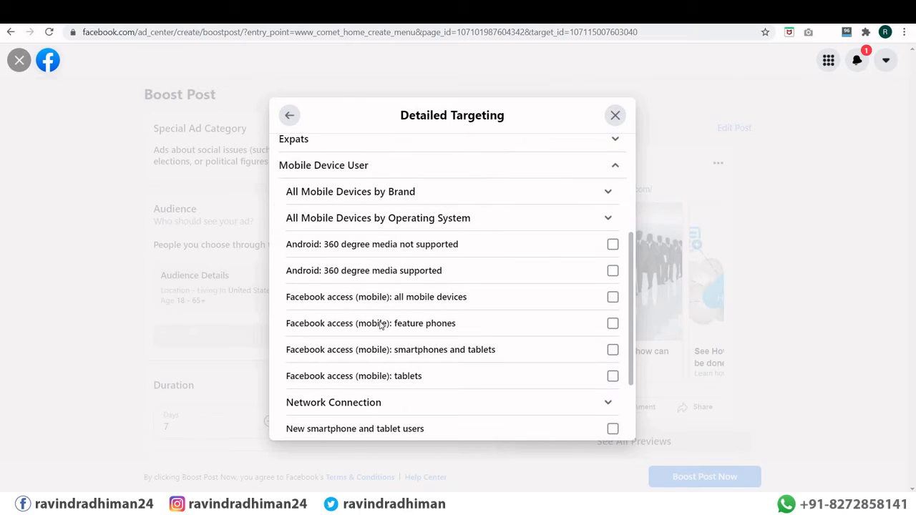
pyautogui.scroll(3, 380, 344)
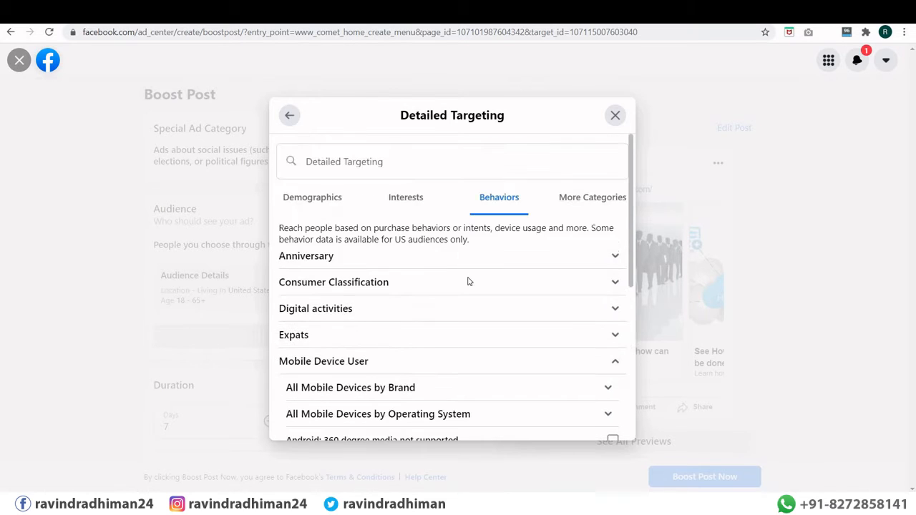
pyautogui.click(591, 199)
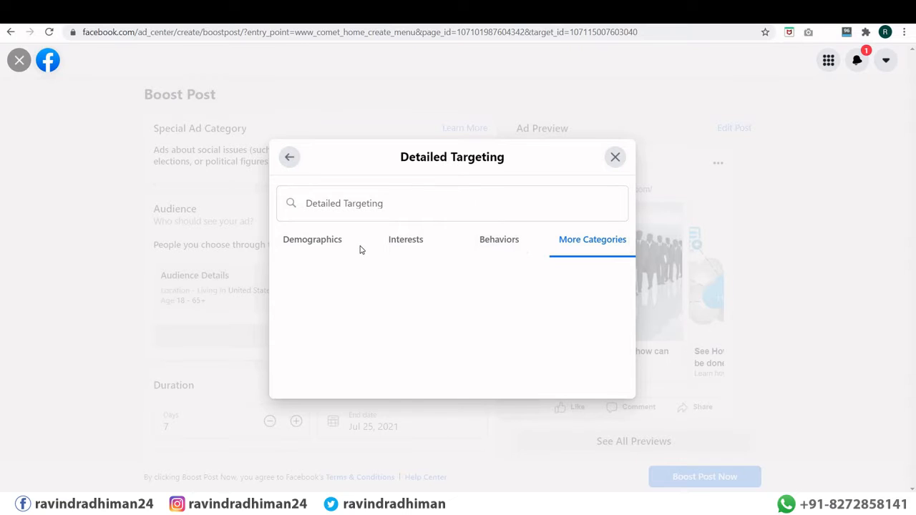
pyautogui.click(400, 242)
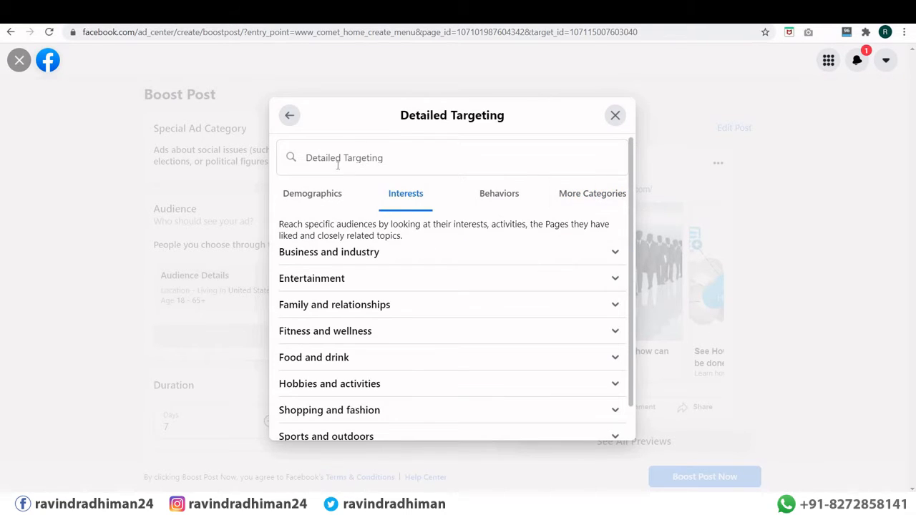
pyautogui.click(324, 206)
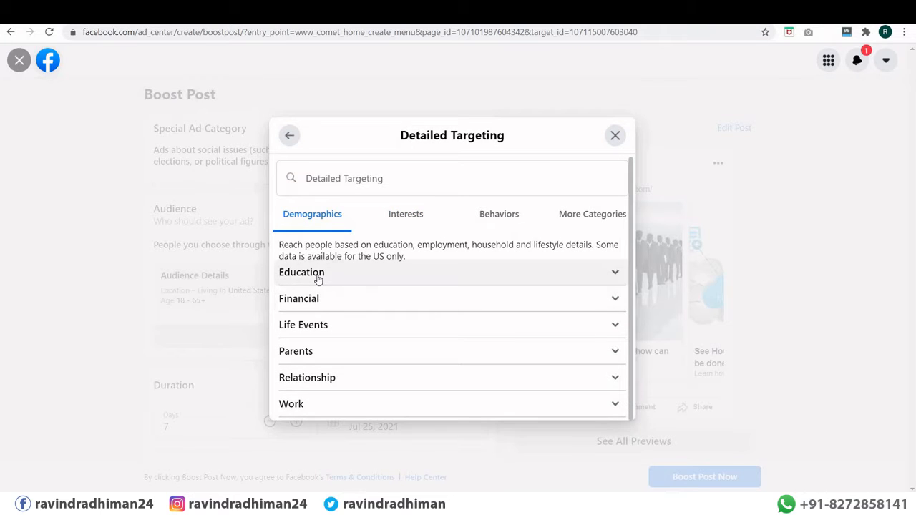
# Step: Expand Education and try school and field-of-study searches ('bt', 'bach')
pyautogui.click(318, 279)
pyautogui.scroll(-2, 377, 289)
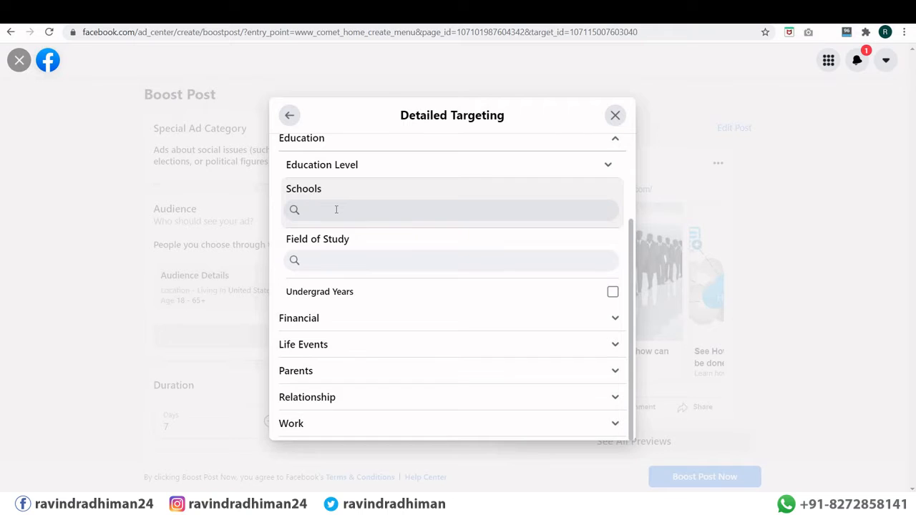
pyautogui.write('bt')
pyautogui.press('BackSpace')
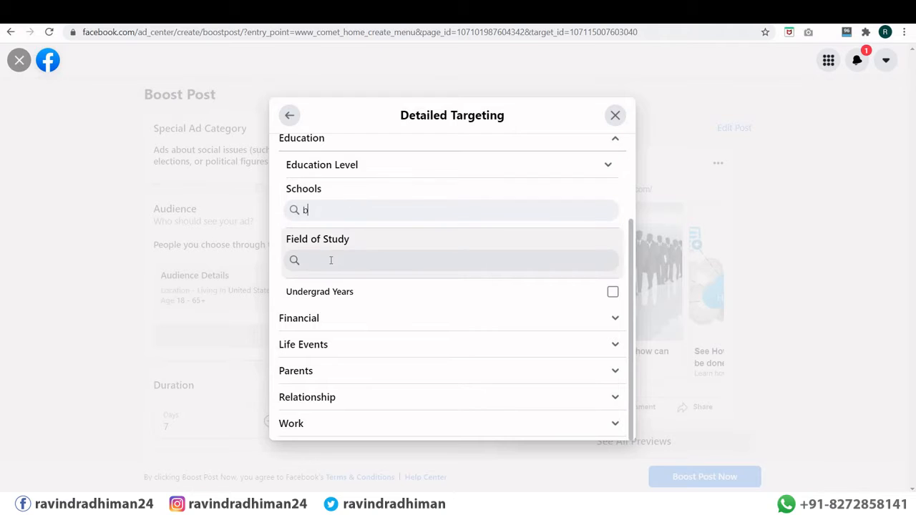
pyautogui.press('BackSpace')
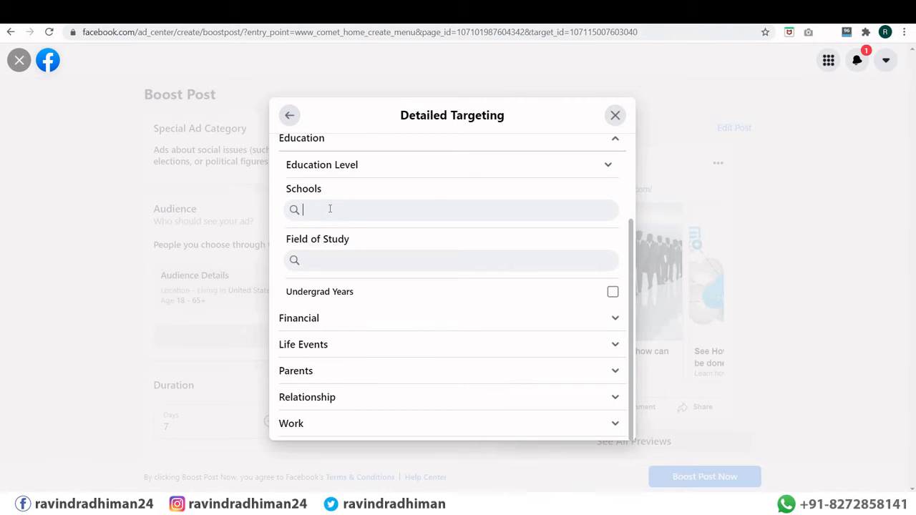
pyautogui.click(334, 265)
pyautogui.write('b')
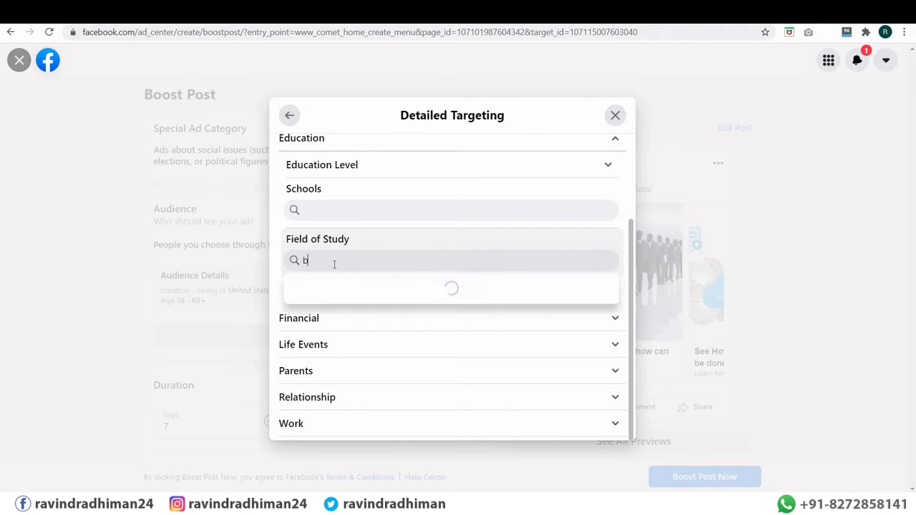
pyautogui.write('ach')
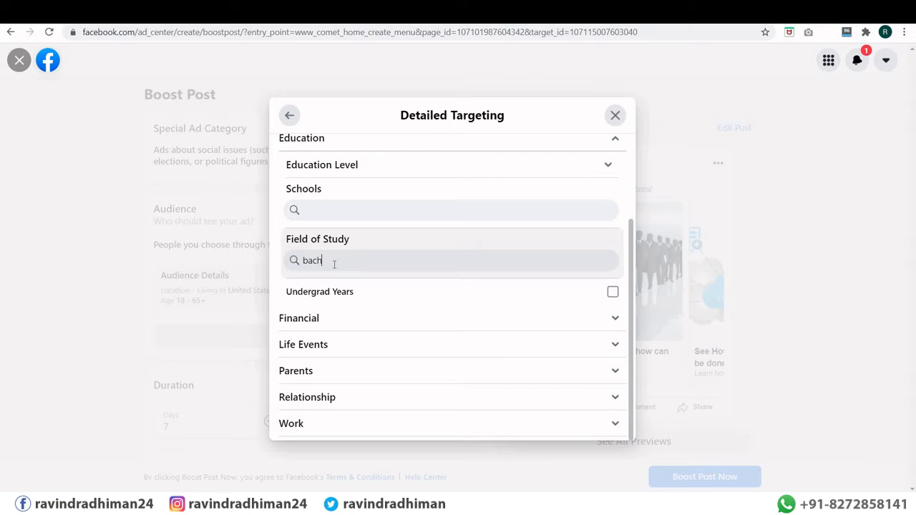
# Step: Add Channel 10 as a school and enter 'a' as the field of study
pyautogui.click(317, 213)
pyautogui.write('10')
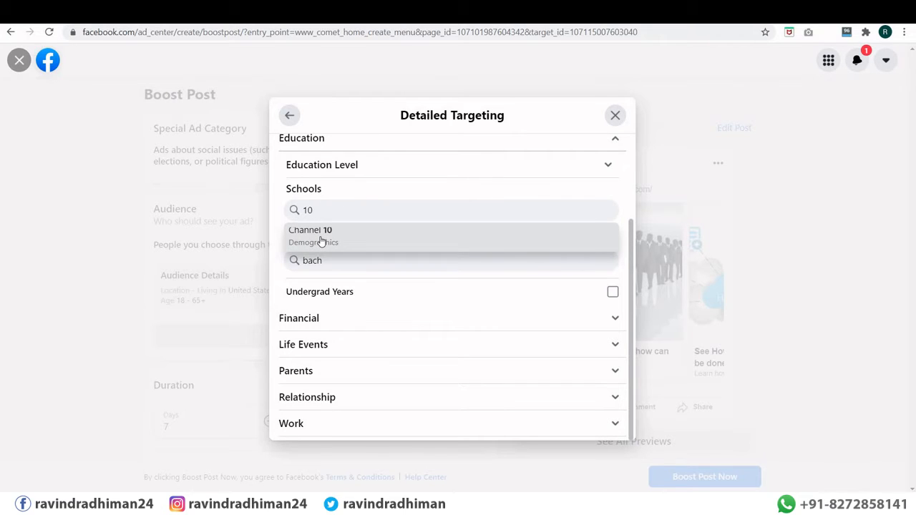
pyautogui.click(320, 239)
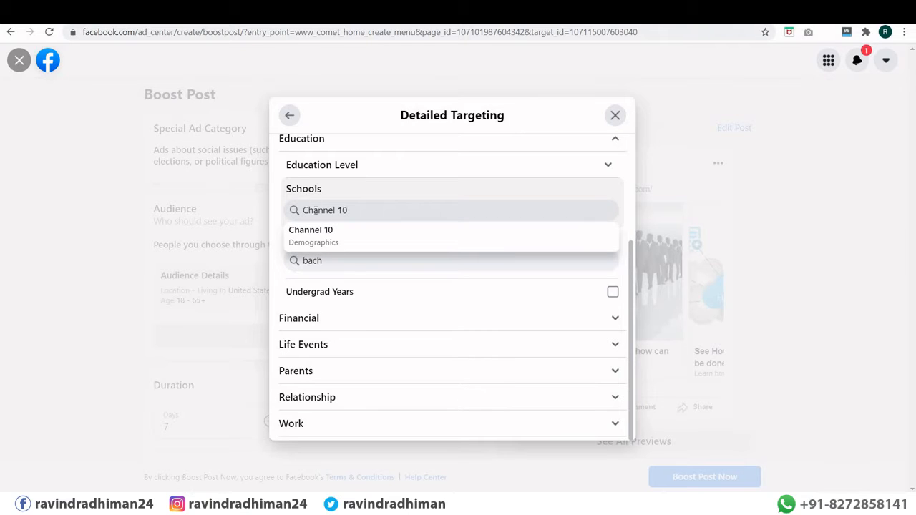
pyautogui.doubleClick(313, 259)
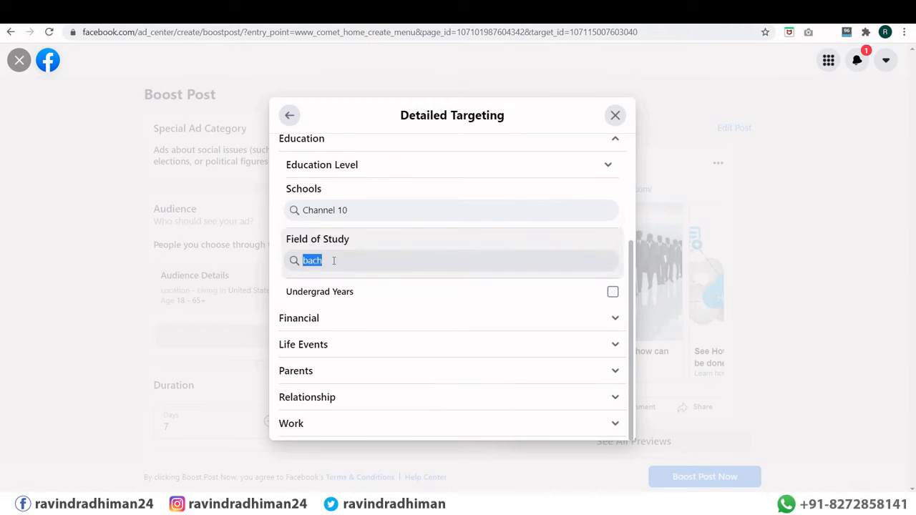
pyautogui.click(334, 260)
pyautogui.press('BackSpace')
pyautogui.press('BackSpace')
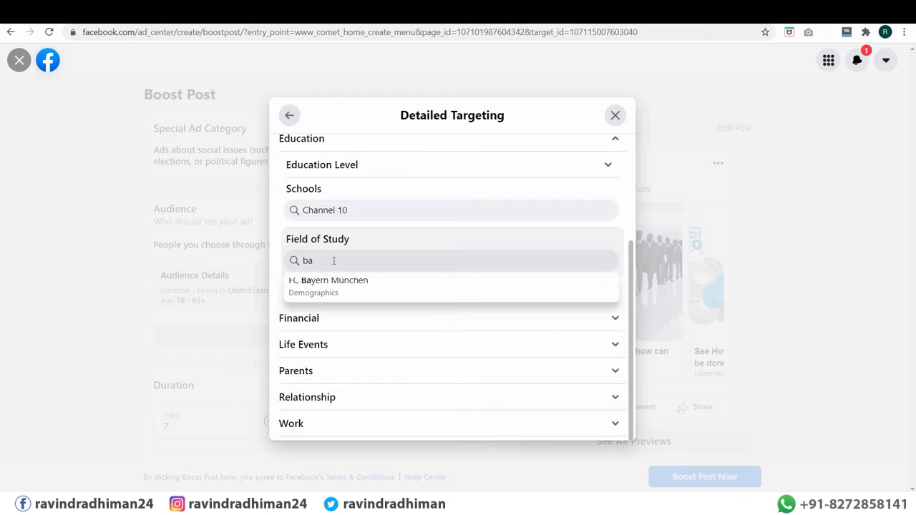
pyautogui.press('BackSpace')
pyautogui.press('BackSpace')
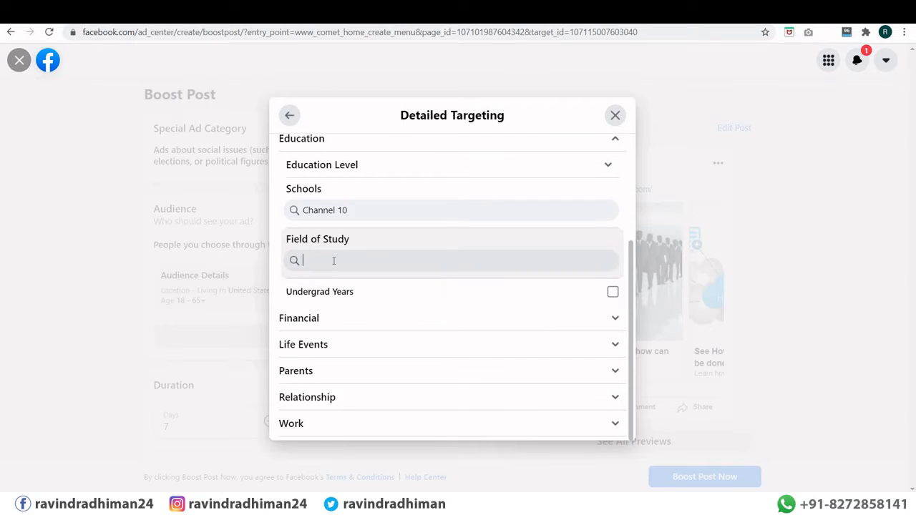
pyautogui.write('a')
# Step: Tick Married and Single under Relationship Status
pyautogui.click(327, 372)
pyautogui.scroll(-1, 336, 358)
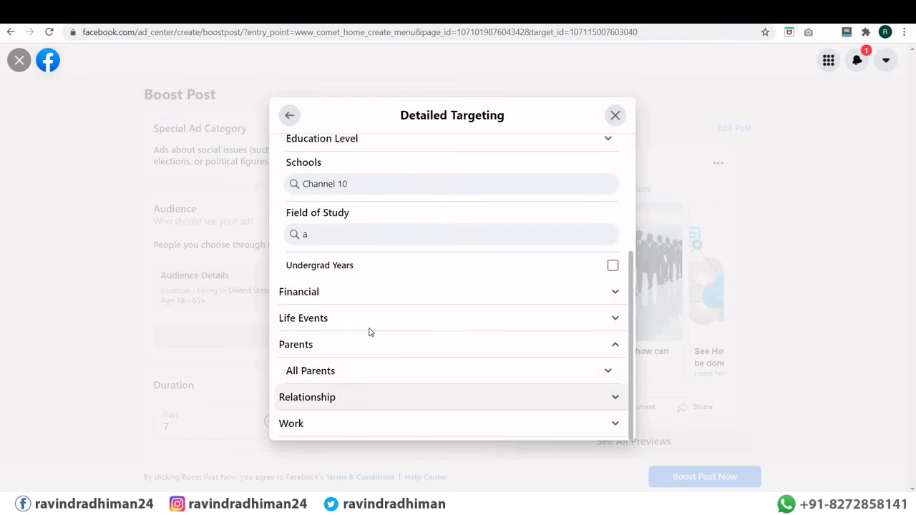
pyautogui.scroll(-1, 378, 313)
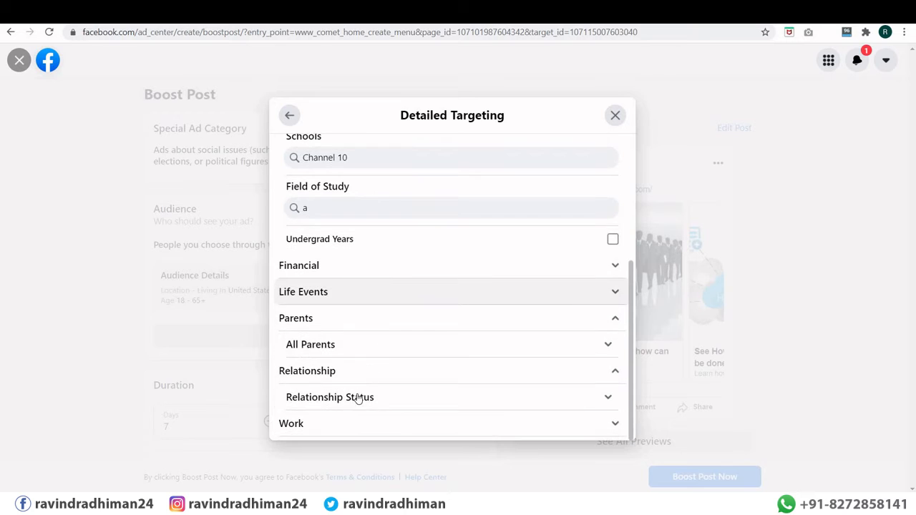
pyautogui.click(610, 401)
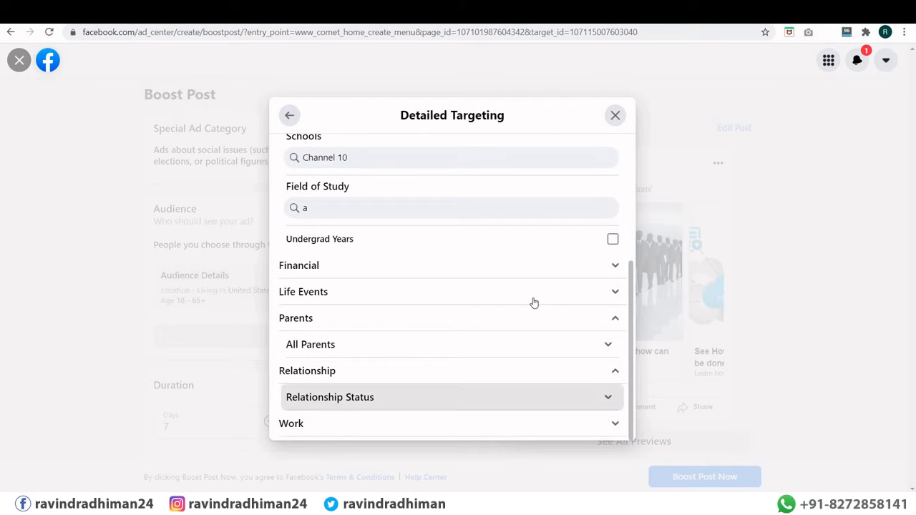
pyautogui.scroll(-5, 518, 287)
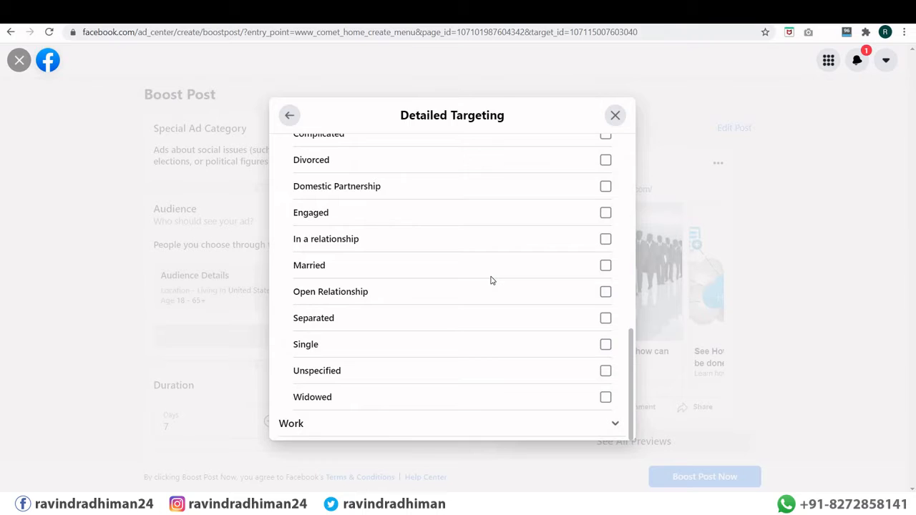
pyautogui.scroll(2, 340, 210)
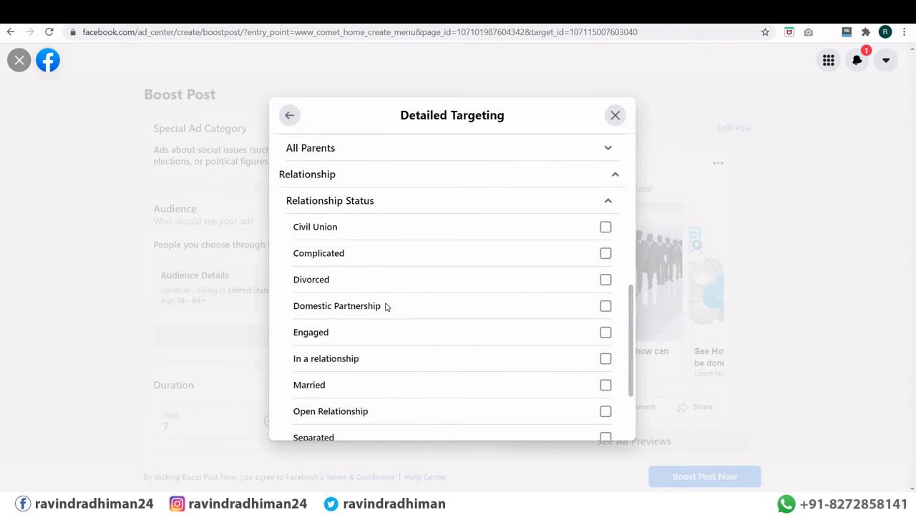
pyautogui.scroll(-2, 289, 236)
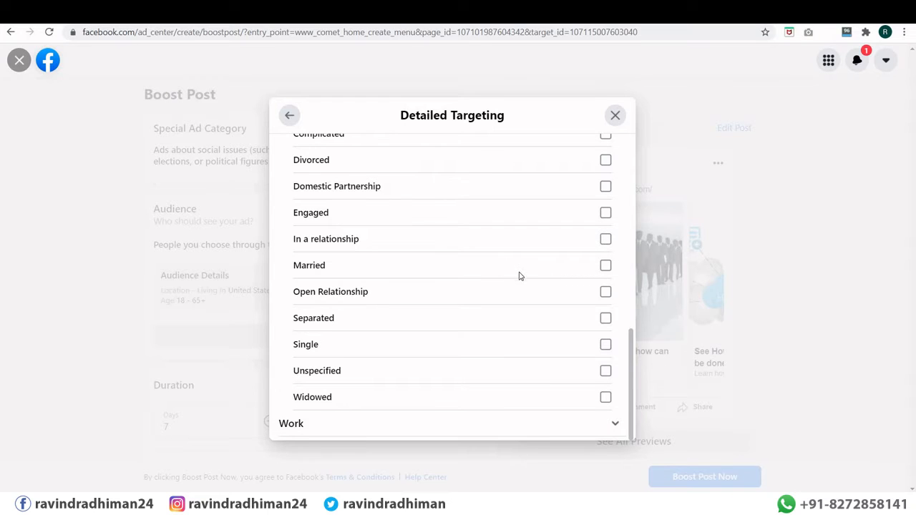
pyautogui.click(605, 266)
pyautogui.click(604, 346)
pyautogui.scroll(7, 364, 288)
pyautogui.scroll(-3, 413, 269)
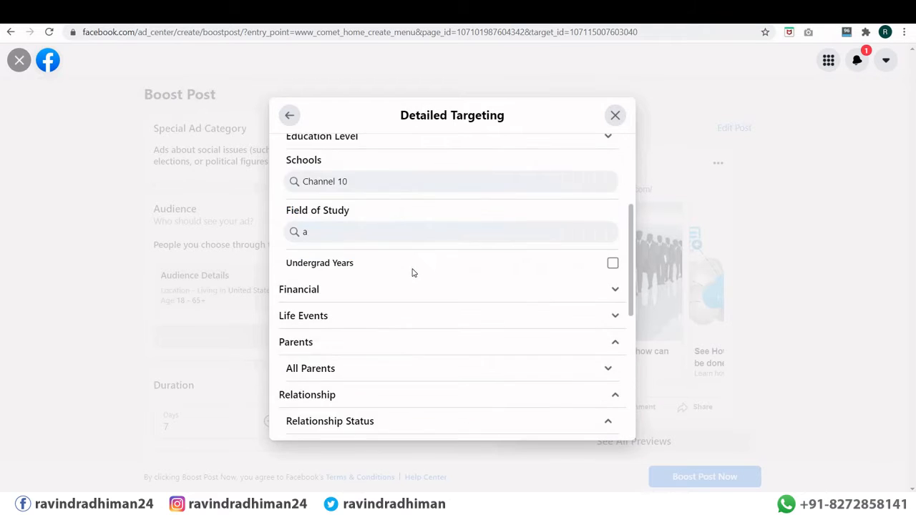
pyautogui.scroll(-1, 413, 273)
pyautogui.scroll(2, 401, 257)
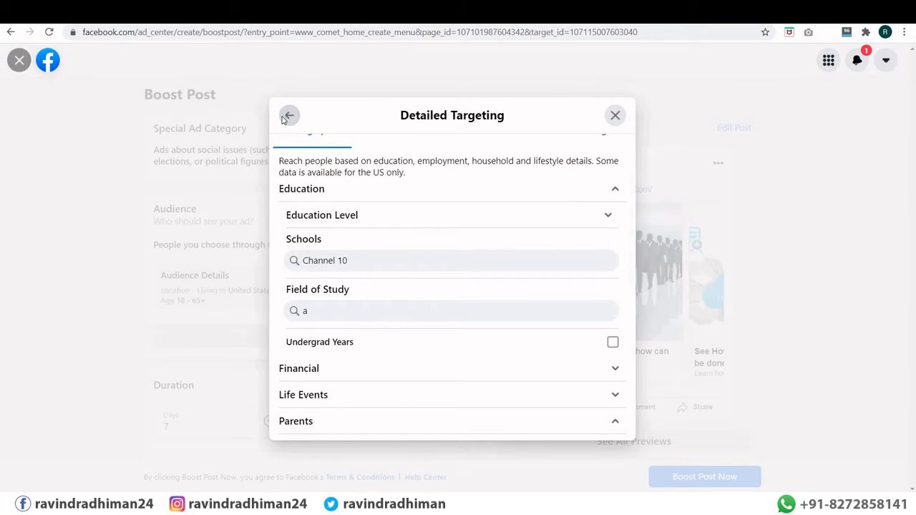
# Step: Remove the Channel 10 school and save the age 19-65+ Single/Married audience
pyautogui.click(289, 116)
pyautogui.scroll(-1, 429, 400)
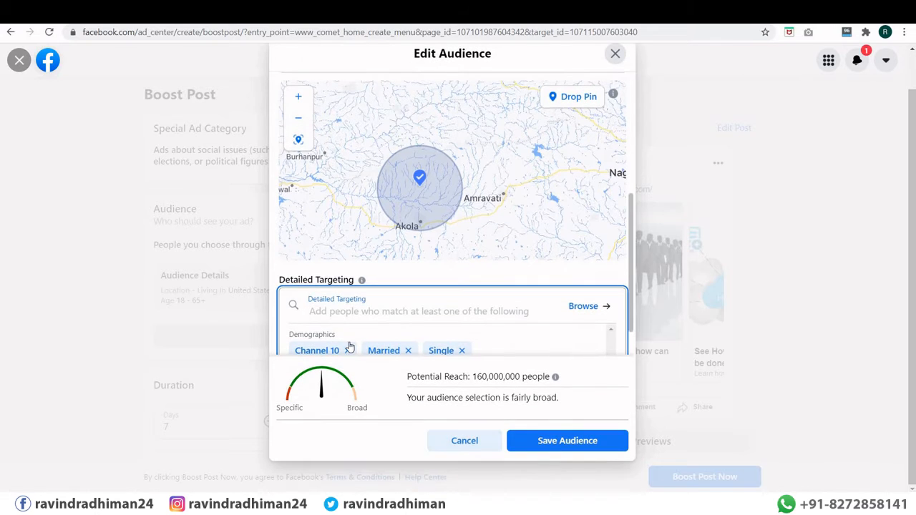
pyautogui.scroll(-1, 379, 333)
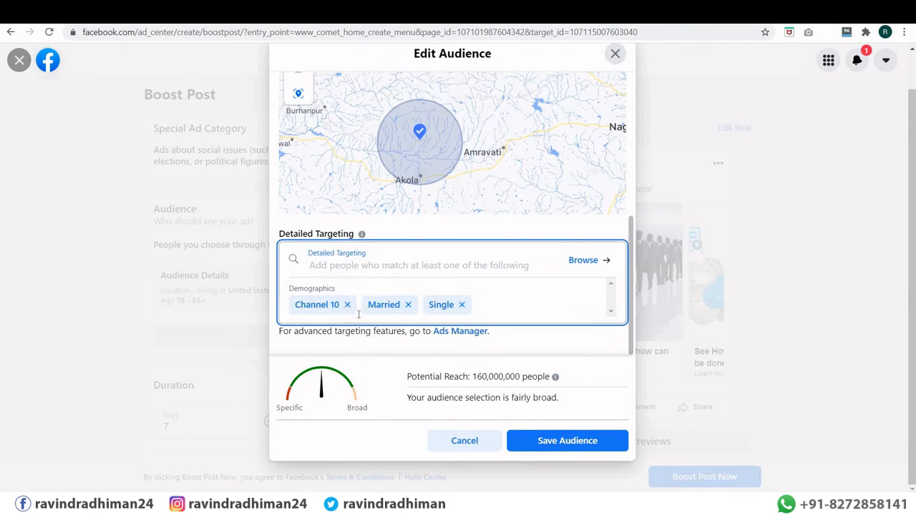
pyautogui.click(347, 305)
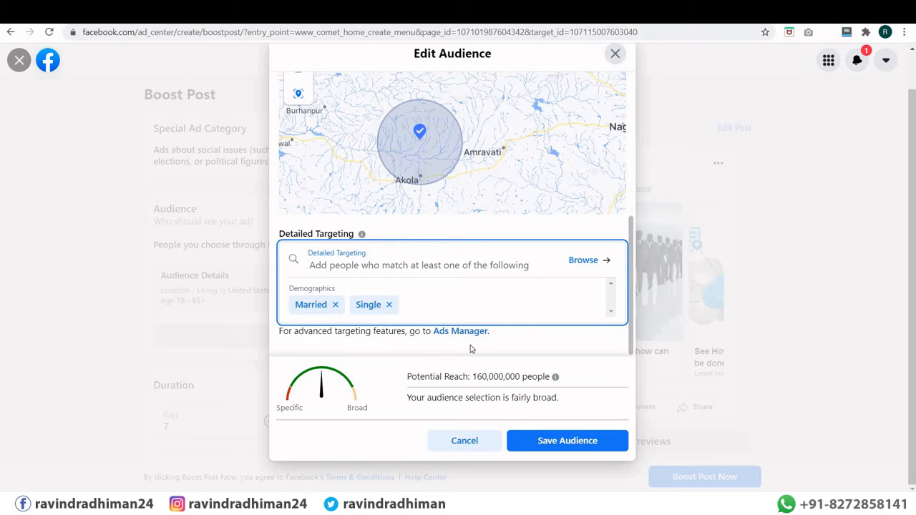
pyautogui.click(549, 441)
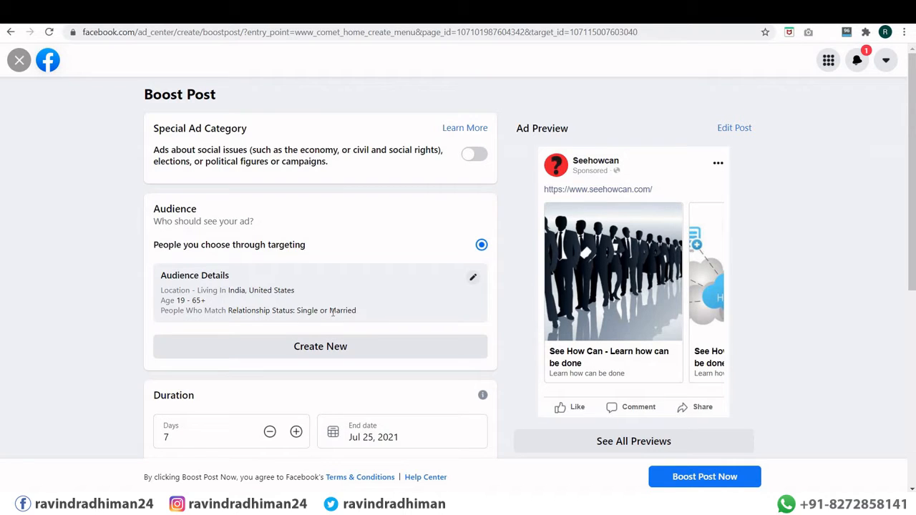
# Step: Inspect the 7-day duration field, leaving it unchanged
pyautogui.scroll(-2, 332, 312)
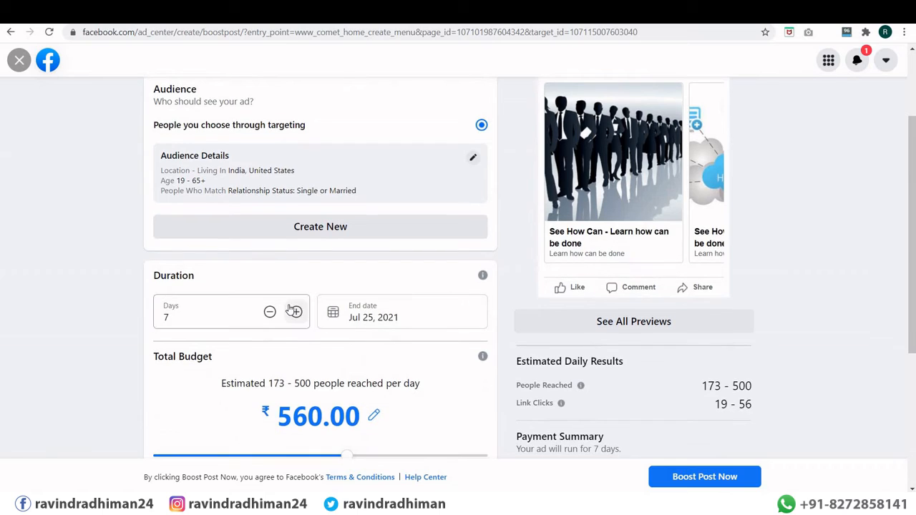
pyautogui.scroll(-1, 290, 309)
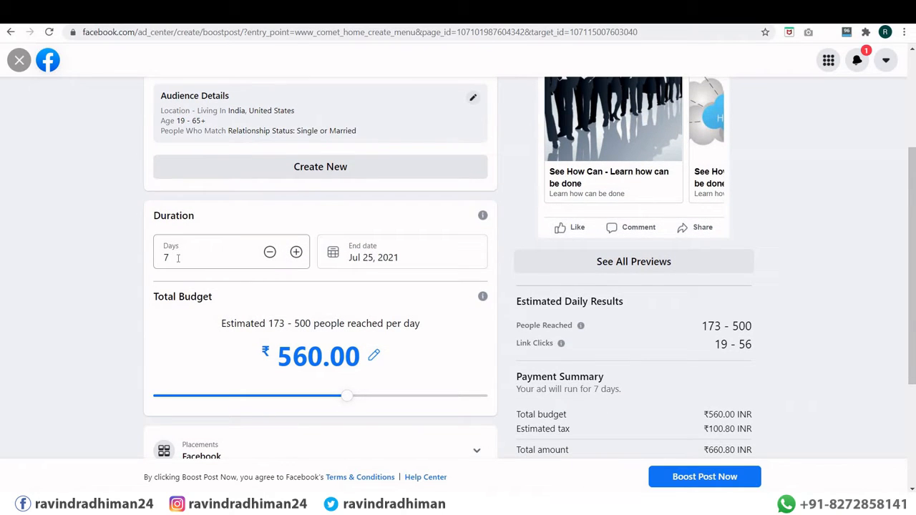
pyautogui.click(178, 258)
pyautogui.doubleClick(180, 259)
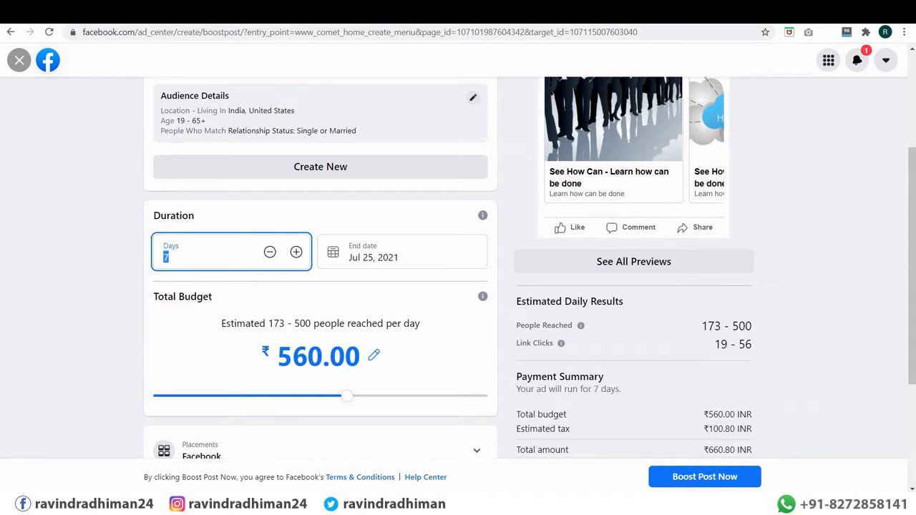
pyautogui.click(51, 229)
pyautogui.scroll(1, 51, 229)
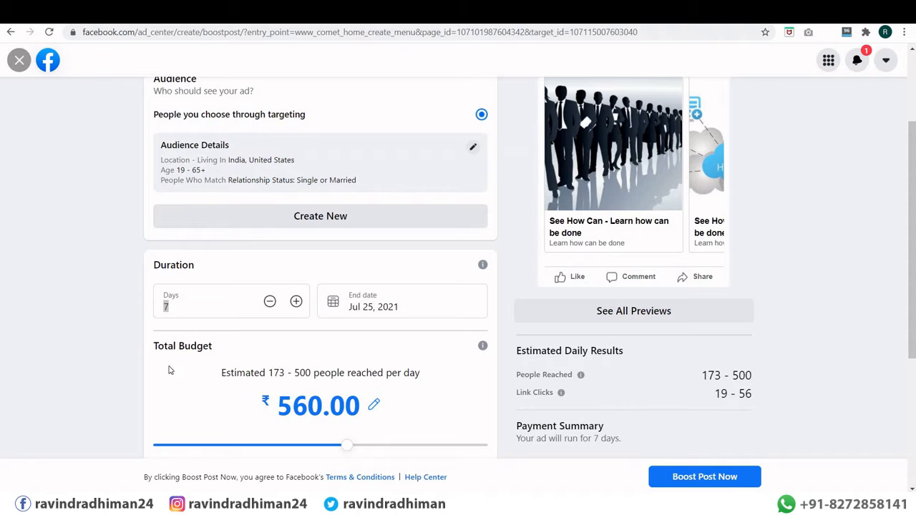
# Step: Change the total budget from ₹560.00 to ₹160.00
pyautogui.moveTo(223, 347); pyautogui.dragTo(205, 384)
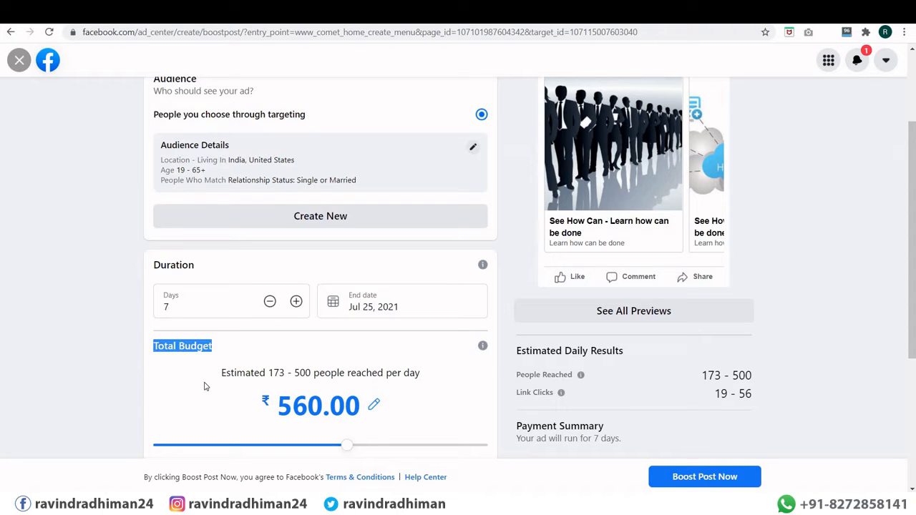
pyautogui.click(261, 393)
pyautogui.moveTo(272, 401); pyautogui.dragTo(375, 408)
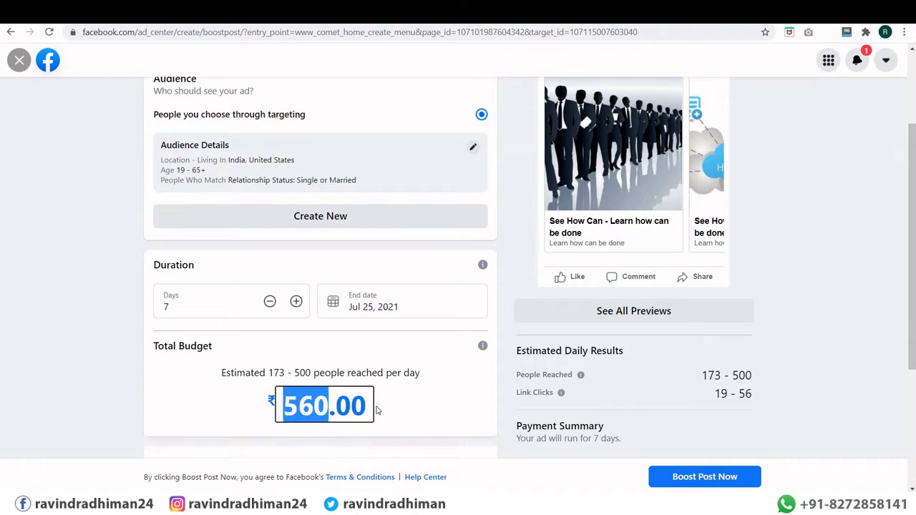
pyautogui.click(325, 411)
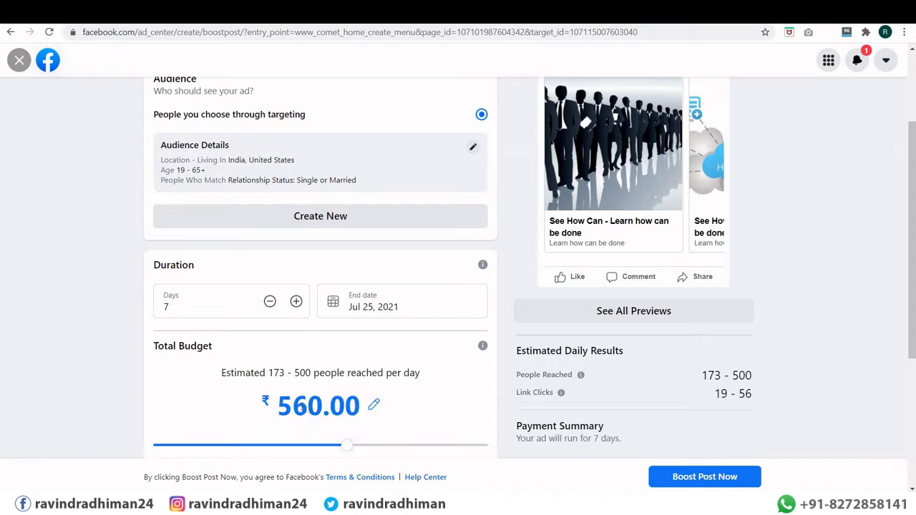
pyautogui.click(373, 405)
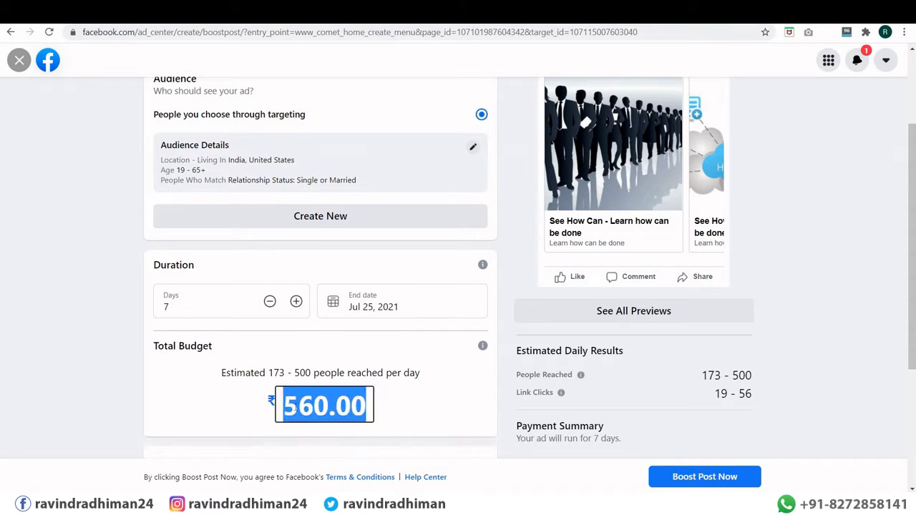
pyautogui.click(309, 408)
pyautogui.moveTo(284, 408); pyautogui.dragTo(296, 408)
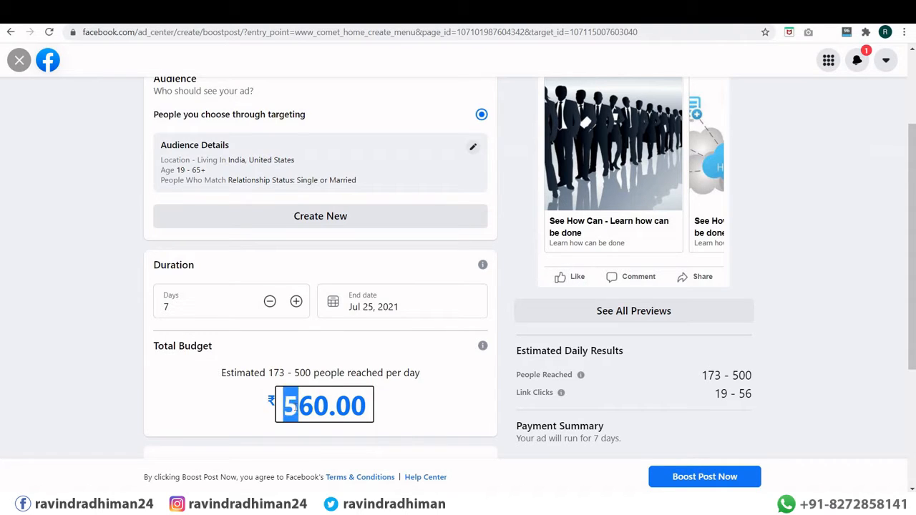
pyautogui.write('1')
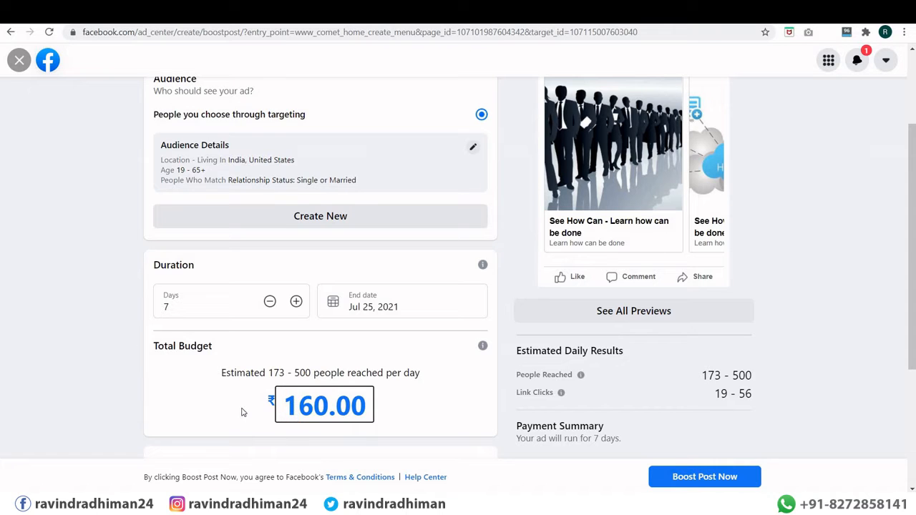
pyautogui.click(244, 413)
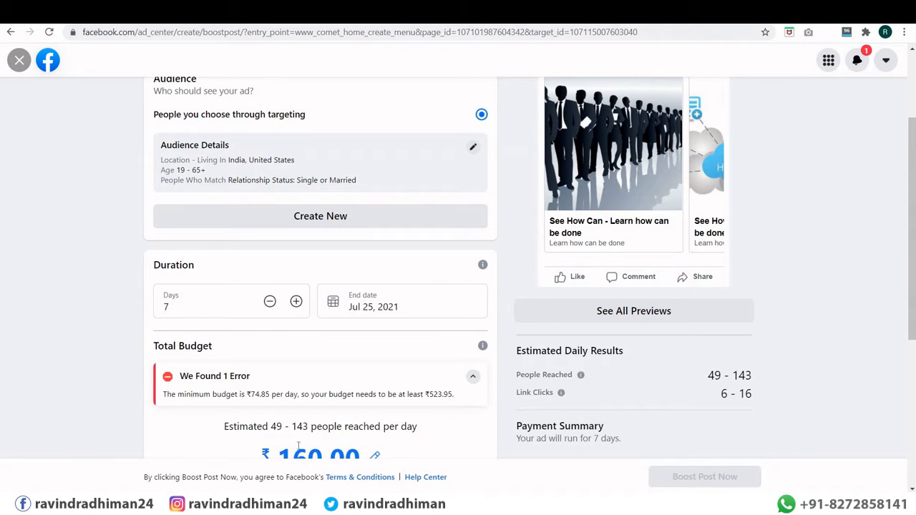
pyautogui.scroll(-1, 226, 403)
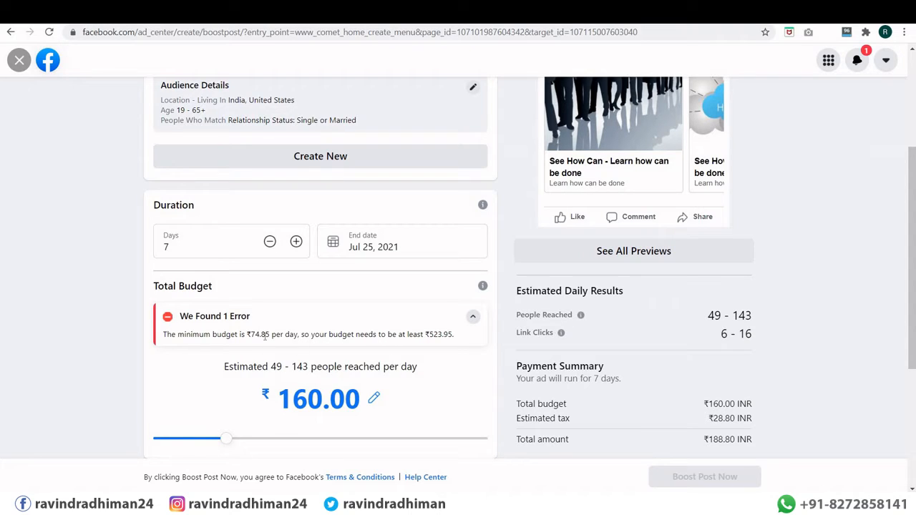
# Step: Change the duration from 7 to 2 days, ending Jul 20, 2021
pyautogui.moveTo(171, 246); pyautogui.dragTo(162, 246)
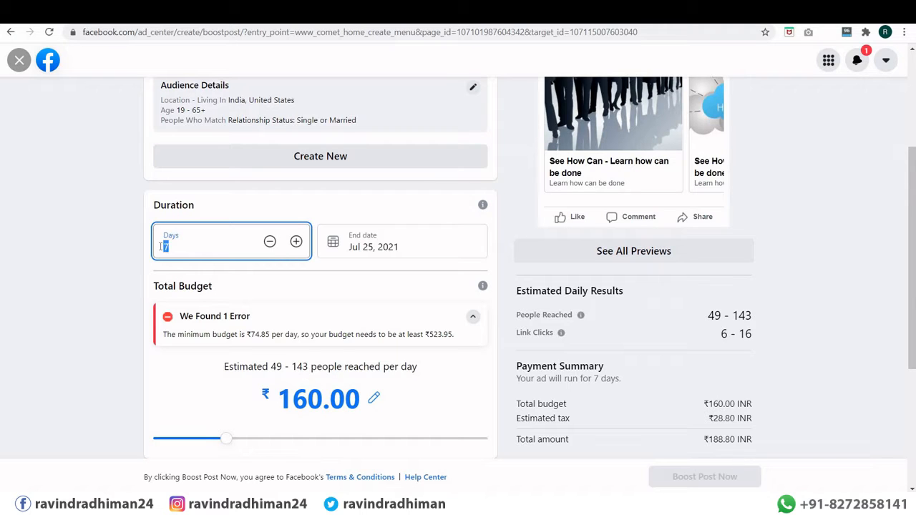
pyautogui.write('1')
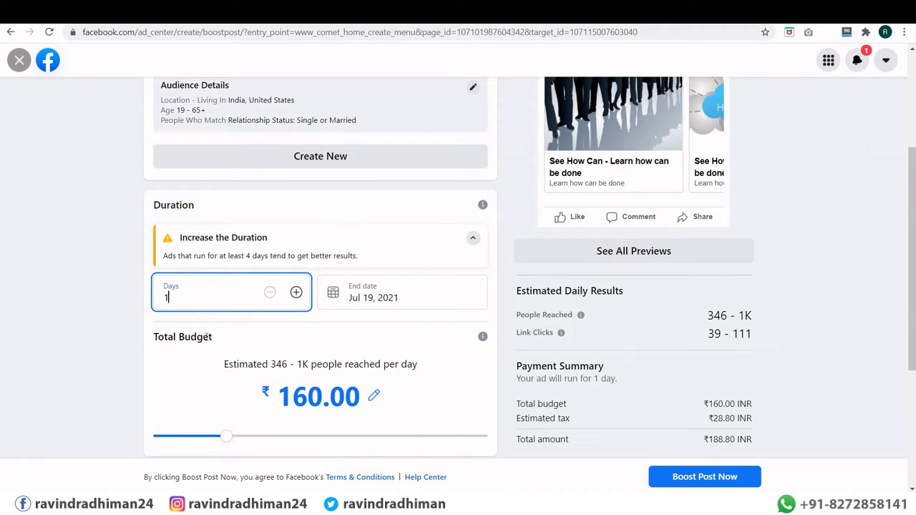
pyautogui.write('3')
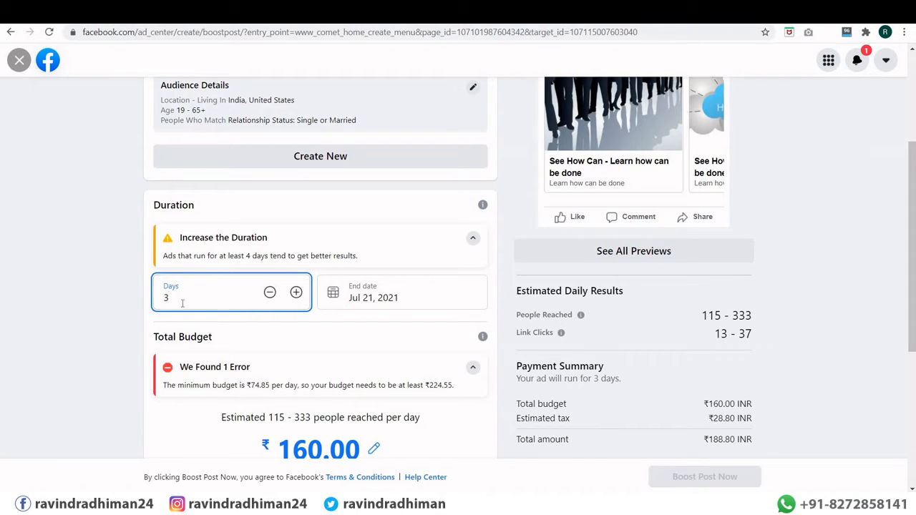
pyautogui.moveTo(182, 302); pyautogui.dragTo(137, 300)
pyautogui.write('2')
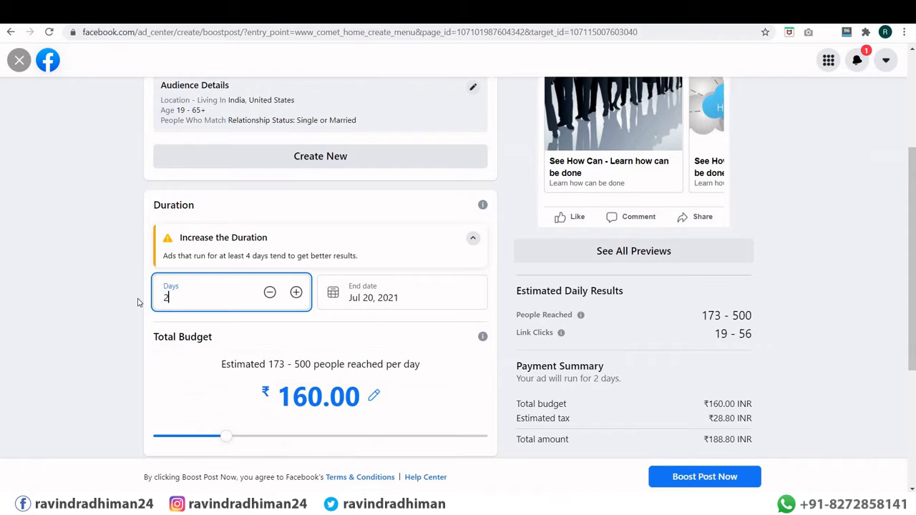
pyautogui.click(115, 318)
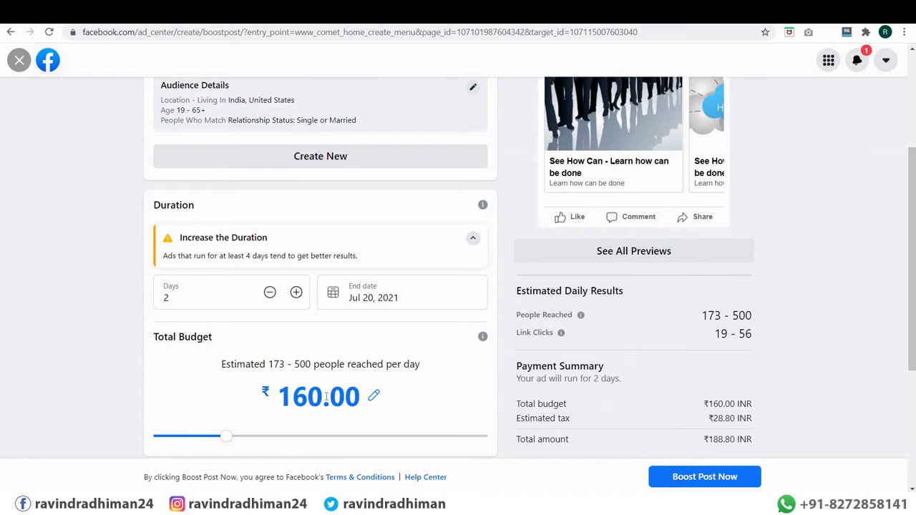
pyautogui.scroll(-2, 257, 326)
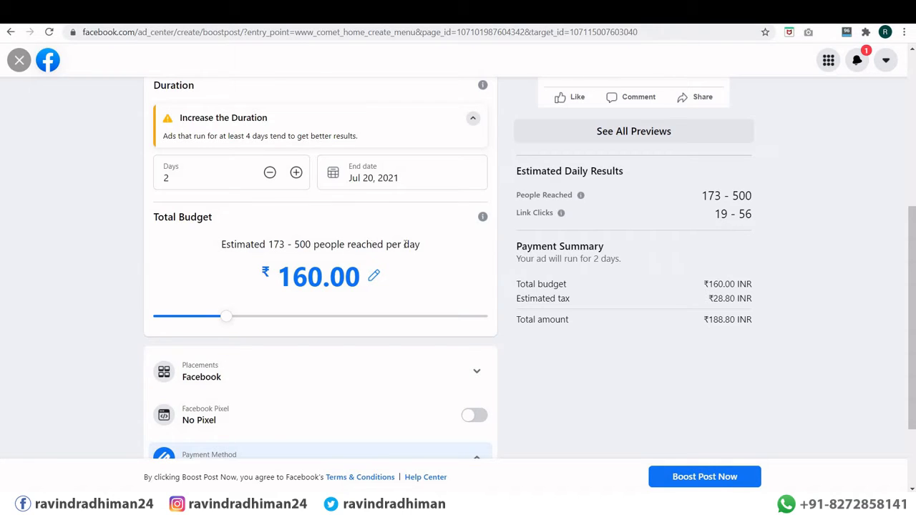
# Step: Change the boost budget from ₹160.00 to ₹260.00
pyautogui.click(296, 276)
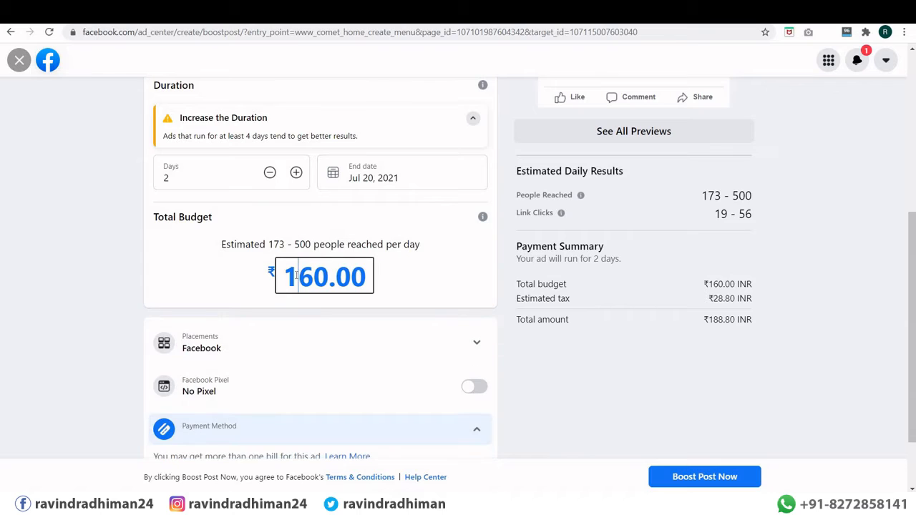
pyautogui.moveTo(296, 276); pyautogui.dragTo(285, 277)
pyautogui.write('2')
pyautogui.click(133, 280)
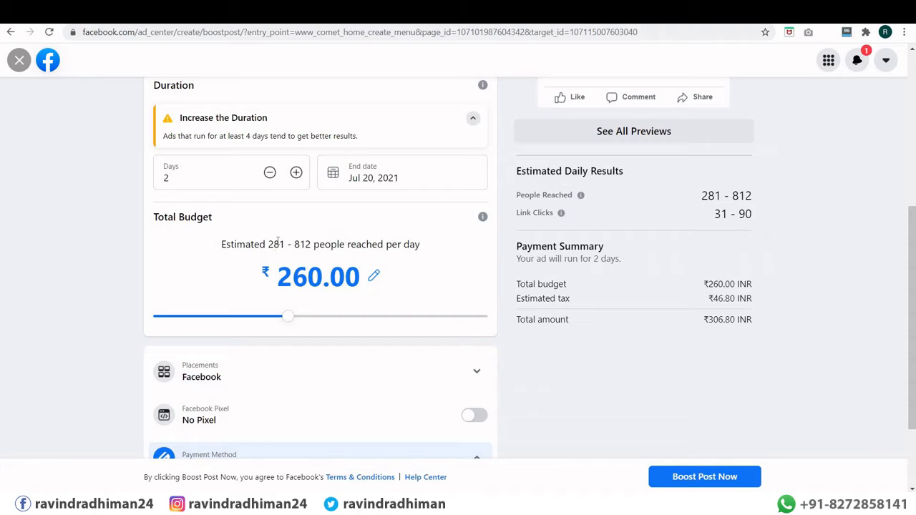
# Step: Check the updated estimated reach of 281 - 812 people per day
pyautogui.moveTo(268, 244); pyautogui.dragTo(311, 244)
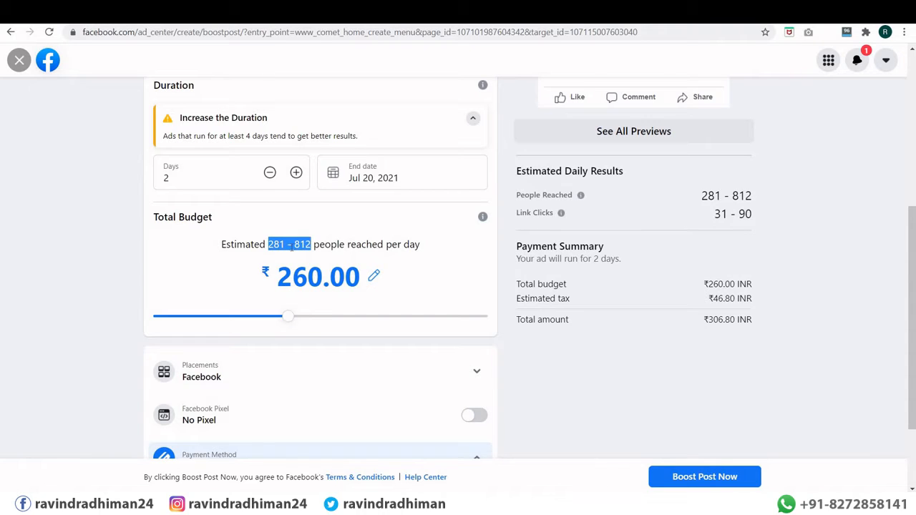
pyautogui.click(290, 246)
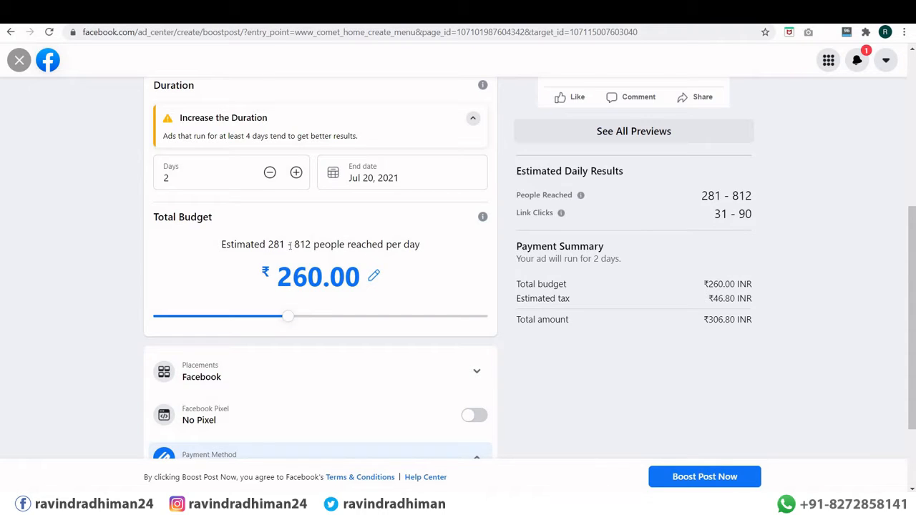
pyautogui.moveTo(268, 244); pyautogui.dragTo(311, 244)
pyautogui.click(327, 263)
pyautogui.scroll(-2, 92, 299)
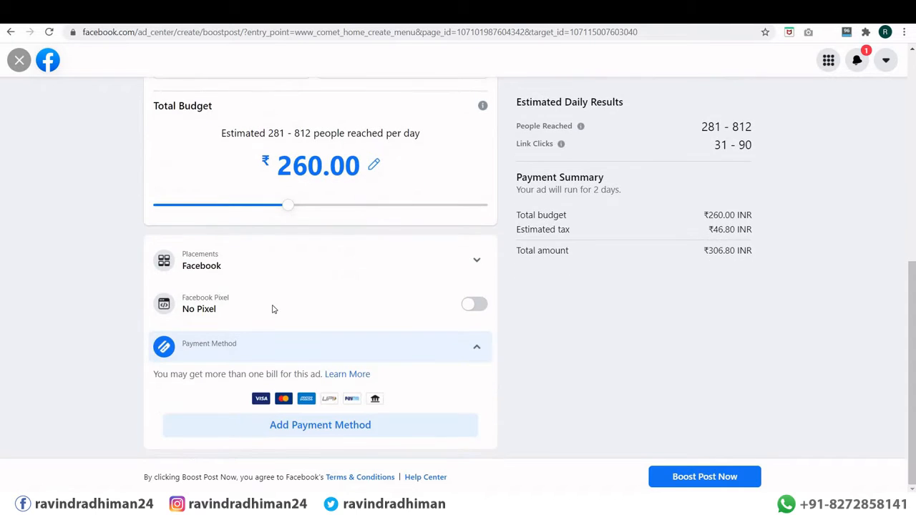
# Step: Expand Placements and tick Messenger, raising estimates to 282 - 815 people reached daily
pyautogui.click(246, 263)
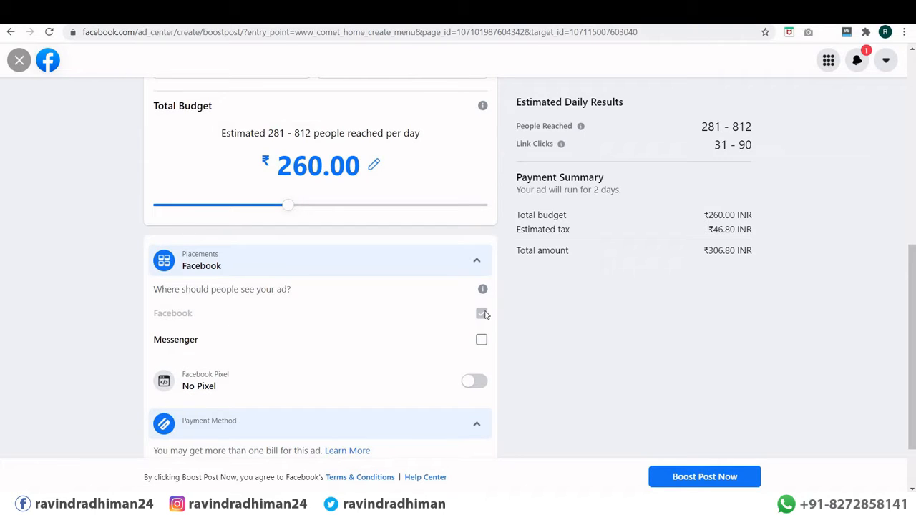
pyautogui.scroll(-2, 482, 312)
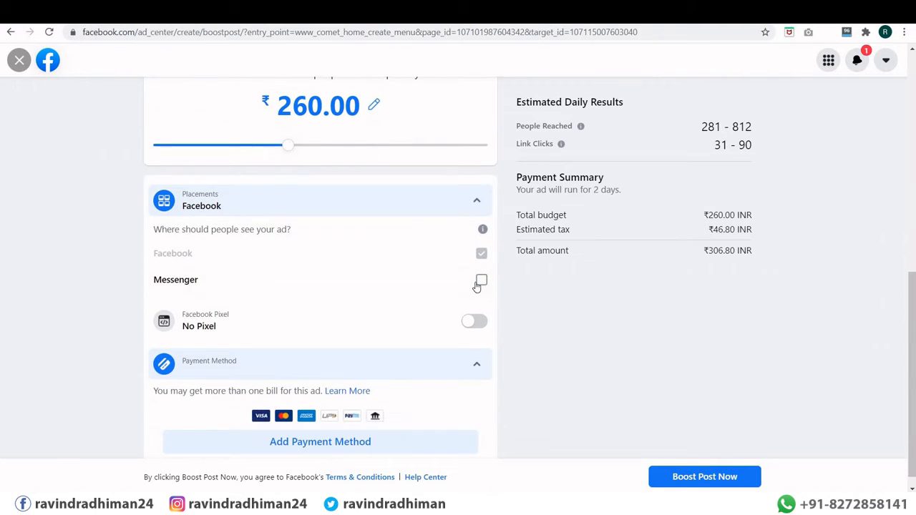
pyautogui.click(480, 284)
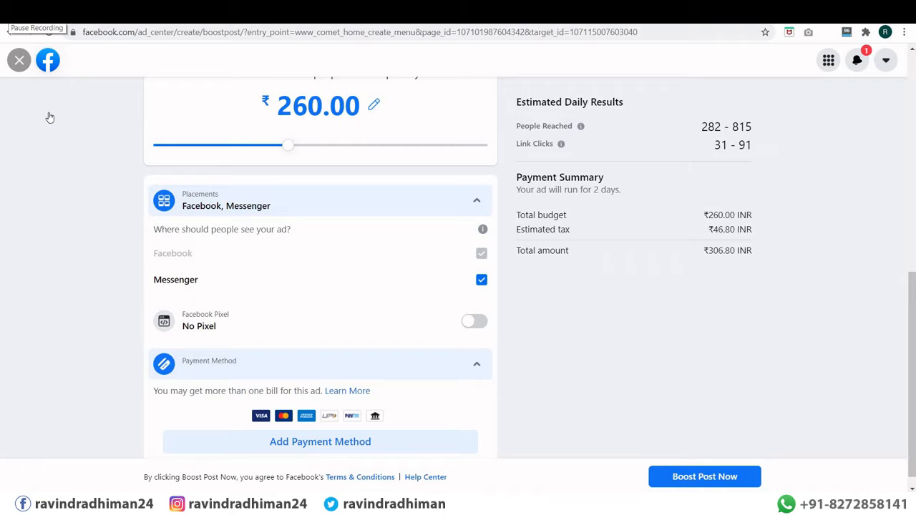
pyautogui.scroll(-1, 17, 308)
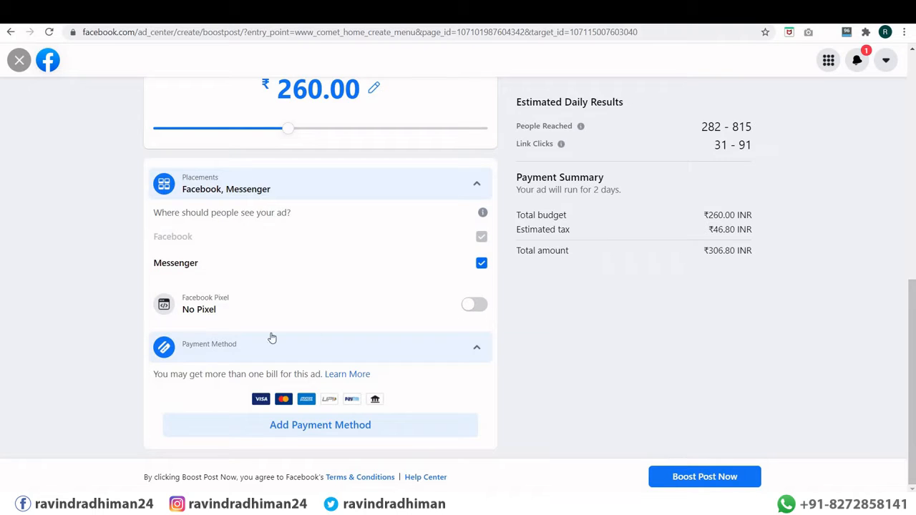
pyautogui.click(304, 427)
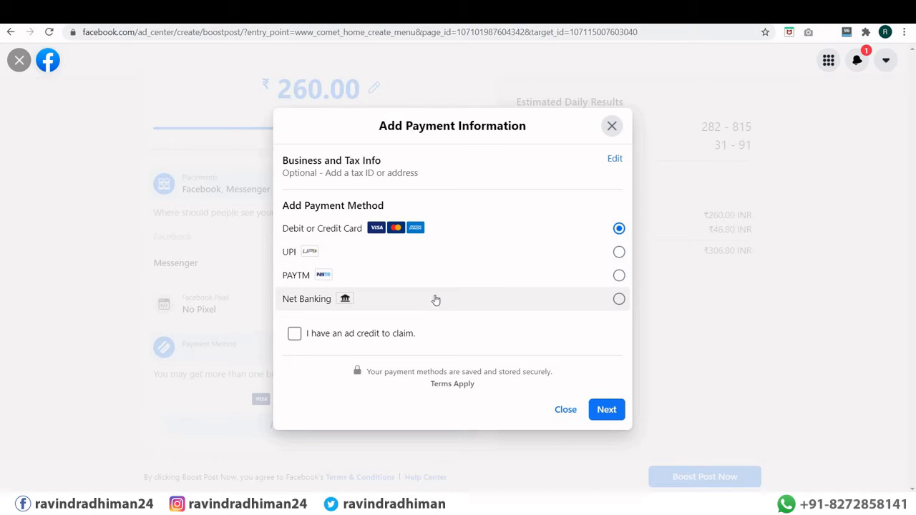
pyautogui.click(294, 333)
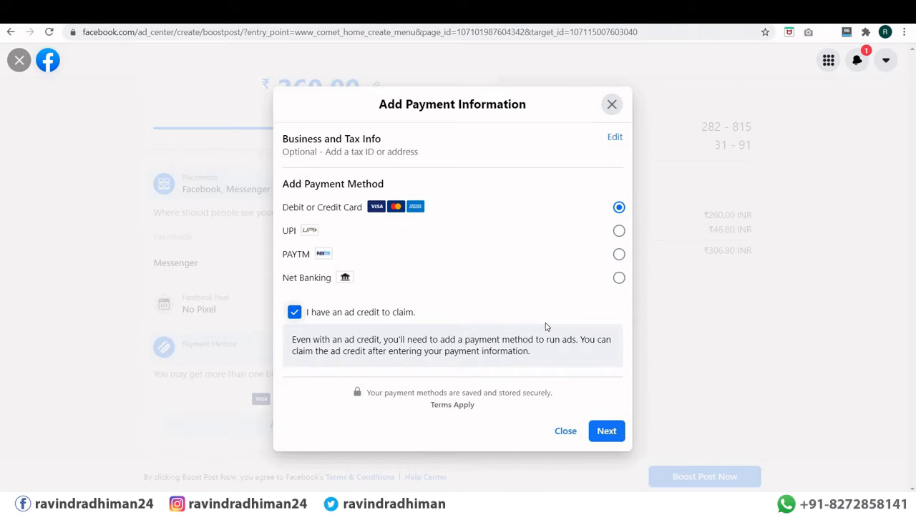
pyautogui.click(611, 105)
pyautogui.scroll(10, 313, 262)
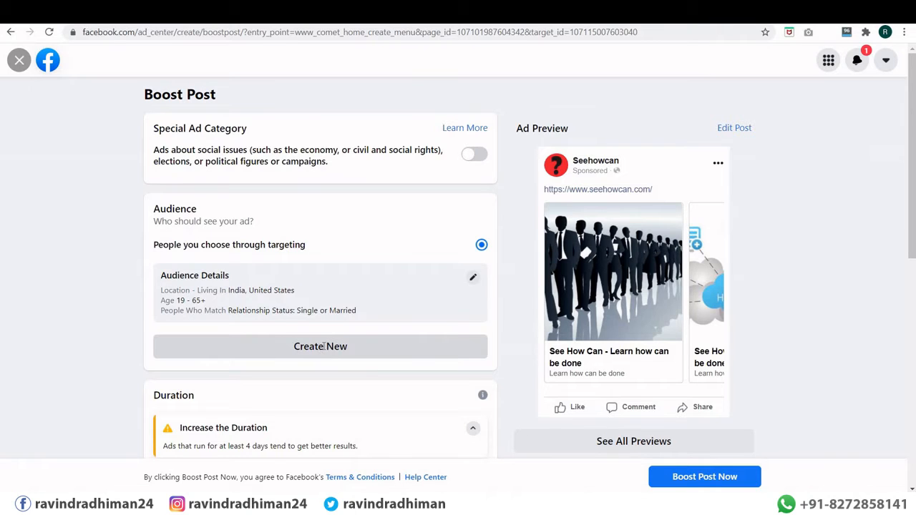
pyautogui.click(322, 350)
pyautogui.scroll(-1, 325, 320)
pyautogui.scroll(-1, 325, 320)
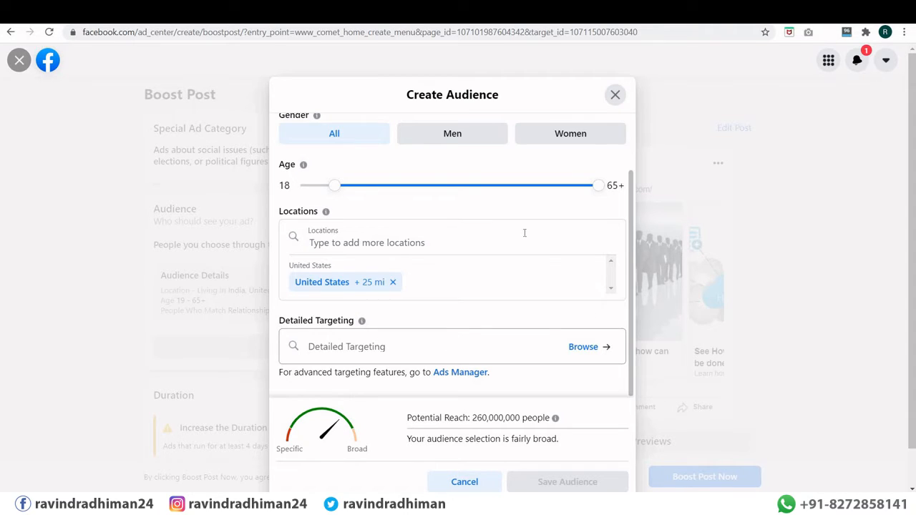
pyautogui.click(615, 94)
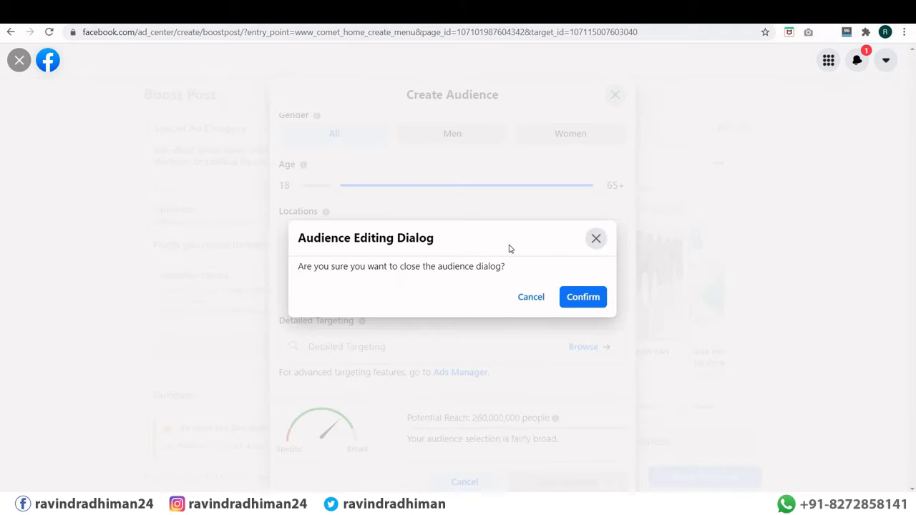
pyautogui.click(534, 298)
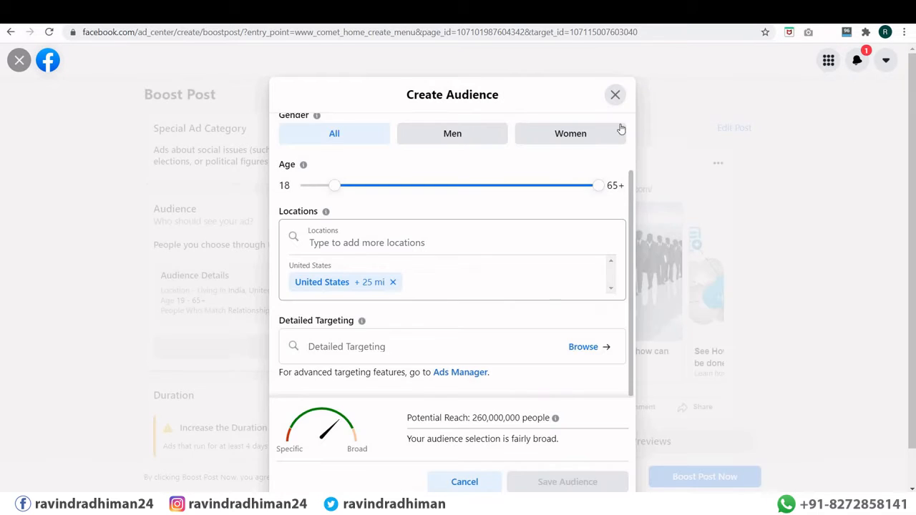
pyautogui.click(616, 95)
pyautogui.click(584, 298)
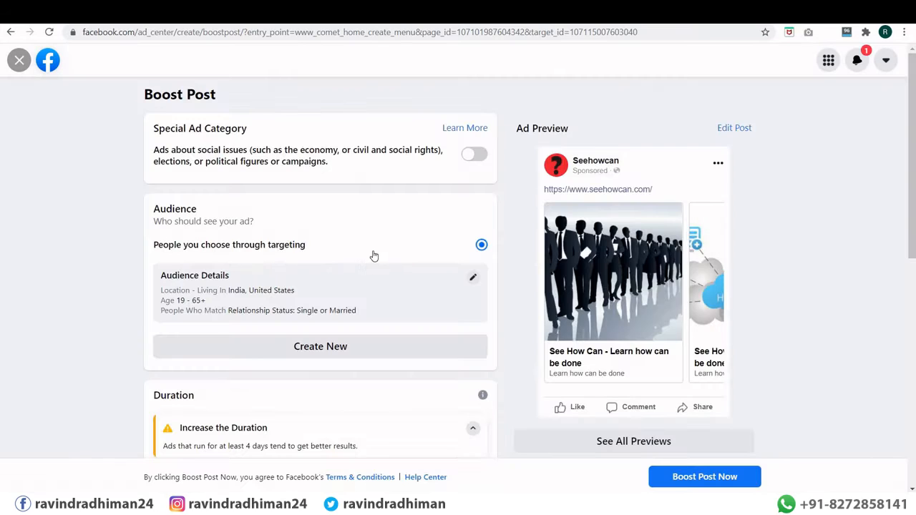
pyautogui.scroll(-3, 378, 253)
pyautogui.scroll(3, 294, 292)
pyautogui.scroll(-7, 285, 290)
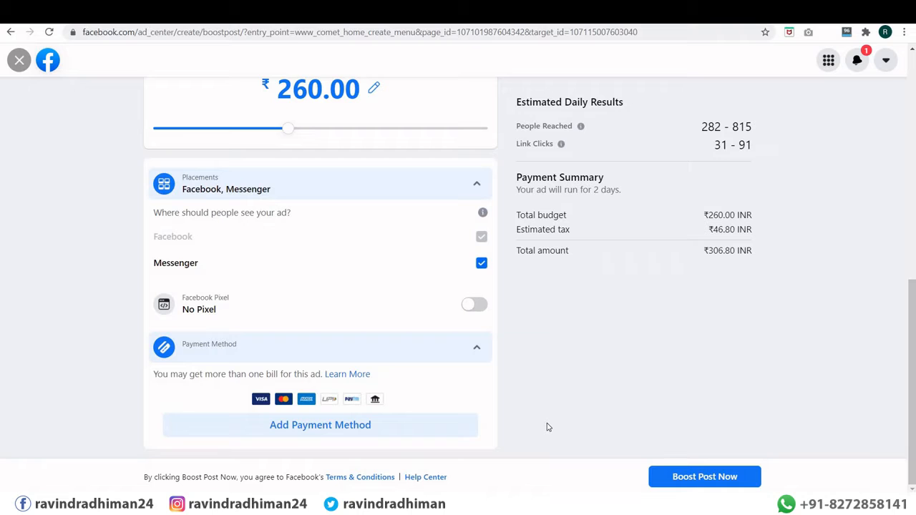
# Step: Close the Boost Post form, discard changes, and go back to Choose Ad Type
pyautogui.scroll(7, 485, 405)
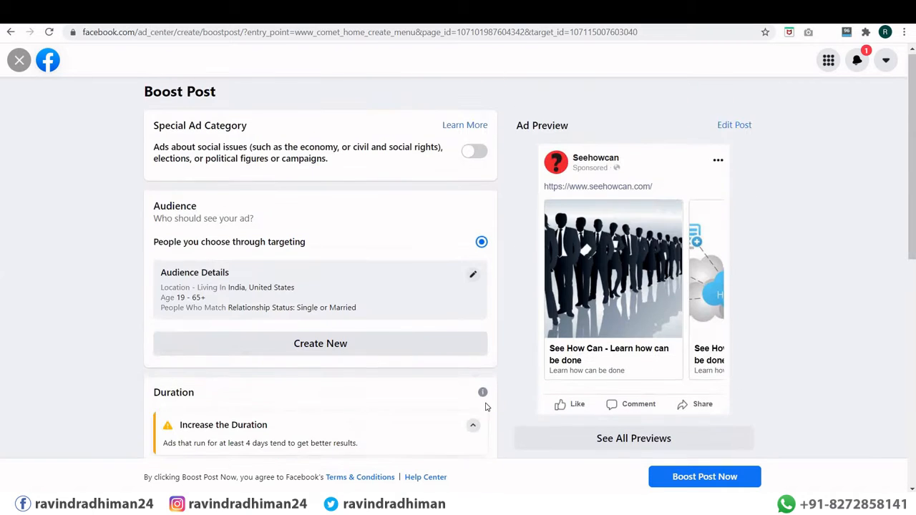
pyautogui.click(19, 60)
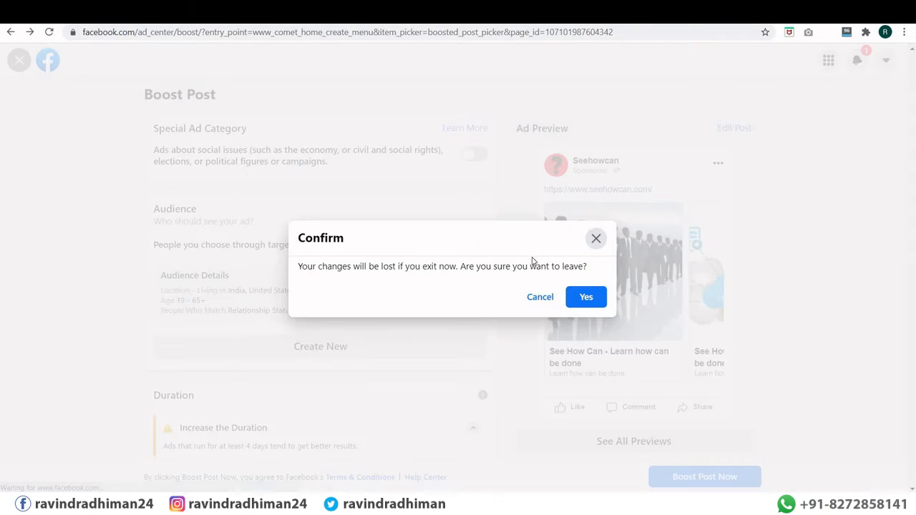
pyautogui.click(585, 298)
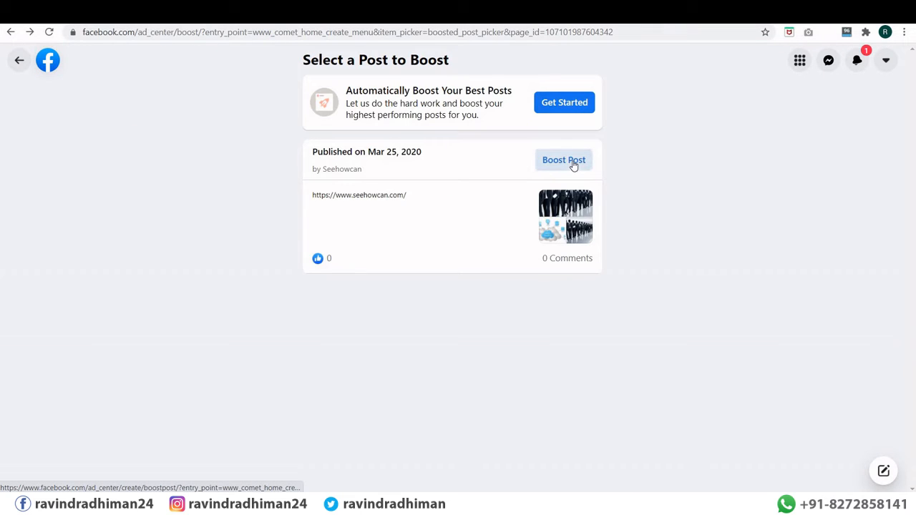
pyautogui.click(19, 60)
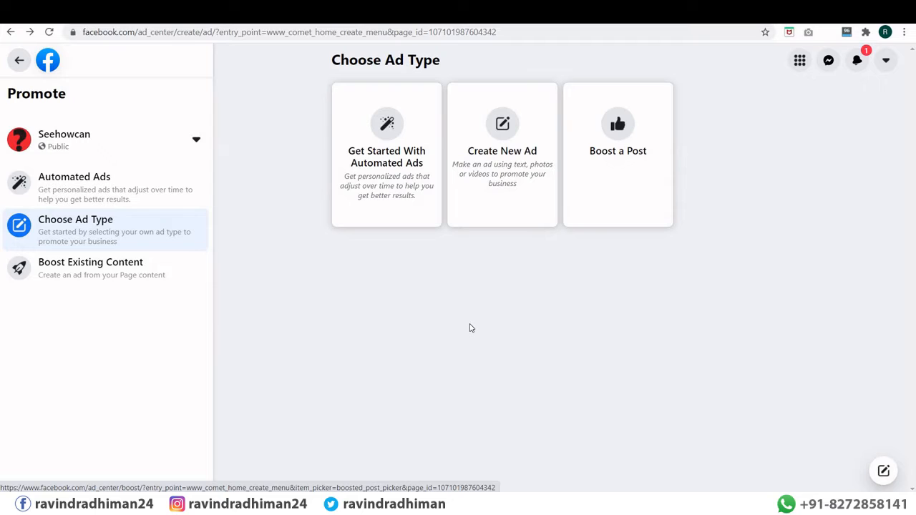
# Step: Create a new ad, trying the WhatsApp goal before choosing Get more messages on Messenger
pyautogui.click(503, 161)
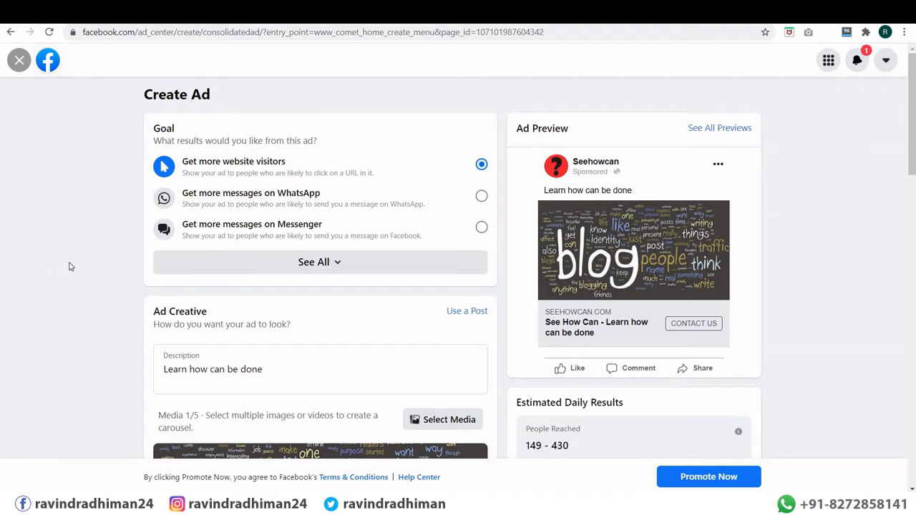
pyautogui.click(194, 201)
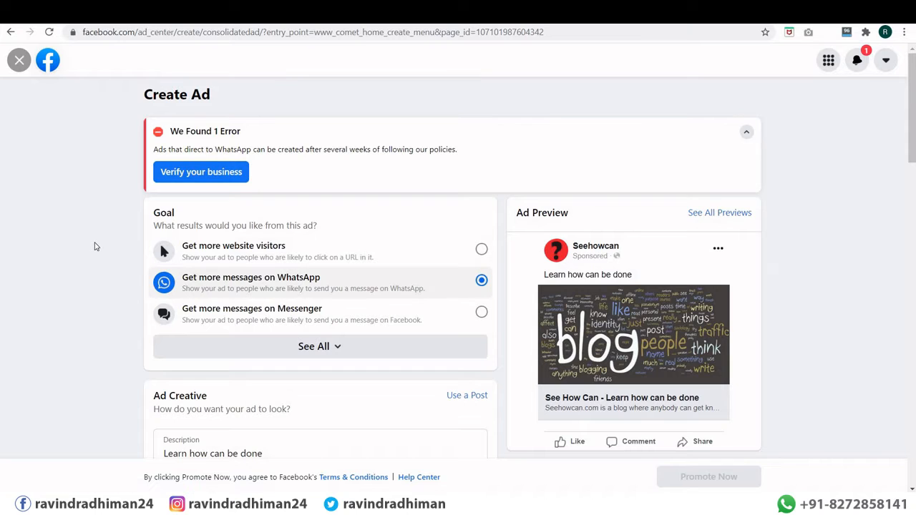
pyautogui.scroll(-1, 94, 247)
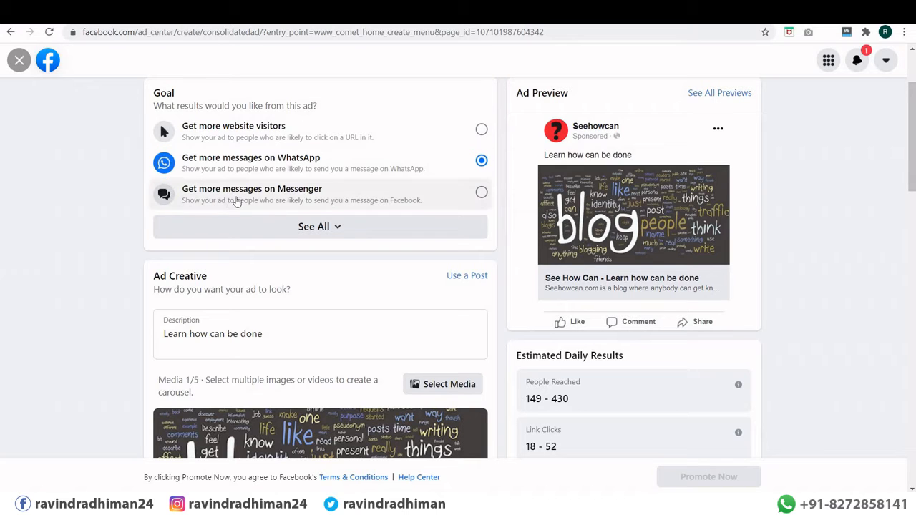
pyautogui.scroll(-1, 281, 190)
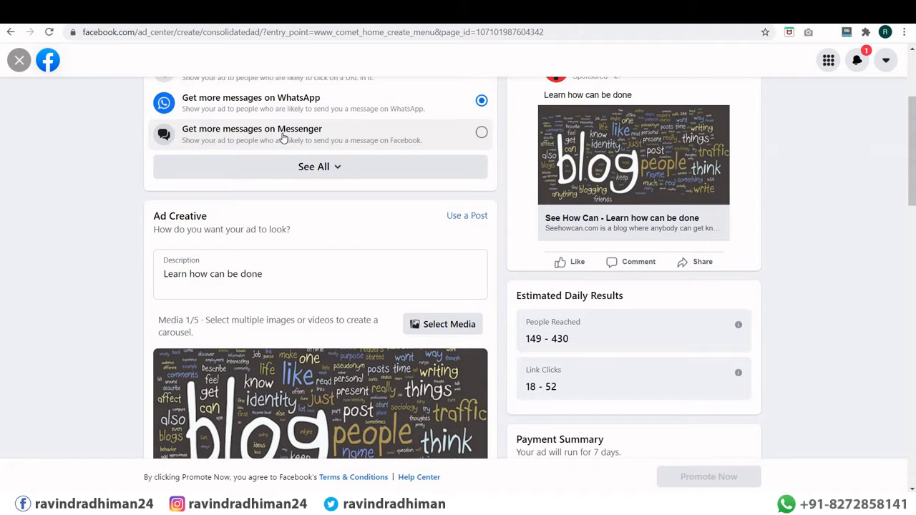
pyautogui.click(343, 140)
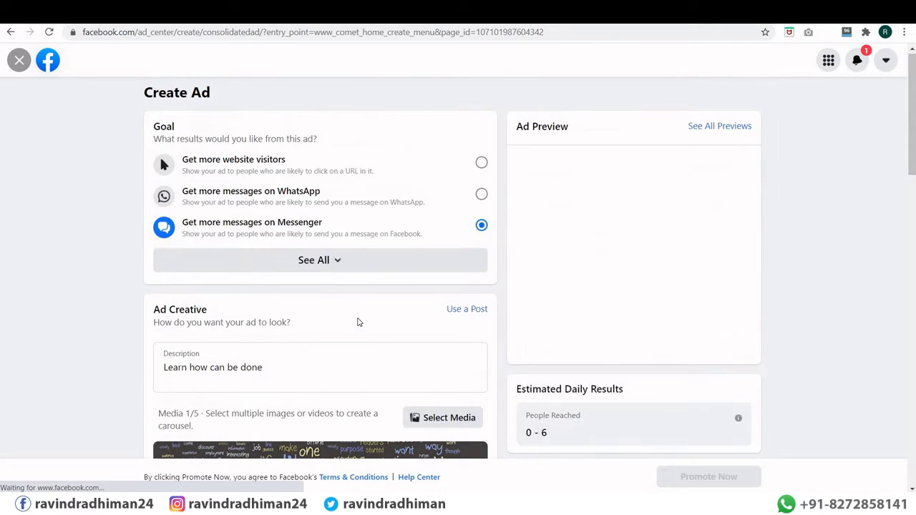
# Step: From all goals, try Get more page likes, then settle on Get more leads
pyautogui.click(331, 270)
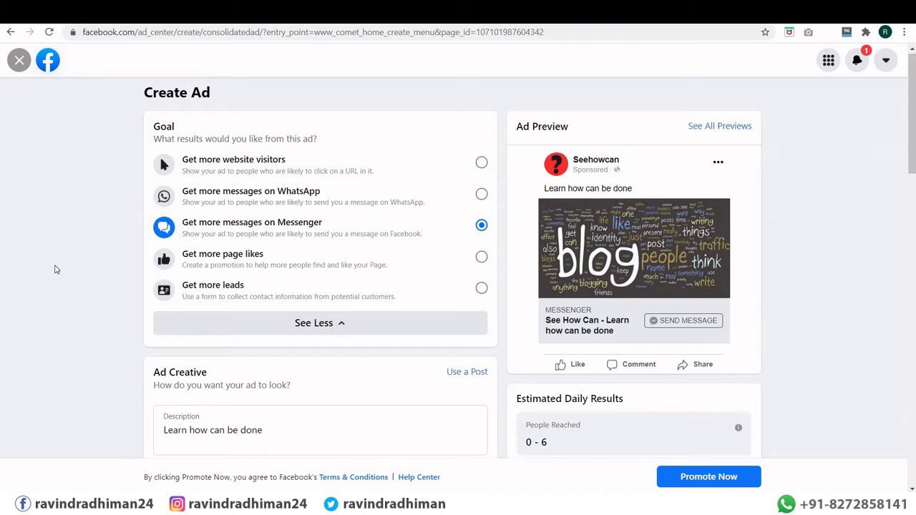
pyautogui.click(236, 256)
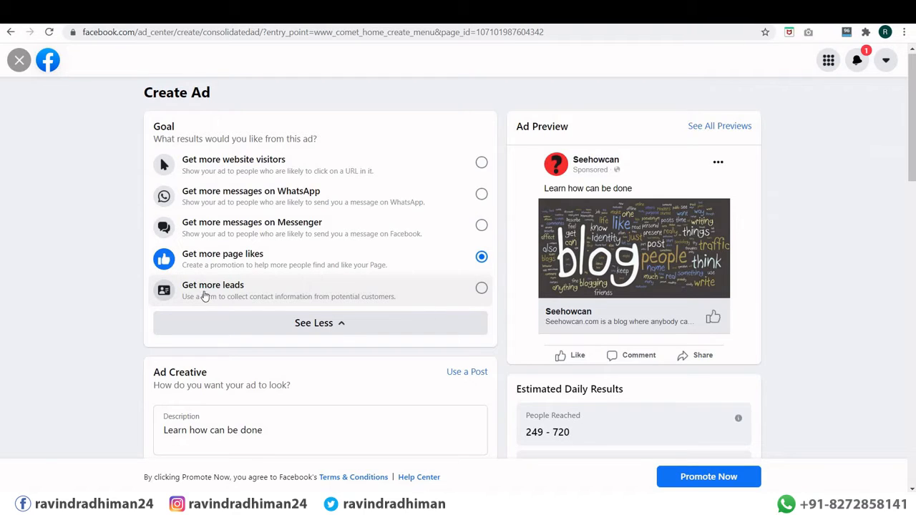
pyautogui.click(306, 295)
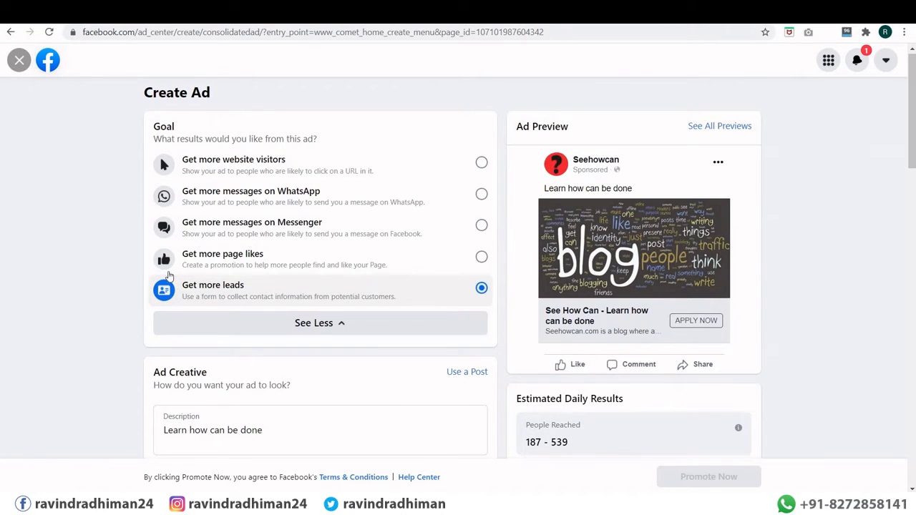
pyautogui.scroll(-2, 174, 256)
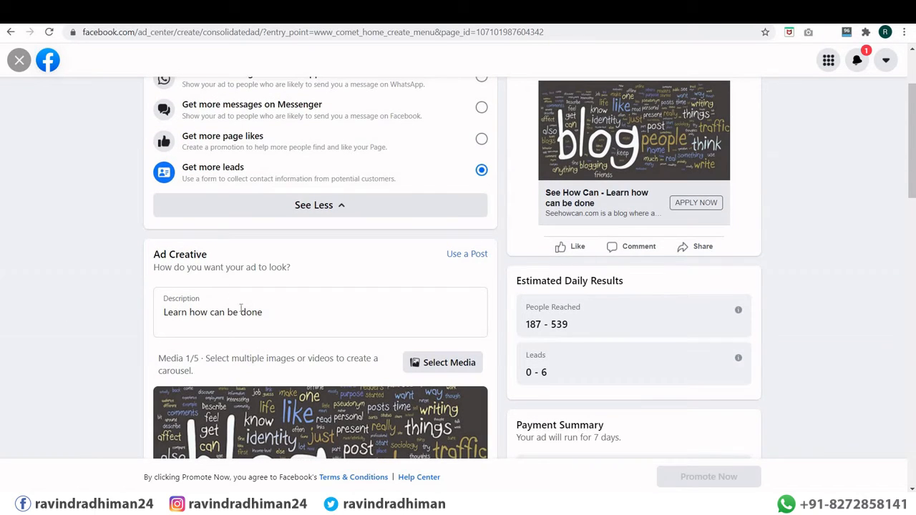
# Step: Leave the ad description unchanged and open Browse Media via Select Media
pyautogui.moveTo(262, 315); pyautogui.dragTo(163, 314)
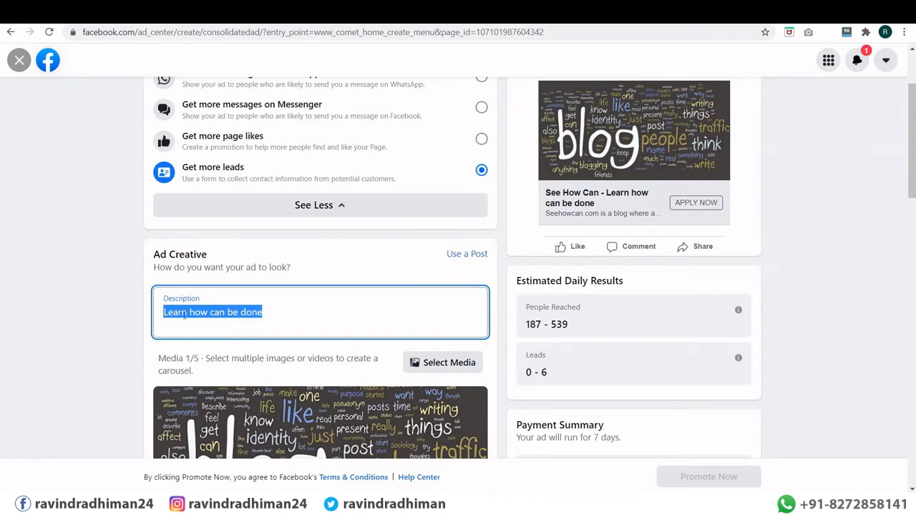
pyautogui.click(184, 315)
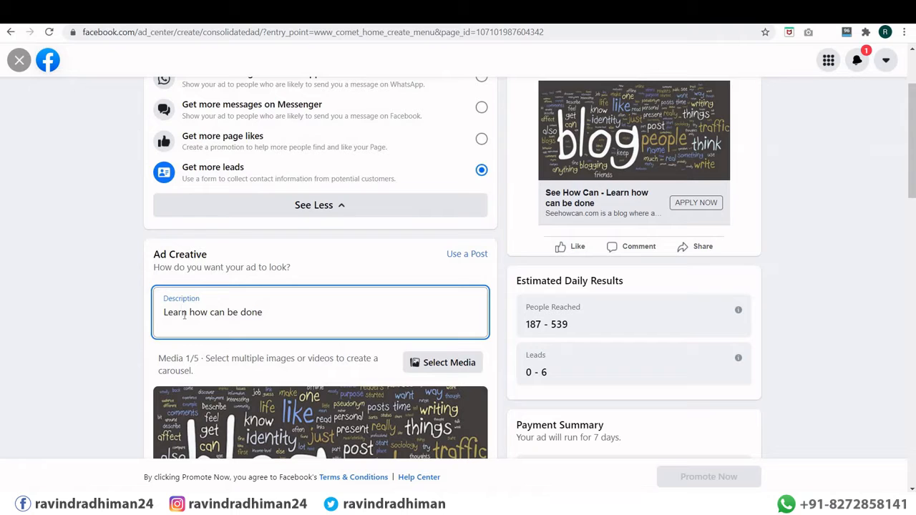
pyautogui.scroll(3, 600, 206)
pyautogui.click(634, 192)
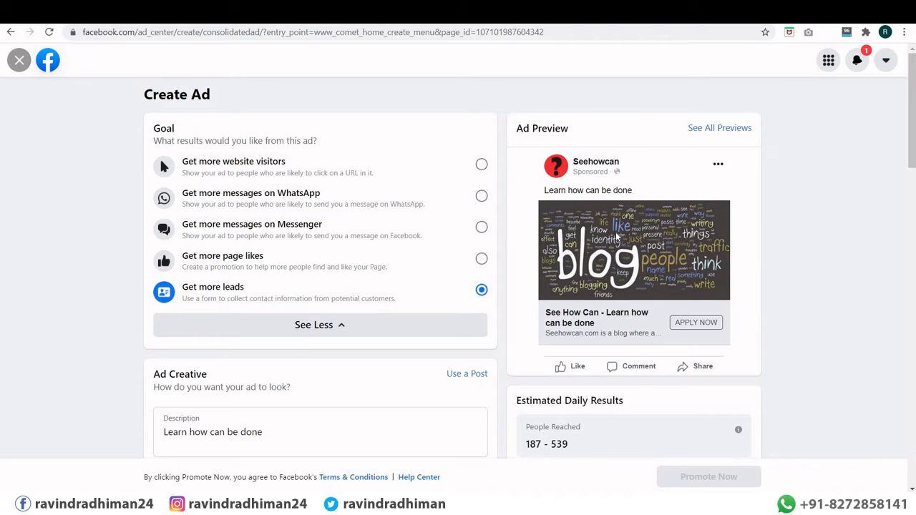
pyautogui.click(246, 432)
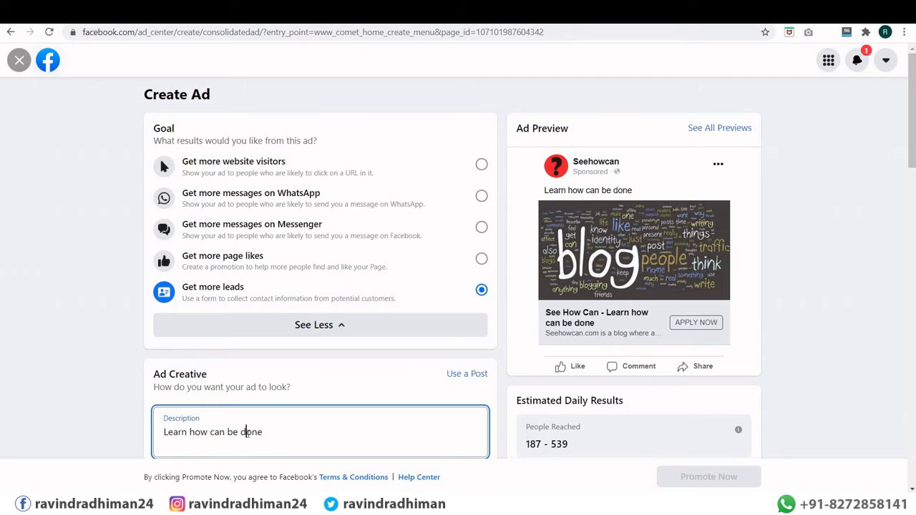
pyautogui.scroll(-3, 295, 331)
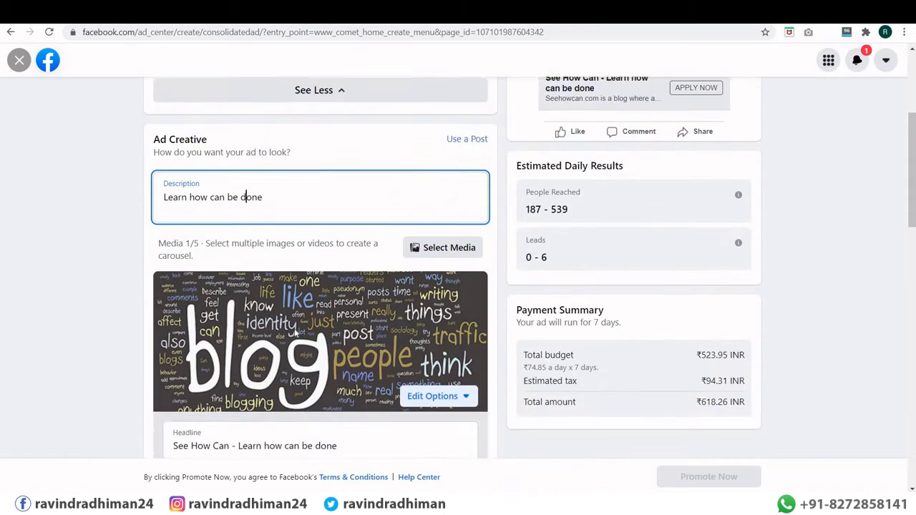
pyautogui.scroll(-1, 295, 331)
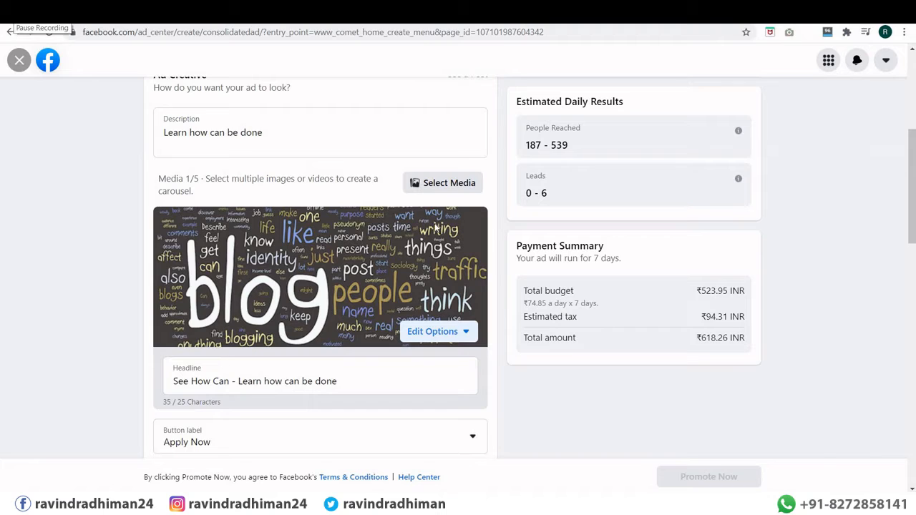
pyautogui.click(448, 184)
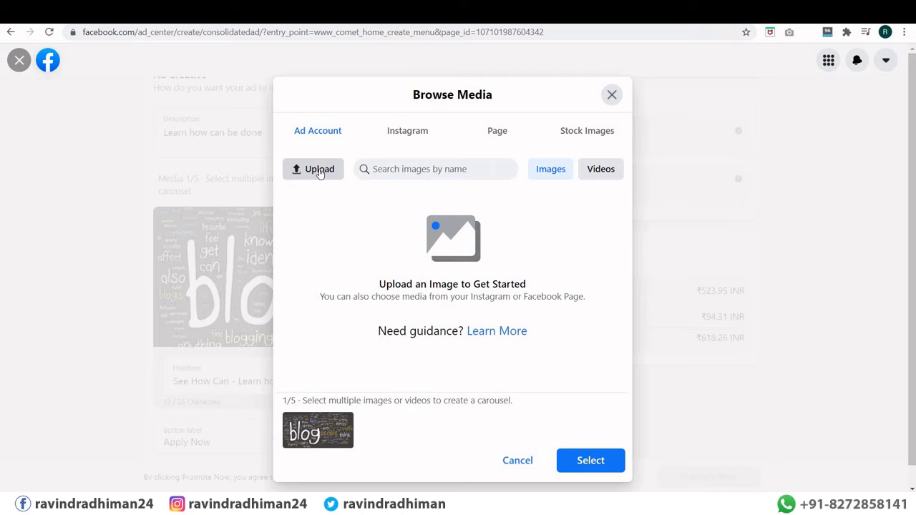
# Step: Upload free-python-course.mp4 from Downloads, remove the blog image, and select the video
pyautogui.click(601, 170)
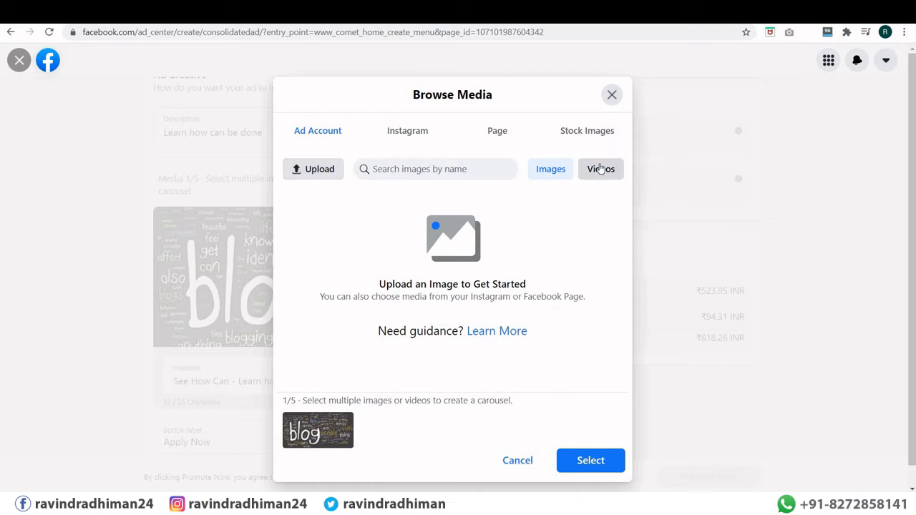
pyautogui.click(321, 175)
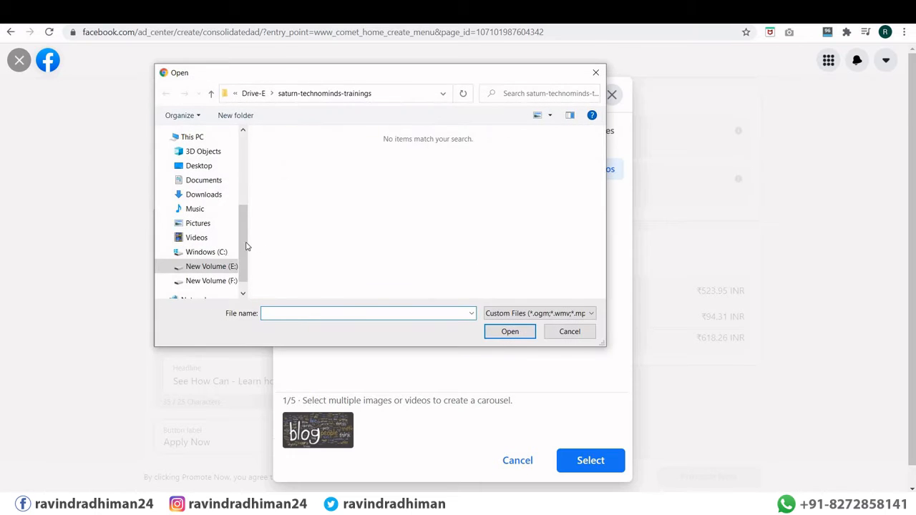
pyautogui.scroll(5, 207, 161)
pyautogui.click(204, 170)
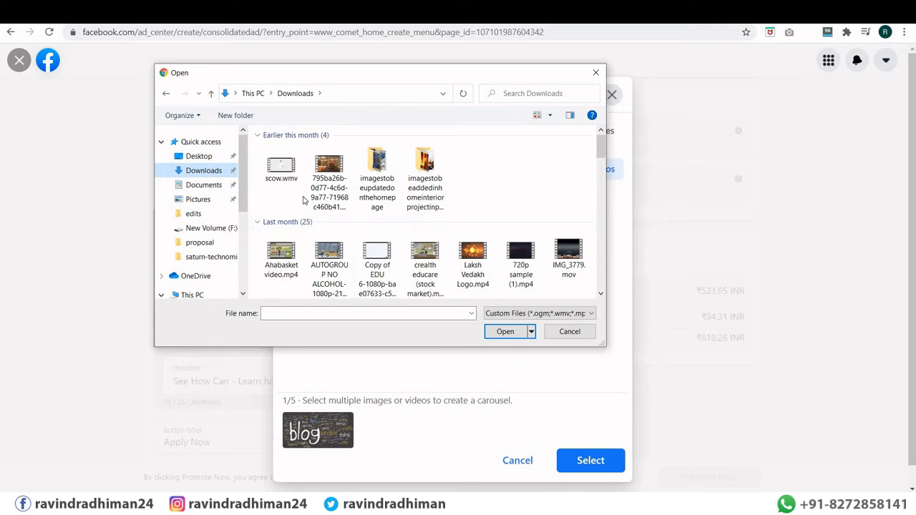
pyautogui.click(292, 169)
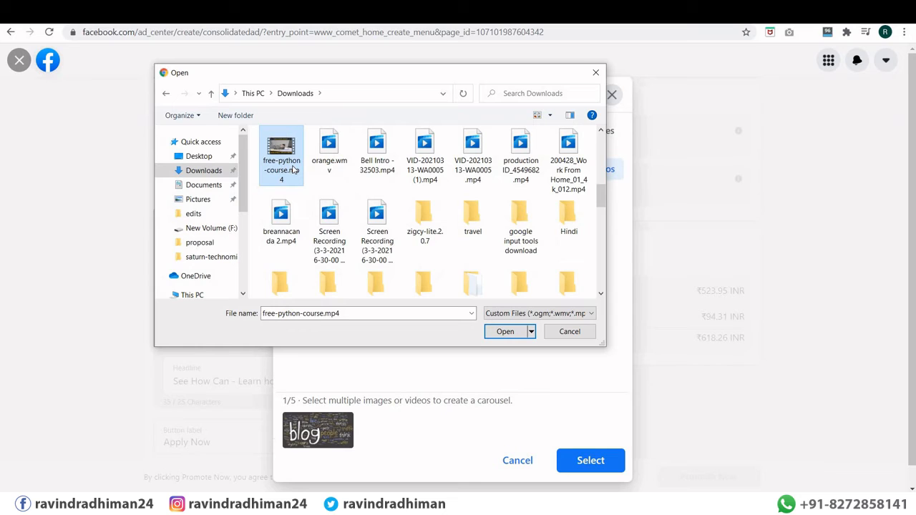
pyautogui.doubleClick(292, 169)
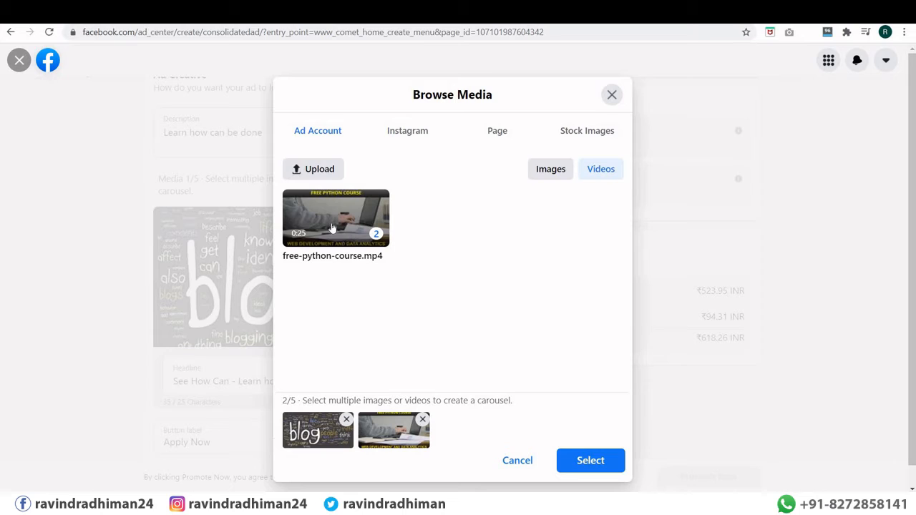
pyautogui.click(347, 420)
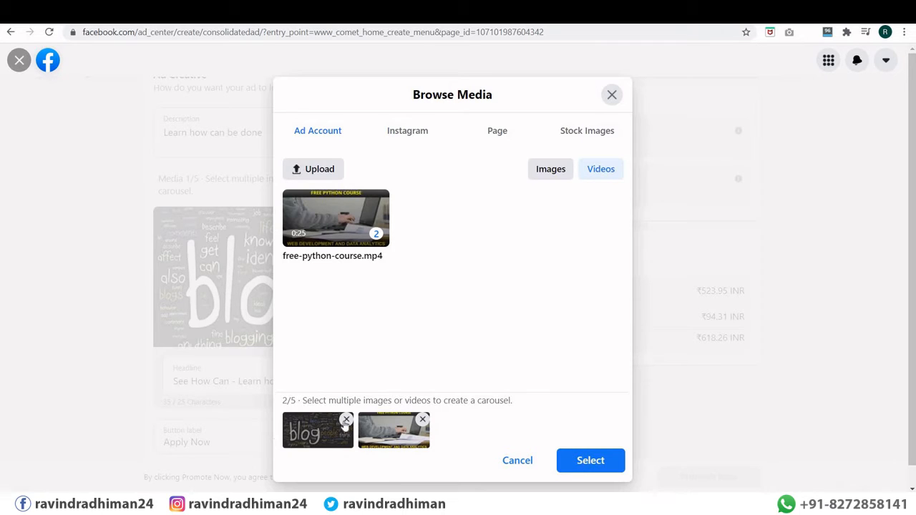
pyautogui.click(589, 460)
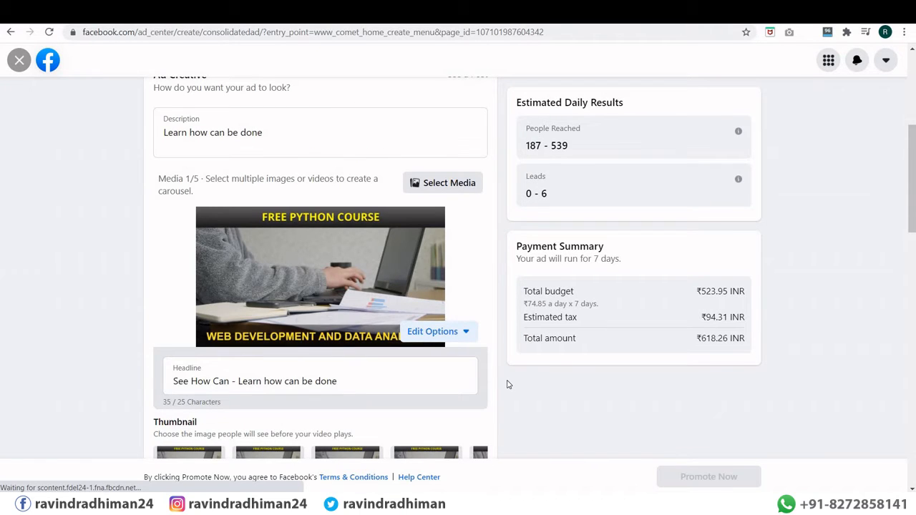
pyautogui.scroll(-2, 491, 382)
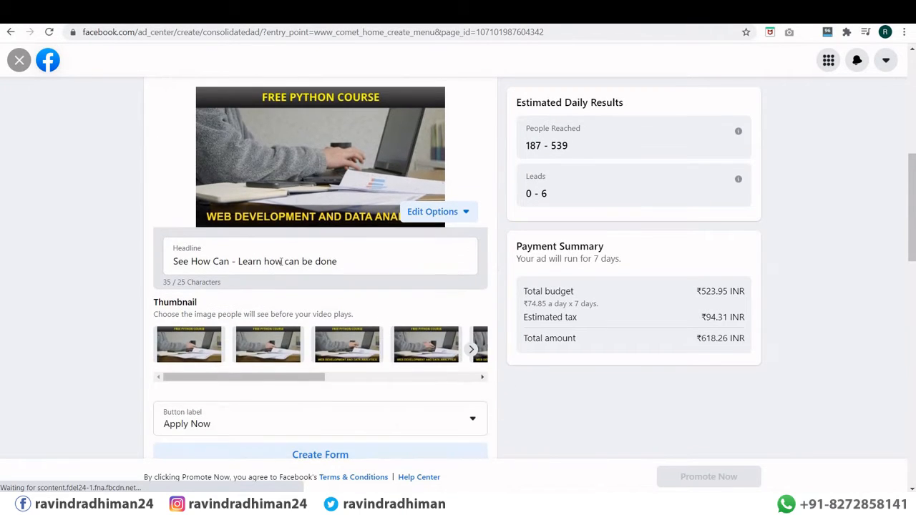
pyautogui.moveTo(346, 262); pyautogui.dragTo(165, 262)
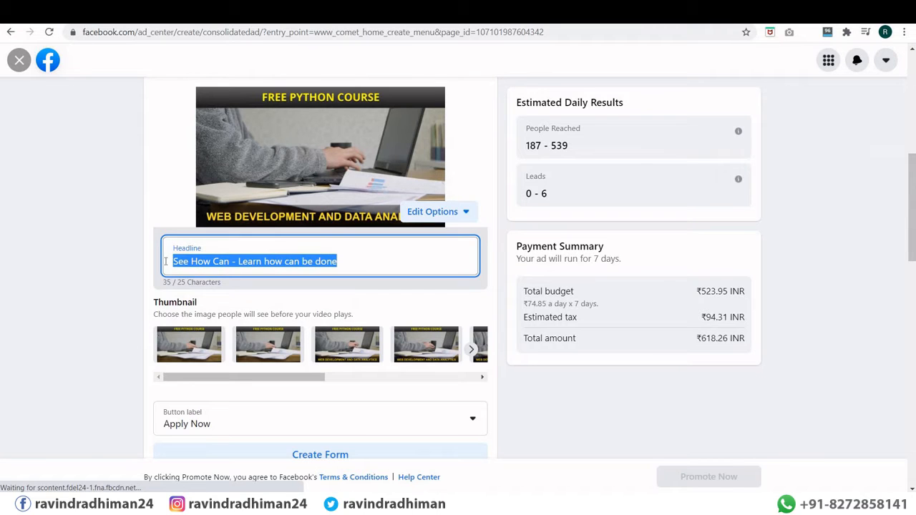
pyautogui.scroll(5, 587, 215)
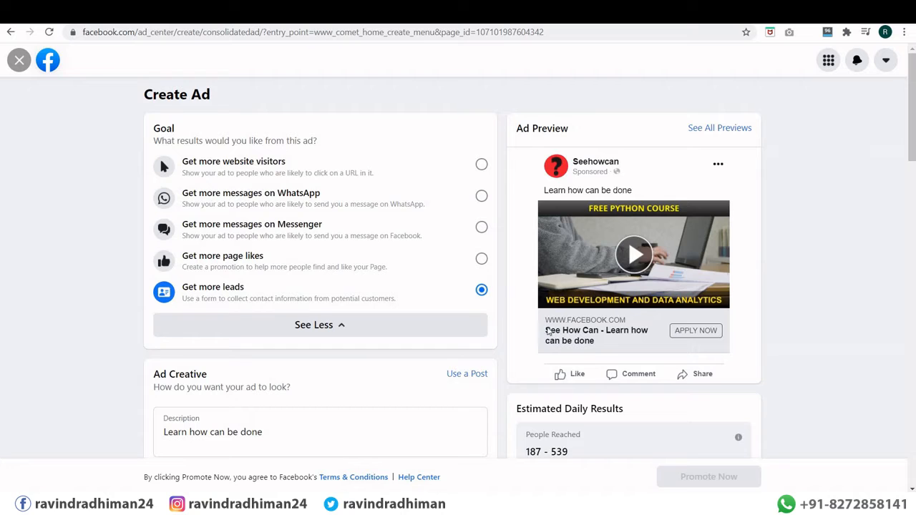
pyautogui.scroll(-4, 594, 344)
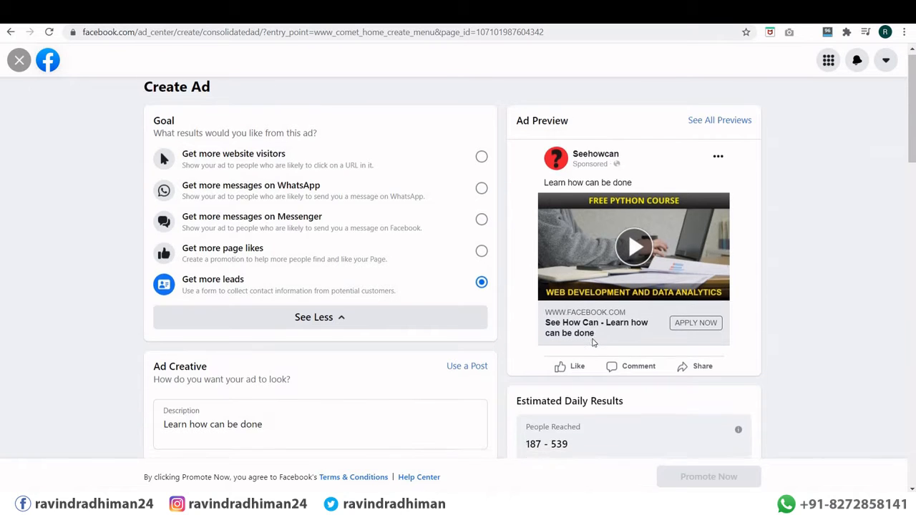
pyautogui.scroll(-1, 253, 344)
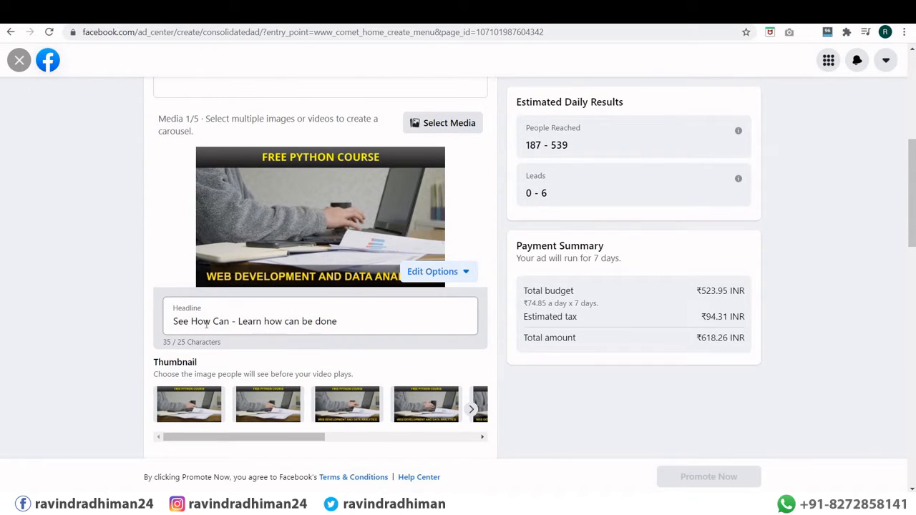
pyautogui.click(205, 322)
pyautogui.scroll(-1, 204, 325)
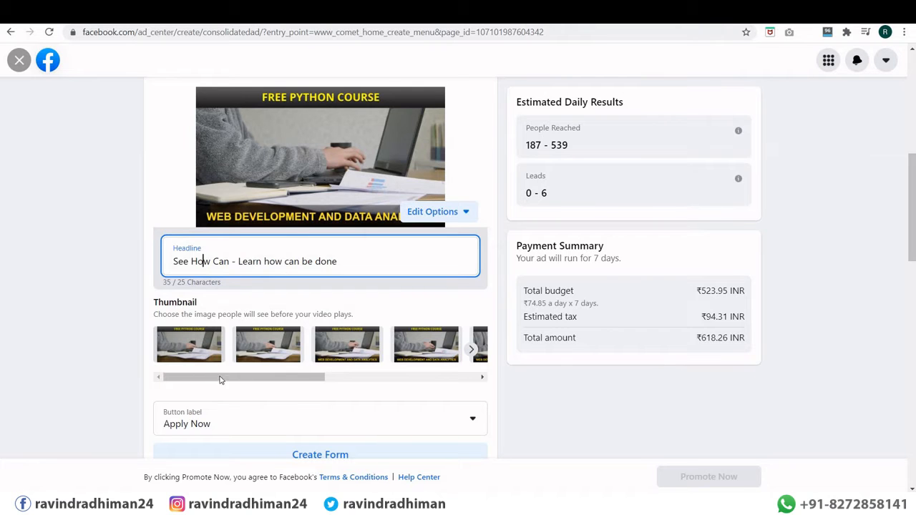
pyautogui.click(380, 377)
pyautogui.click(271, 384)
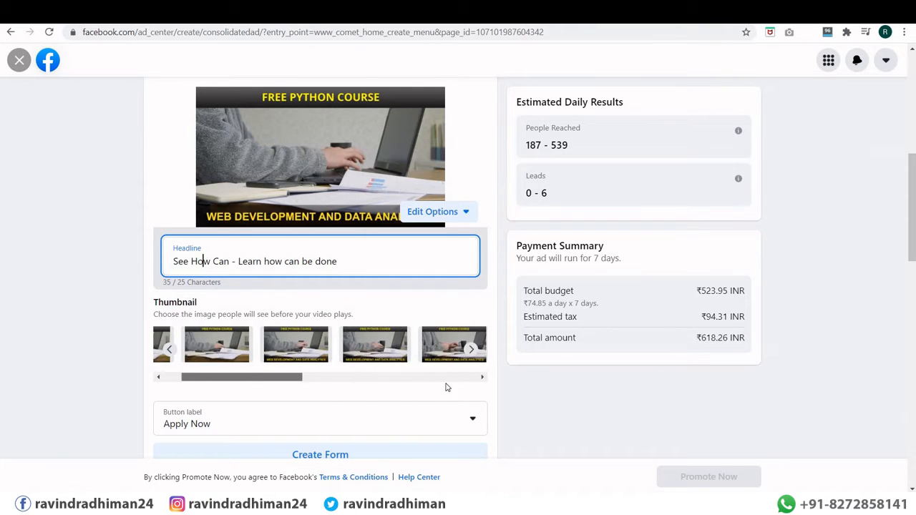
pyautogui.click(449, 384)
pyautogui.click(268, 385)
pyautogui.click(441, 390)
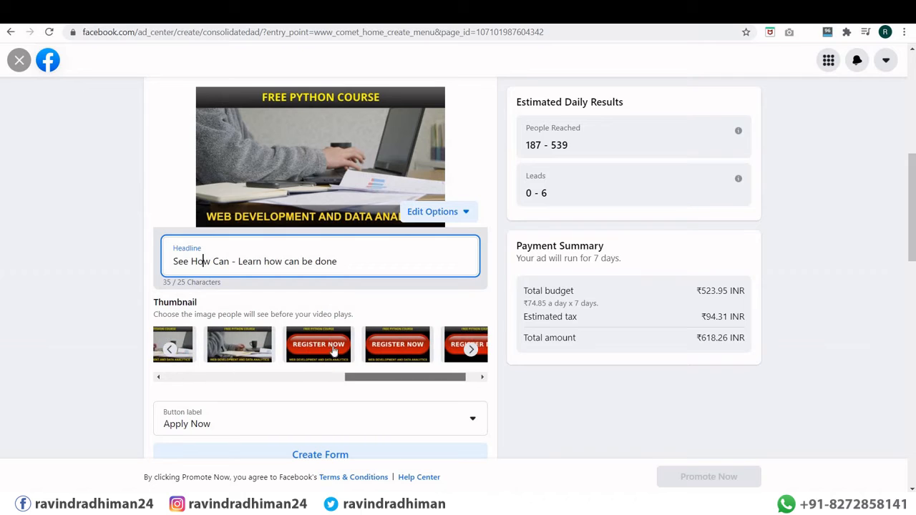
pyautogui.click(320, 343)
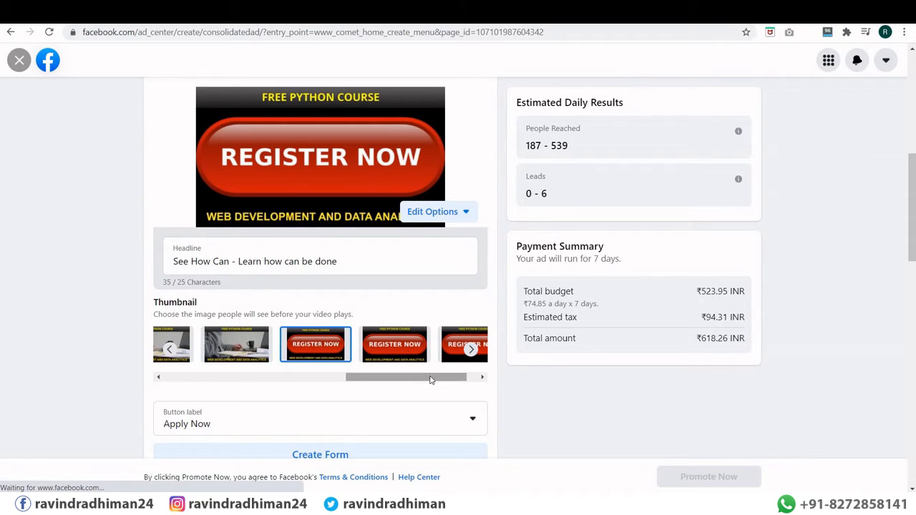
pyautogui.moveTo(432, 380); pyautogui.dragTo(441, 380)
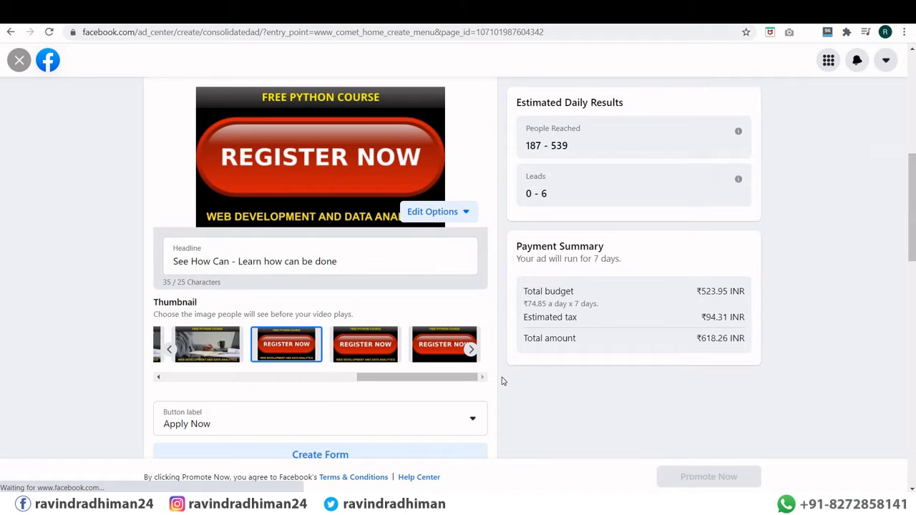
pyautogui.scroll(-3, 272, 275)
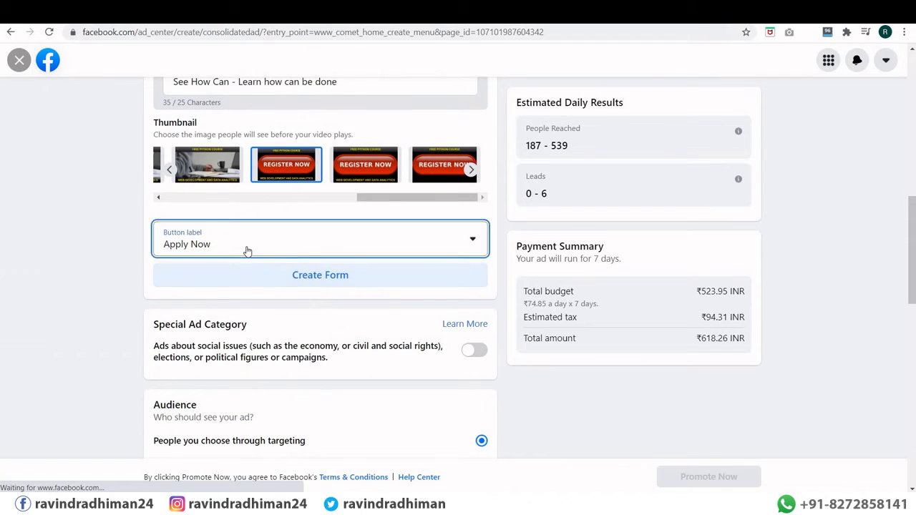
pyautogui.click(246, 250)
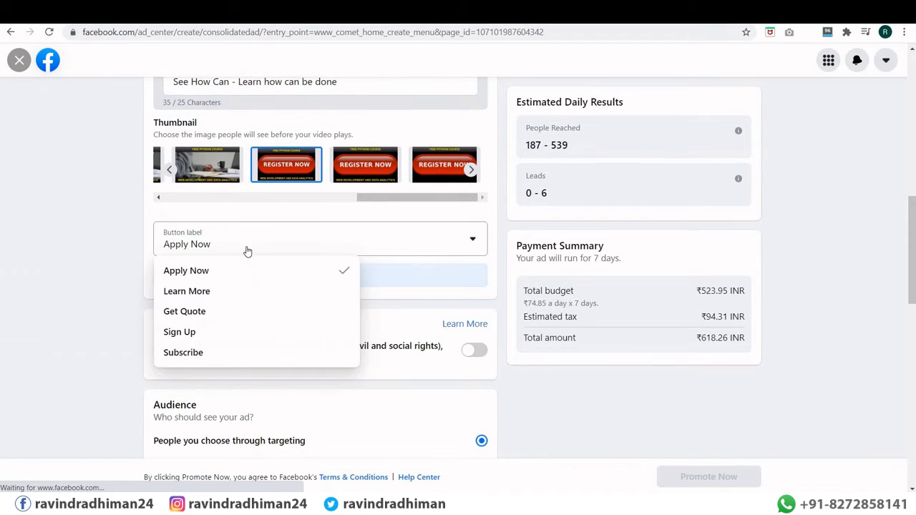
pyautogui.click(192, 276)
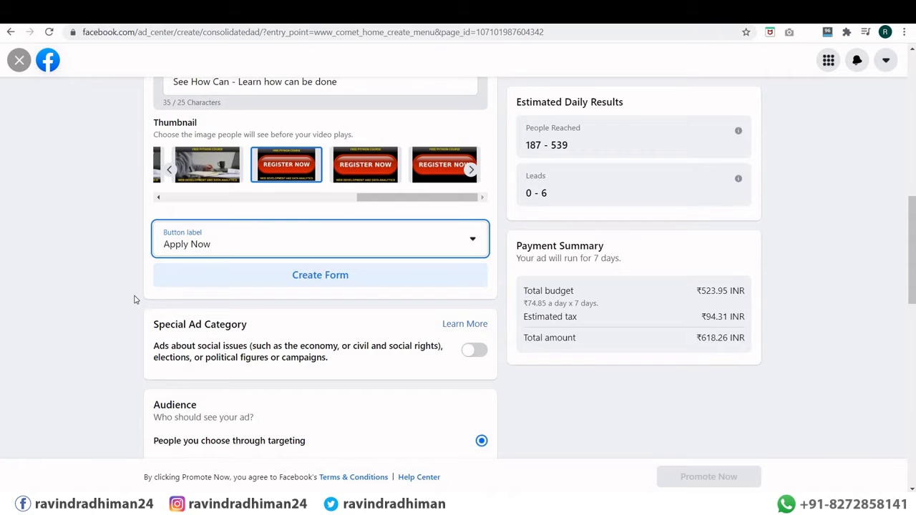
pyautogui.scroll(2, 136, 299)
pyautogui.scroll(-8, 134, 299)
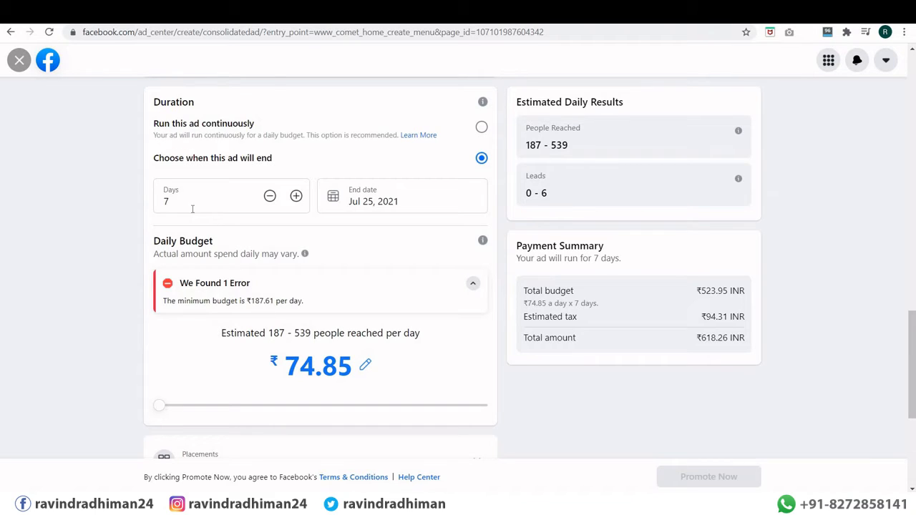
# Step: Set the ad duration to 4 days, ending Jul 22, 2021
pyautogui.moveTo(189, 205); pyautogui.dragTo(153, 201)
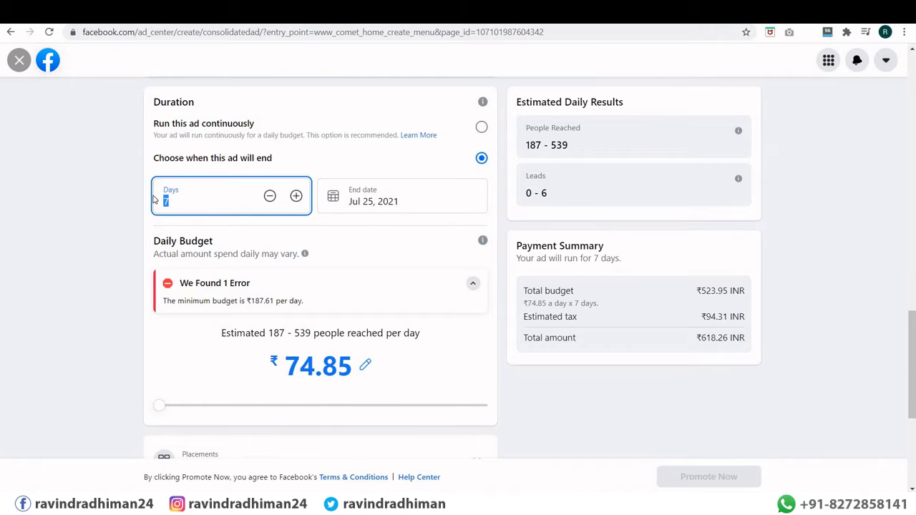
pyautogui.write('1')
pyautogui.click(52, 279)
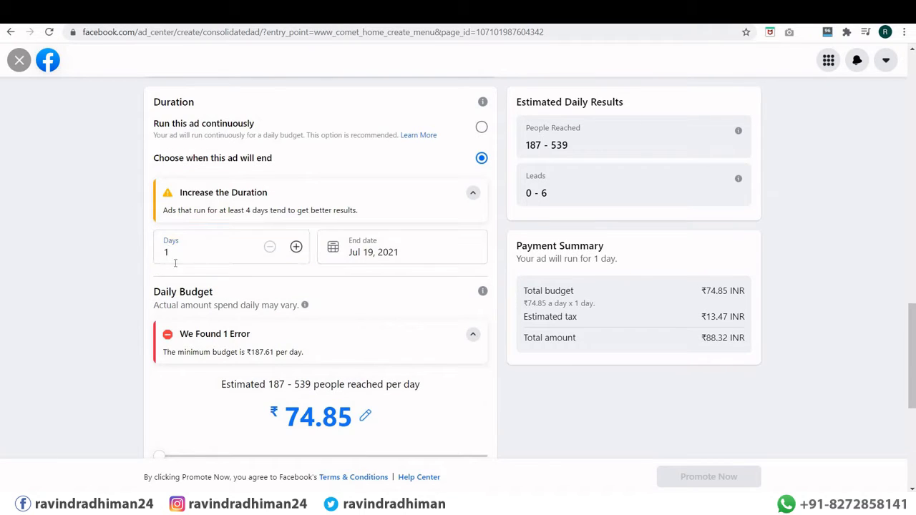
pyautogui.moveTo(166, 252); pyautogui.dragTo(147, 248)
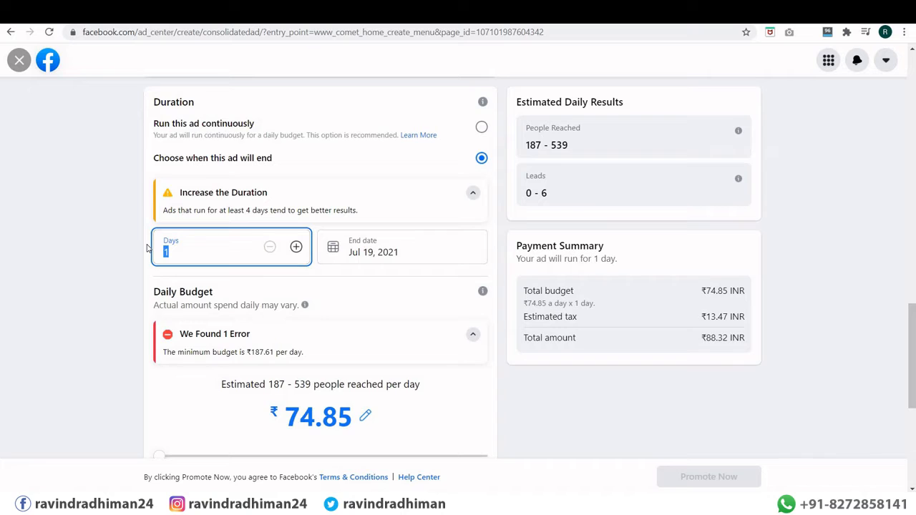
pyautogui.write('4')
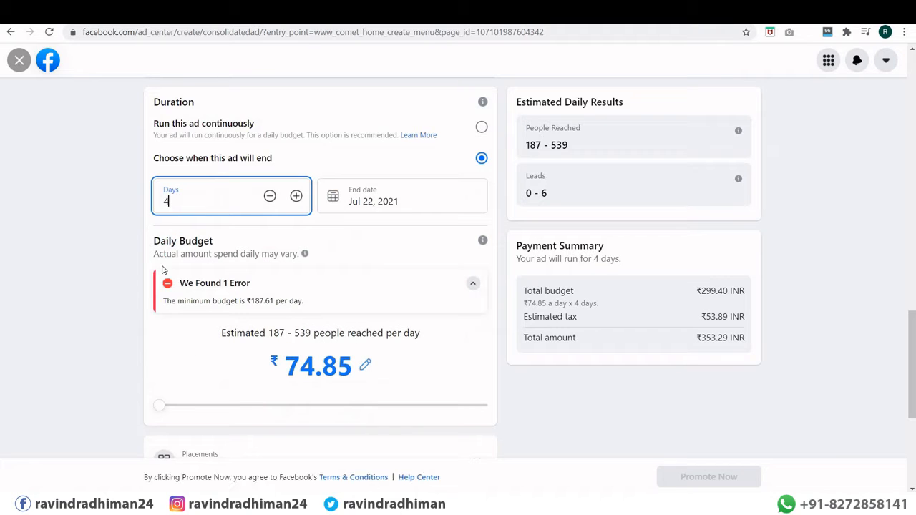
pyautogui.click(217, 281)
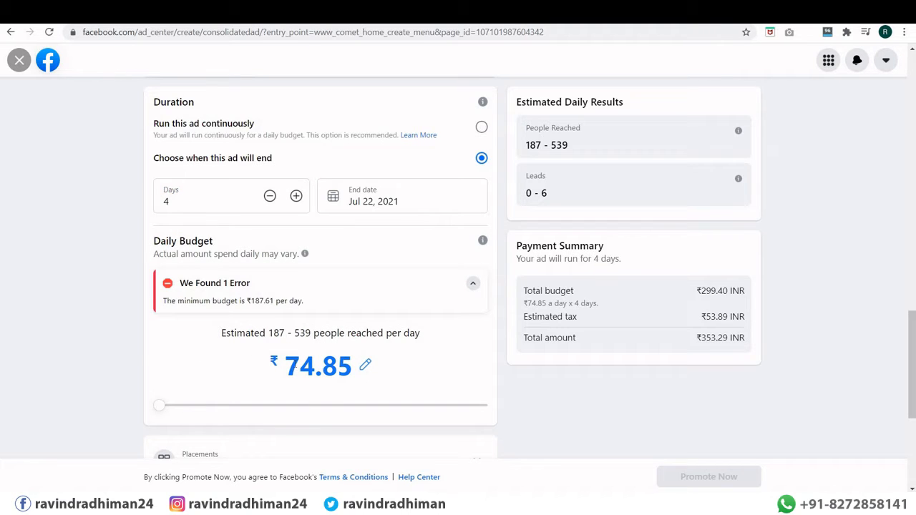
# Step: Change the daily budget to ₹274.85, totalling ₹1297.29 with tax
pyautogui.click(293, 361)
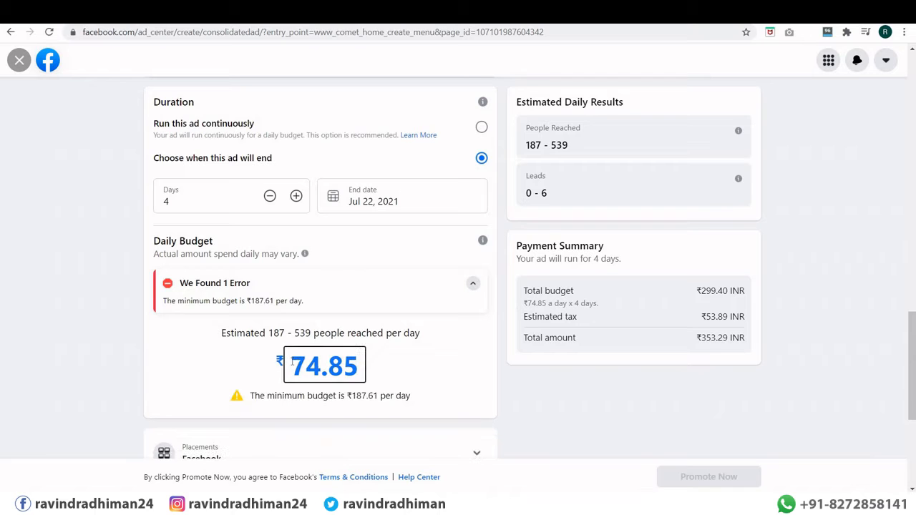
pyautogui.write('2')
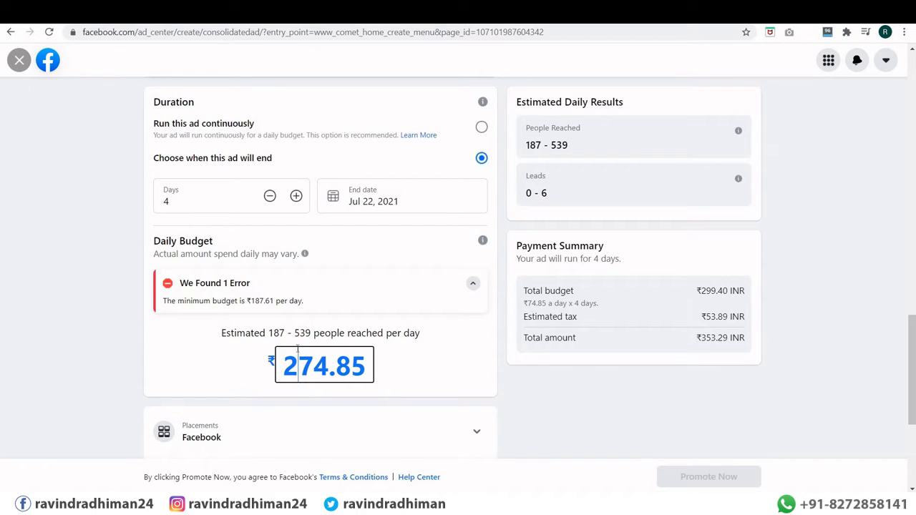
pyautogui.click(106, 331)
pyautogui.scroll(2, 552, 401)
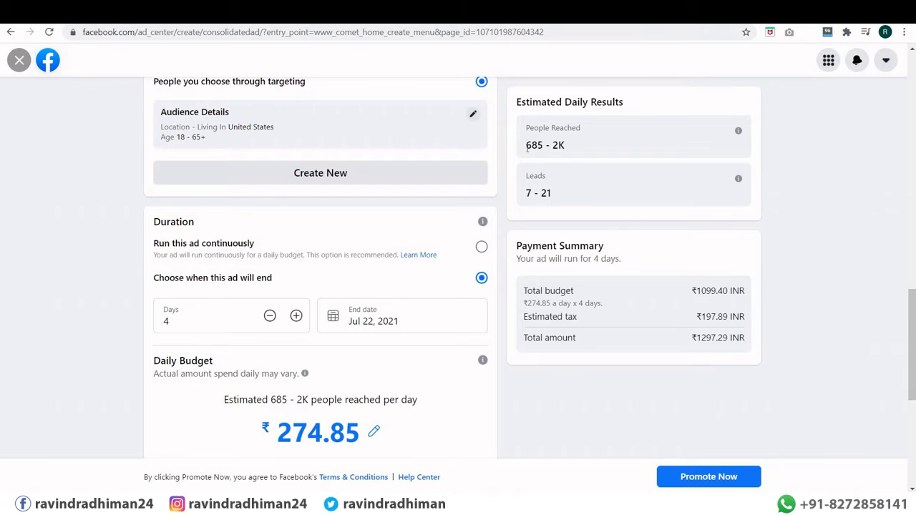
# Step: Note the 685 - 2K reach estimate and open Create Form for the lead ad
pyautogui.moveTo(526, 146); pyautogui.dragTo(573, 150)
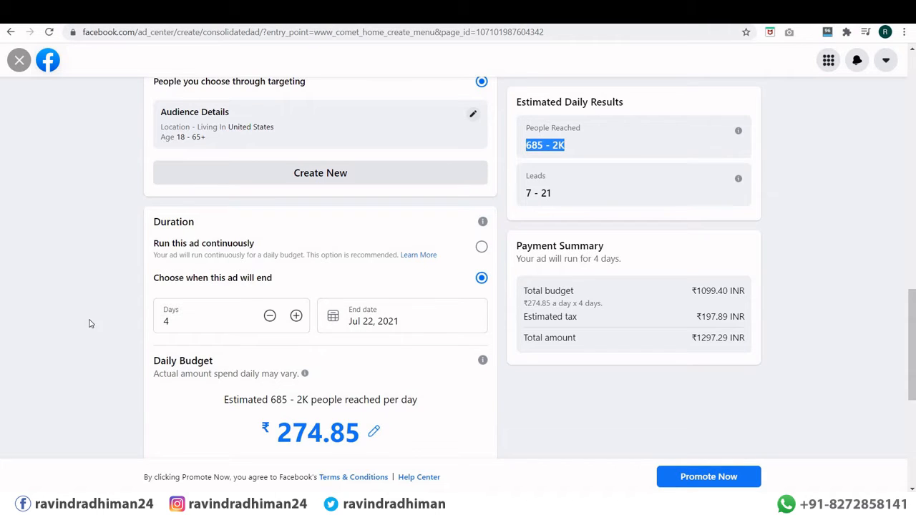
pyautogui.scroll(-1, 215, 336)
pyautogui.scroll(3, 243, 297)
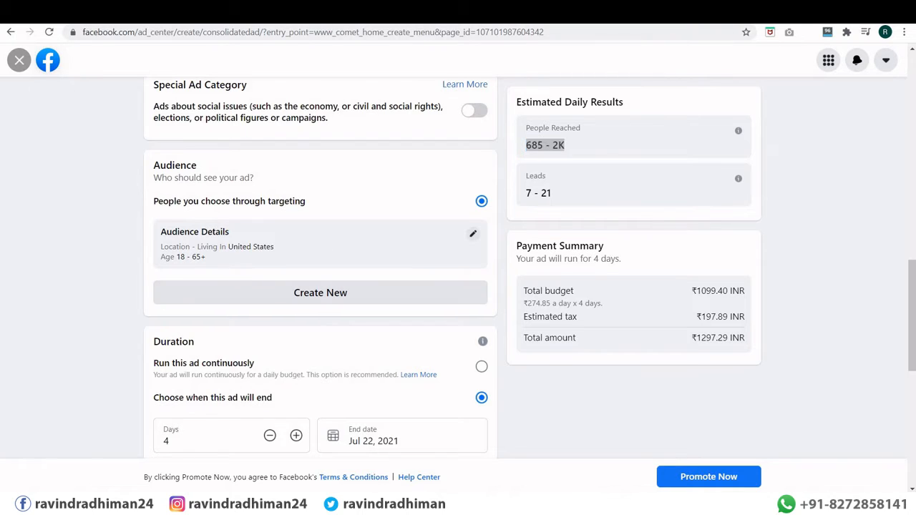
pyautogui.scroll(3, 334, 341)
pyautogui.click(321, 285)
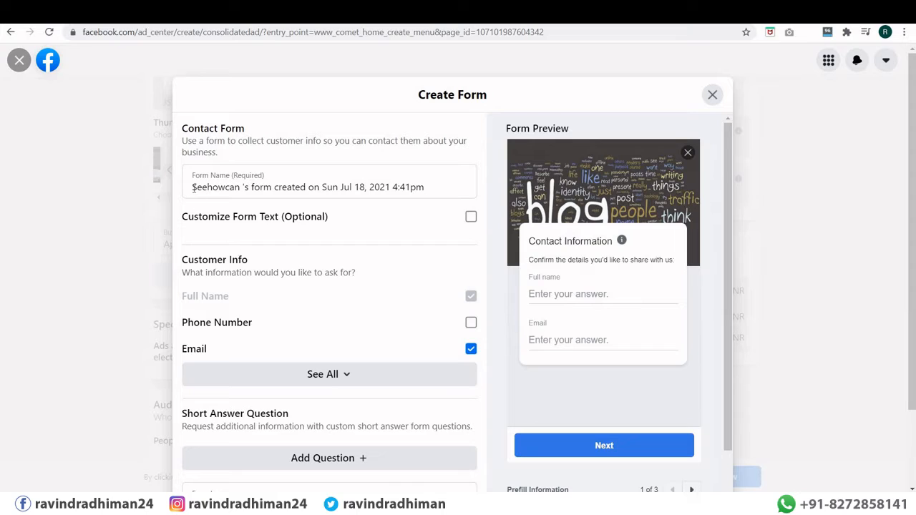
# Step: Replace the default dated form name with 'Fist lead'
pyautogui.click(205, 185)
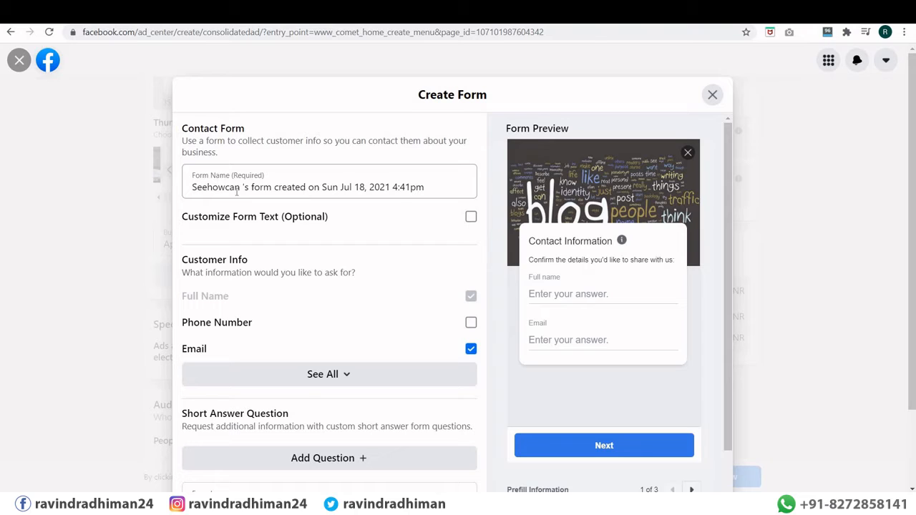
pyautogui.moveTo(425, 187); pyautogui.dragTo(165, 199)
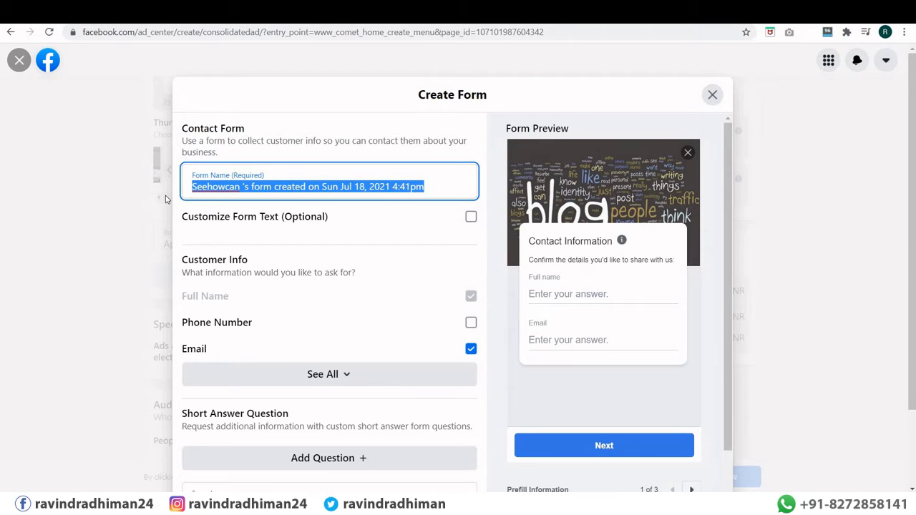
pyautogui.write('Fist ')
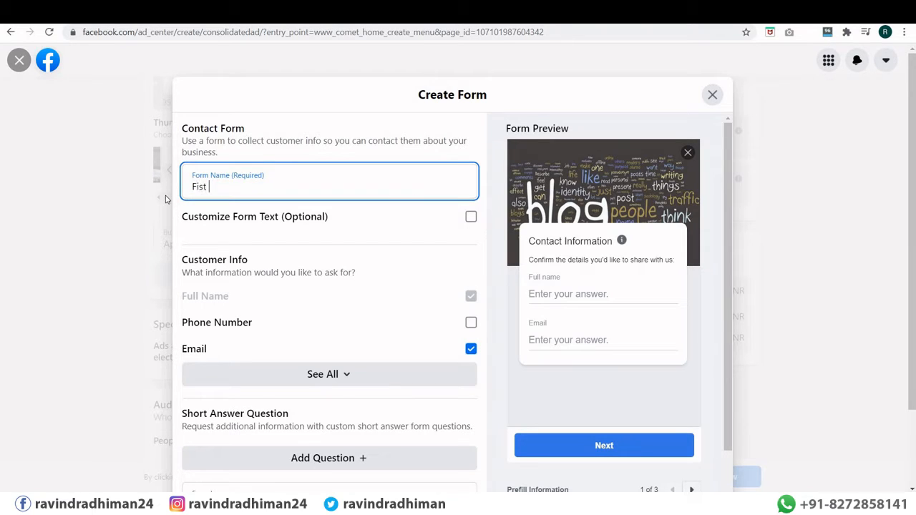
pyautogui.write('lead')
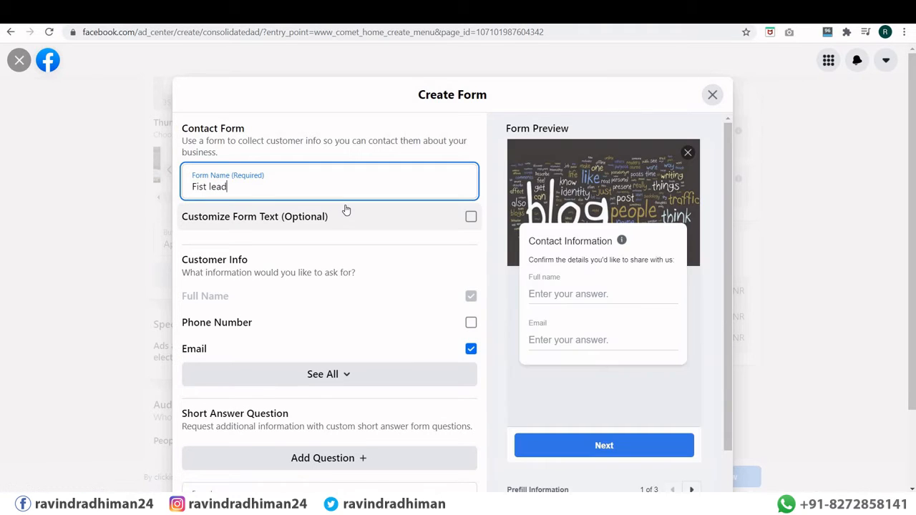
# Step: Turn on custom form text with headline 'Welcome' and description 'Okey Great !'
pyautogui.click(310, 225)
pyautogui.click(236, 252)
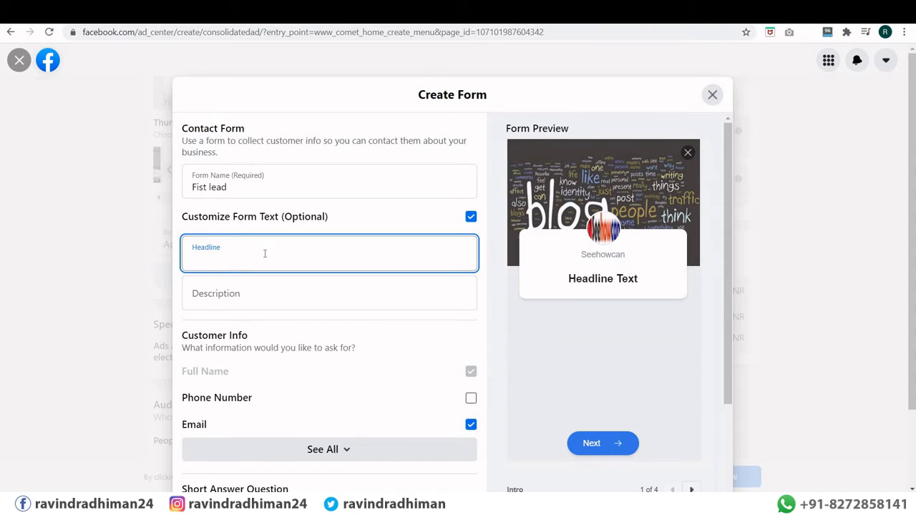
pyautogui.write('Welcomne')
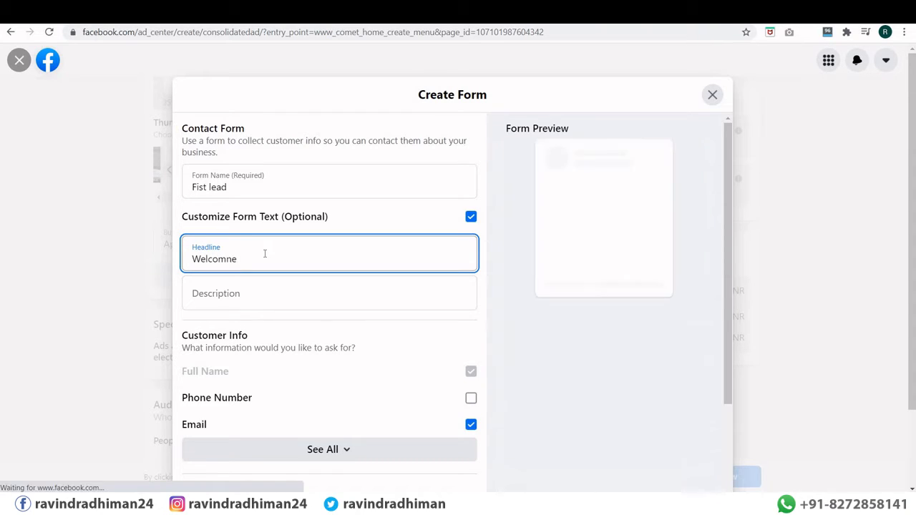
pyautogui.press('BackSpace')
pyautogui.press('BackSpace')
pyautogui.write('e')
pyautogui.click(251, 292)
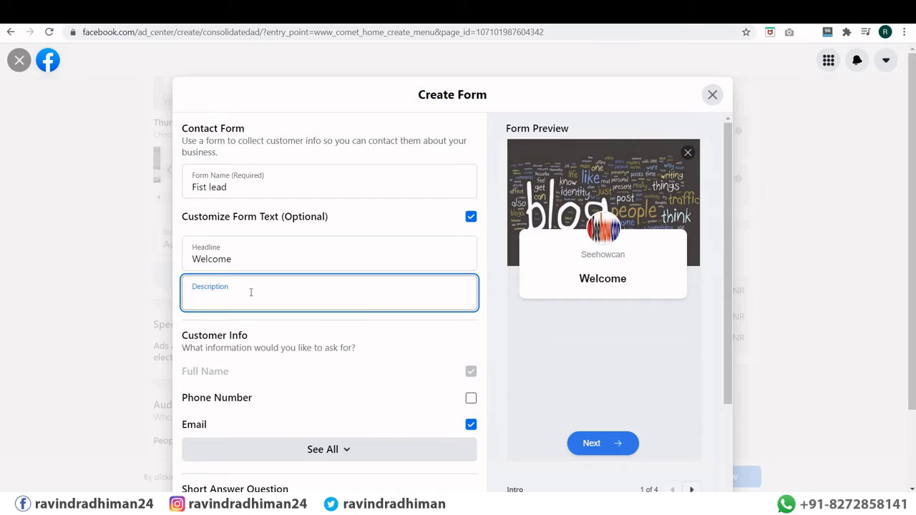
pyautogui.write('Okey Great !')
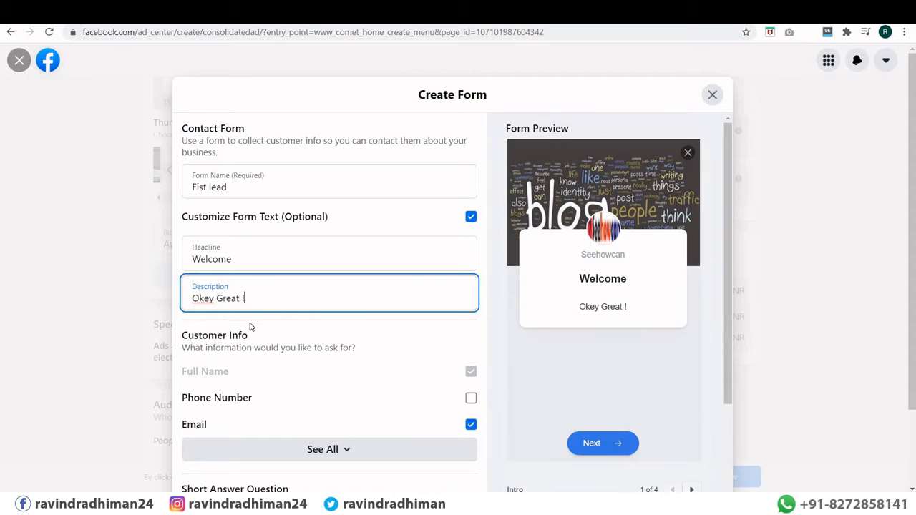
pyautogui.scroll(-1, 237, 348)
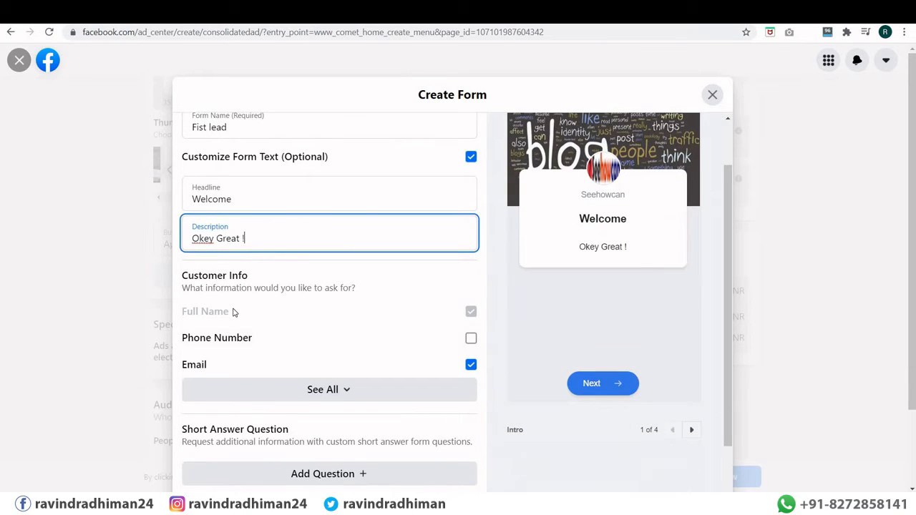
pyautogui.click(234, 312)
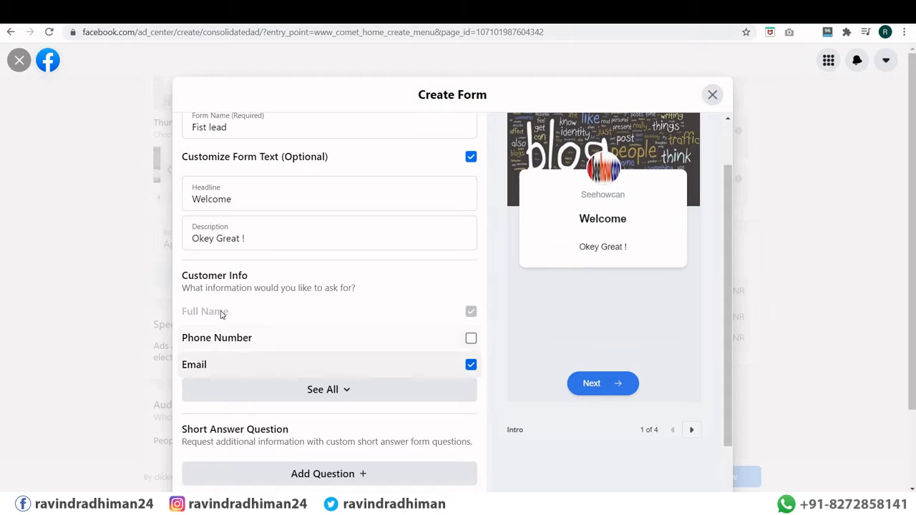
pyautogui.scroll(-1, 222, 315)
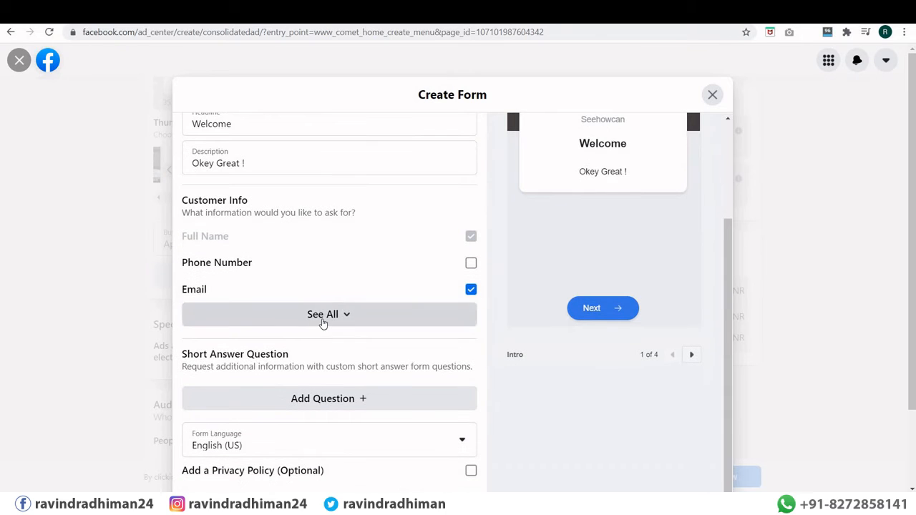
pyautogui.click(322, 320)
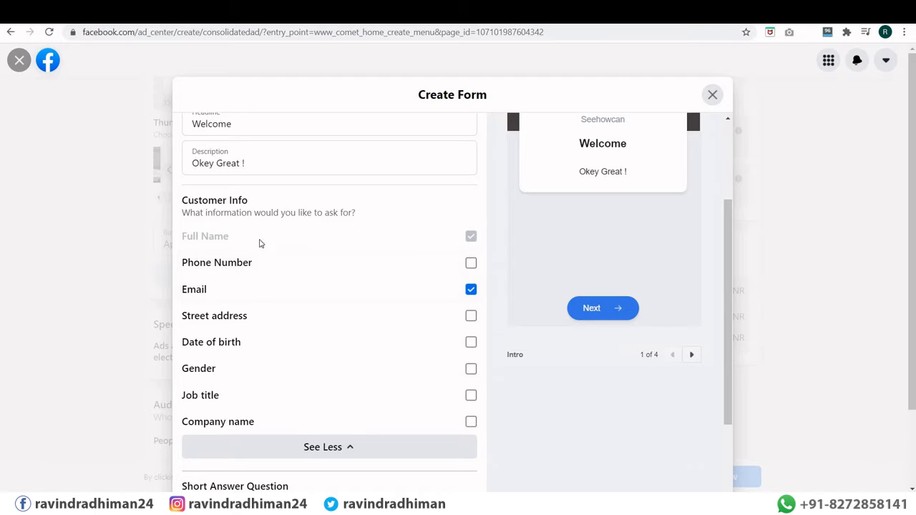
pyautogui.click(471, 264)
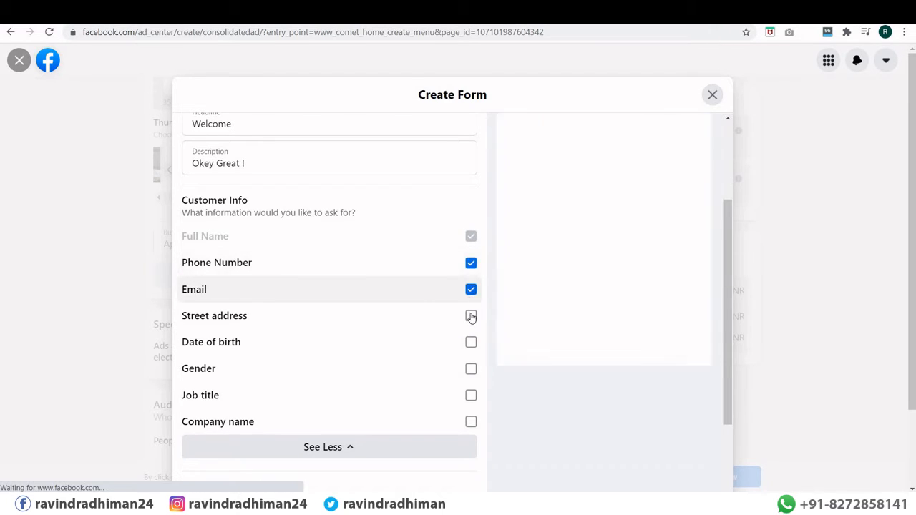
pyautogui.click(471, 368)
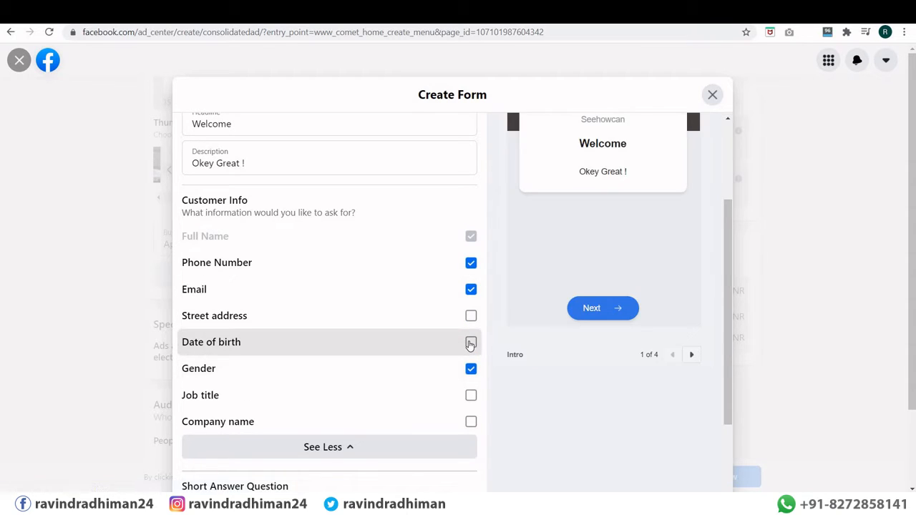
pyautogui.click(471, 343)
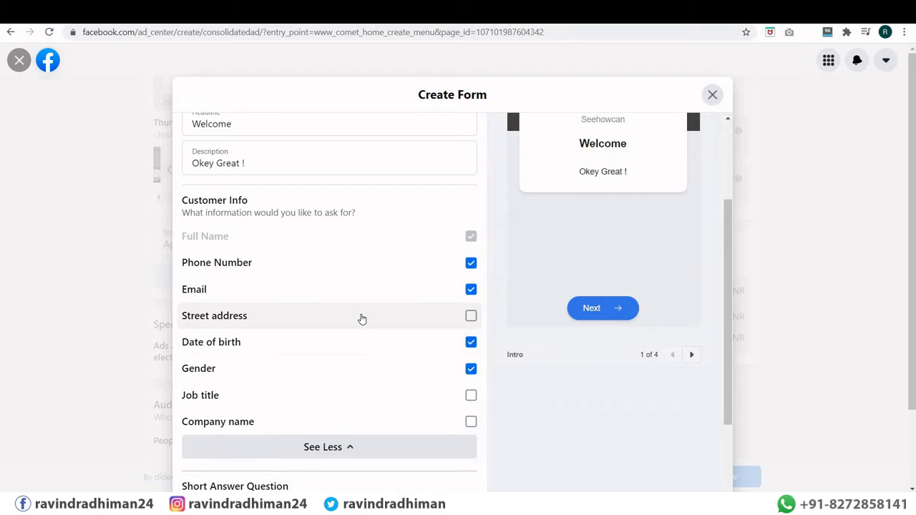
pyautogui.scroll(-3, 362, 319)
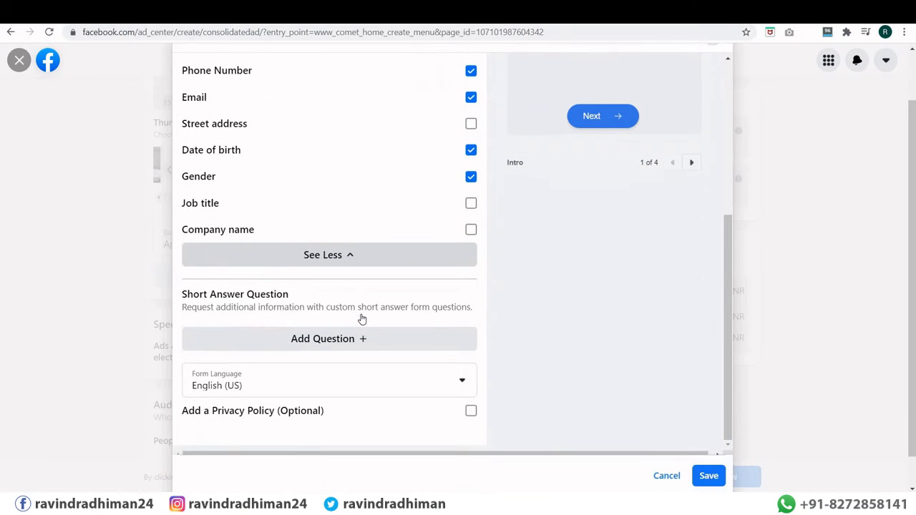
pyautogui.scroll(3, 604, 351)
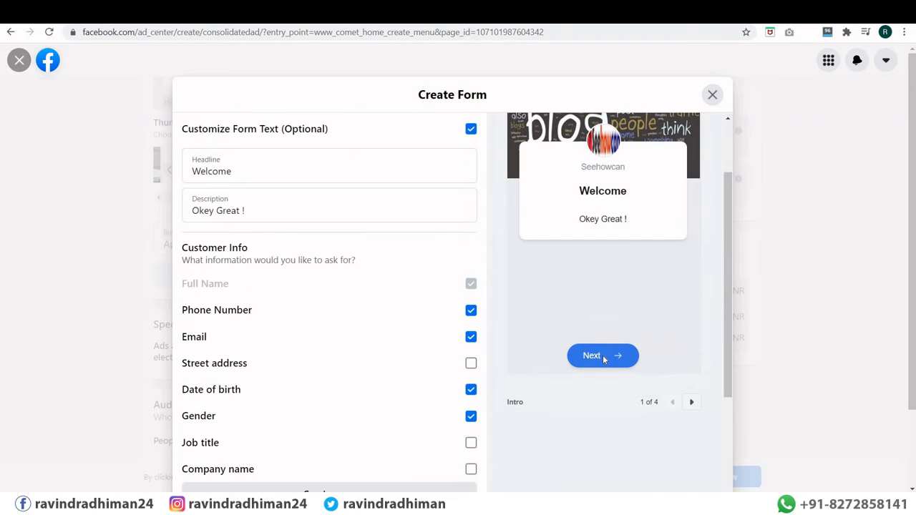
pyautogui.scroll(-3, 589, 253)
pyautogui.scroll(3, 585, 239)
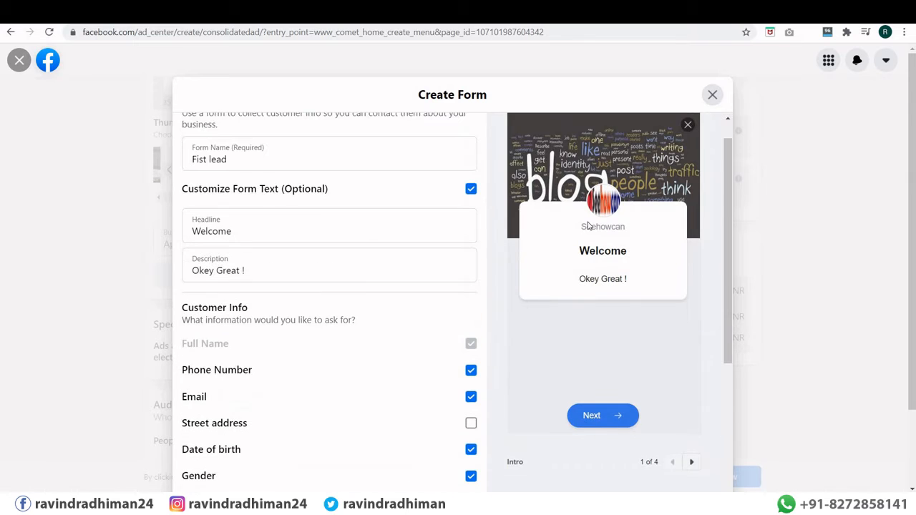
pyautogui.scroll(-1, 592, 324)
pyautogui.scroll(-2, 423, 296)
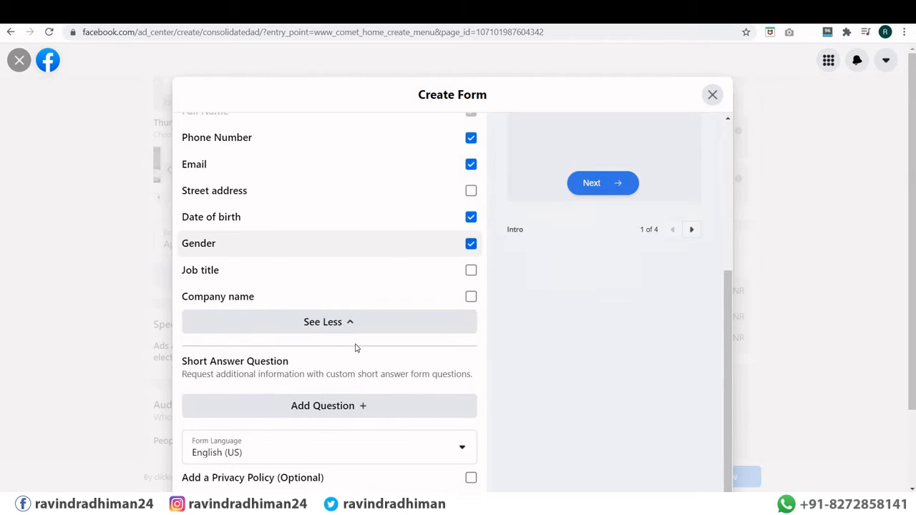
pyautogui.scroll(-2, 231, 347)
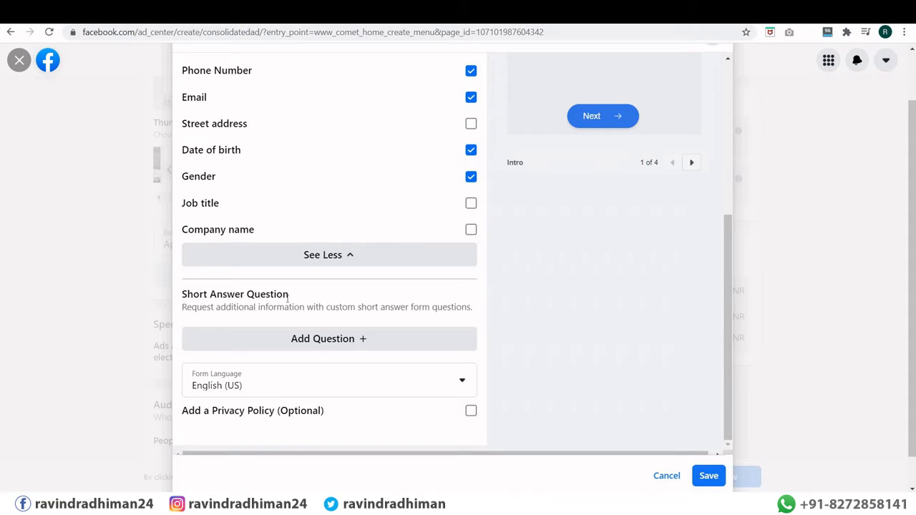
# Step: Add a 'Nature of Business' short-answer question and review the form's language list
pyautogui.click(318, 340)
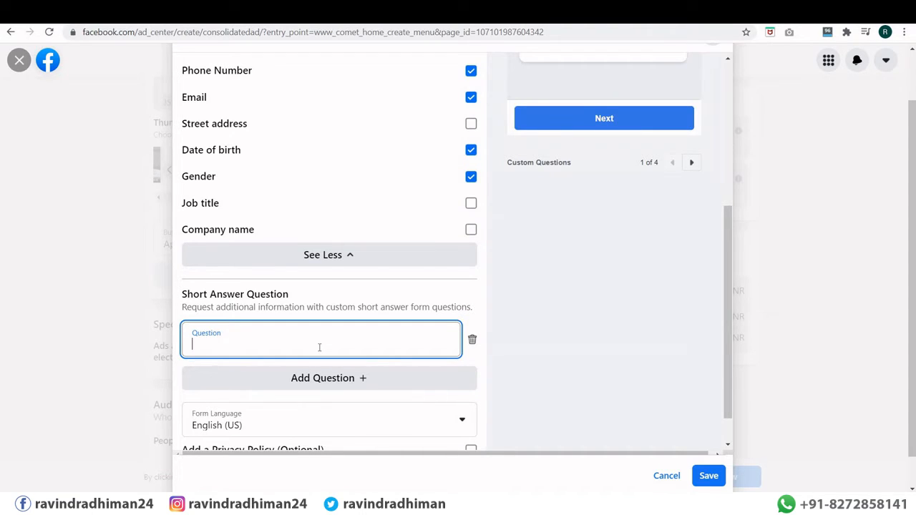
pyautogui.write('Nature')
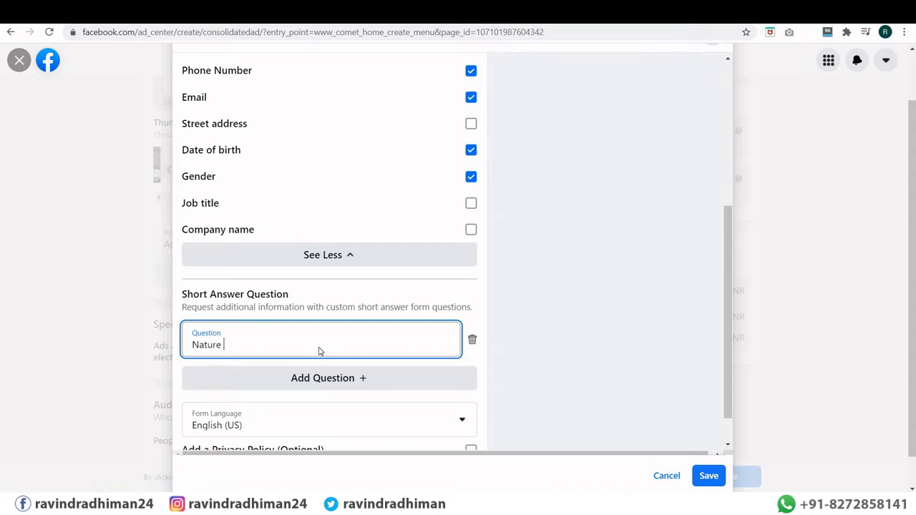
pyautogui.write(' of Business')
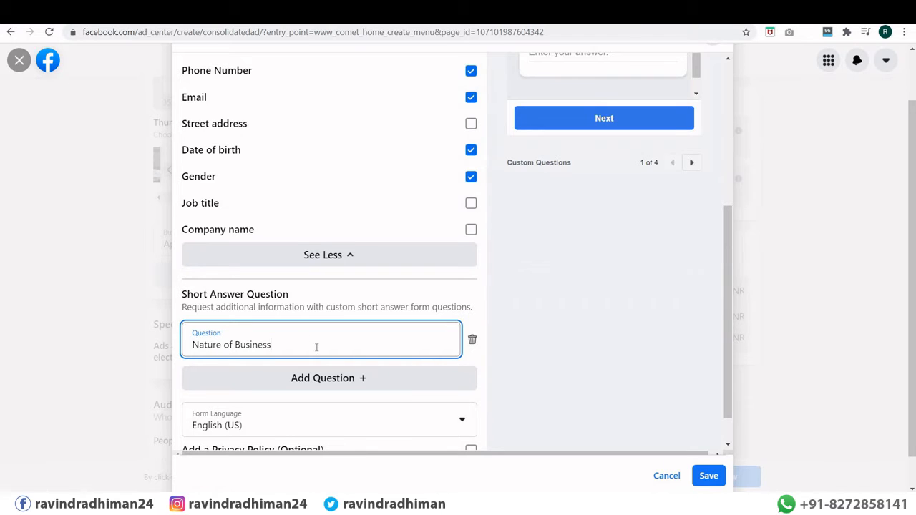
pyautogui.scroll(-1, 315, 385)
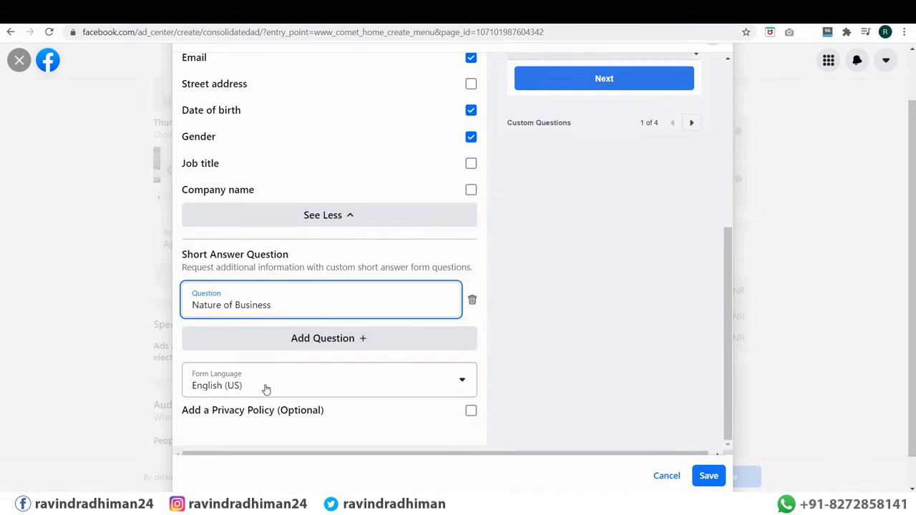
pyautogui.click(296, 386)
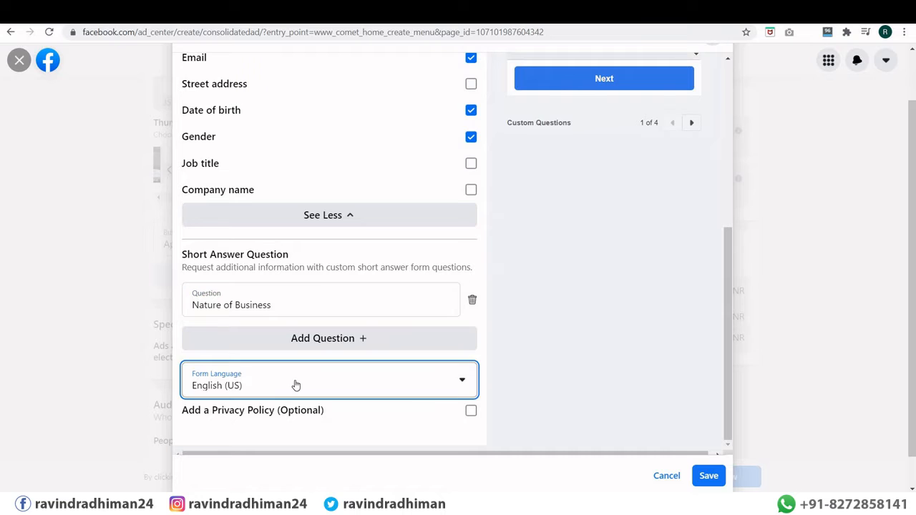
pyautogui.scroll(-1, 297, 390)
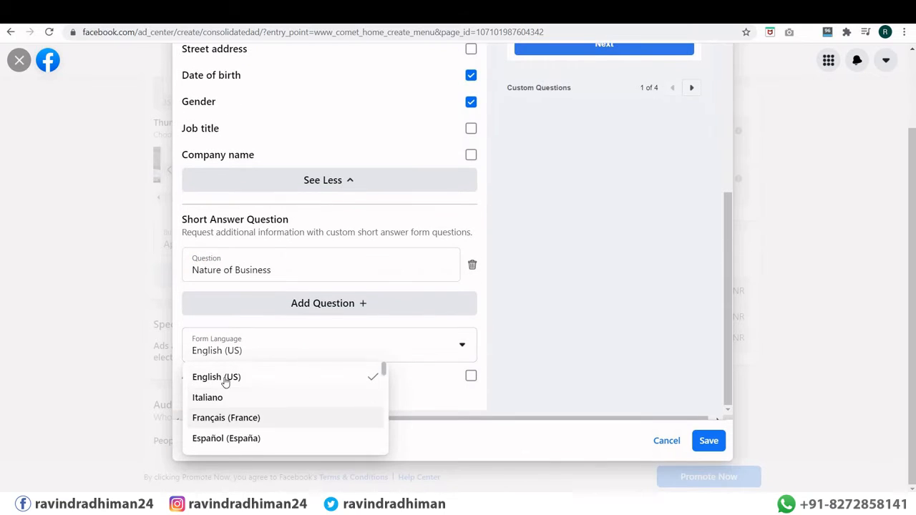
pyautogui.scroll(-8, 258, 379)
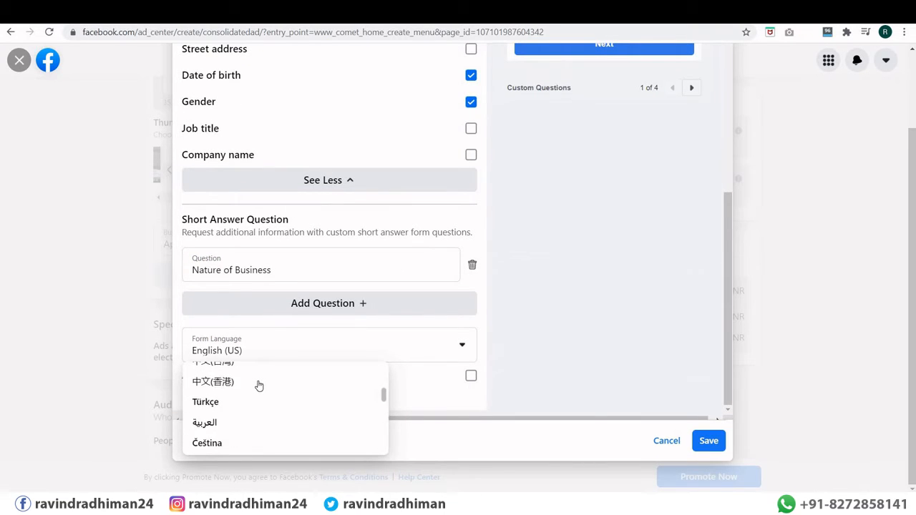
pyautogui.scroll(8, 259, 386)
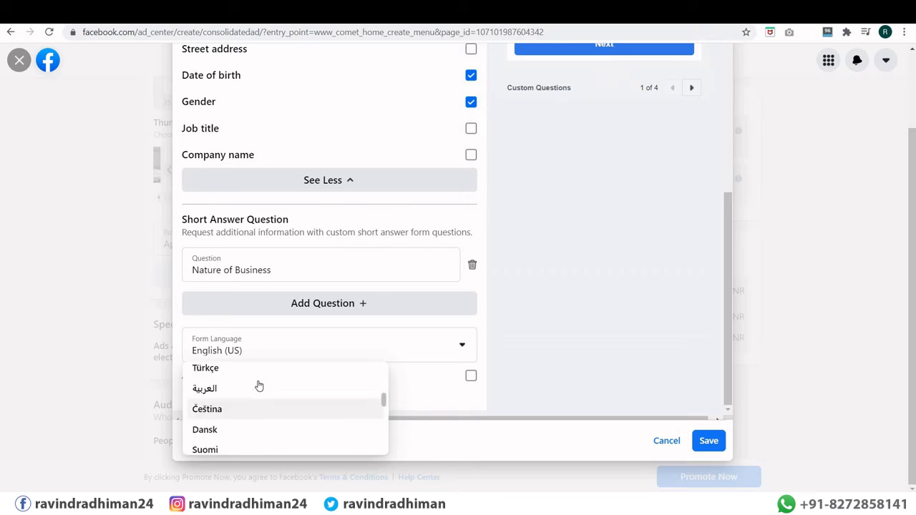
# Step: Remove the trial extra question and privacy policy, then save the lead form
pyautogui.click(203, 303)
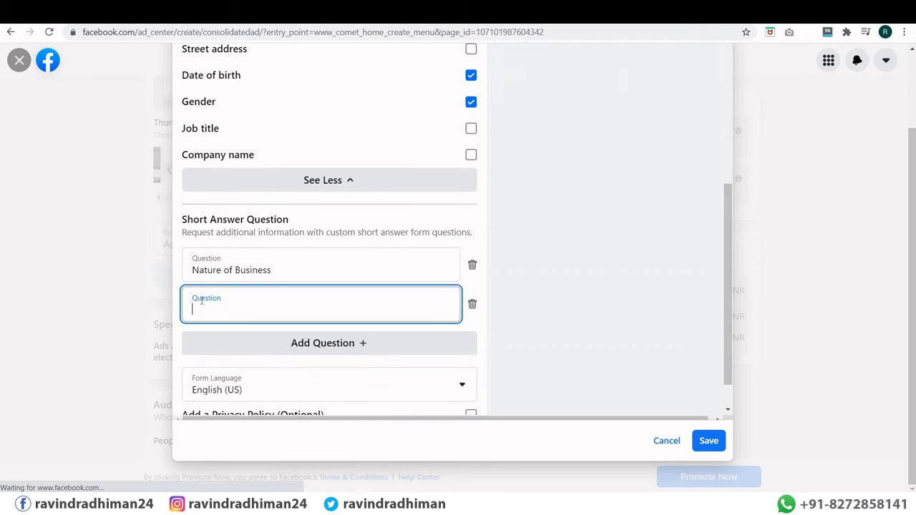
pyautogui.click(473, 306)
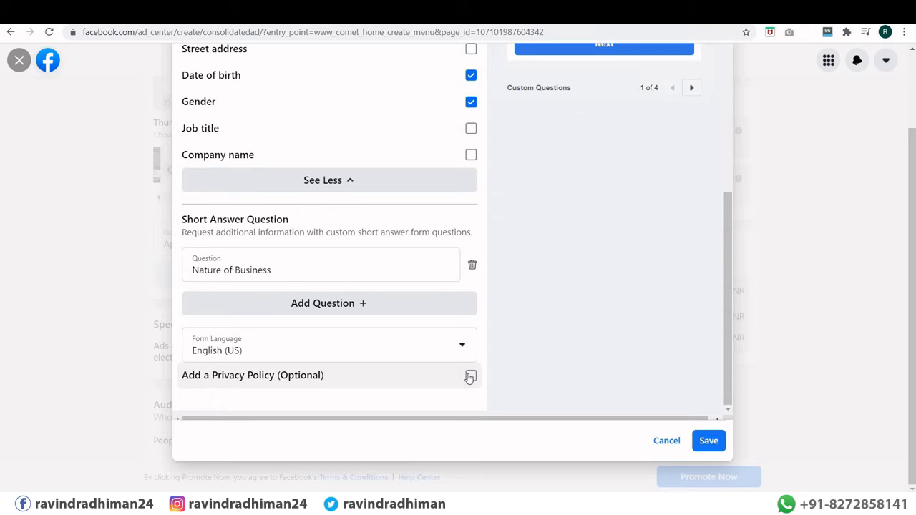
pyautogui.click(470, 377)
pyautogui.scroll(-1, 322, 351)
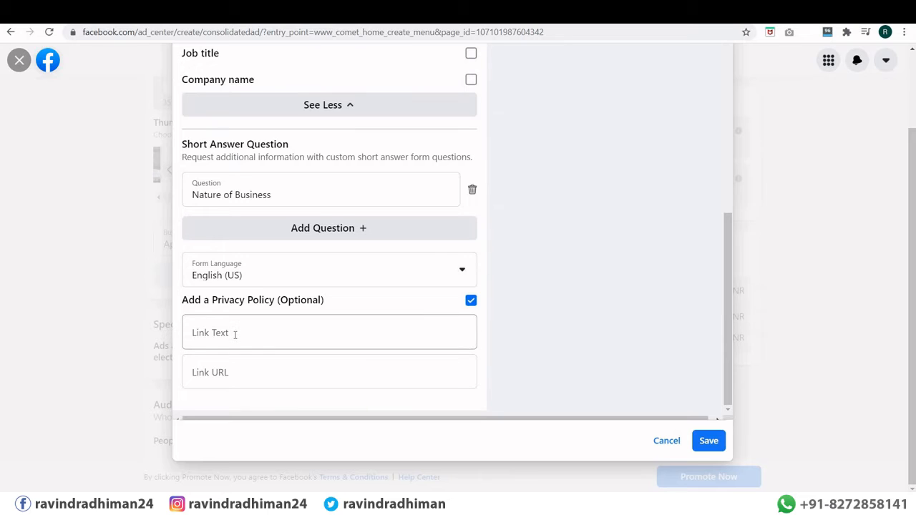
pyautogui.click(234, 334)
pyautogui.click(244, 378)
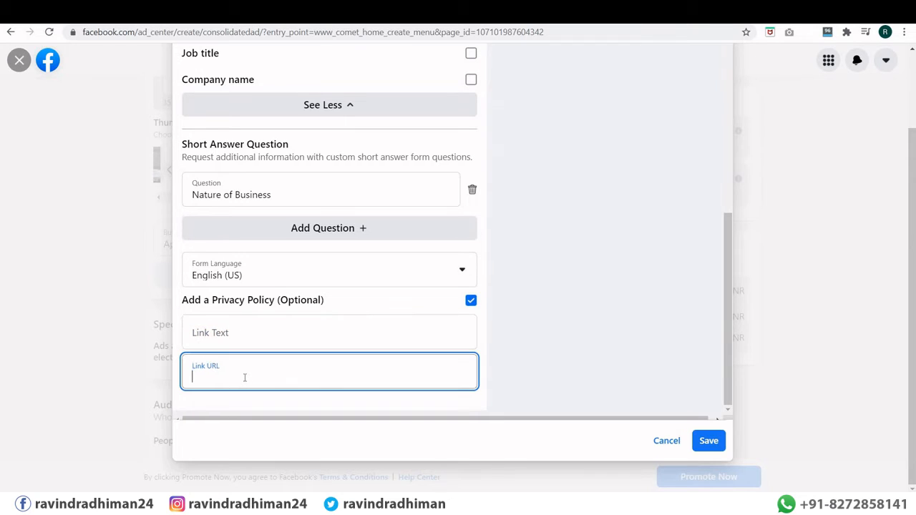
pyautogui.click(471, 302)
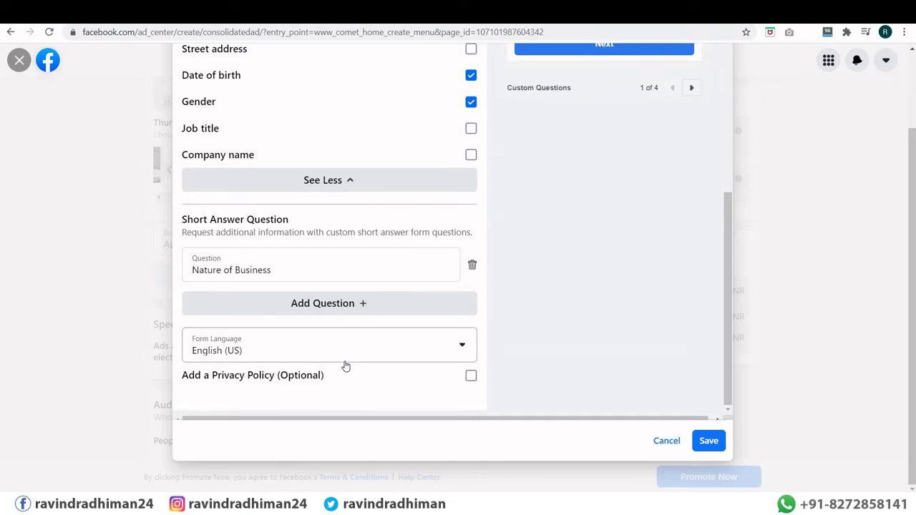
pyautogui.scroll(4, 364, 309)
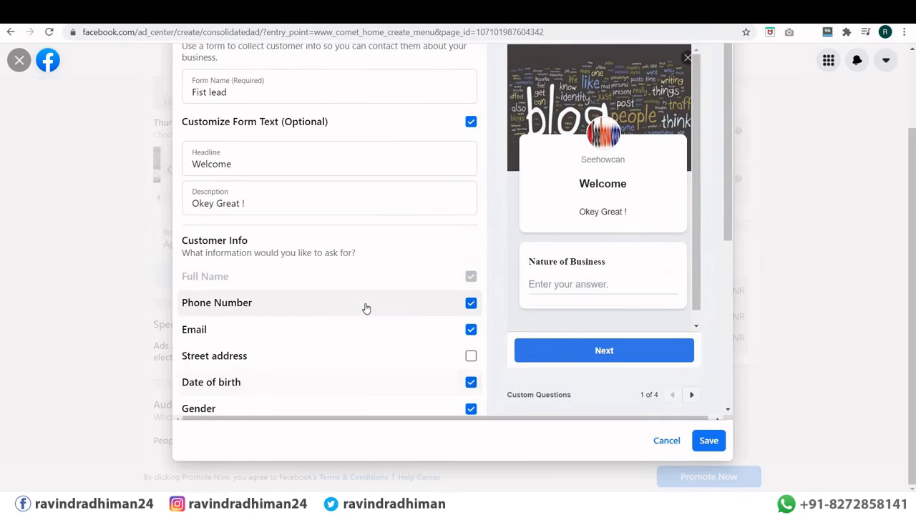
pyautogui.scroll(-2, 364, 308)
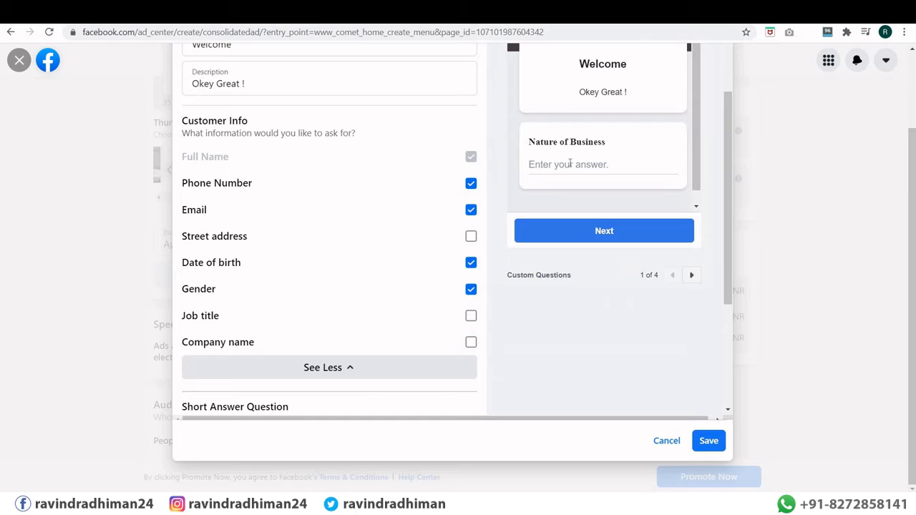
pyautogui.scroll(-1, 594, 162)
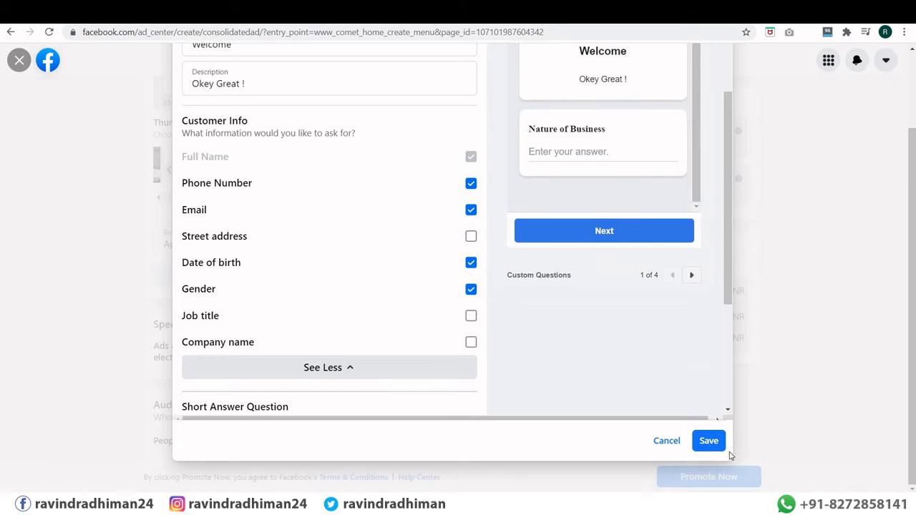
pyautogui.click(707, 442)
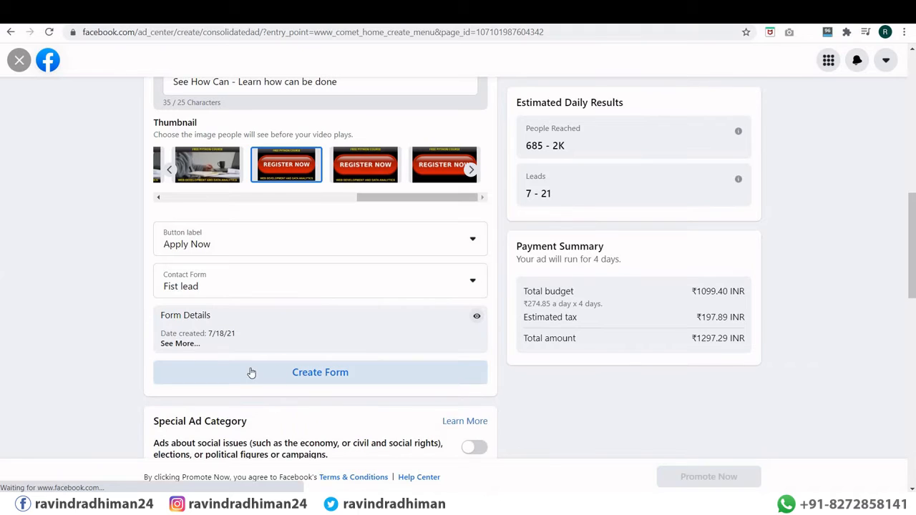
# Step: Expand the Fist lead form details, then begin creating a new ad audience
pyautogui.click(194, 343)
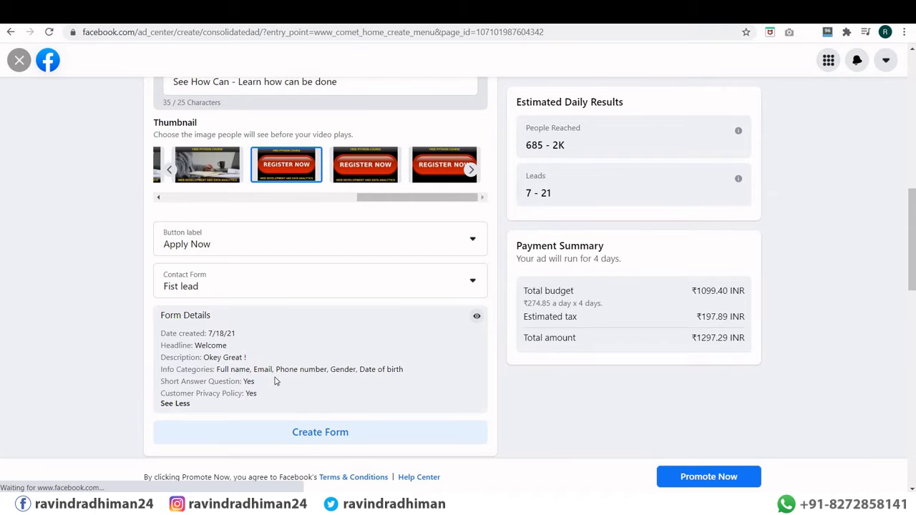
pyautogui.scroll(-2, 300, 371)
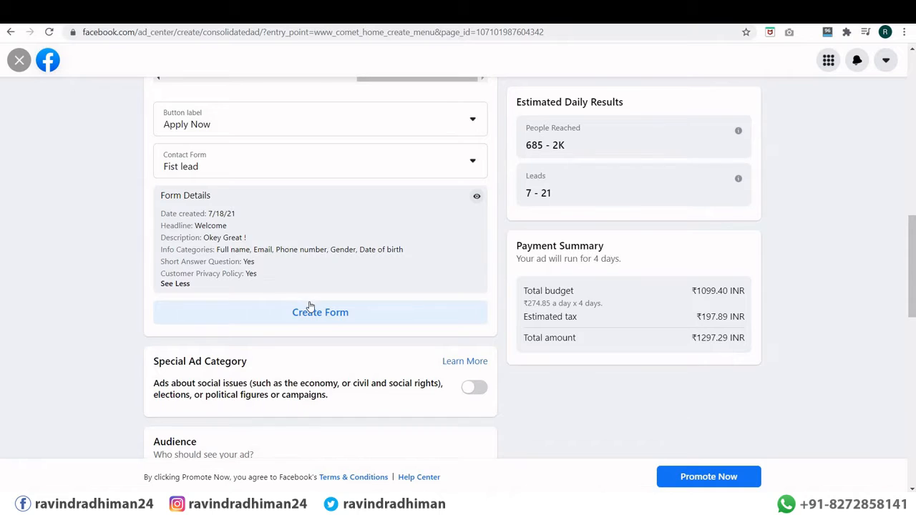
pyautogui.scroll(-3, 307, 307)
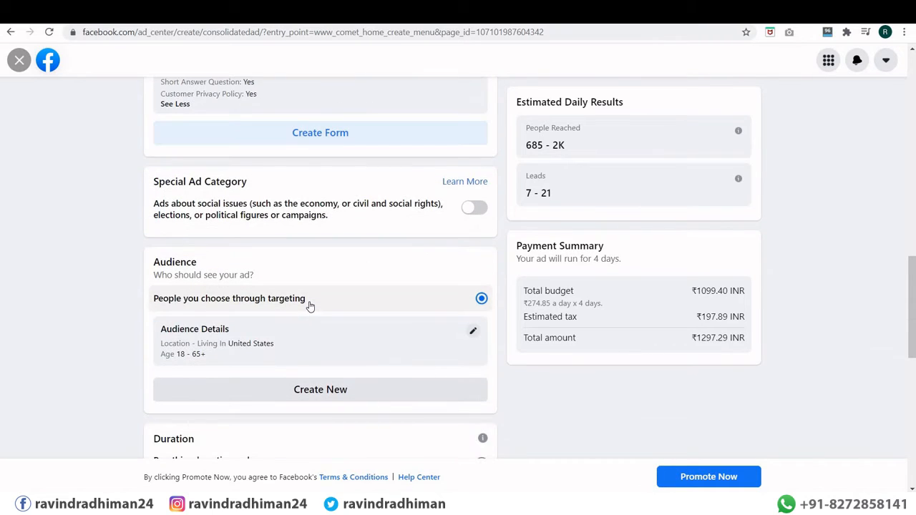
pyautogui.scroll(-2, 308, 305)
pyautogui.scroll(1, 323, 327)
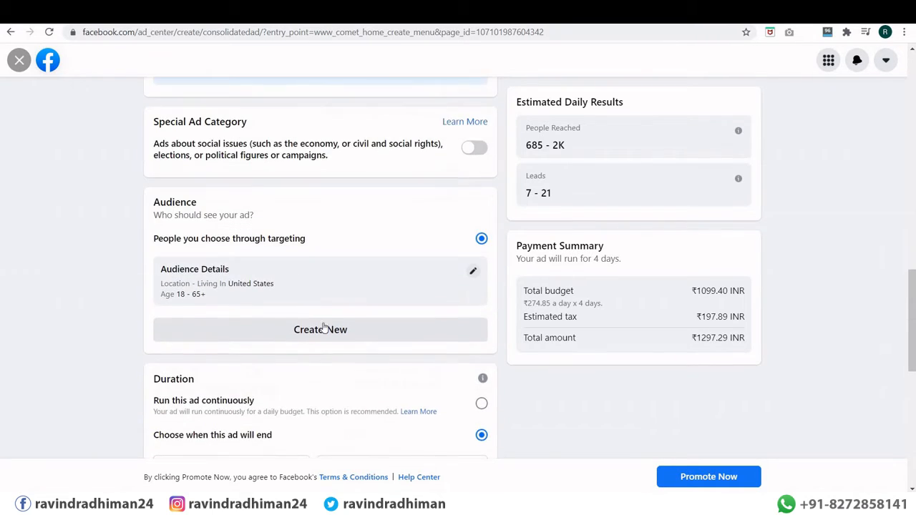
pyautogui.scroll(3, 323, 244)
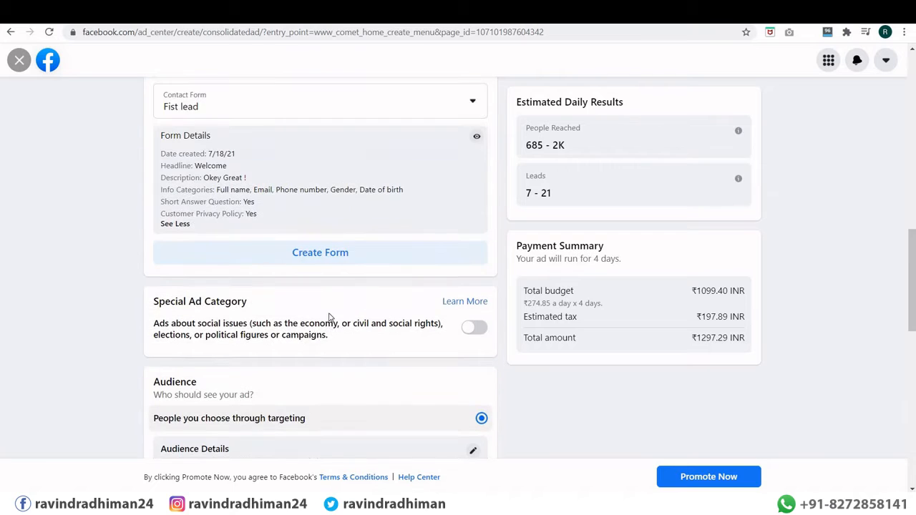
pyautogui.scroll(-1, 250, 297)
pyautogui.scroll(-2, 250, 297)
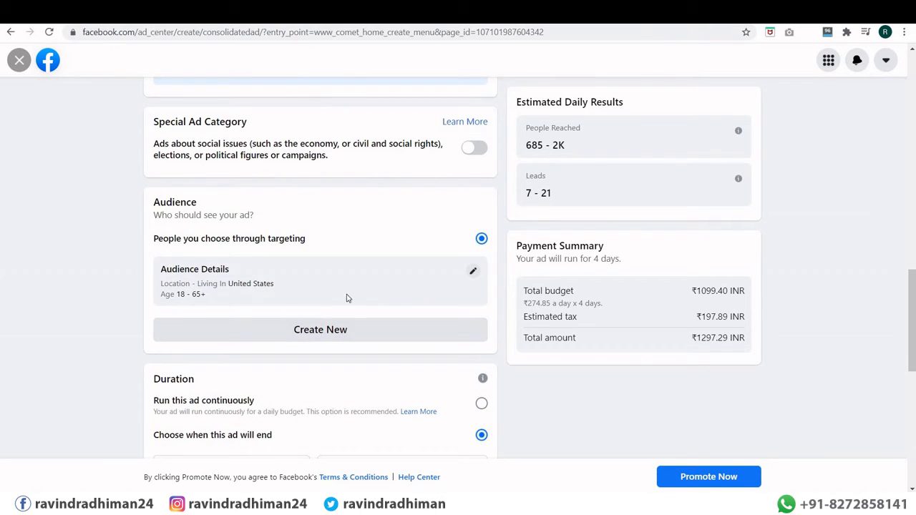
pyautogui.click(324, 335)
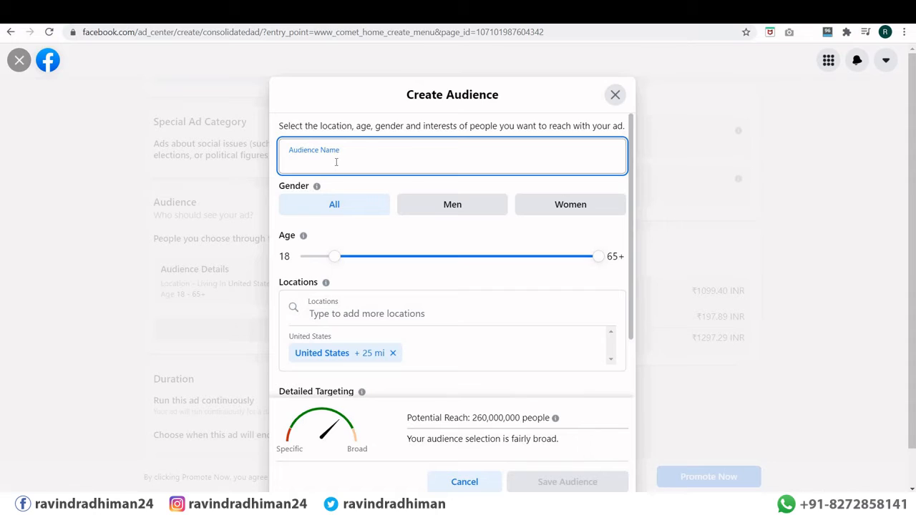
# Step: Target the audience at men aged 23 to 39
pyautogui.write('New Aud')
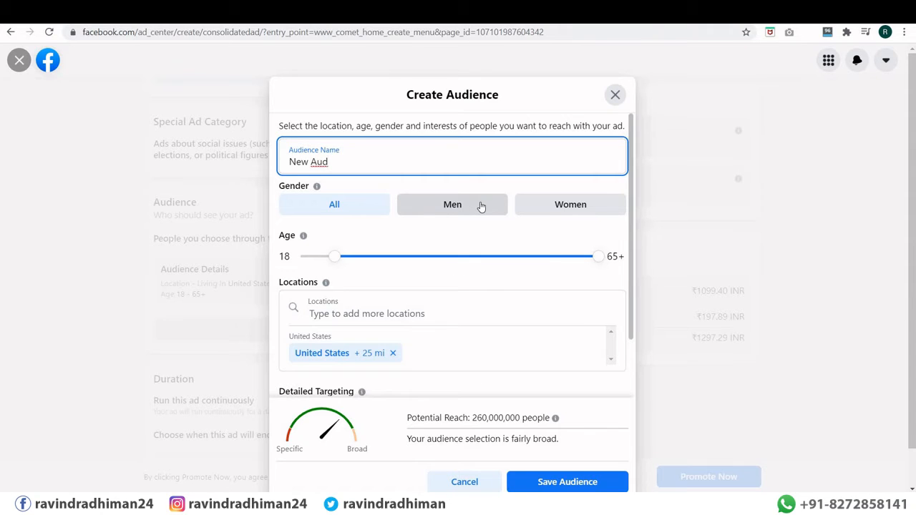
pyautogui.click(481, 206)
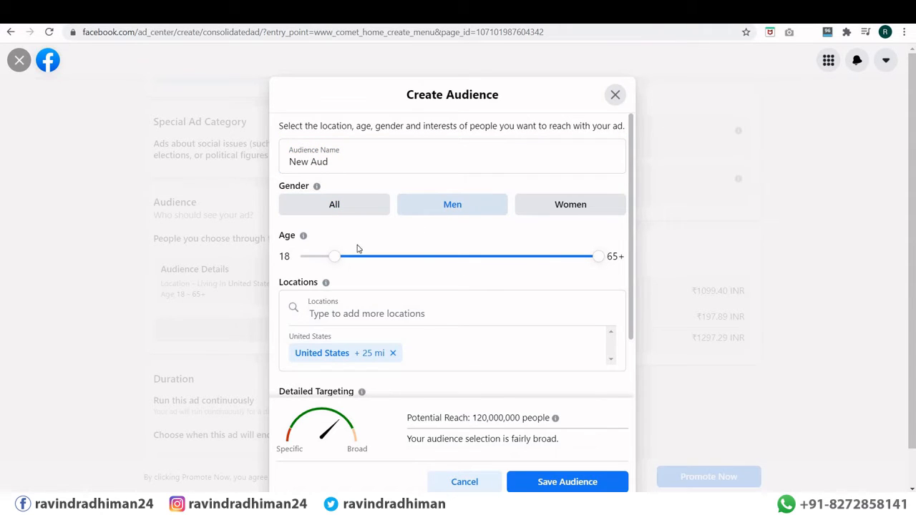
pyautogui.moveTo(334, 262); pyautogui.dragTo(360, 264)
pyautogui.moveTo(597, 262); pyautogui.dragTo(452, 265)
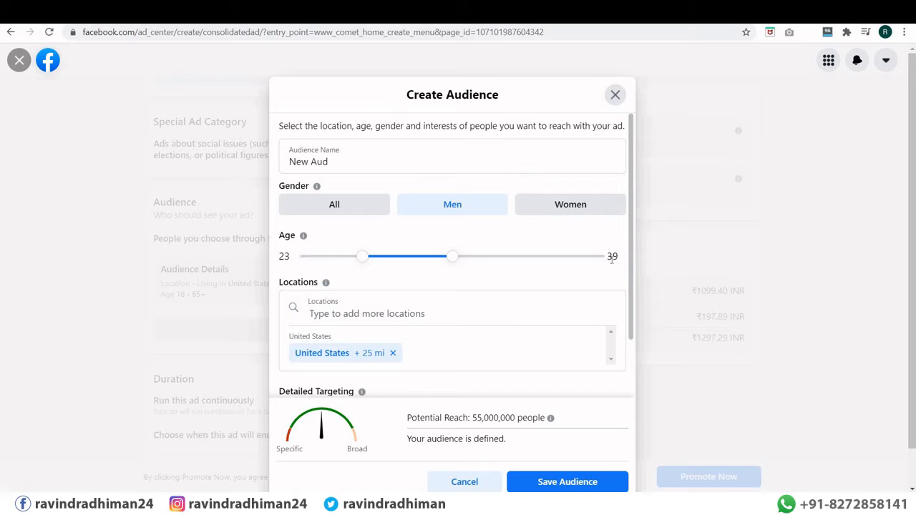
pyautogui.scroll(-1, 348, 243)
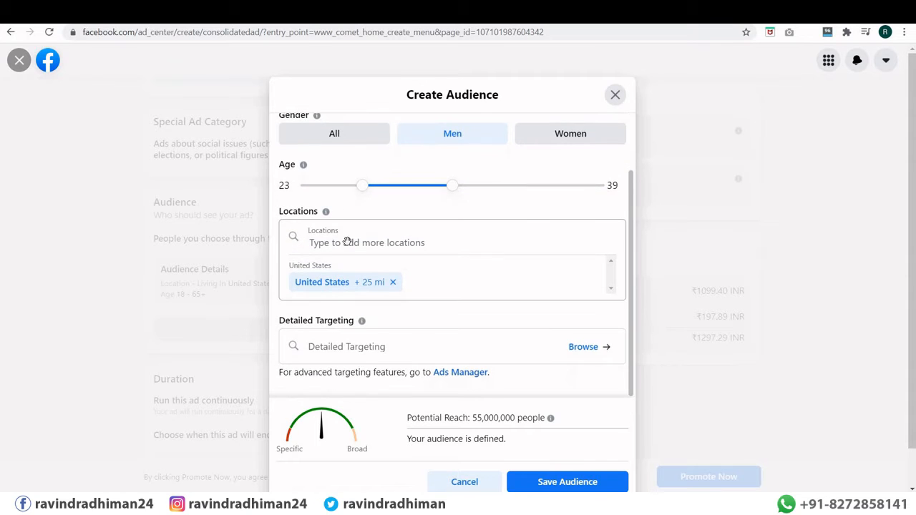
# Step: Add Delhi, India (+25 mi) as the location and remove the United States
pyautogui.click(347, 241)
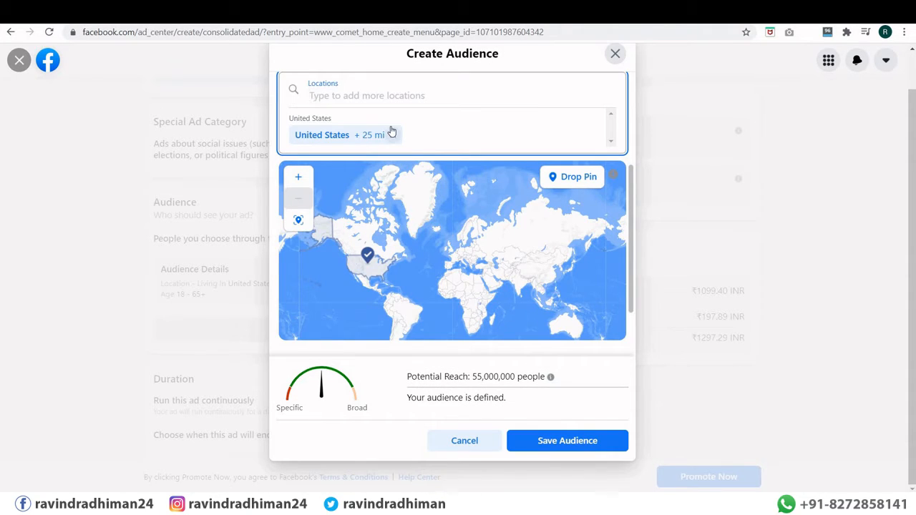
pyautogui.write('delhi')
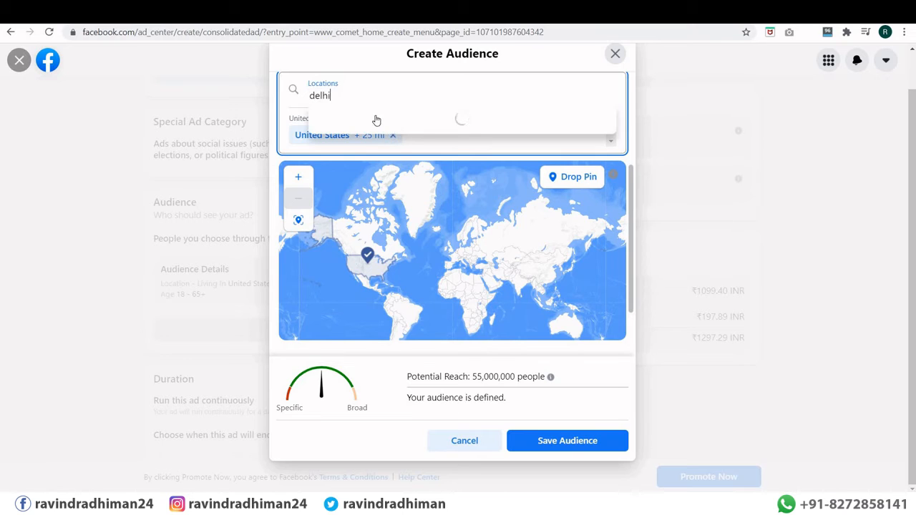
pyautogui.click(360, 112)
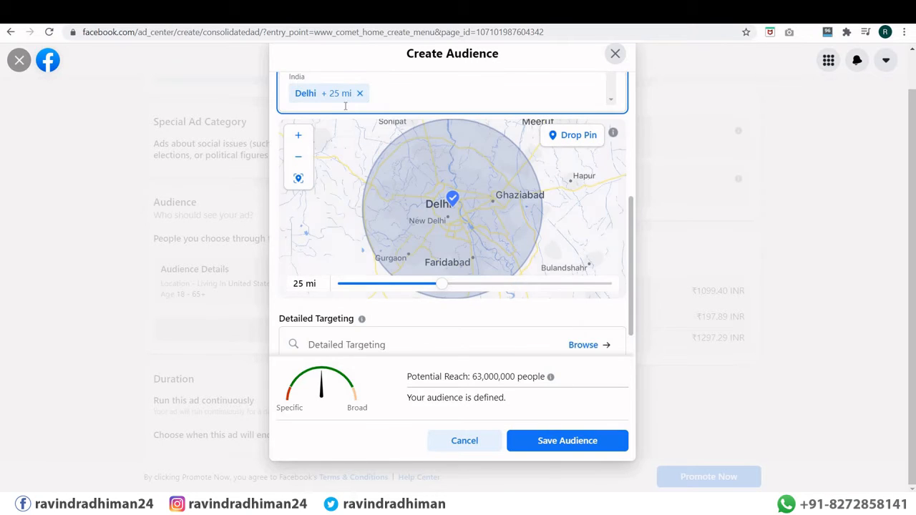
pyautogui.scroll(3, 346, 105)
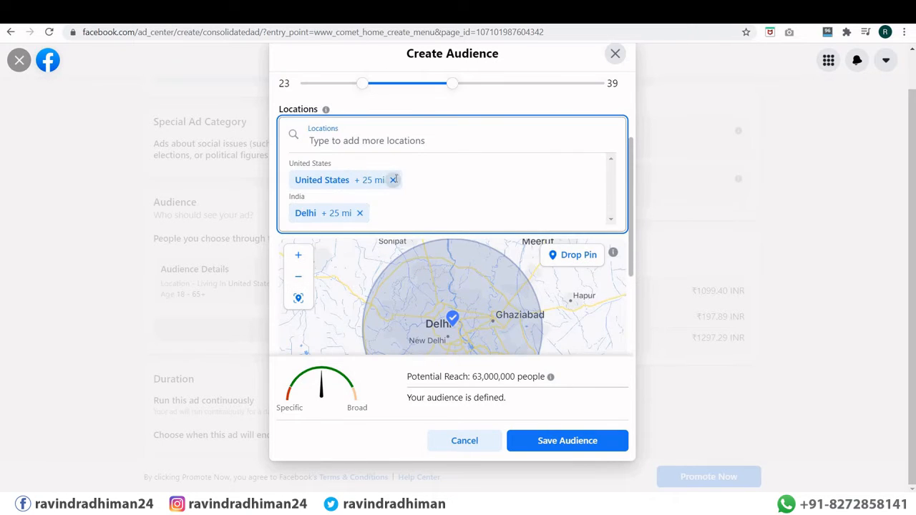
pyautogui.click(394, 180)
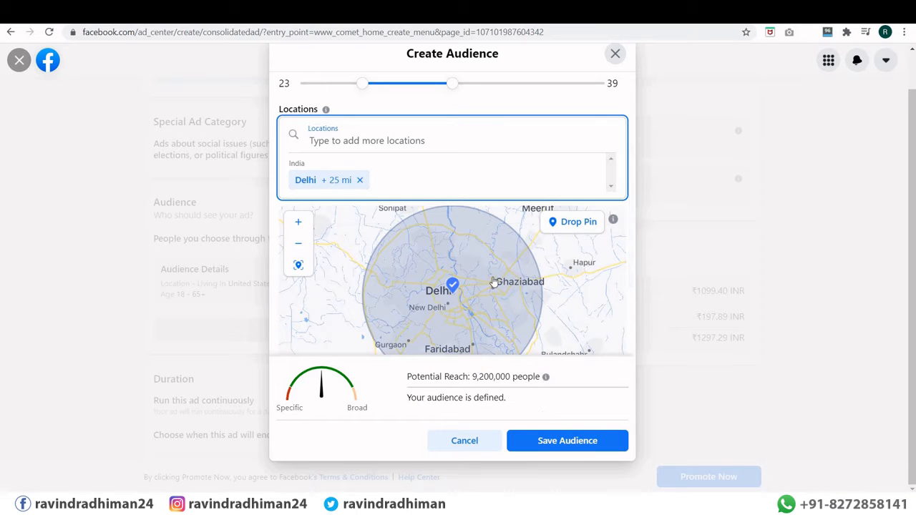
pyautogui.scroll(-1, 493, 279)
pyautogui.scroll(-2, 501, 274)
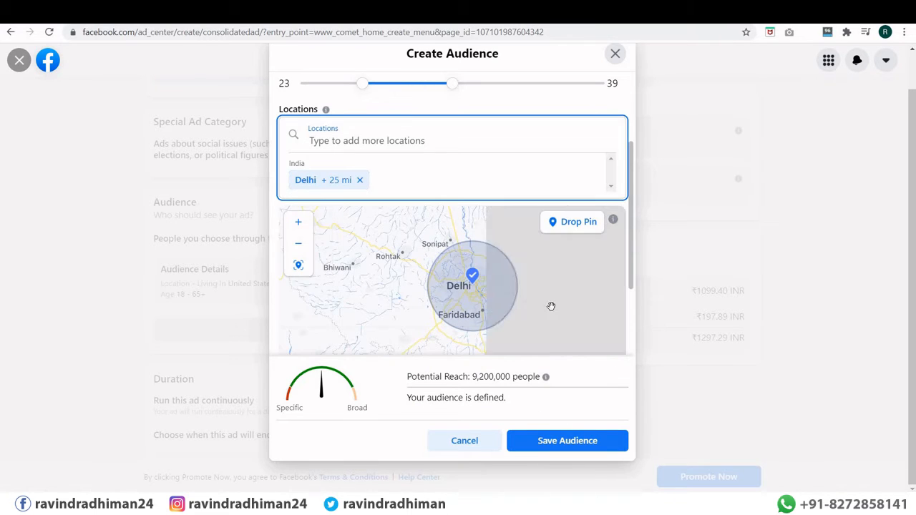
pyautogui.moveTo(629, 259); pyautogui.dragTo(623, 332)
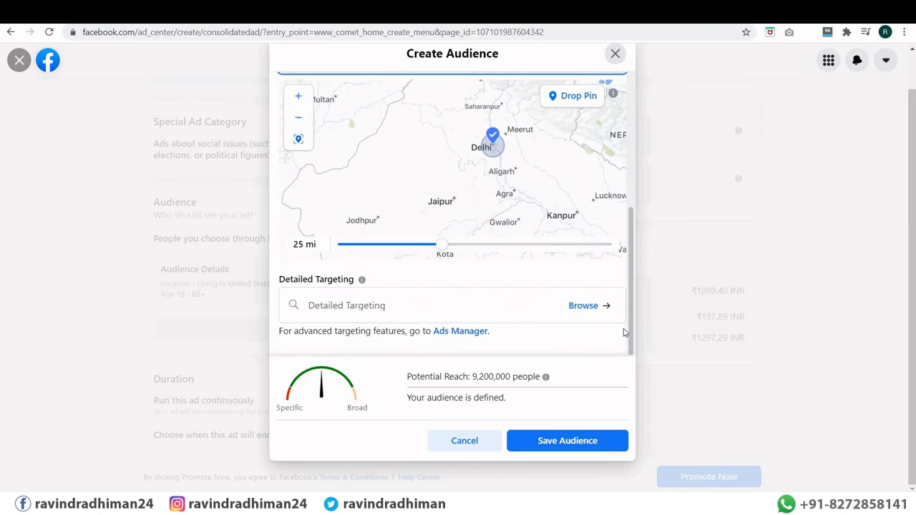
pyautogui.click(387, 305)
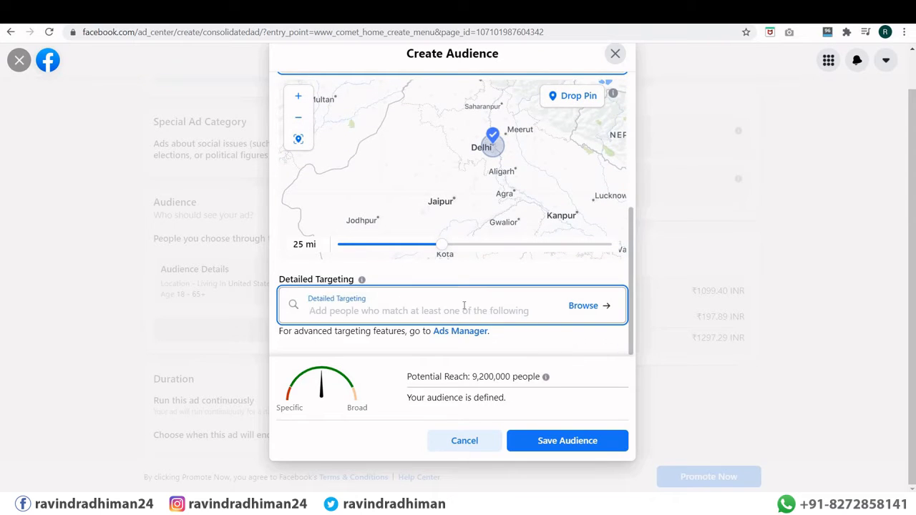
# Step: Search 'progr' in Detailed Targeting and add the Programming language interest
pyautogui.click(580, 306)
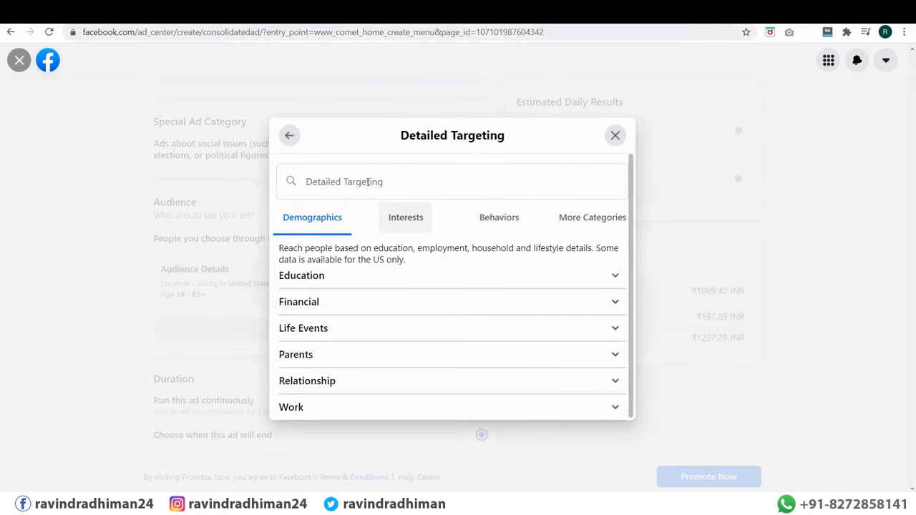
pyautogui.click(367, 182)
pyautogui.write('pro')
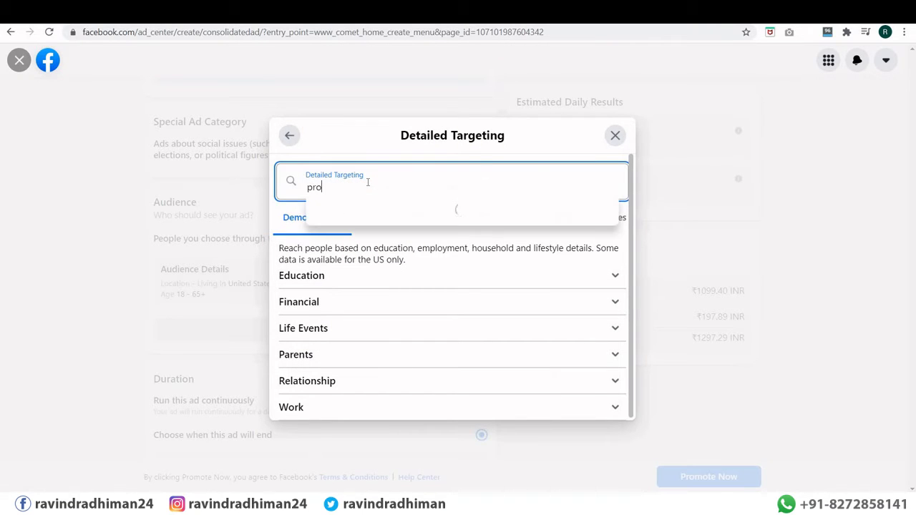
pyautogui.write('gr')
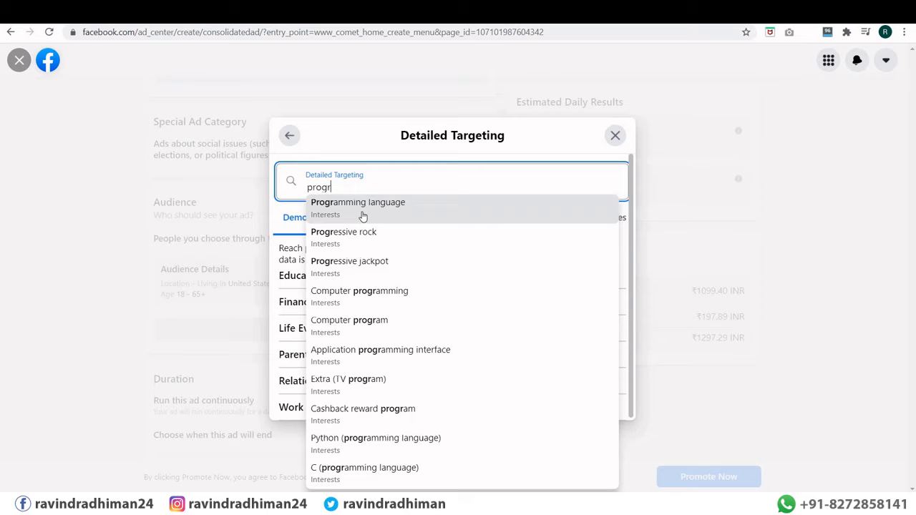
pyautogui.click(368, 208)
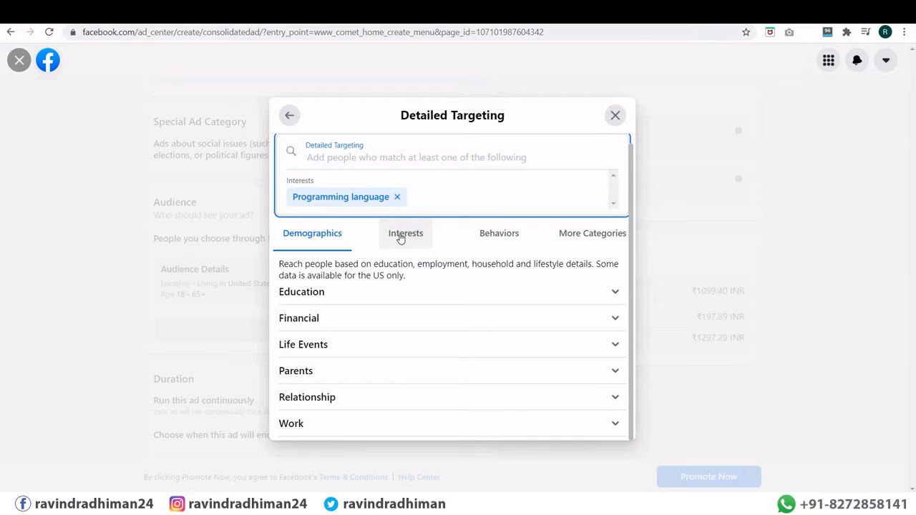
pyautogui.click(401, 236)
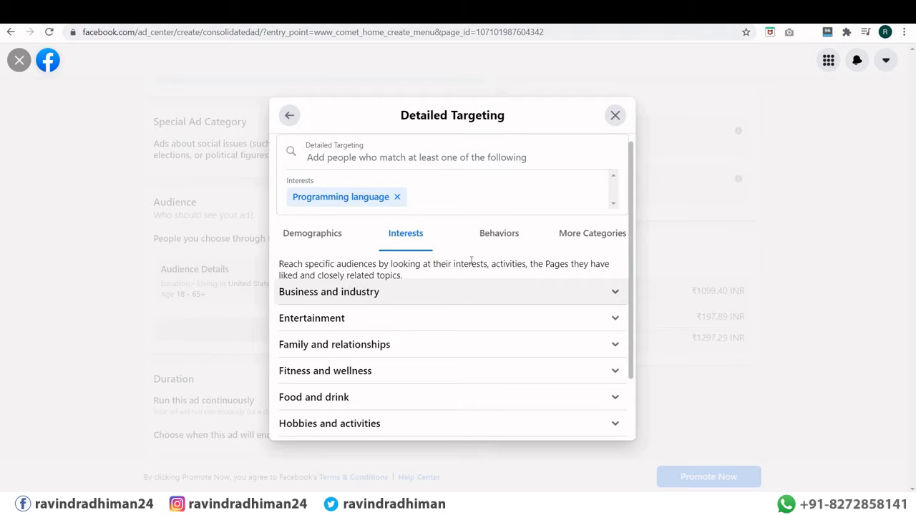
pyautogui.scroll(-2, 439, 296)
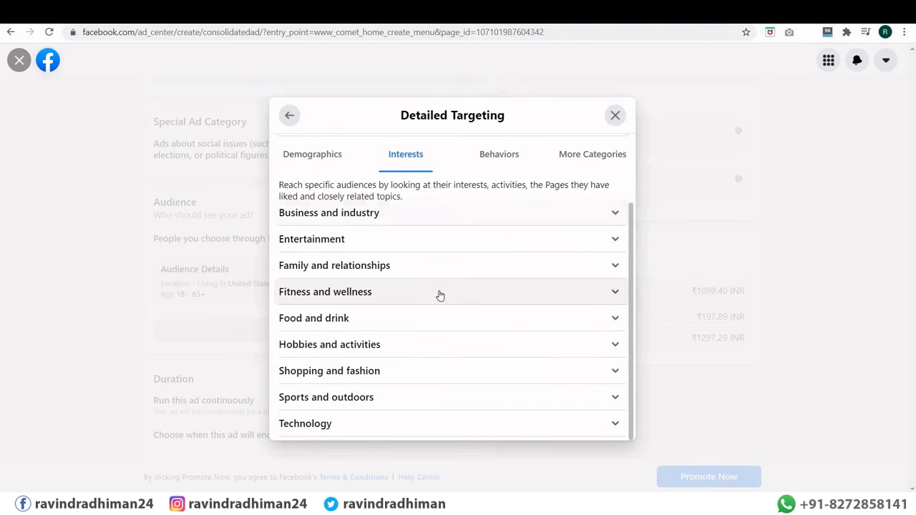
pyautogui.scroll(2, 439, 297)
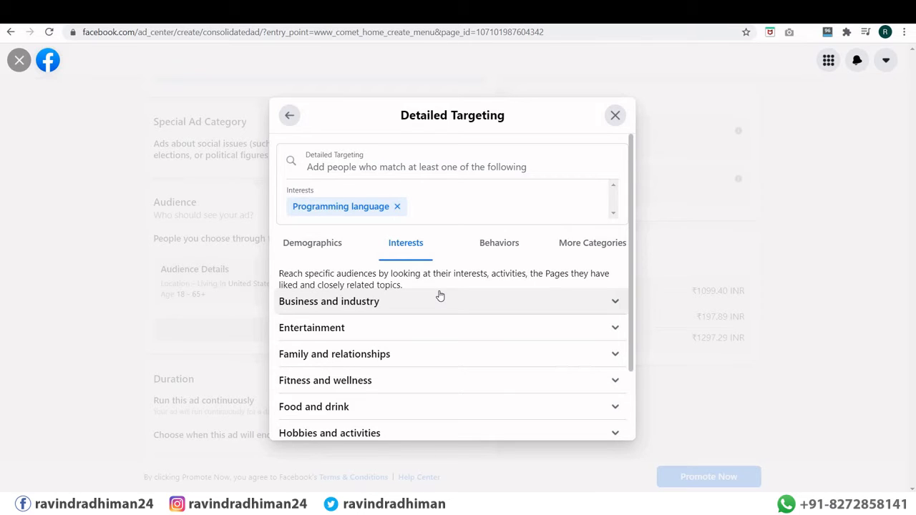
pyautogui.scroll(-2, 440, 296)
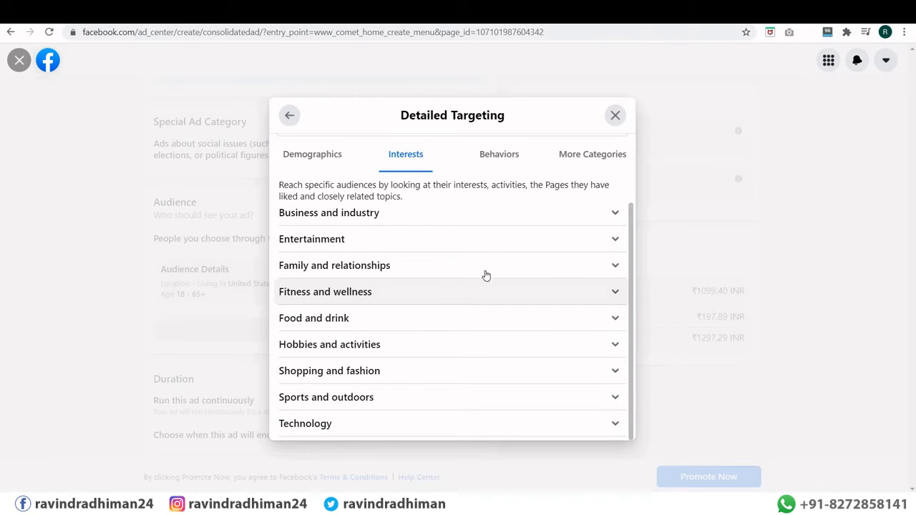
pyautogui.click(290, 117)
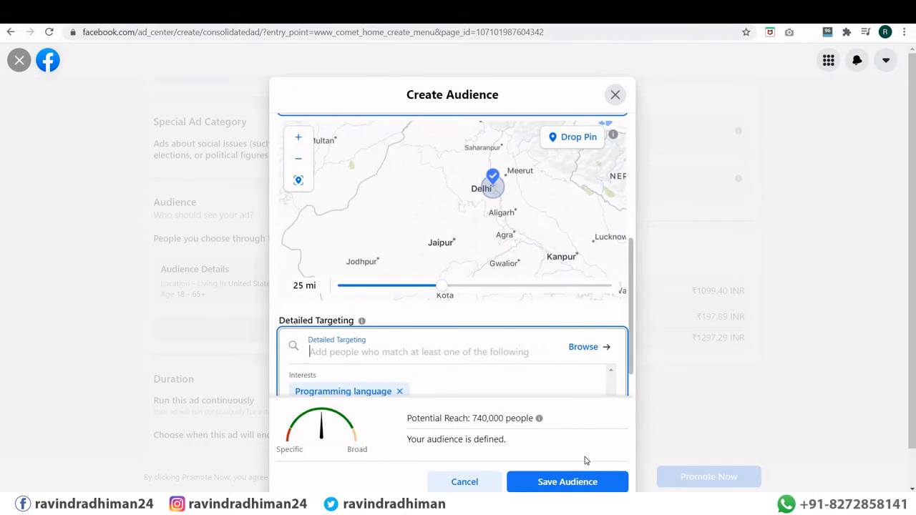
# Step: Save the new Delhi men 23–39 Programming language audience
pyautogui.click(580, 483)
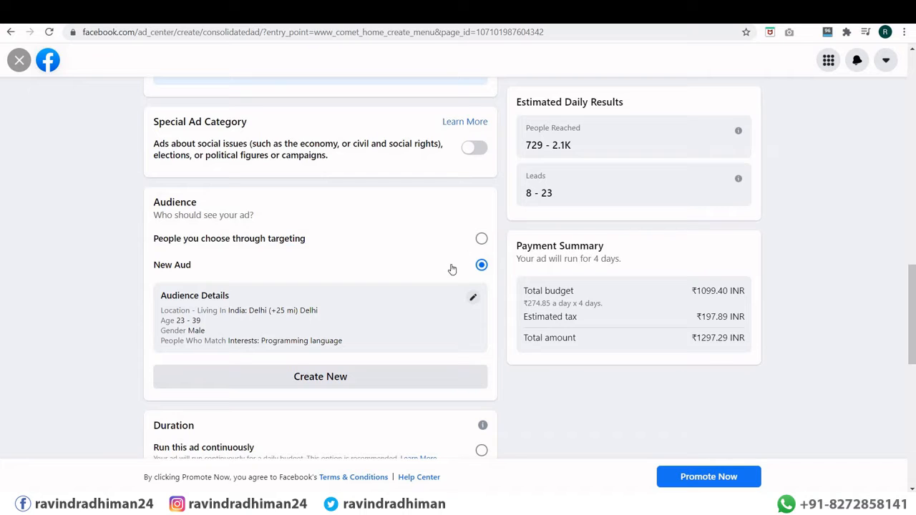
pyautogui.scroll(-3, 389, 279)
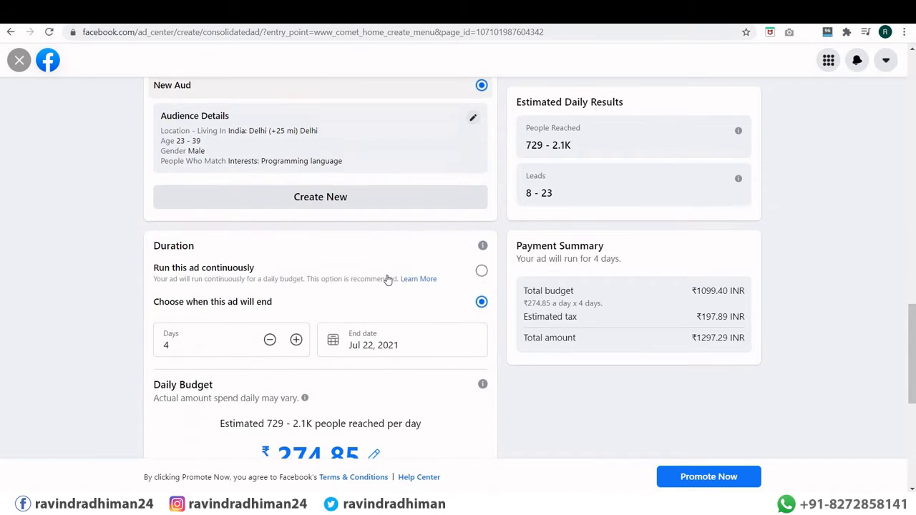
pyautogui.scroll(-4, 388, 279)
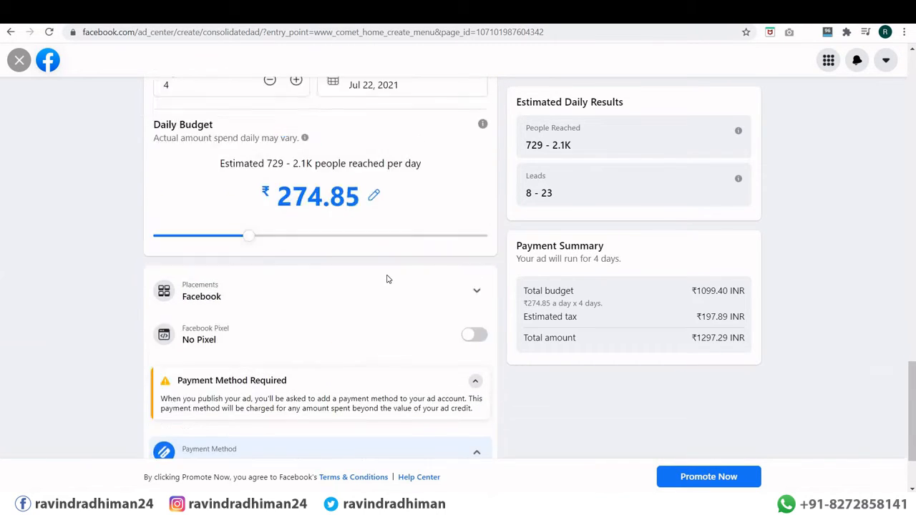
pyautogui.scroll(6, 387, 279)
pyautogui.scroll(-4, 282, 235)
pyautogui.scroll(9, 308, 245)
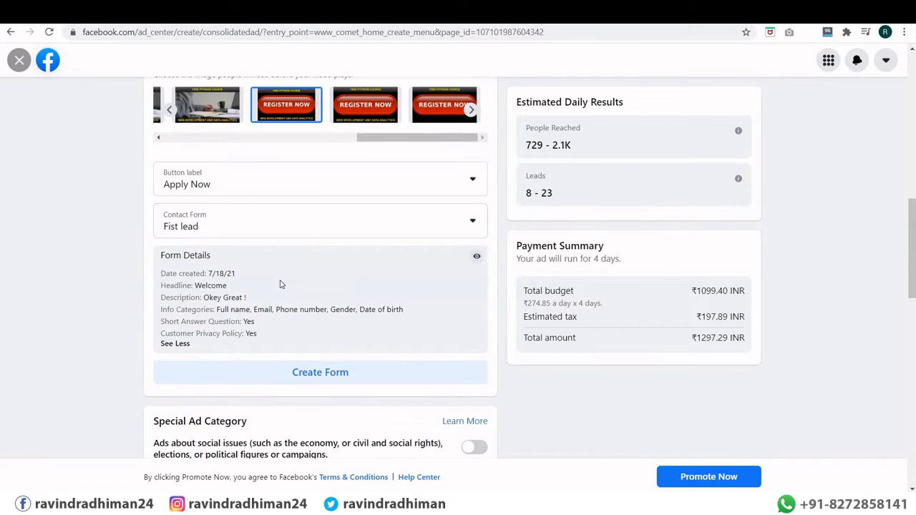
pyautogui.scroll(-3, 289, 303)
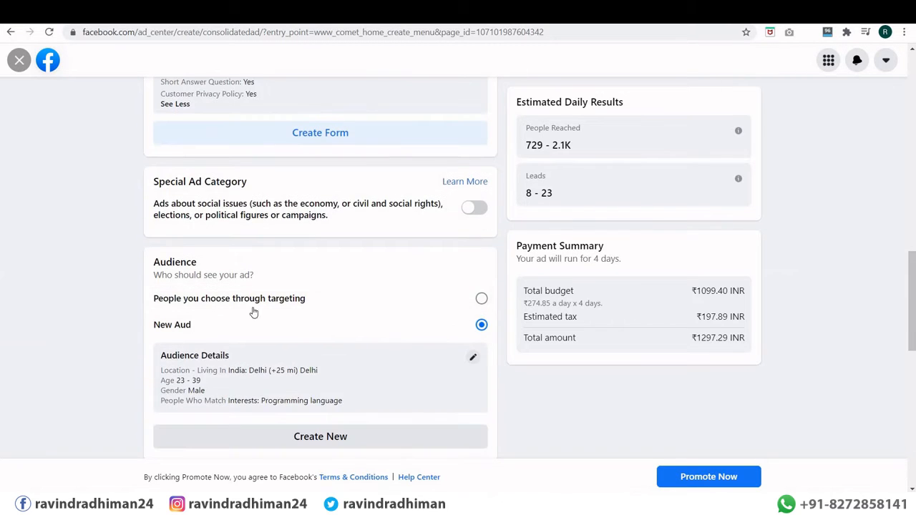
pyautogui.scroll(-3, 329, 274)
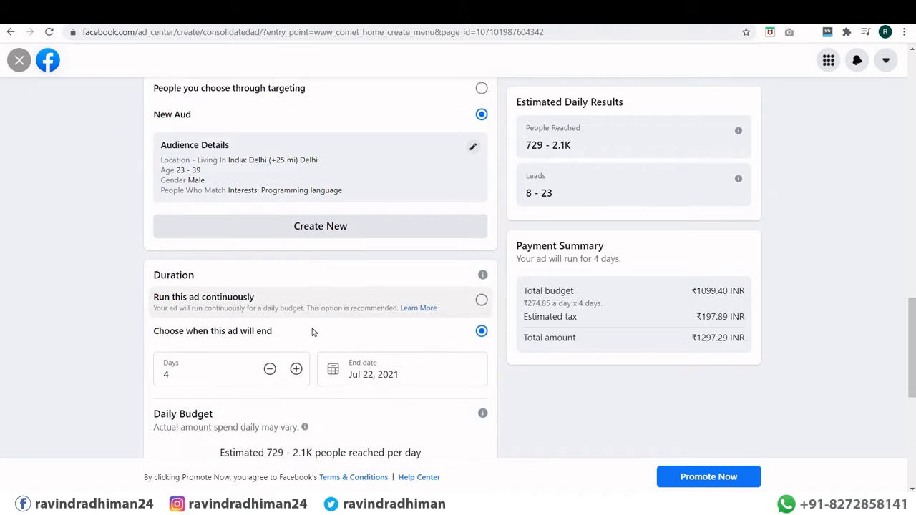
pyautogui.scroll(-1, 312, 332)
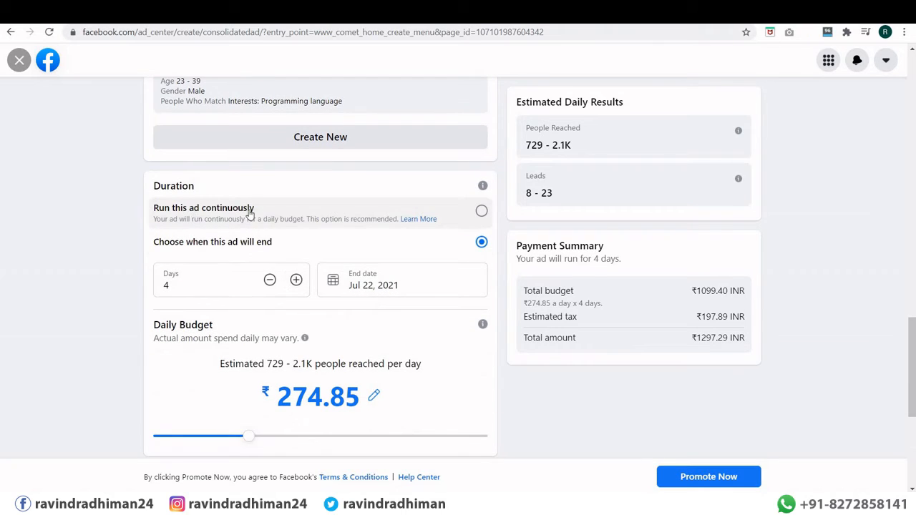
# Step: Set the ad's duration to run continuously
pyautogui.click(188, 285)
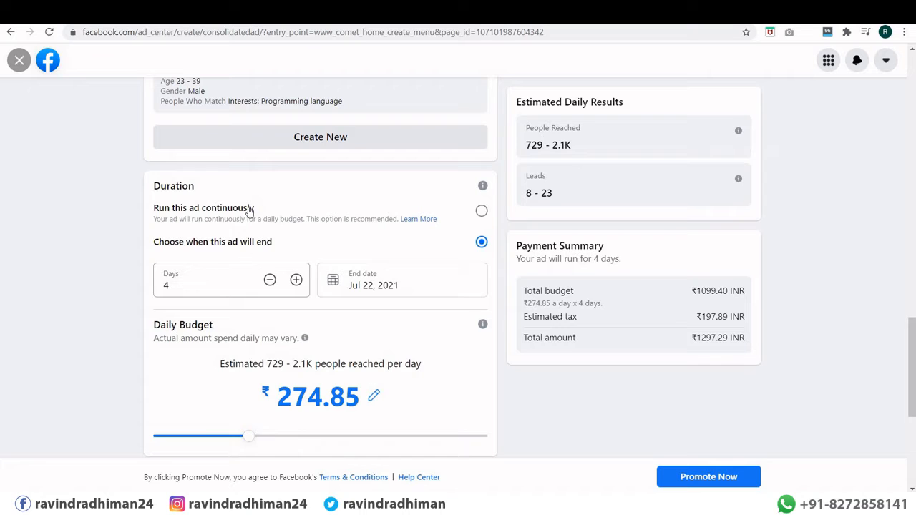
pyautogui.click(481, 213)
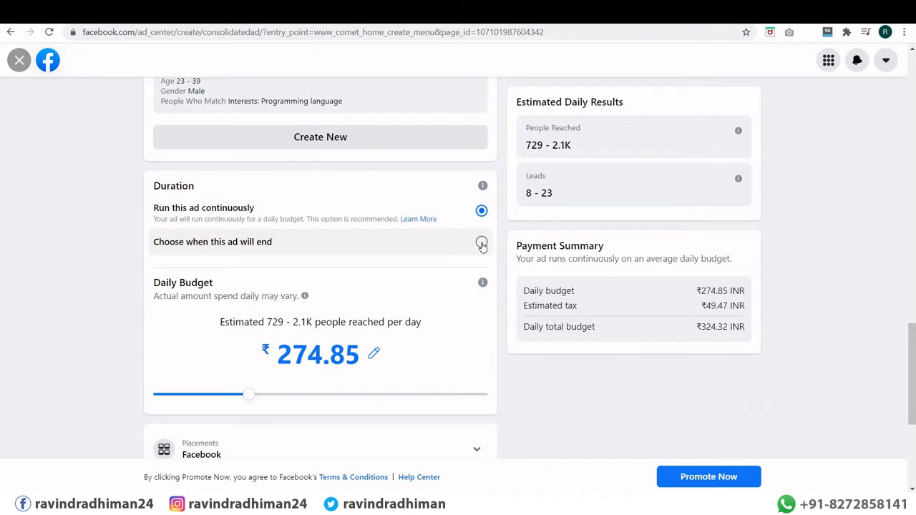
pyautogui.click(481, 244)
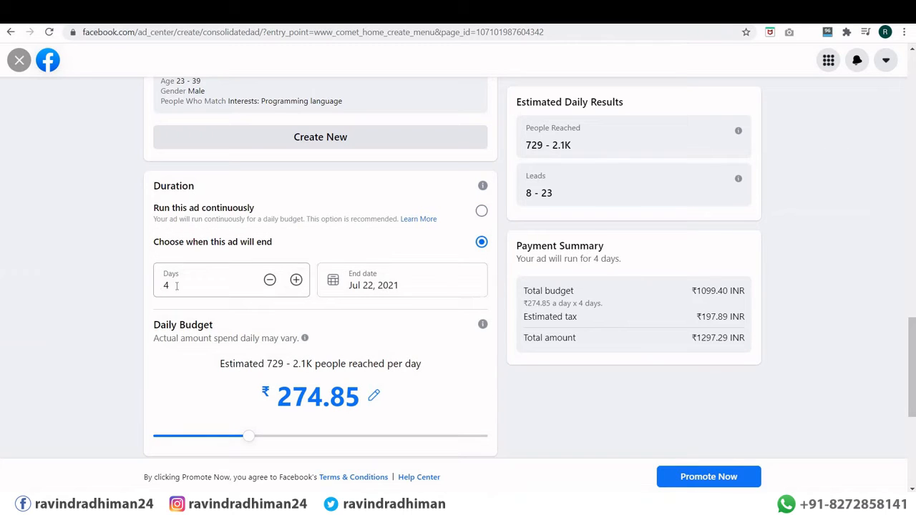
pyautogui.click(482, 214)
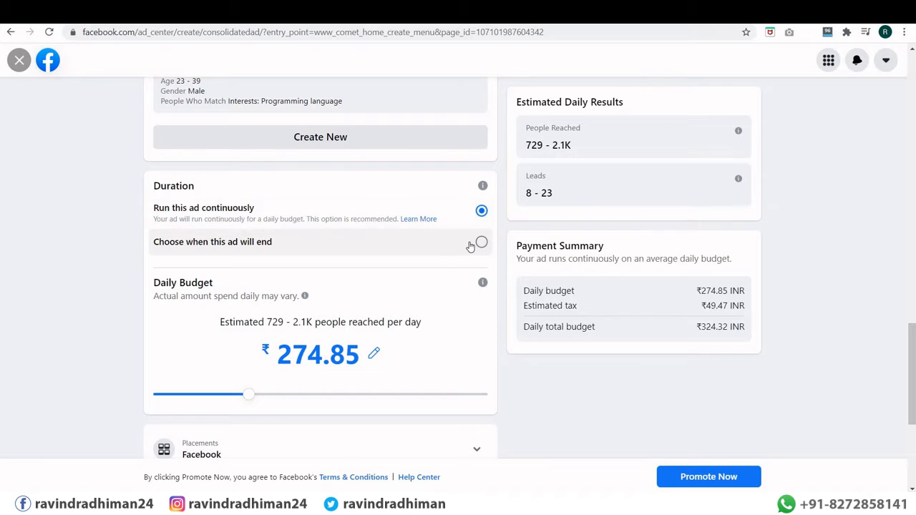
# Step: Expand placements and tick Messenger so the ad covers Facebook, Instagram and Messenger
pyautogui.scroll(-1, 282, 314)
pyautogui.scroll(-2, 281, 314)
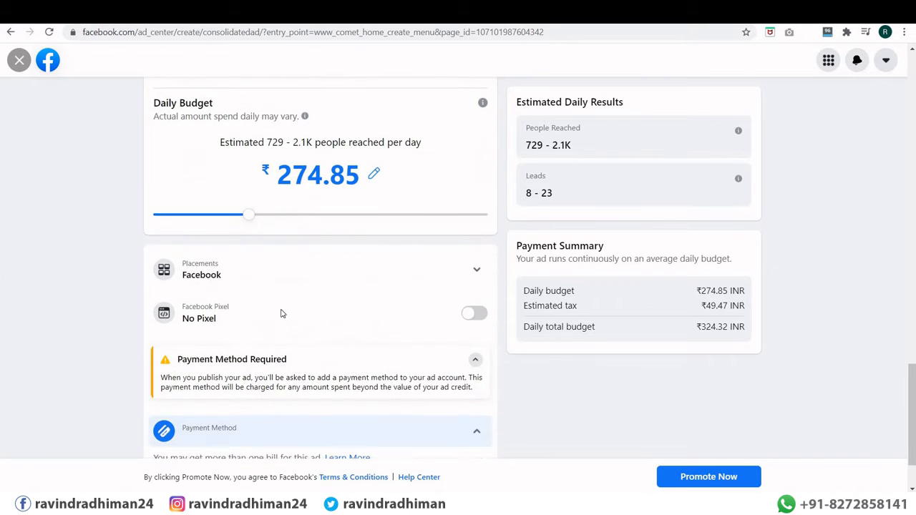
pyautogui.click(265, 279)
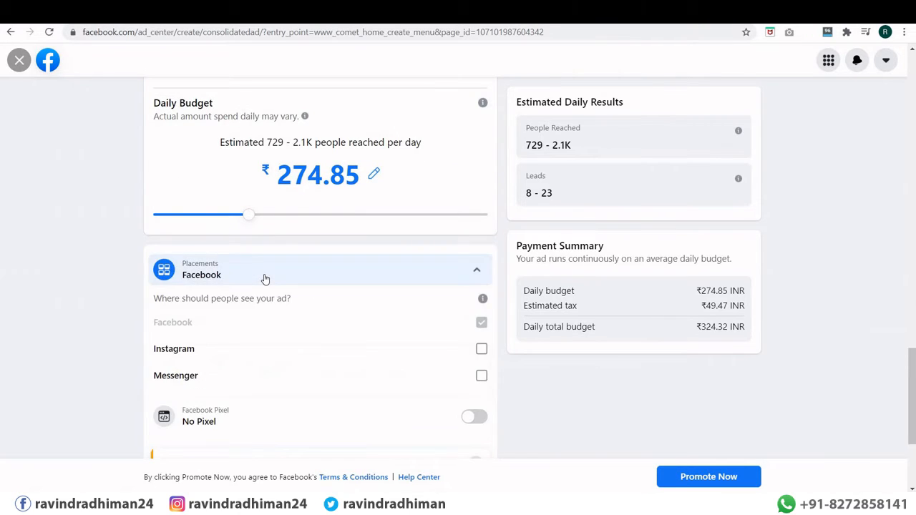
pyautogui.scroll(-2, 264, 277)
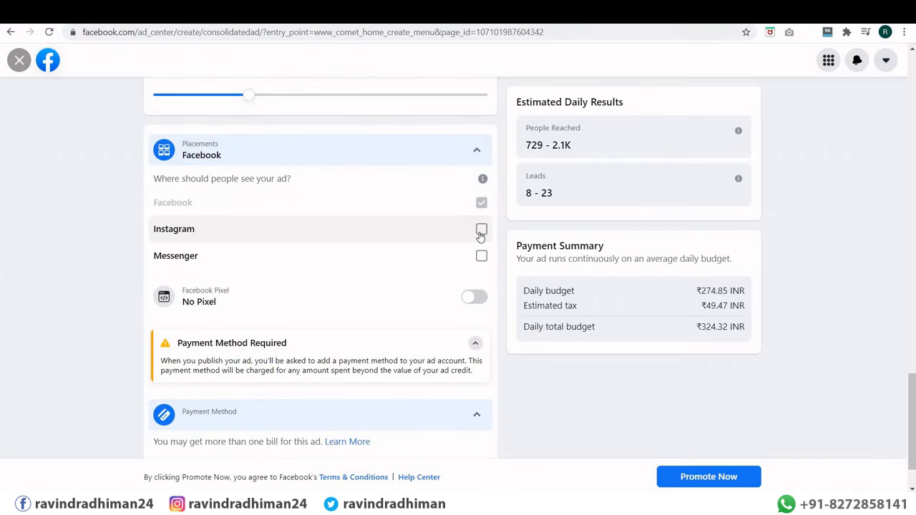
pyautogui.click(482, 229)
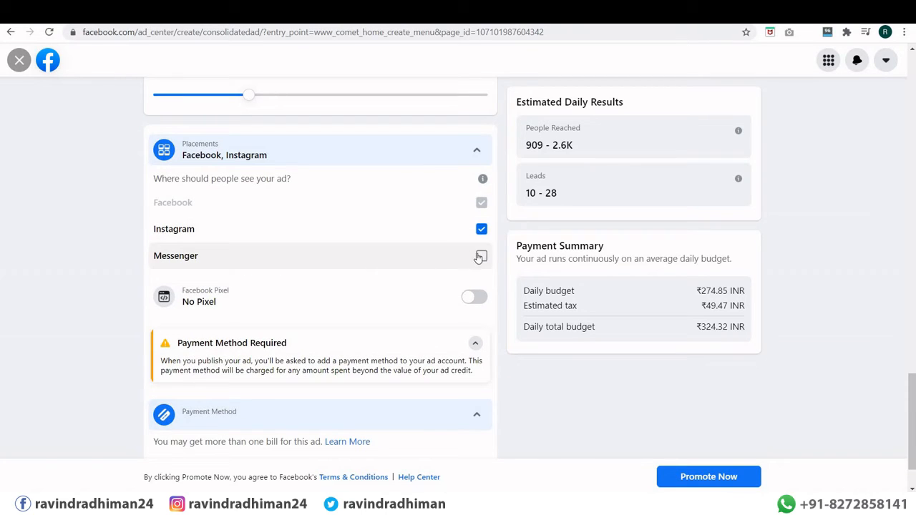
pyautogui.click(480, 257)
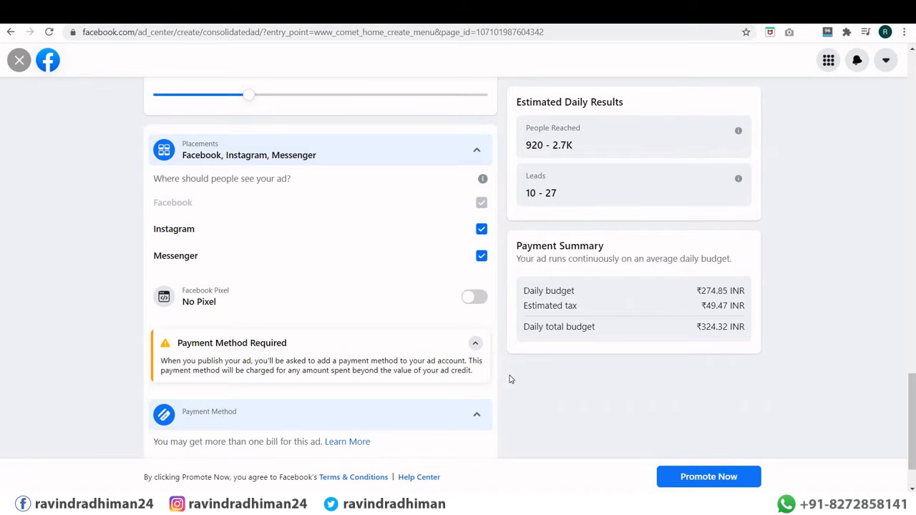
pyautogui.scroll(-1, 510, 380)
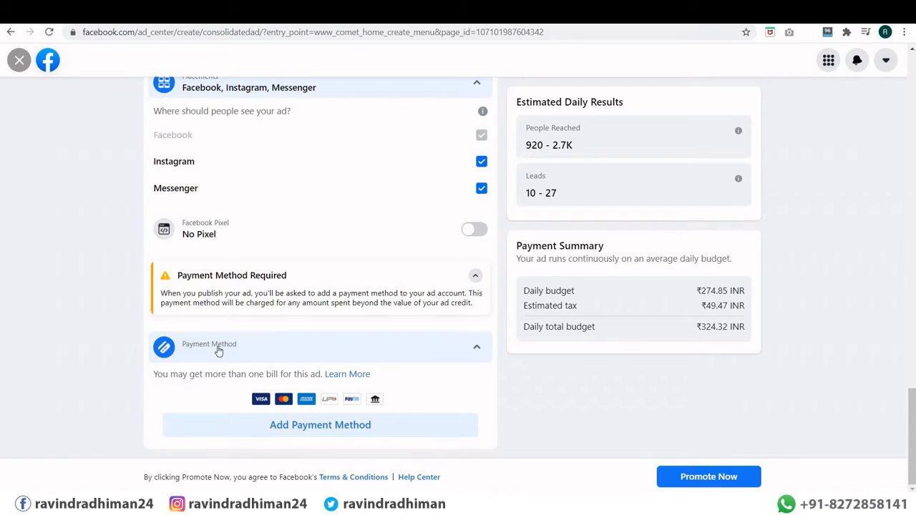
pyautogui.click(316, 427)
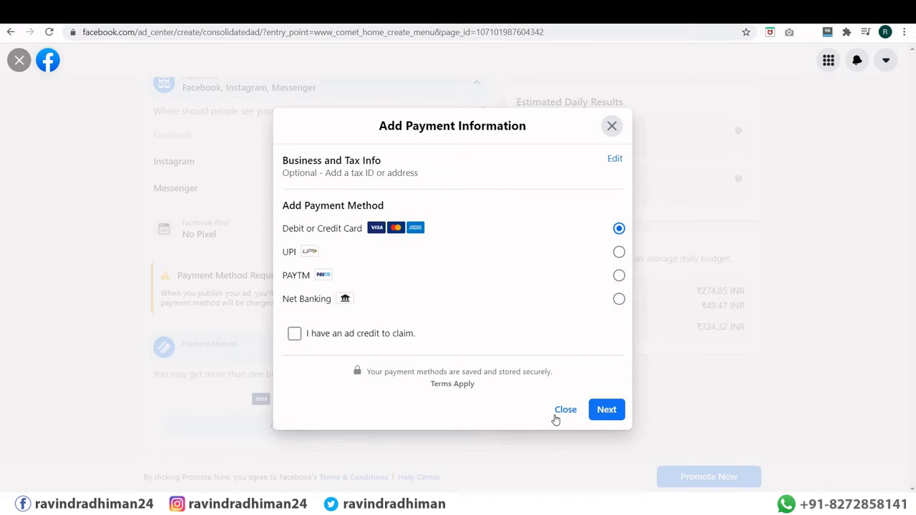
pyautogui.click(566, 410)
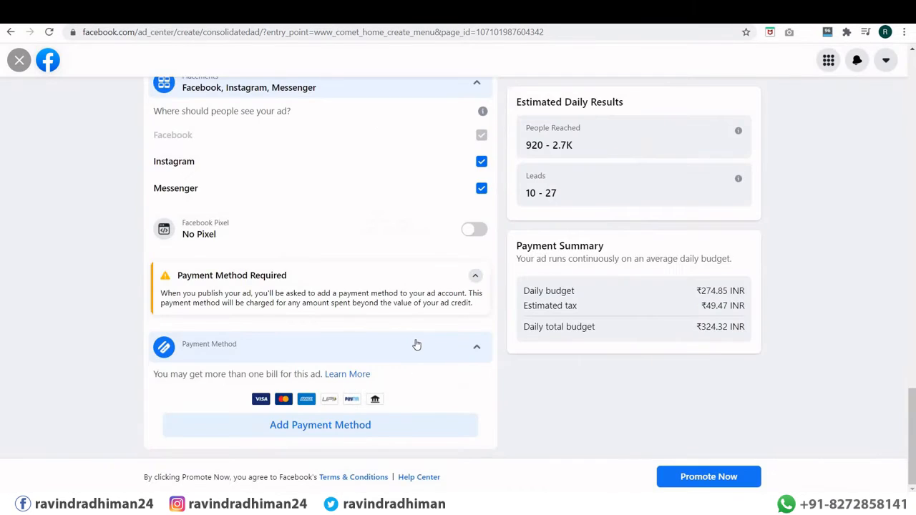
pyautogui.click(693, 482)
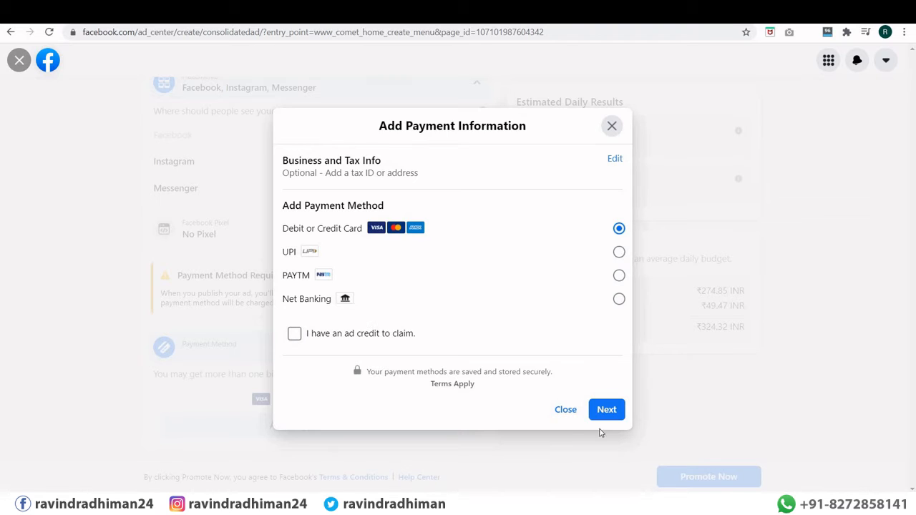
pyautogui.click(561, 411)
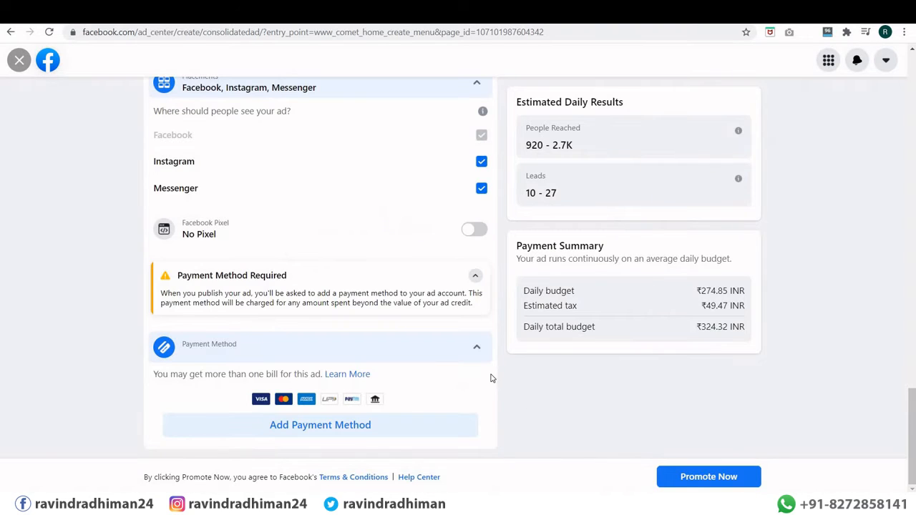
pyautogui.scroll(5, 504, 378)
pyautogui.scroll(12, 503, 378)
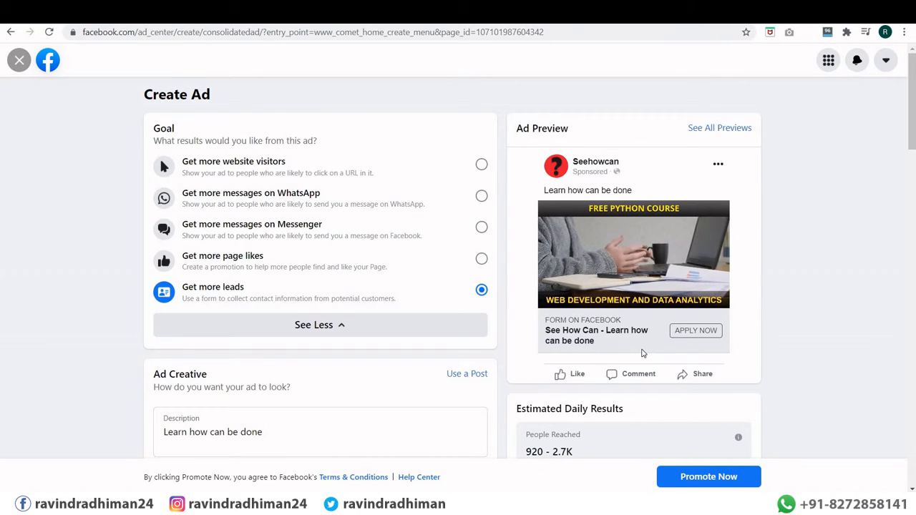
# Step: Pause the ad preview video and open the All Previews window
pyautogui.moveTo(626, 244)
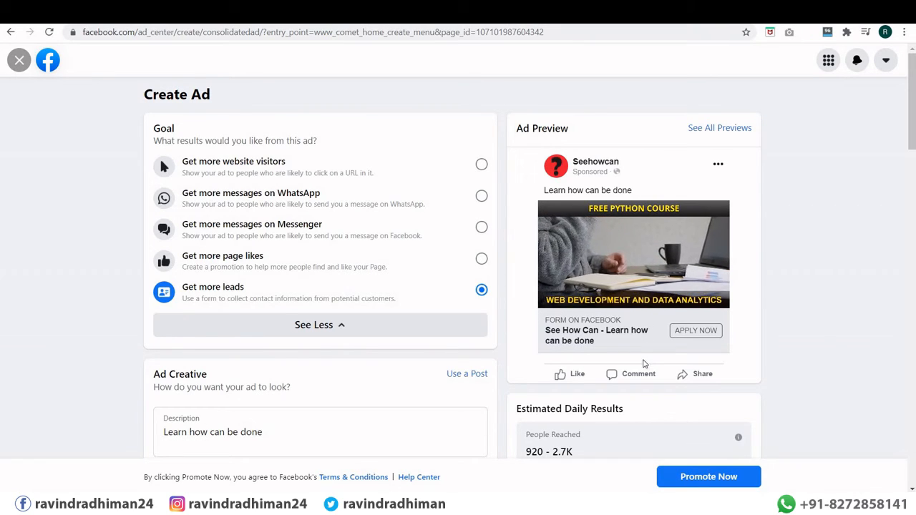
pyautogui.click(552, 295)
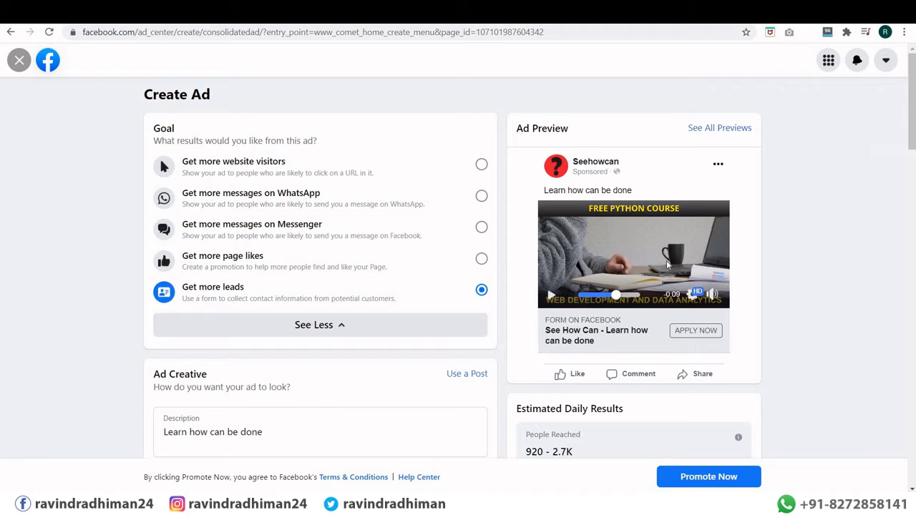
pyautogui.click(720, 130)
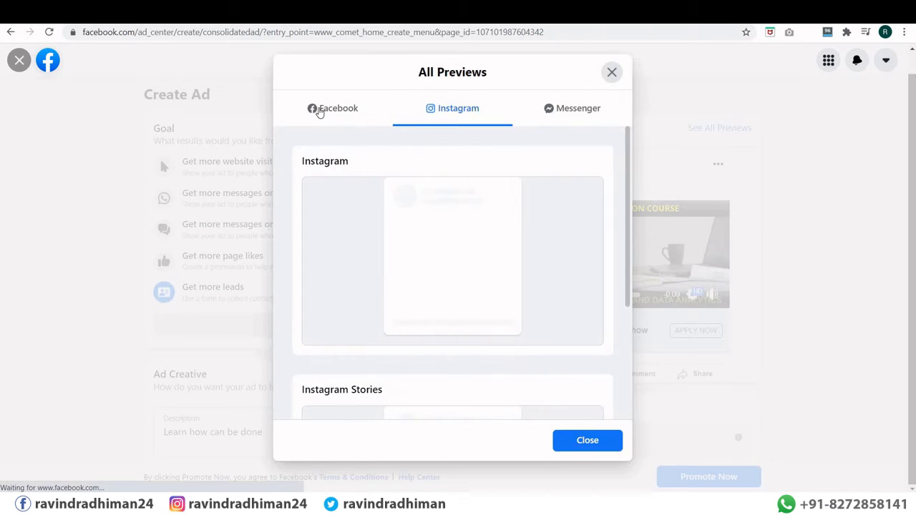
# Step: Review the ad's Facebook placement previews
pyautogui.click(319, 112)
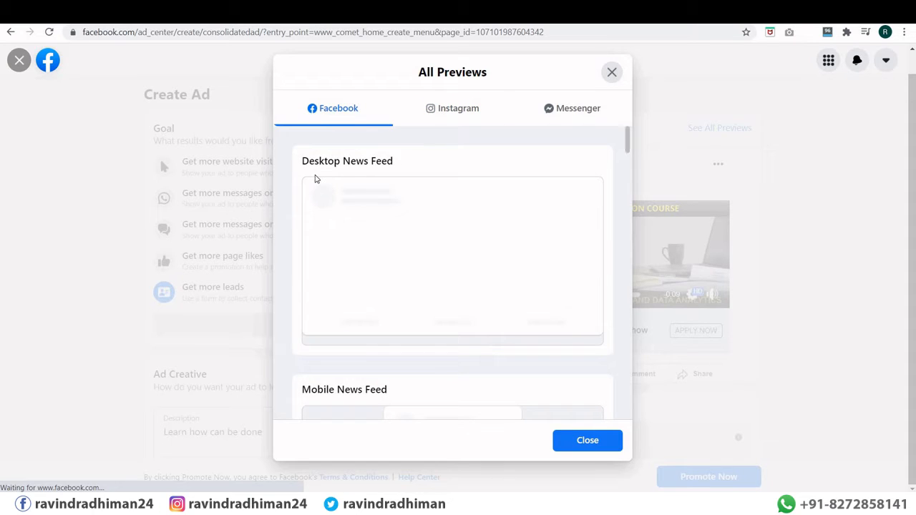
pyautogui.scroll(-3, 391, 235)
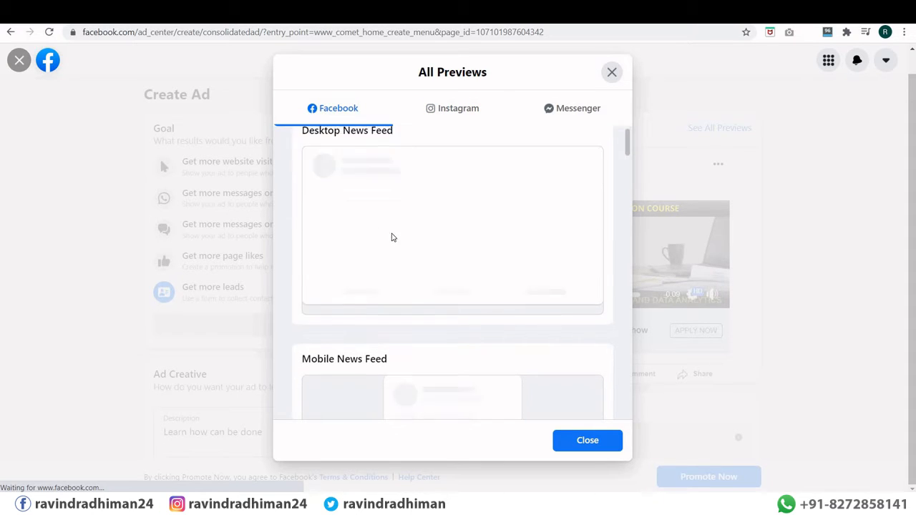
pyautogui.scroll(-4, 362, 221)
pyautogui.scroll(8, 362, 222)
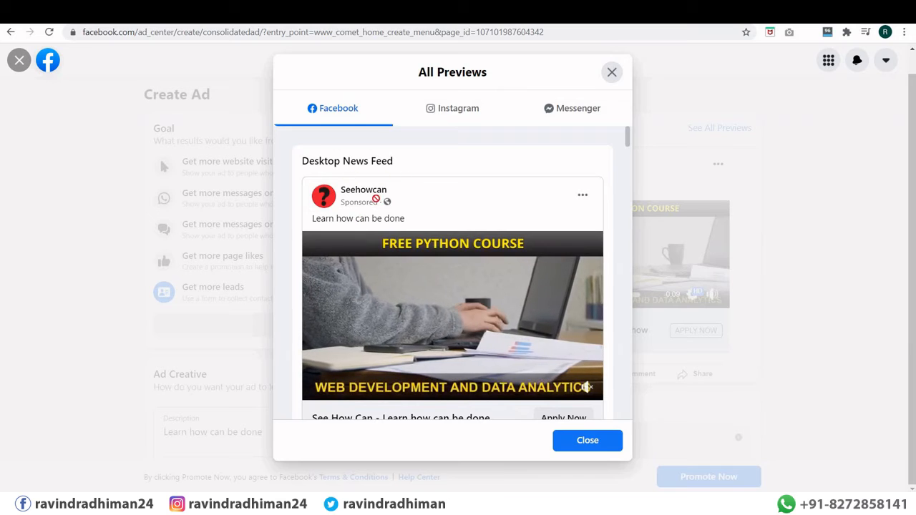
pyautogui.scroll(-3, 390, 243)
pyautogui.scroll(-4, 390, 249)
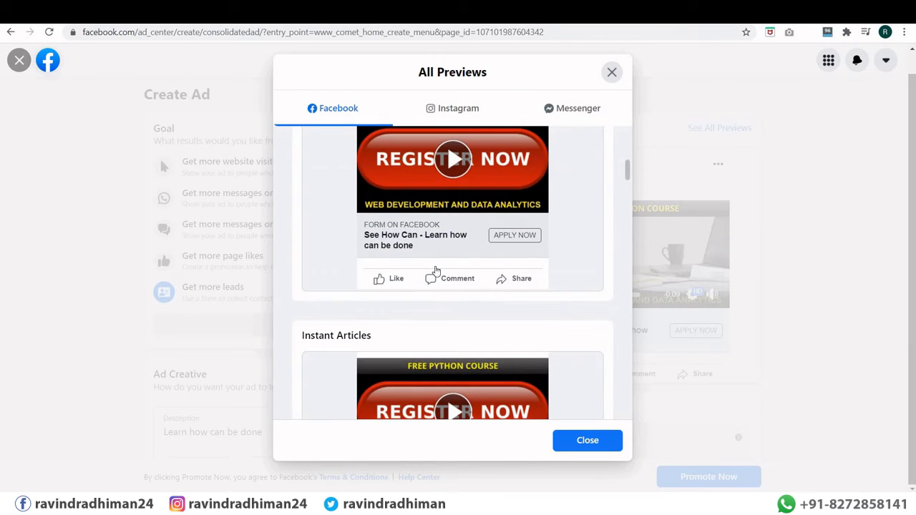
pyautogui.scroll(-3, 434, 268)
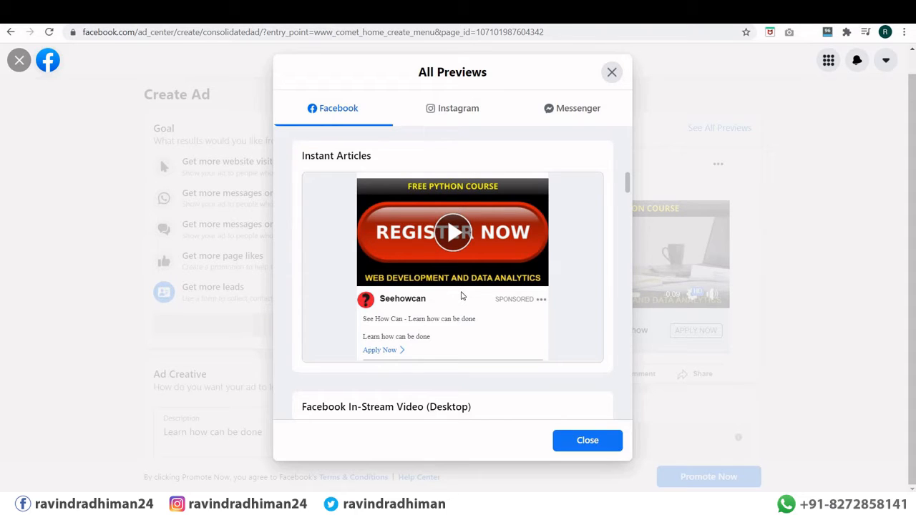
# Step: Review the Instagram previews, examining the Stories date-of-birth warning
pyautogui.click(457, 109)
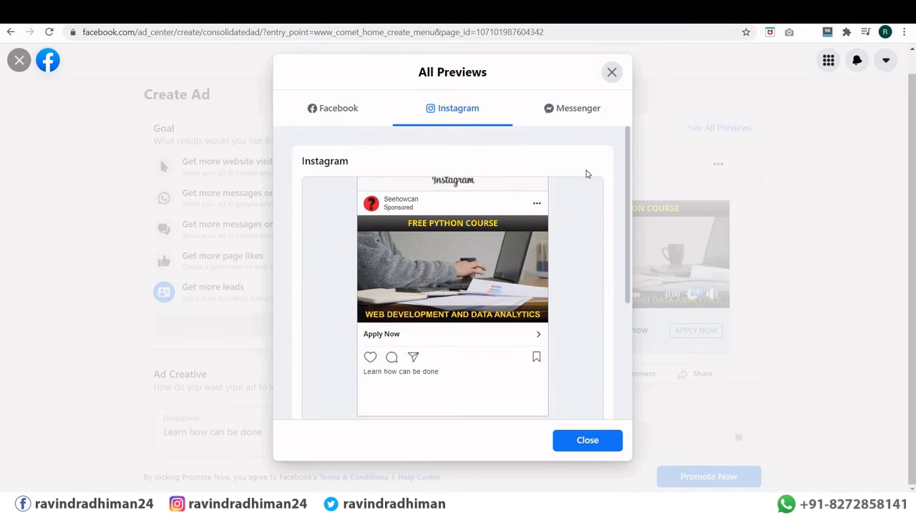
pyautogui.scroll(-1, 630, 309)
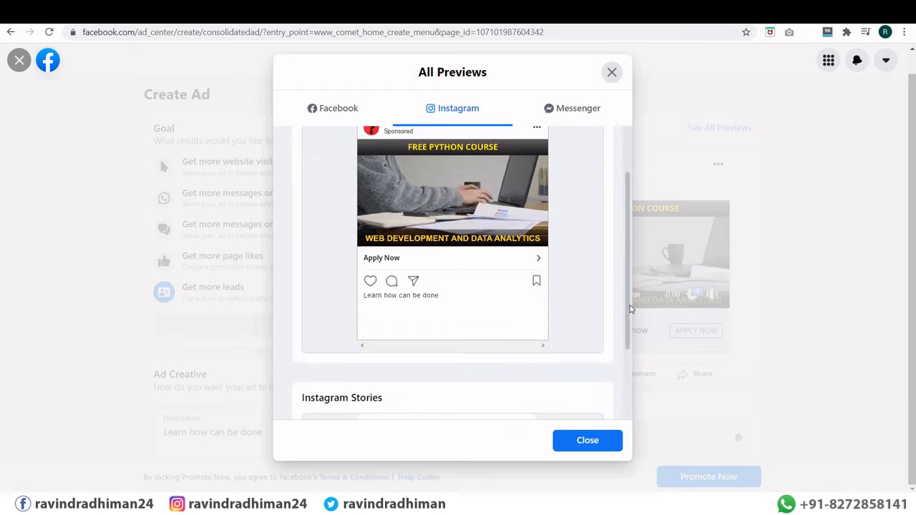
pyautogui.scroll(-2, 631, 309)
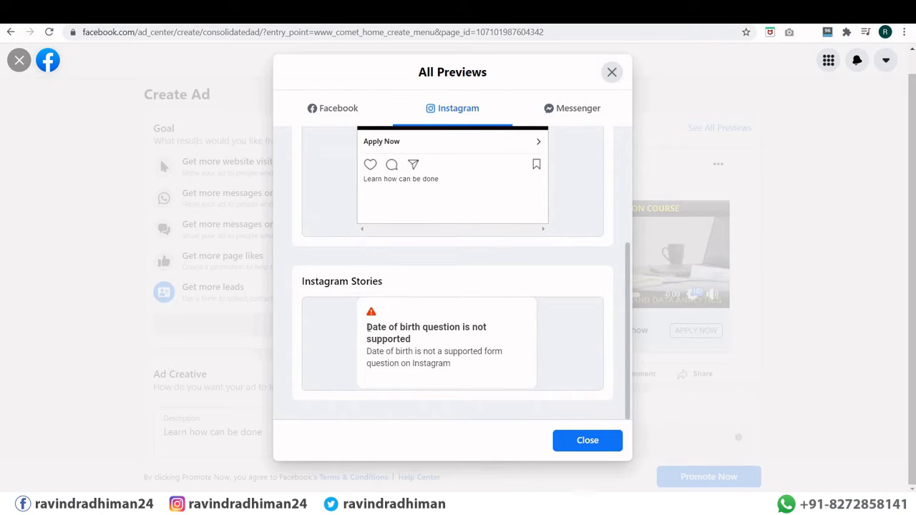
pyautogui.moveTo(367, 325); pyautogui.dragTo(501, 330)
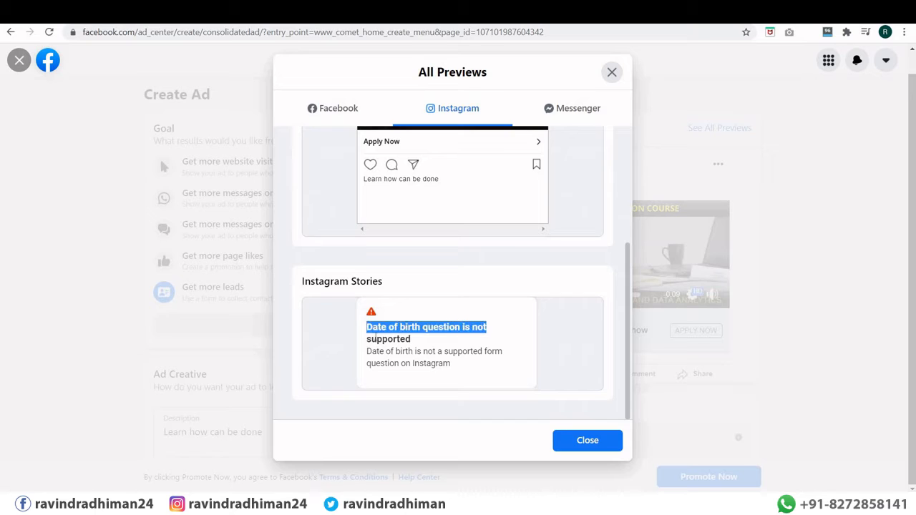
pyautogui.click(368, 330)
pyautogui.moveTo(424, 328); pyautogui.dragTo(422, 330)
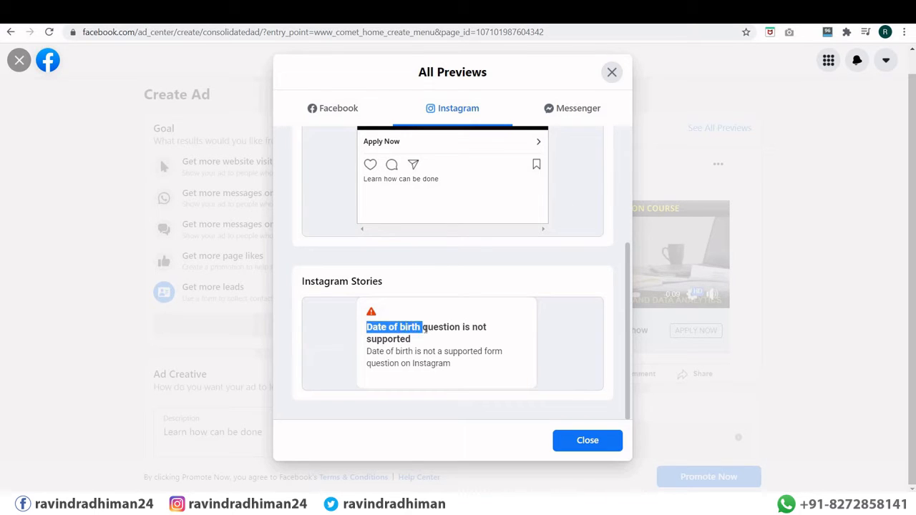
pyautogui.click(409, 337)
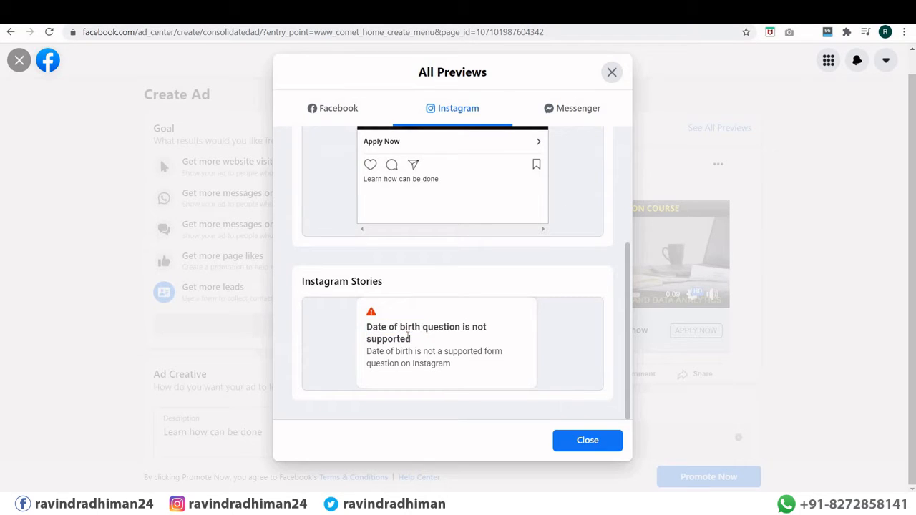
pyautogui.scroll(5, 408, 339)
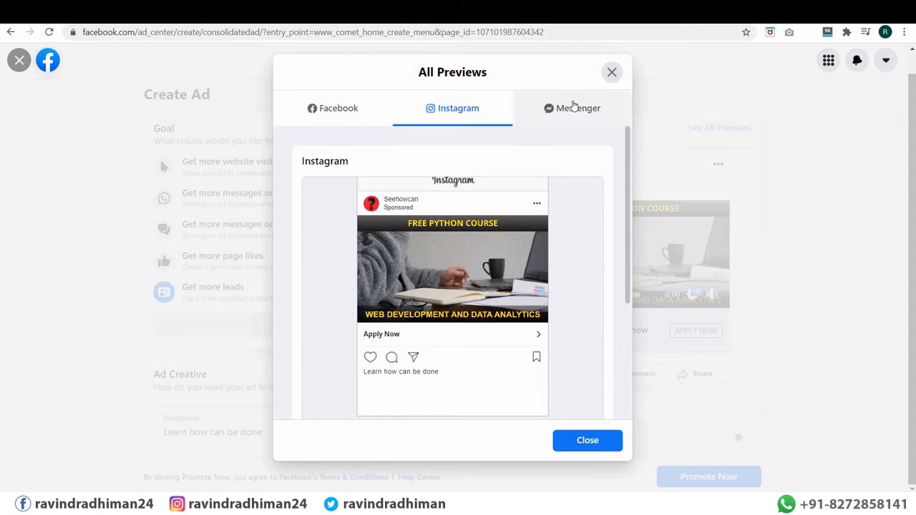
# Step: Review the Messenger previews and close the All Previews window
pyautogui.click(574, 108)
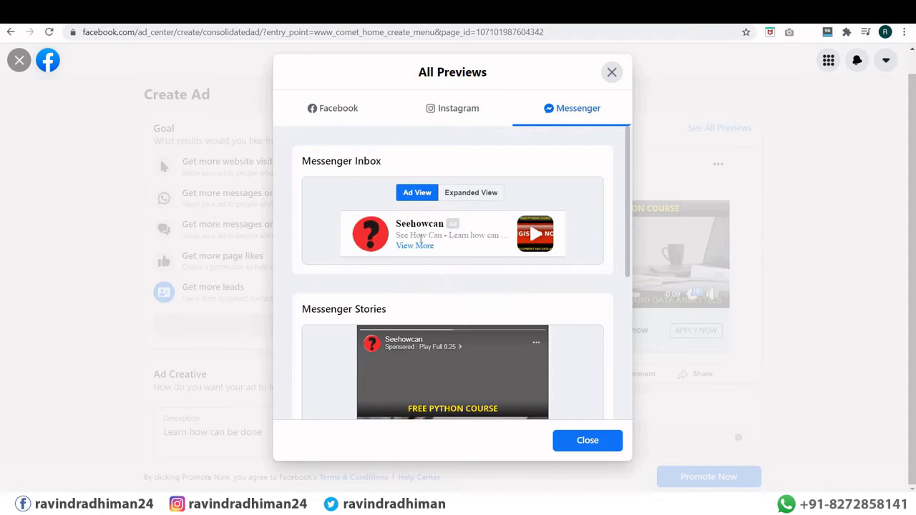
pyautogui.scroll(-5, 425, 235)
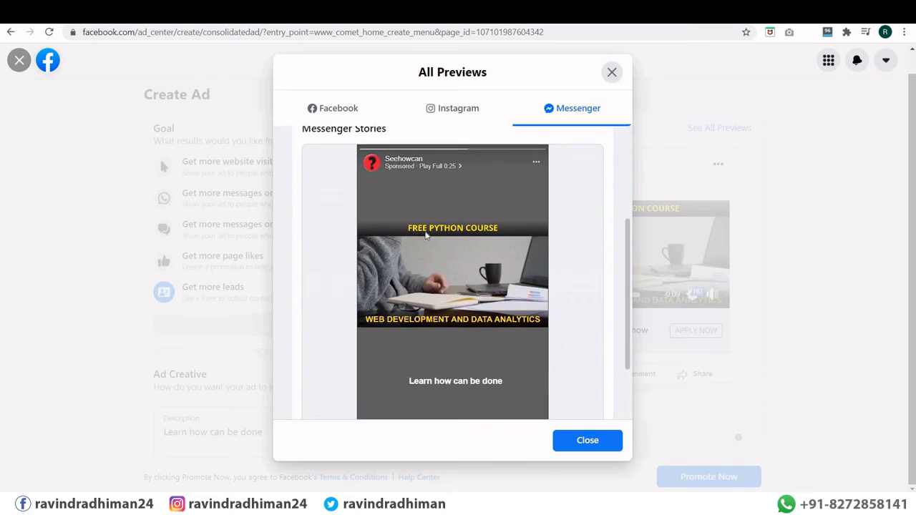
pyautogui.scroll(5, 426, 232)
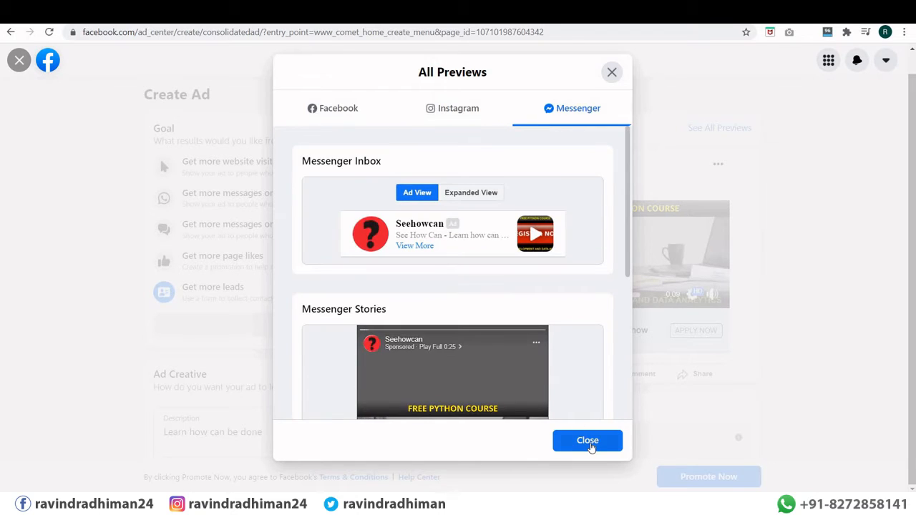
pyautogui.click(592, 444)
# Step: Discard the unsaved ad and get started with an Automated Ads plan
pyautogui.scroll(-8, 323, 271)
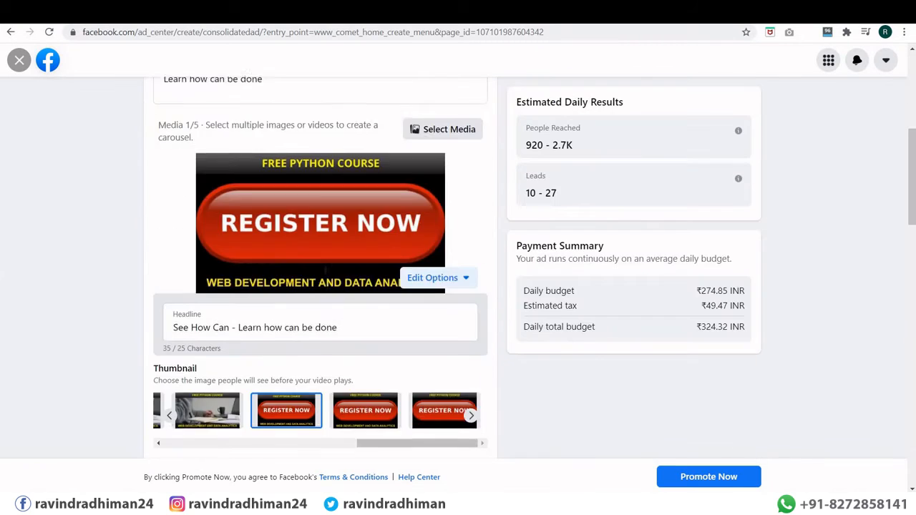
pyautogui.scroll(-8, 322, 279)
pyautogui.scroll(11, 322, 280)
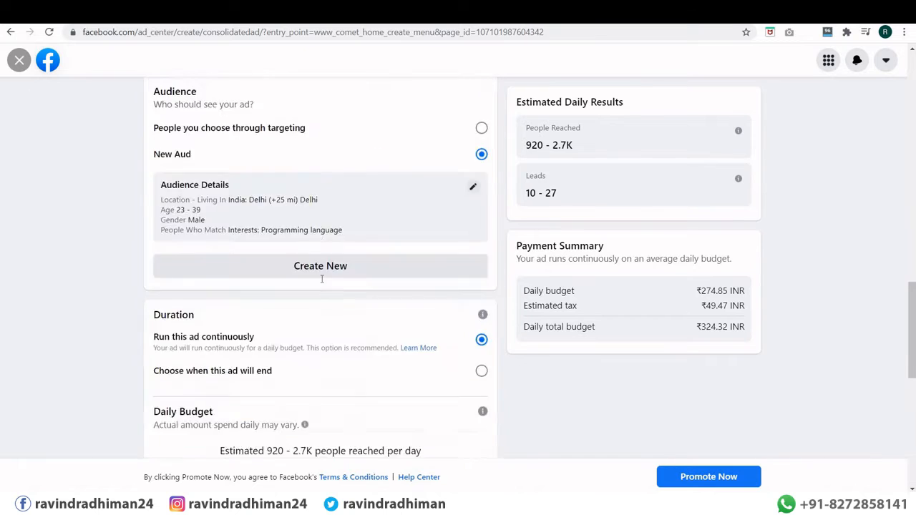
pyautogui.scroll(5, 322, 279)
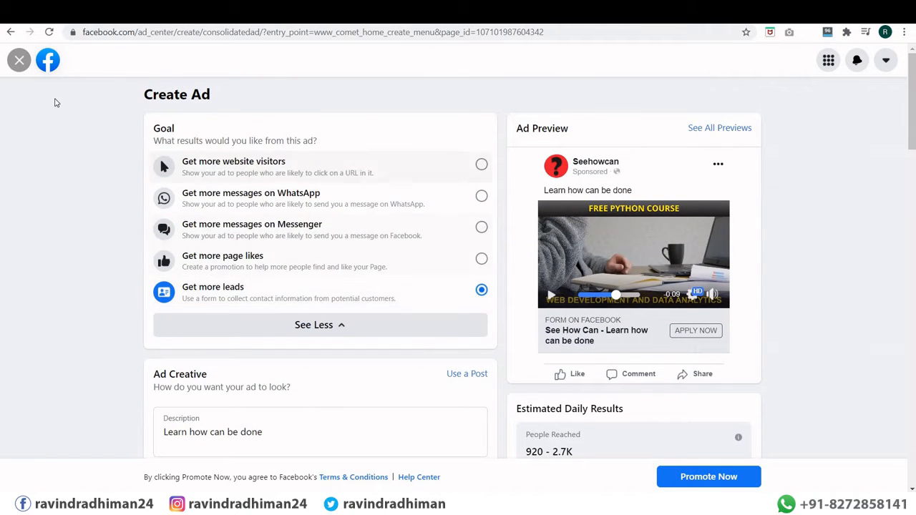
pyautogui.click(17, 61)
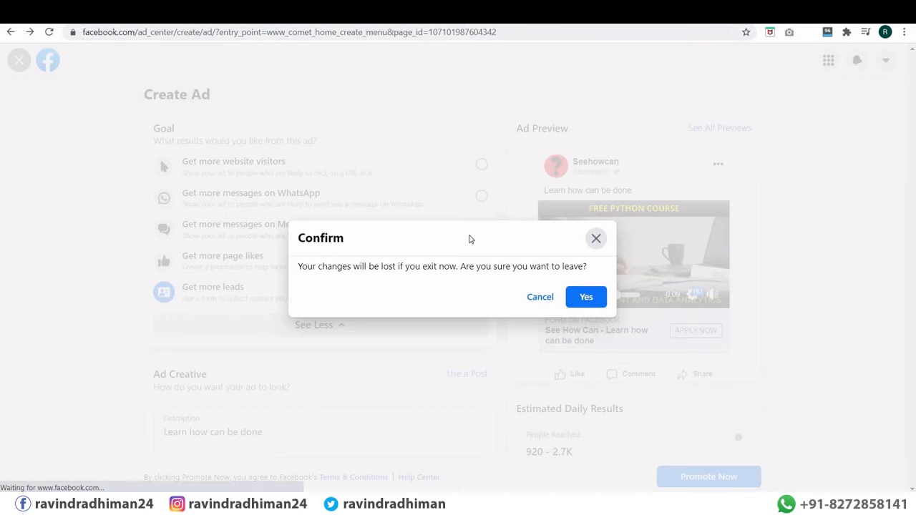
pyautogui.click(585, 297)
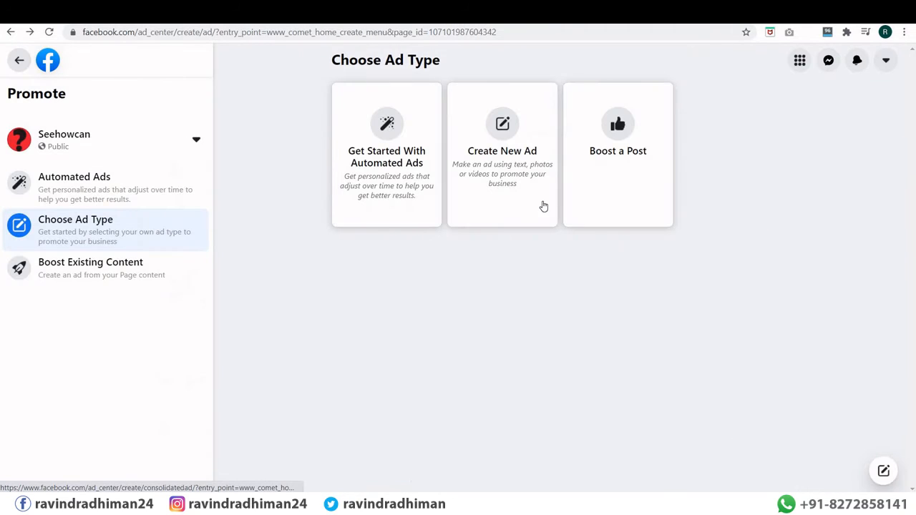
pyautogui.click(387, 179)
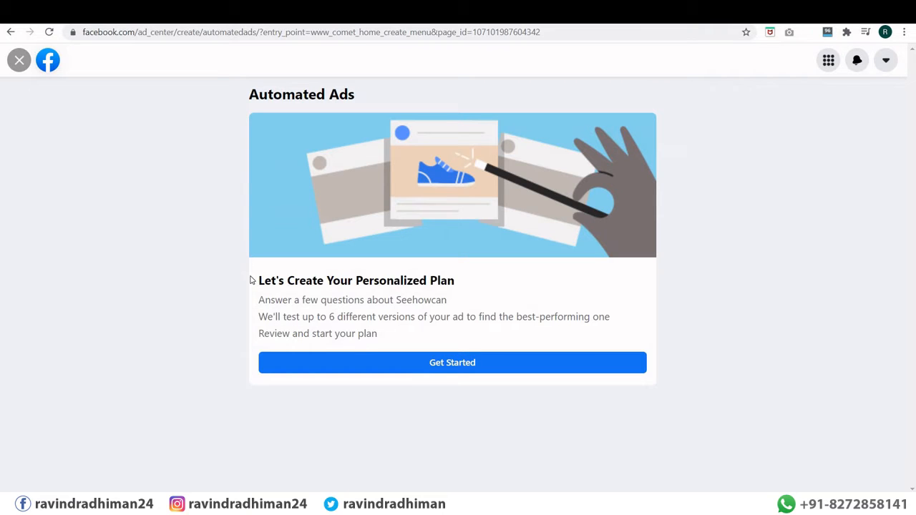
pyautogui.click(436, 364)
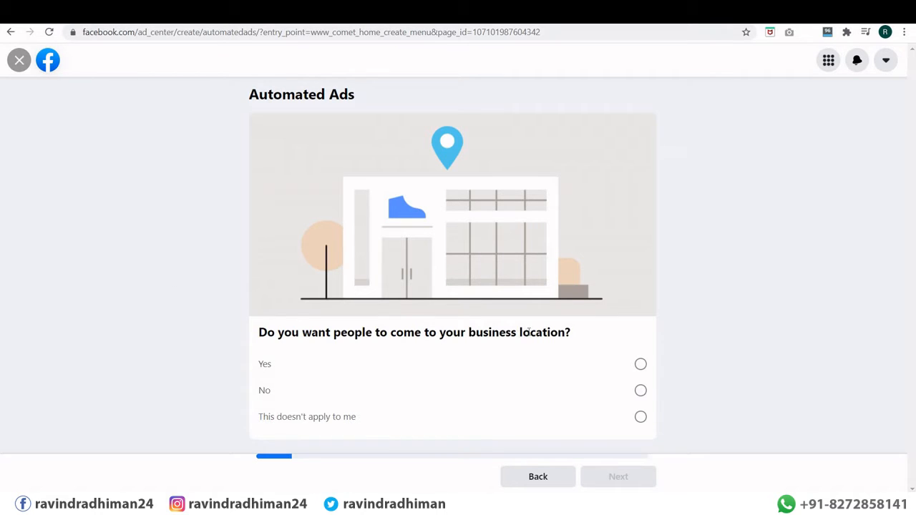
# Step: Answer No to a business location, No to a website, and Yes to being contacted
pyautogui.click(641, 390)
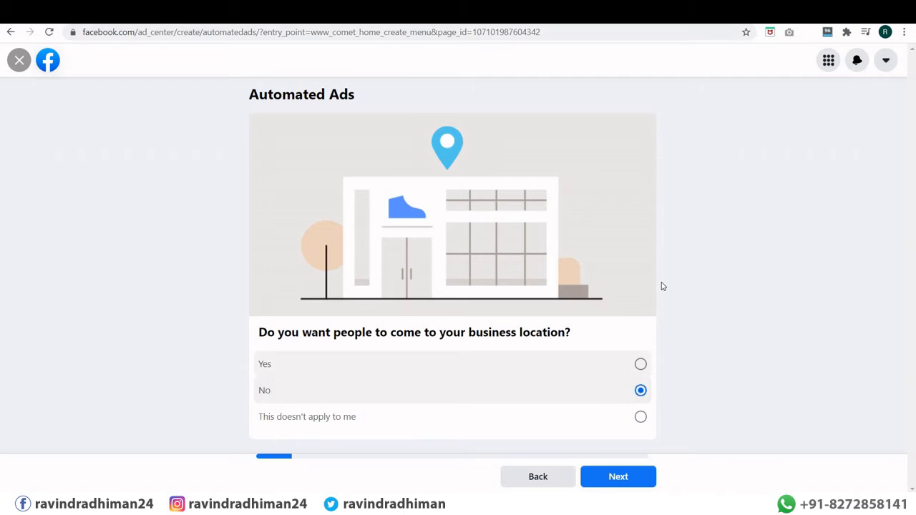
pyautogui.click(618, 477)
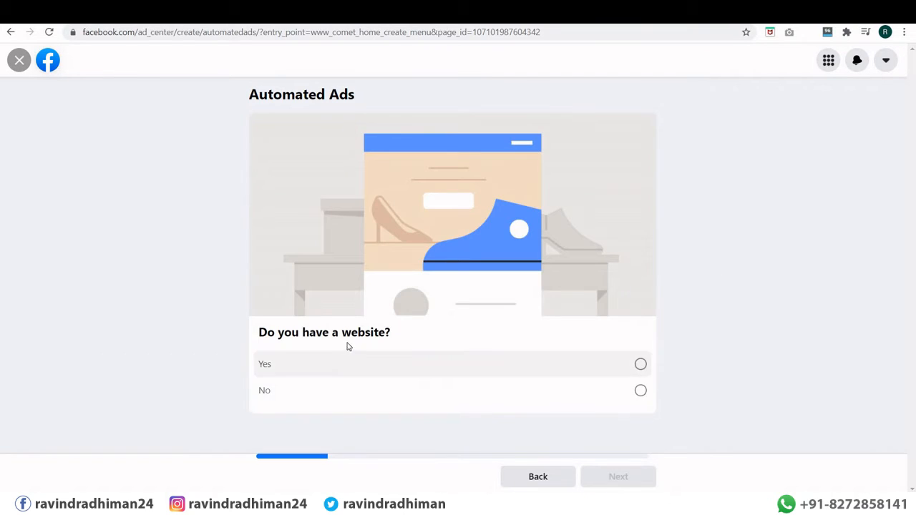
pyautogui.click(641, 391)
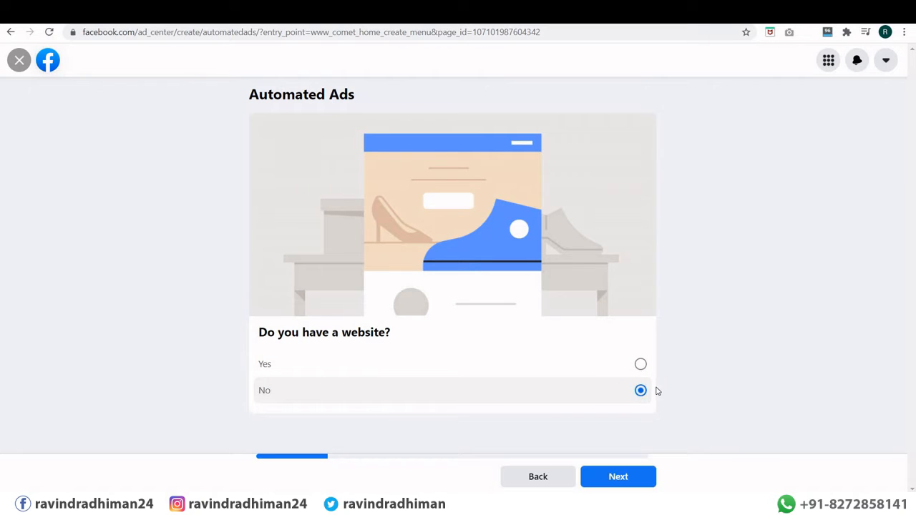
pyautogui.click(614, 475)
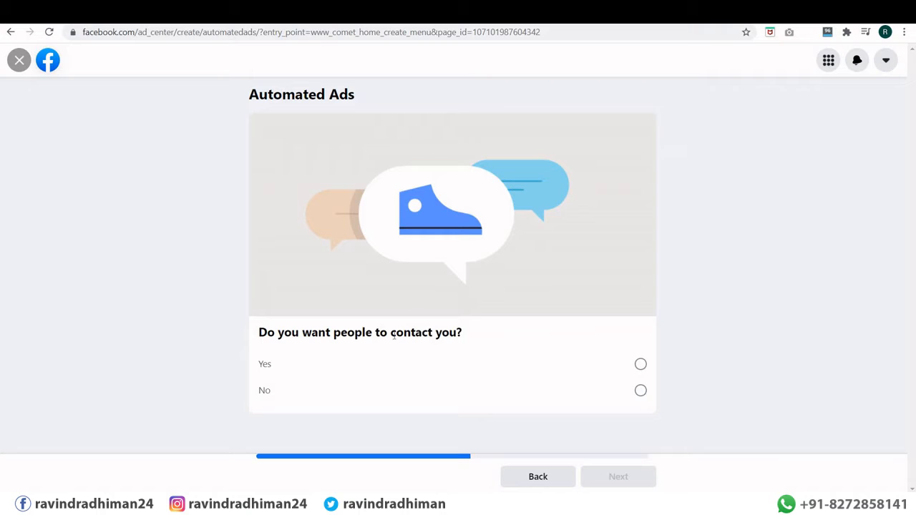
pyautogui.click(639, 365)
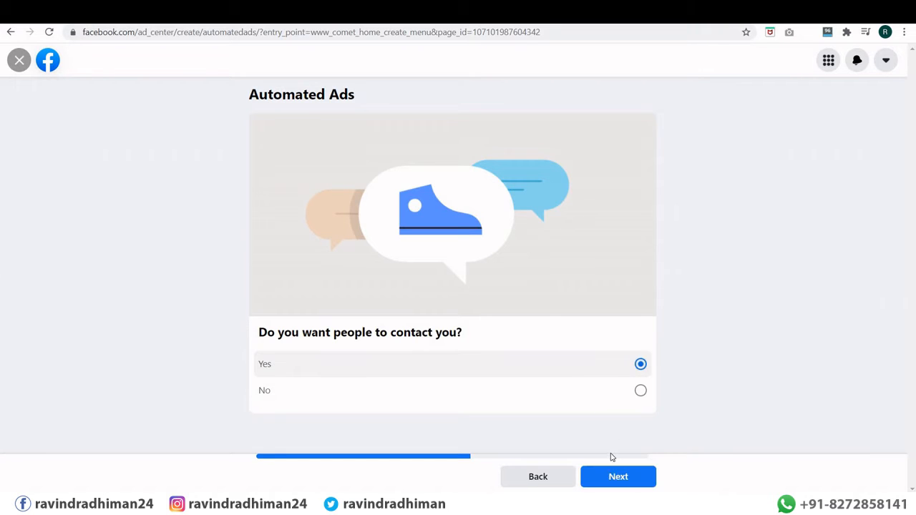
pyautogui.click(615, 476)
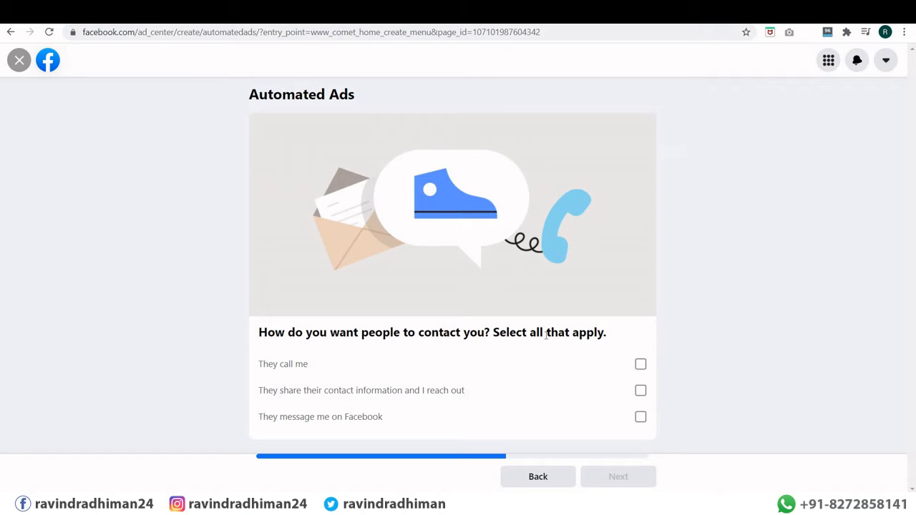
# Step: Allow all three contact methods: phone calls, sharing contact information, and Facebook messages
pyautogui.click(640, 366)
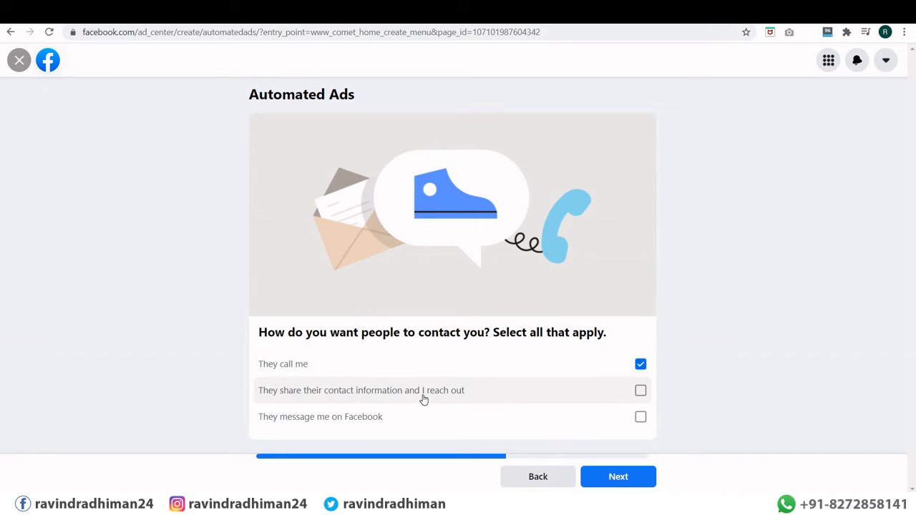
pyautogui.click(640, 391)
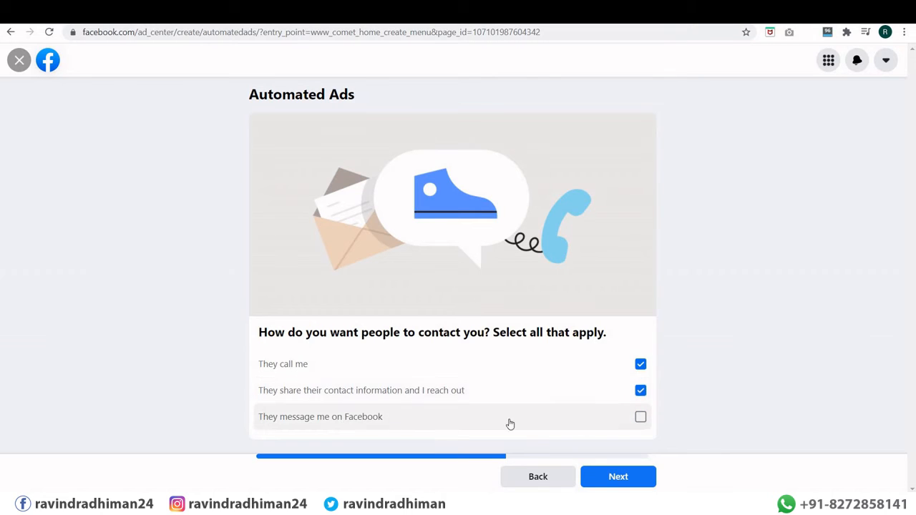
pyautogui.click(640, 418)
pyautogui.click(619, 476)
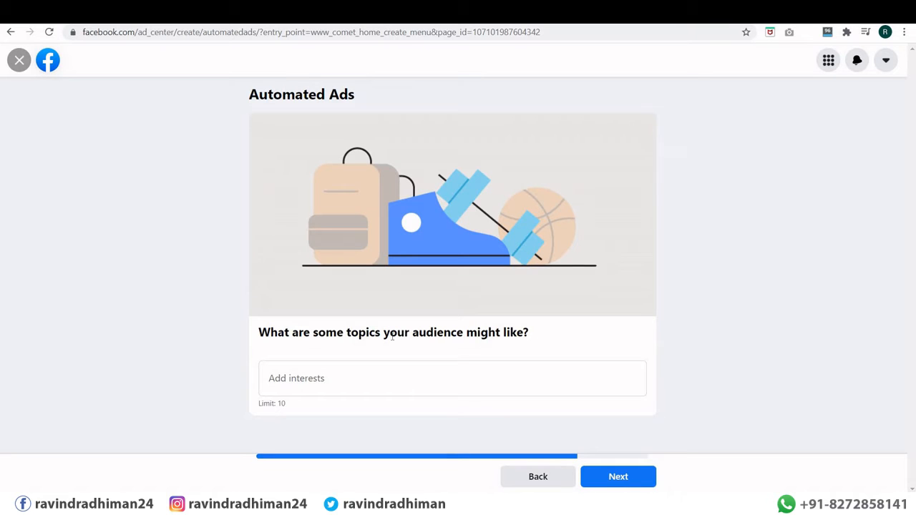
# Step: Add Programming language as an audience interest and continue to the ad versions
pyautogui.click(338, 377)
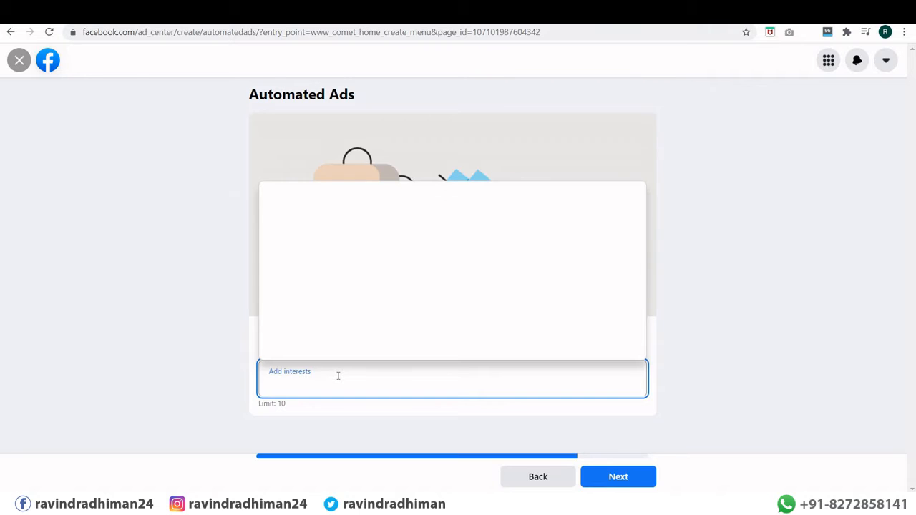
pyautogui.write('progr')
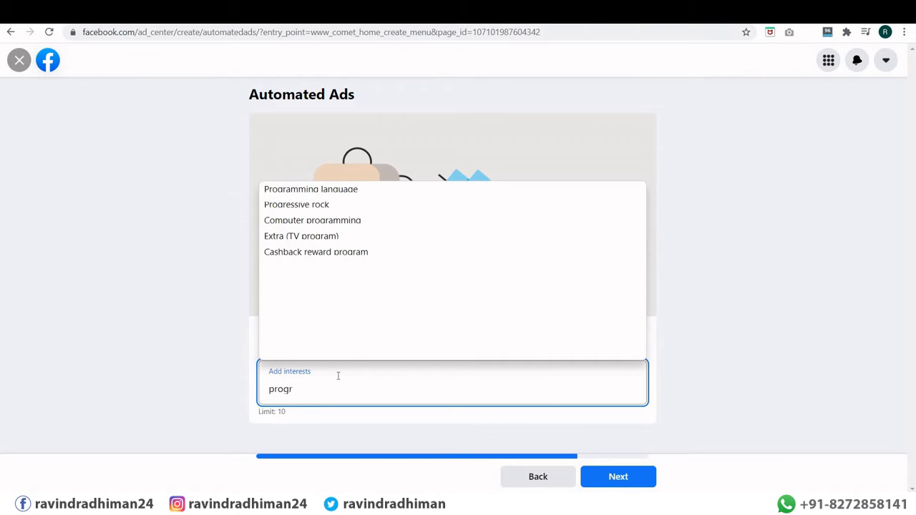
pyautogui.click(335, 191)
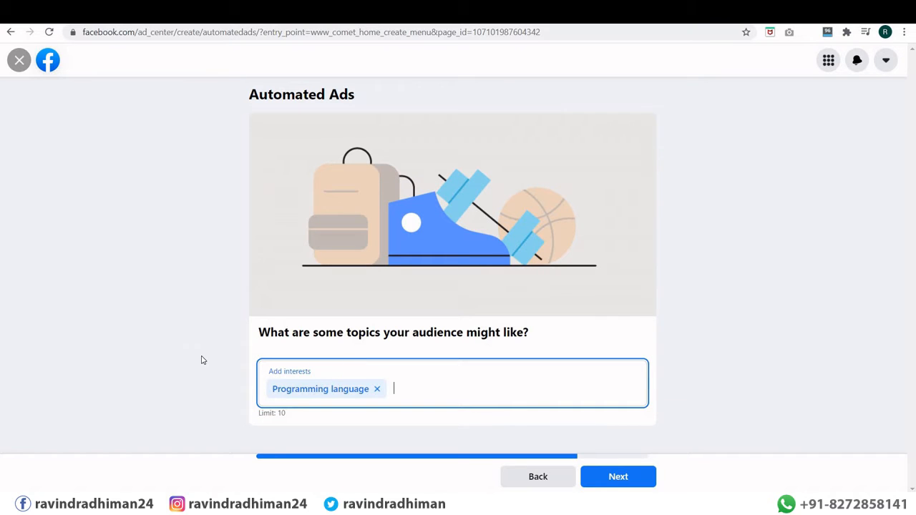
pyautogui.click(618, 481)
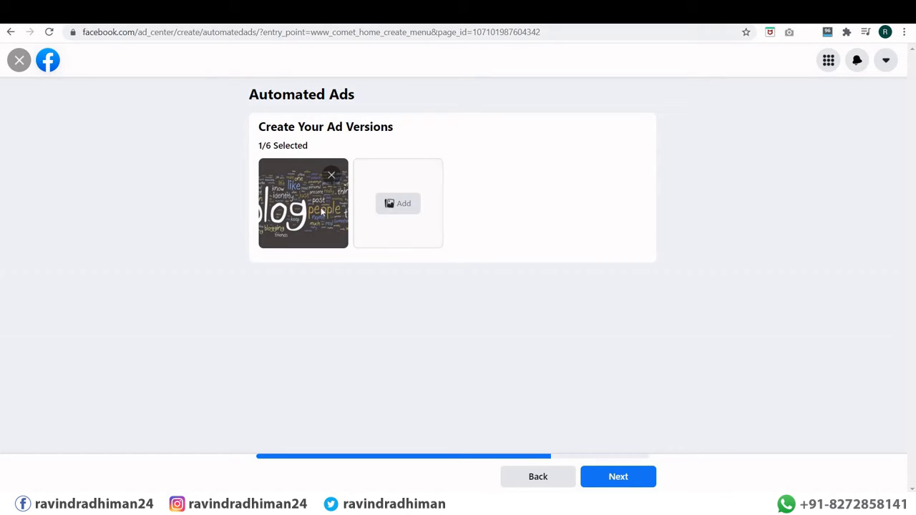
# Step: Build the ad versions, review the ₹230.00 daily Messenger-messages summary, then press Escape to leave
pyautogui.click(619, 479)
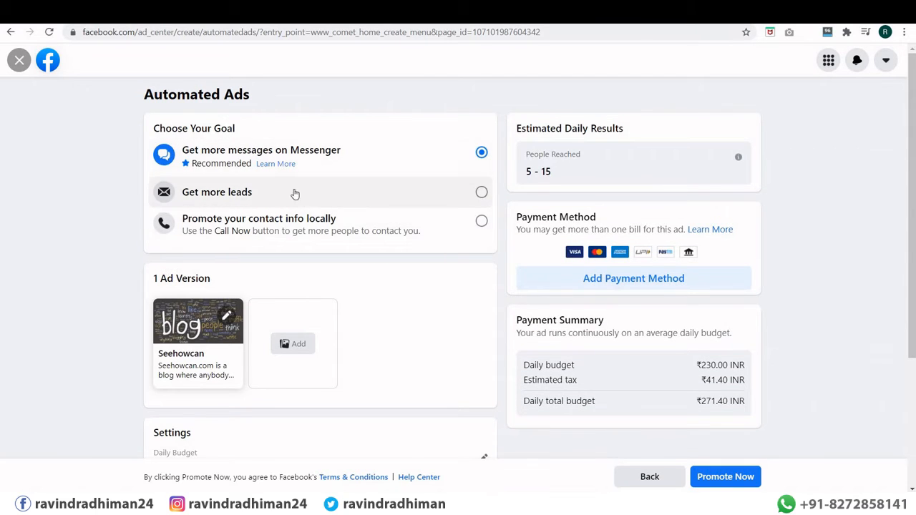
pyautogui.scroll(-2, 286, 185)
pyautogui.scroll(2, 281, 179)
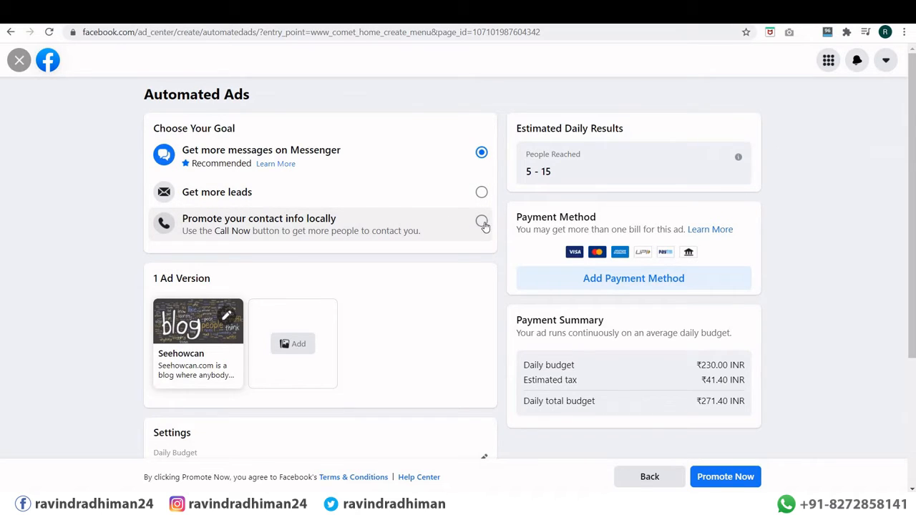
pyautogui.scroll(-3, 176, 243)
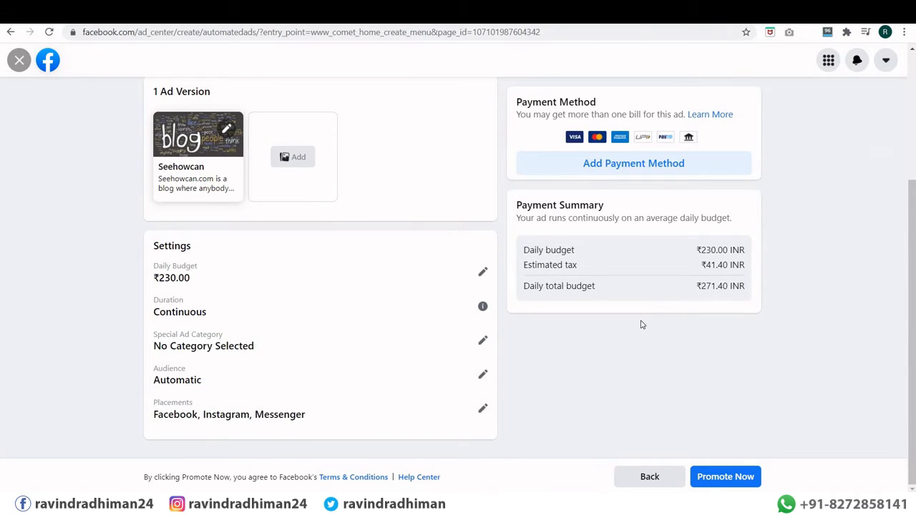
pyautogui.scroll(2, 641, 313)
pyautogui.scroll(1, 635, 213)
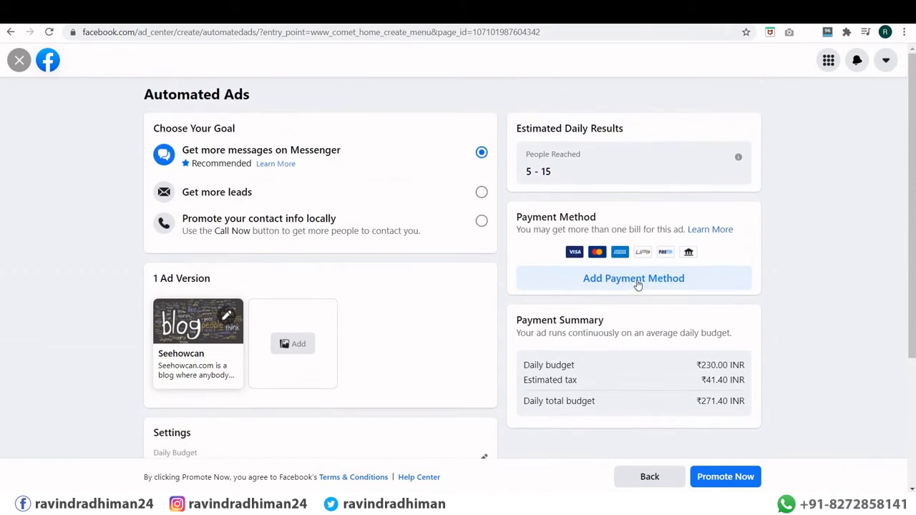
pyautogui.scroll(-3, 716, 462)
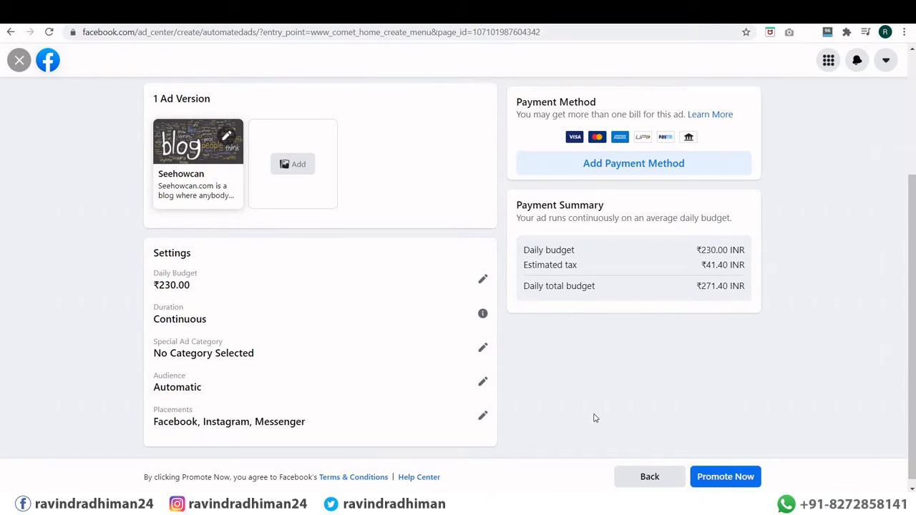
pyautogui.scroll(3, 554, 383)
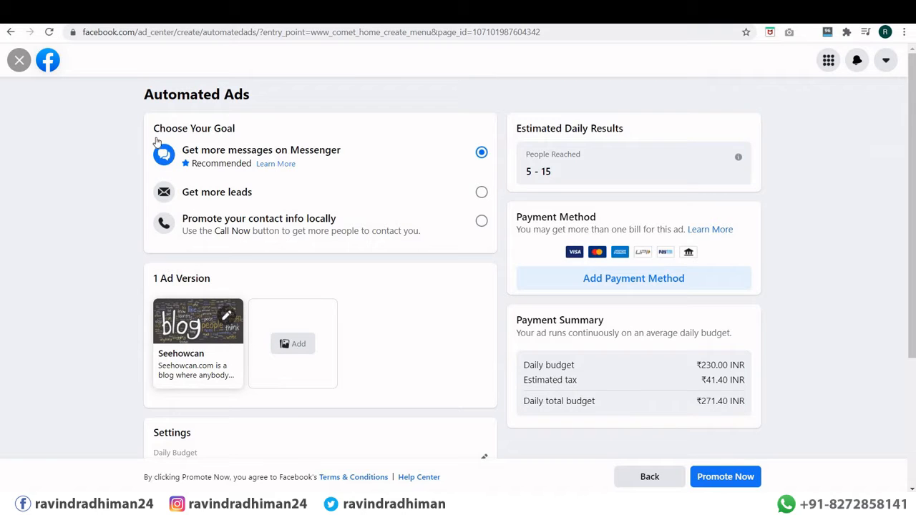
pyautogui.press('Escape')
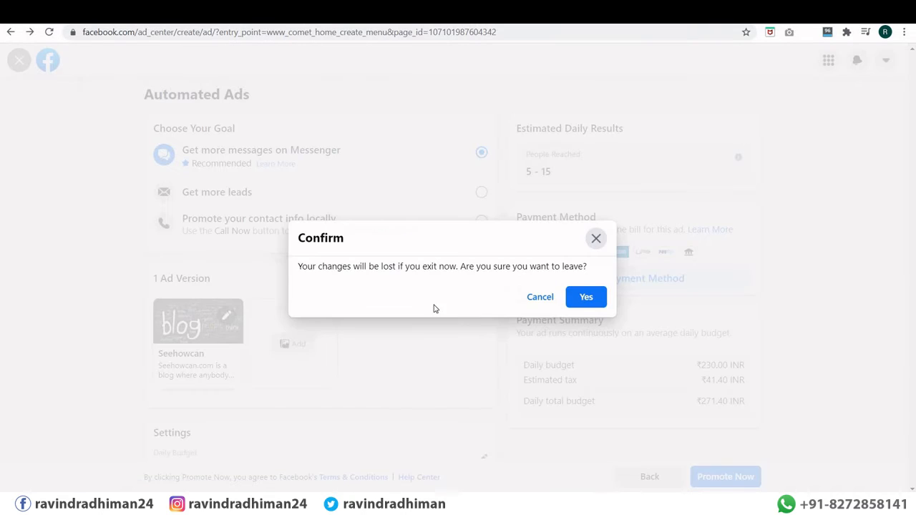
# Step: Confirm discarding the automated ad, then open and close the Facebook menu
pyautogui.click(587, 297)
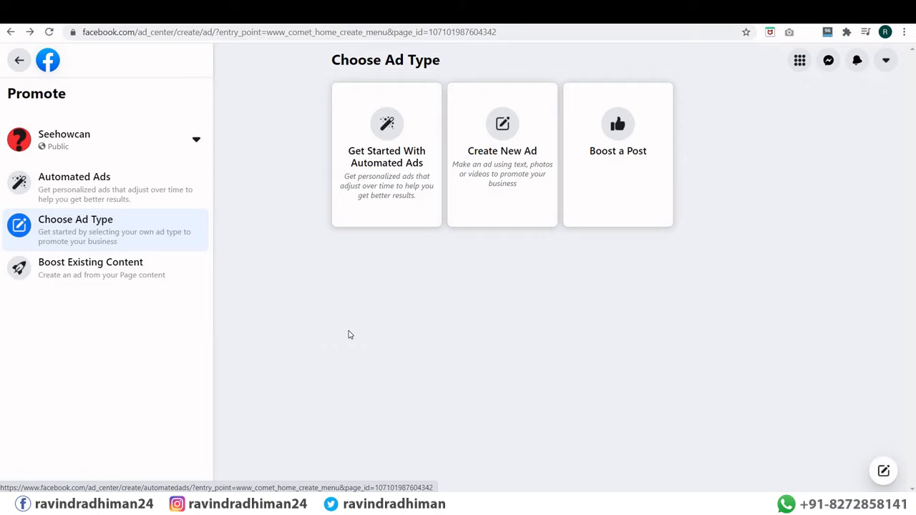
pyautogui.click(800, 63)
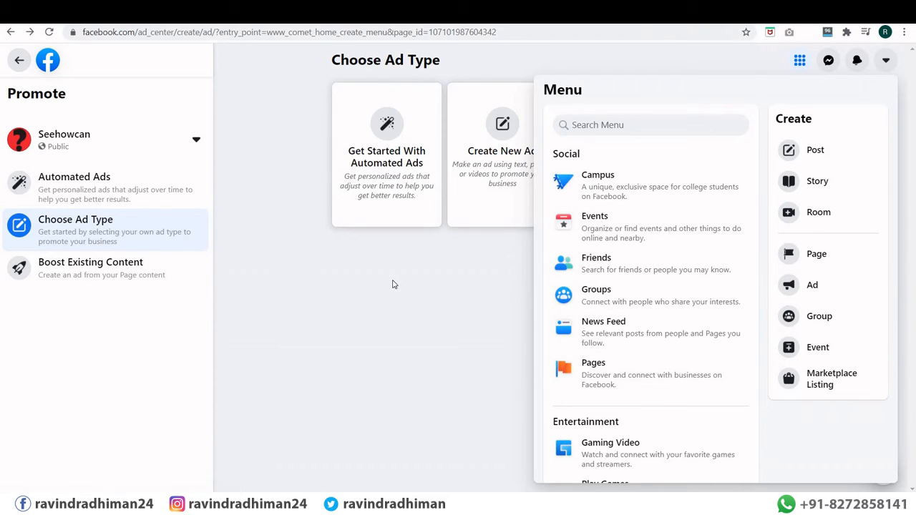
pyautogui.click(499, 306)
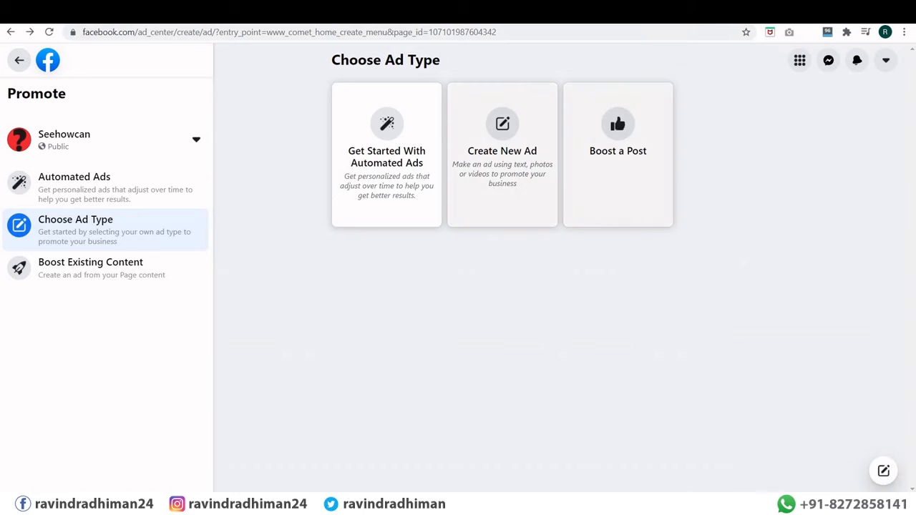
# Step: In the other Facebook tab, choose Ad from the Menu grid to start a new ad
pyautogui.click(315, 13)
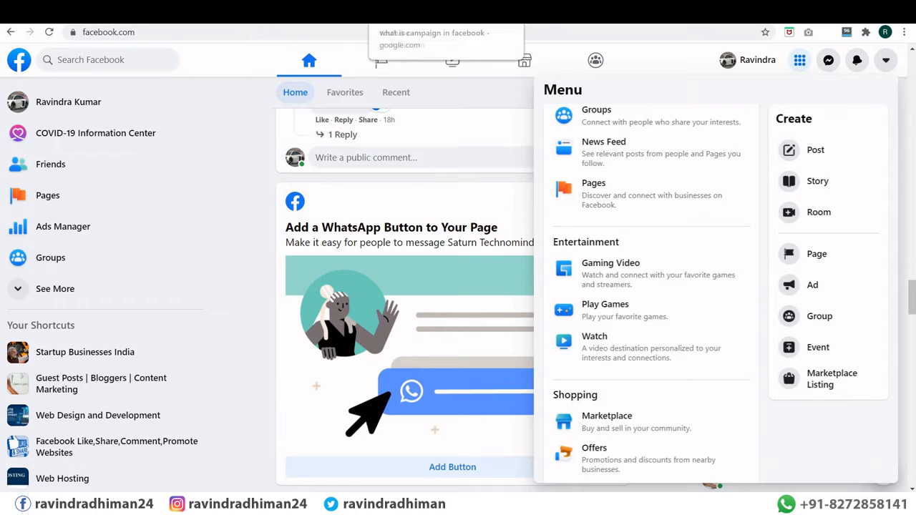
pyautogui.click(800, 60)
pyautogui.click(800, 60)
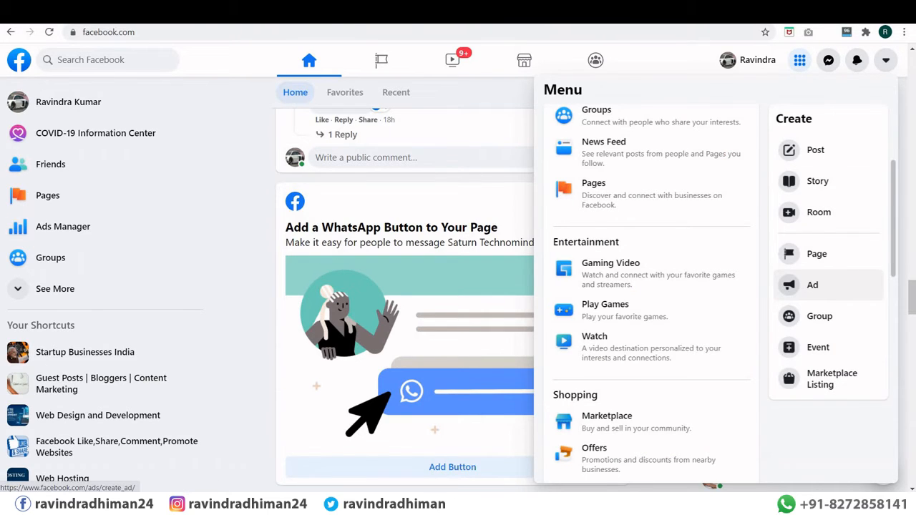
pyautogui.click(813, 285)
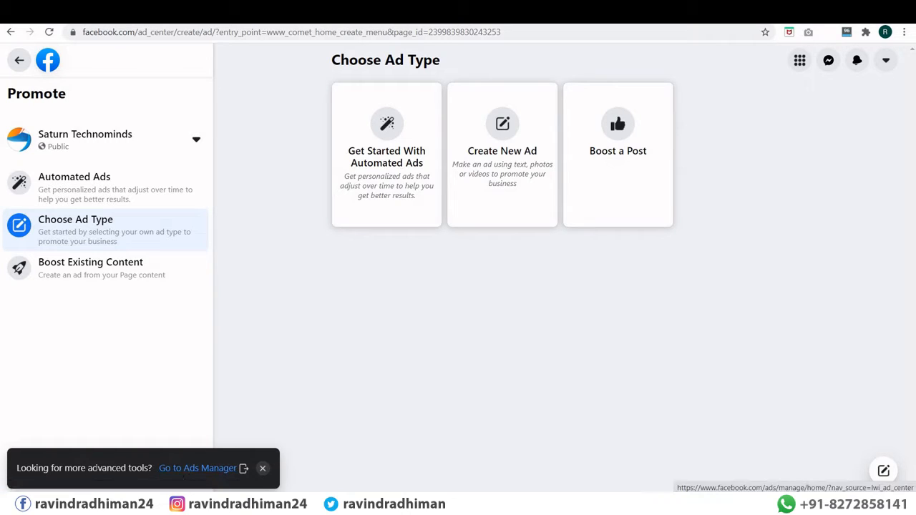
pyautogui.moveTo(153, 473); pyautogui.dragTo(154, 474)
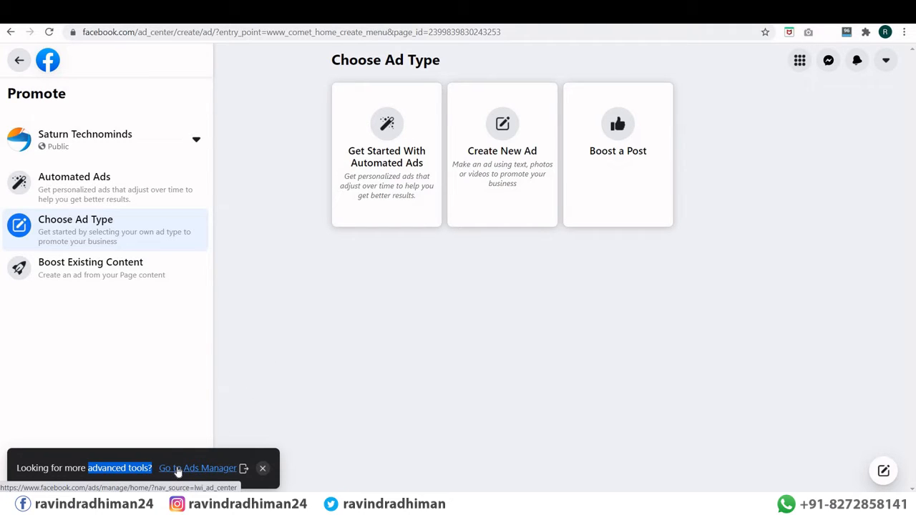
pyautogui.click(246, 288)
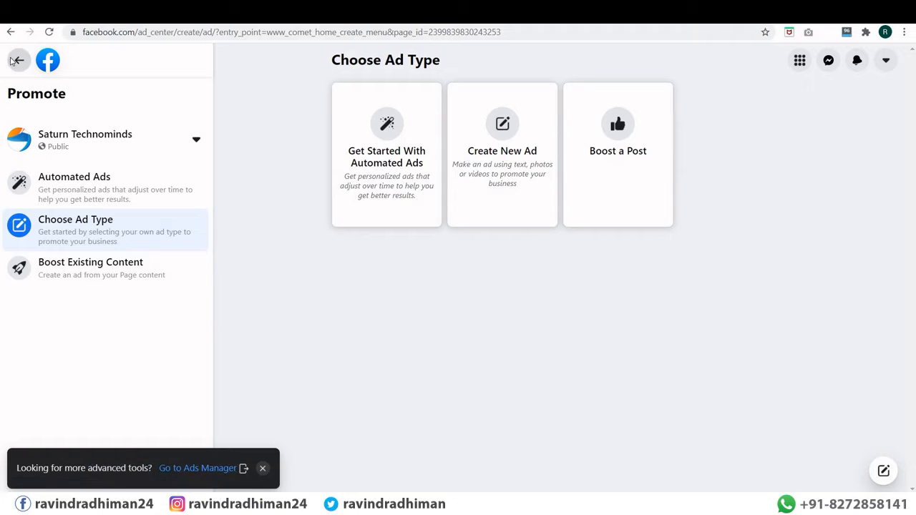
# Step: Return to the home feed, expand the sidebar shortcuts with See More, and open Ads Manager
pyautogui.click(16, 60)
pyautogui.scroll(-1, 56, 236)
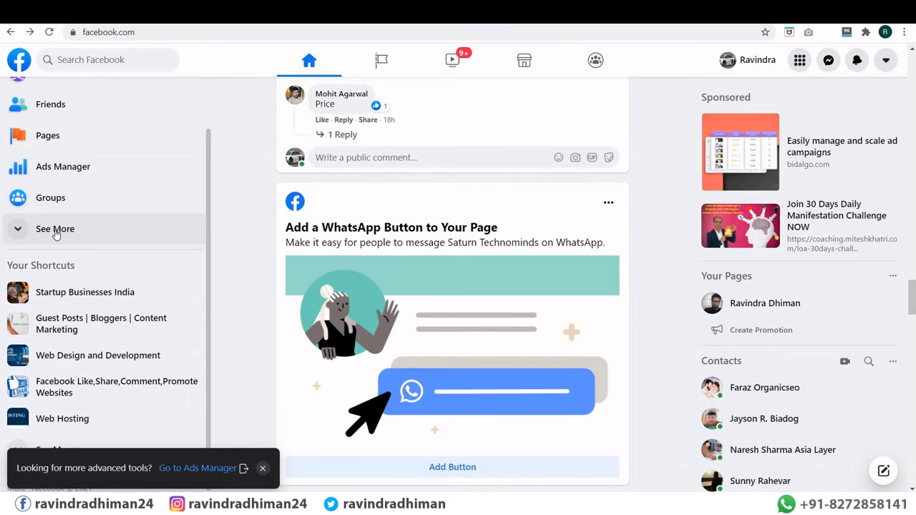
pyautogui.click(55, 231)
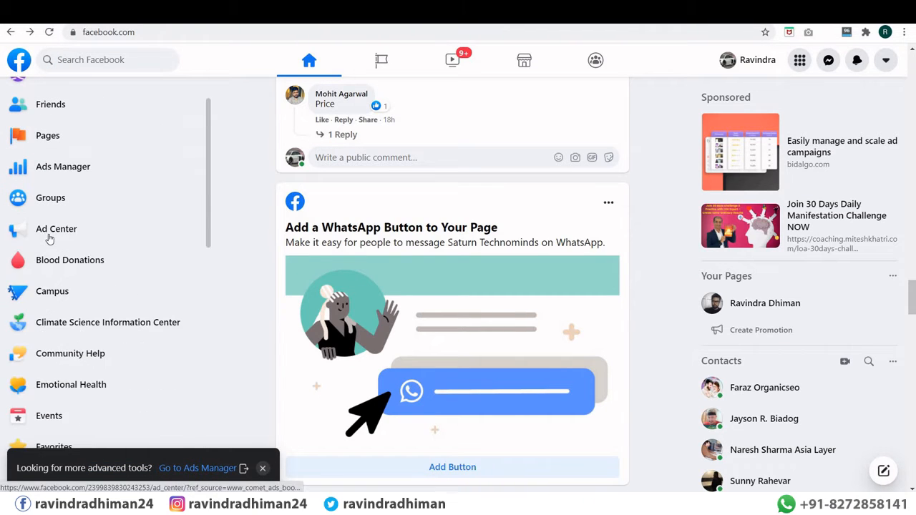
pyautogui.click(57, 169)
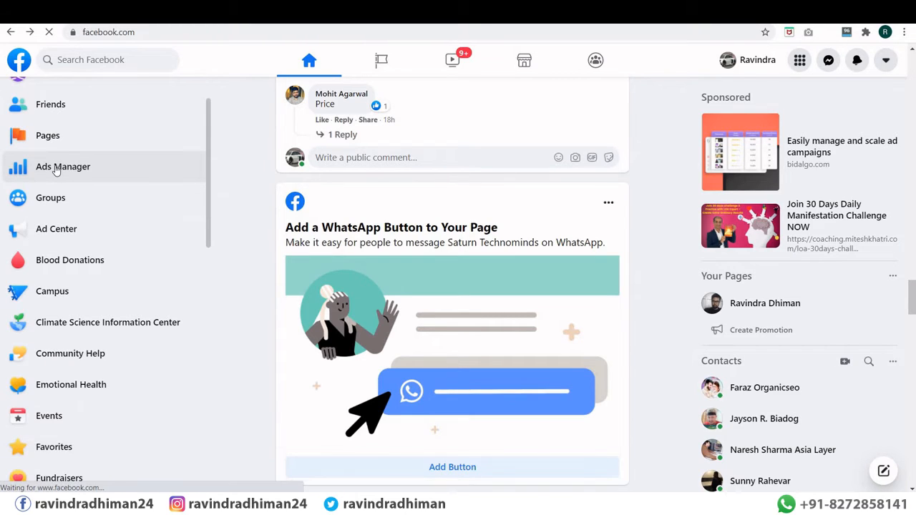
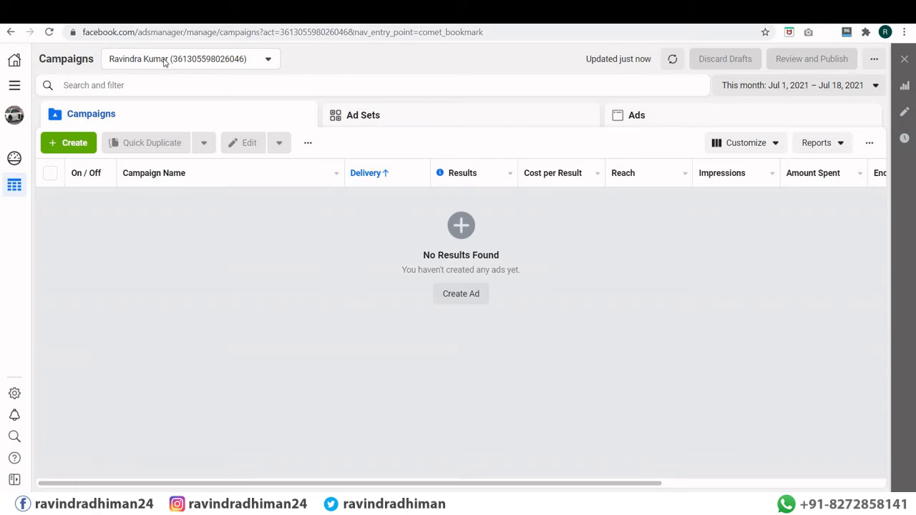
# Step: Keep the current ad account and start a new ad with Create Ad
pyautogui.click(209, 65)
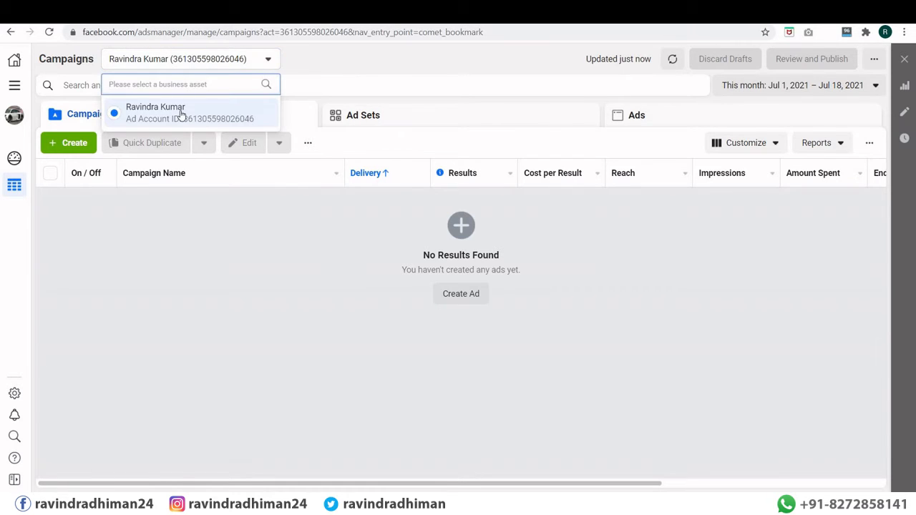
pyautogui.click(211, 63)
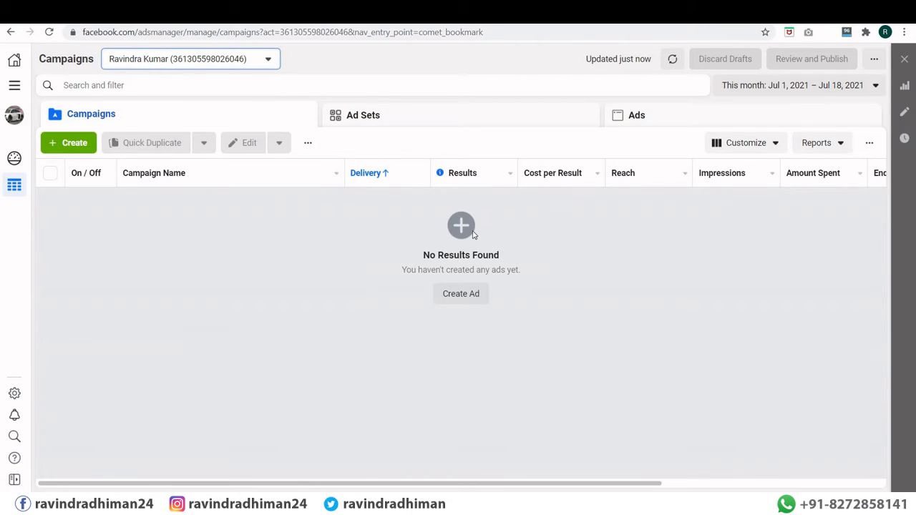
pyautogui.click(458, 297)
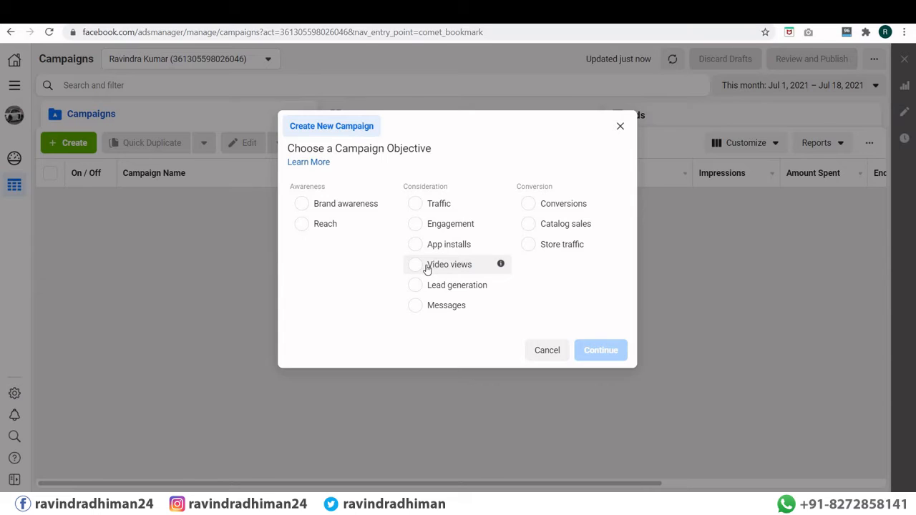
# Step: Compare the Messages, Lead generation, Conversions, Catalog sales and Store traffic objectives
pyautogui.click(415, 306)
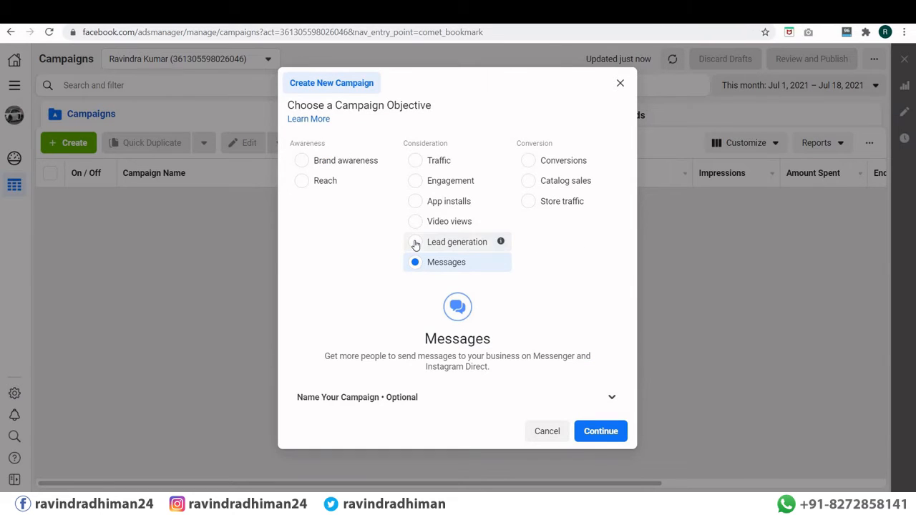
pyautogui.click(416, 244)
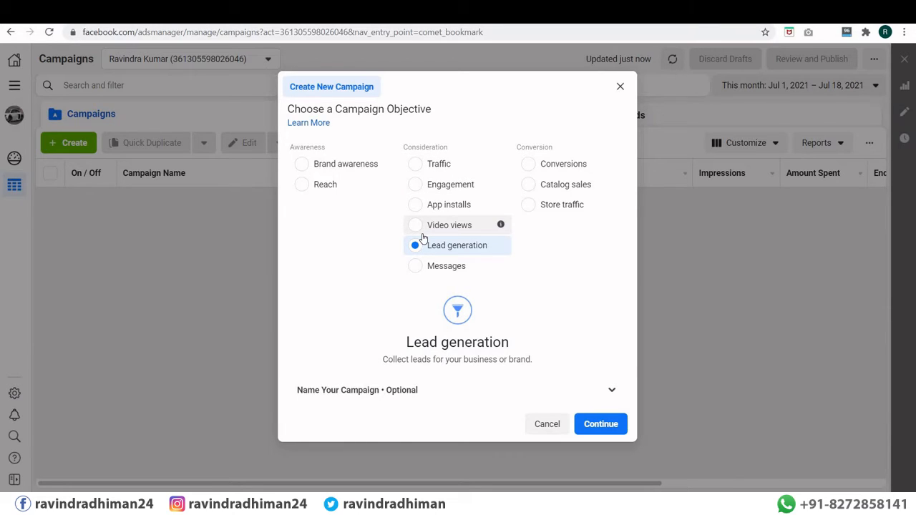
pyautogui.click(530, 165)
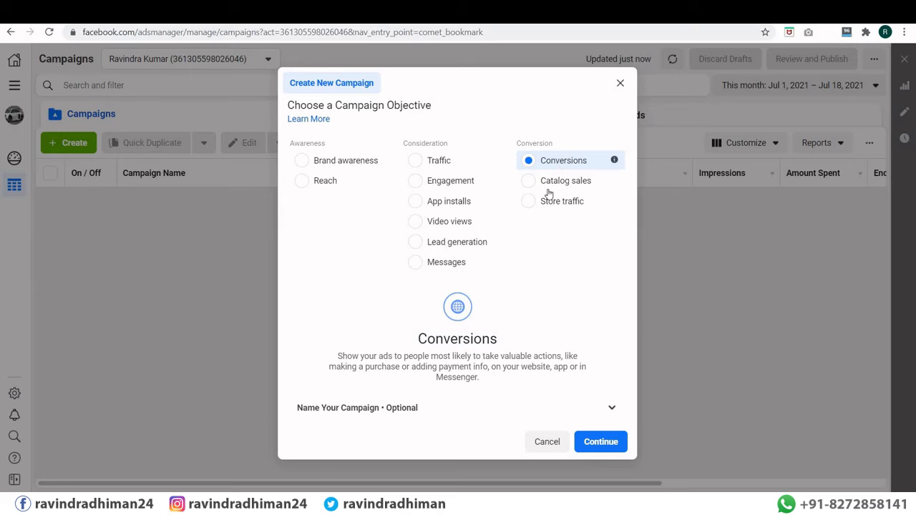
pyautogui.click(530, 184)
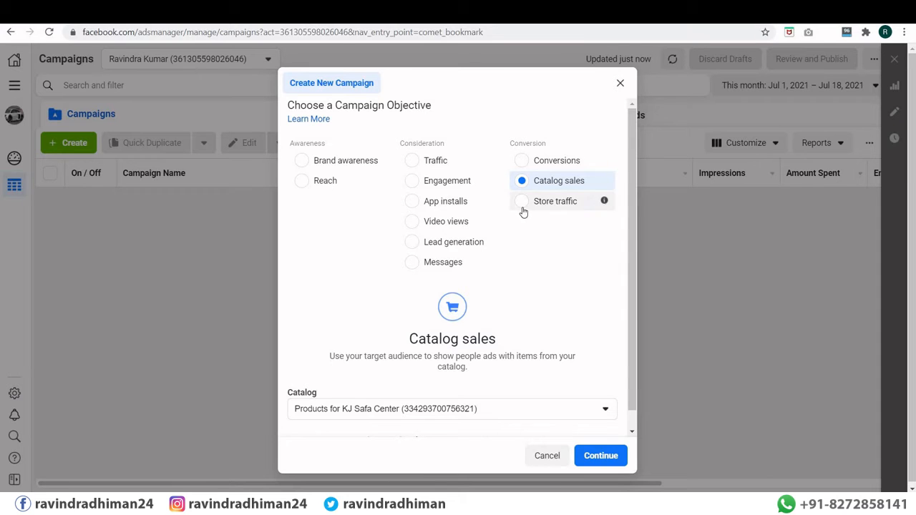
pyautogui.click(522, 205)
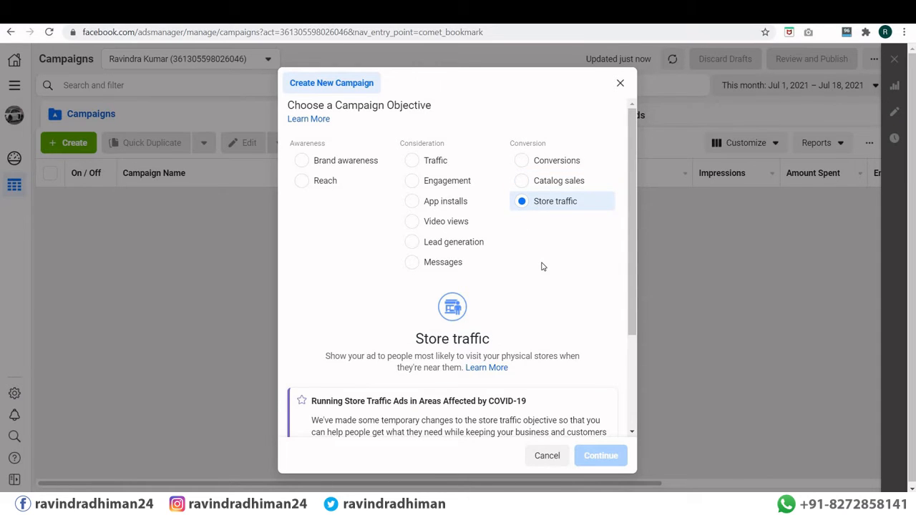
# Step: Review the Store traffic description, then select Lead generation as the objective
pyautogui.scroll(-2, 542, 267)
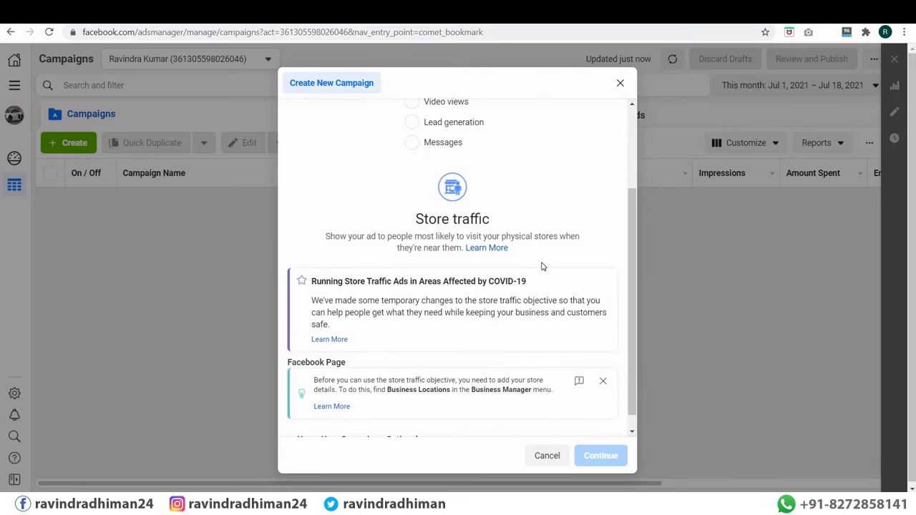
pyautogui.scroll(1, 542, 267)
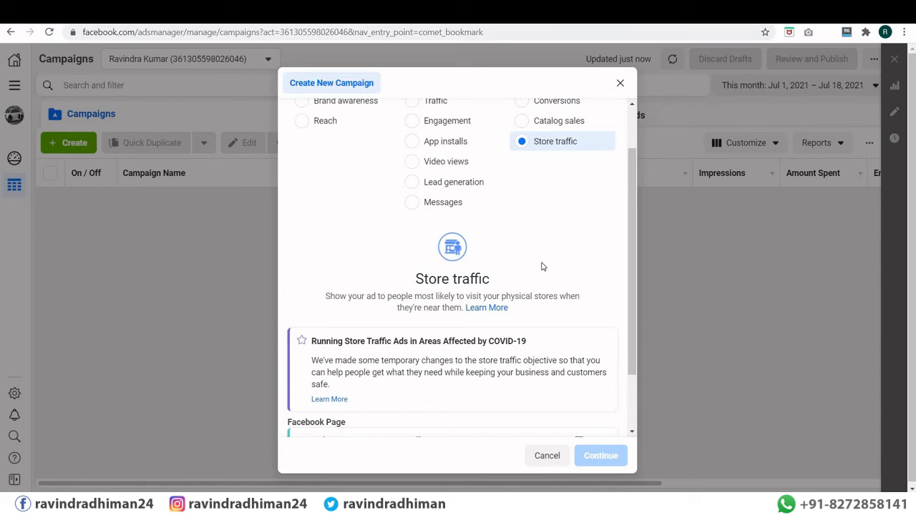
pyautogui.scroll(1, 542, 267)
pyautogui.scroll(-1, 544, 272)
pyautogui.scroll(1, 543, 265)
pyautogui.scroll(-2, 542, 260)
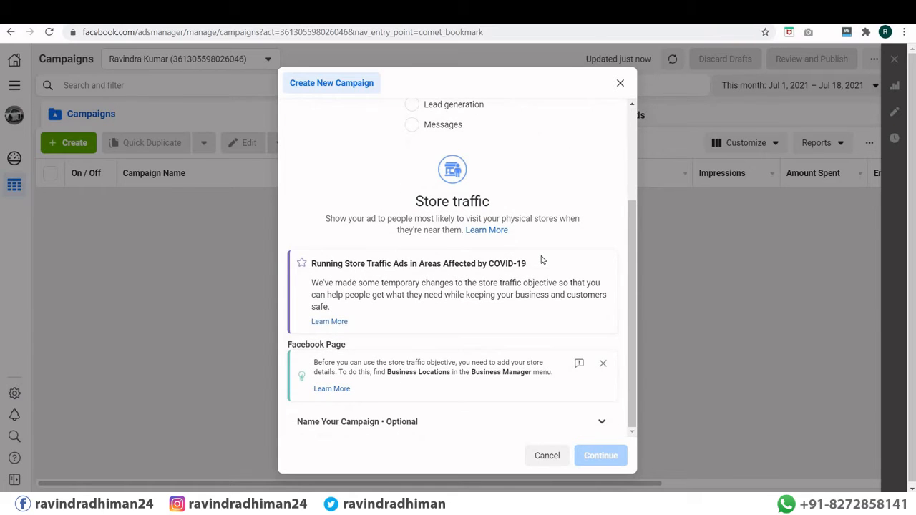
pyautogui.scroll(2, 542, 260)
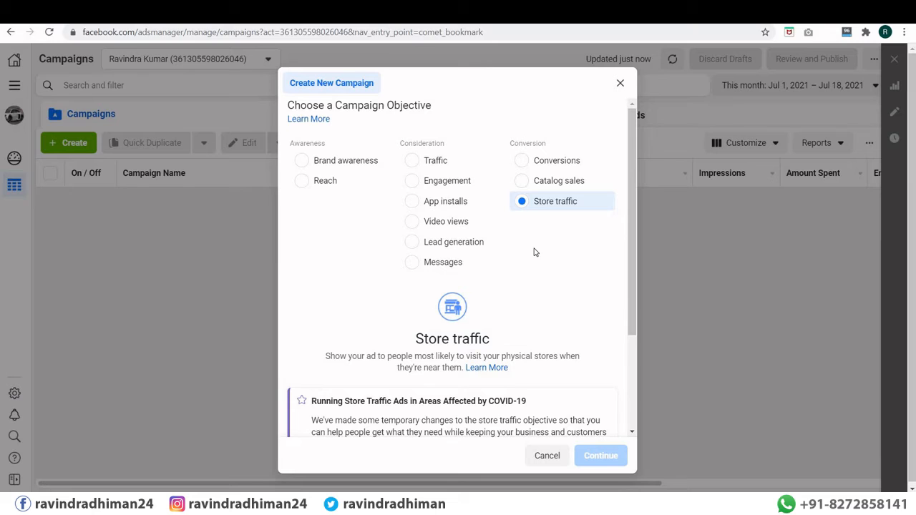
pyautogui.click(412, 245)
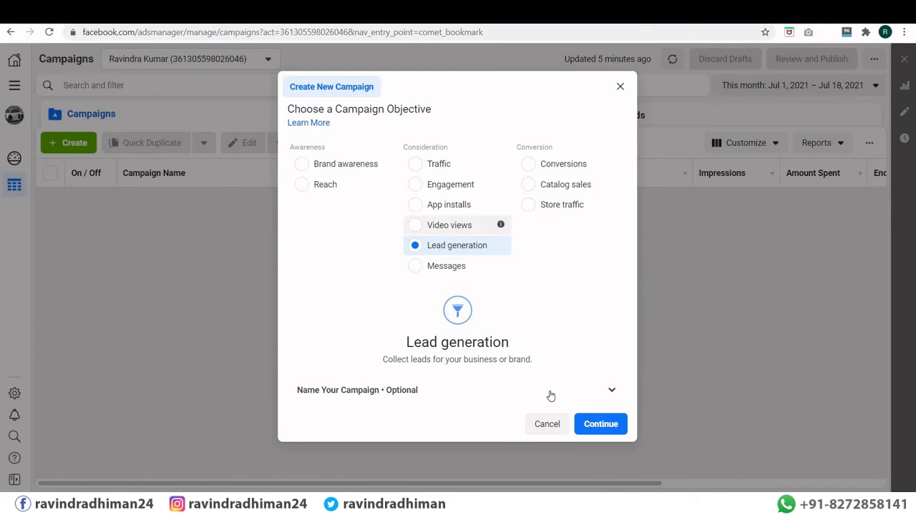
# Step: Create the Lead generation draft and replace its default name with 'Training in Delhi'
pyautogui.click(588, 425)
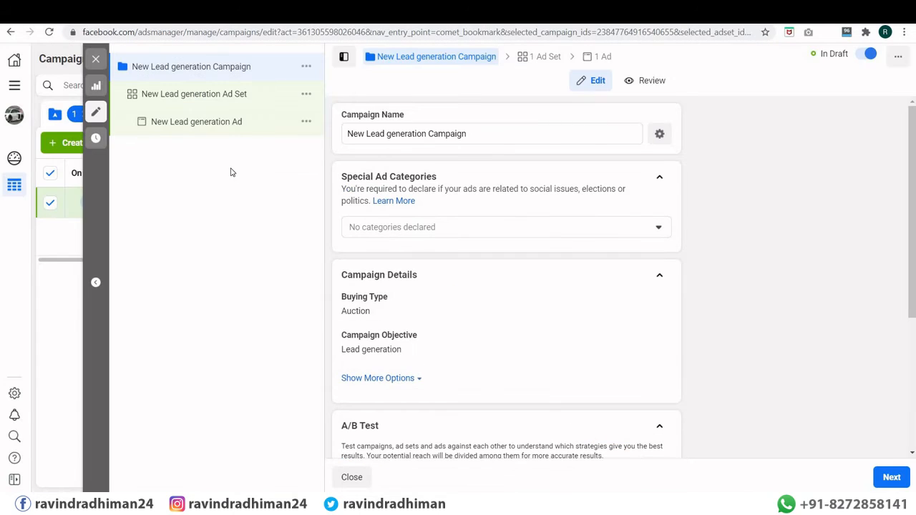
pyautogui.click(498, 135)
pyautogui.moveTo(469, 133); pyautogui.dragTo(356, 145)
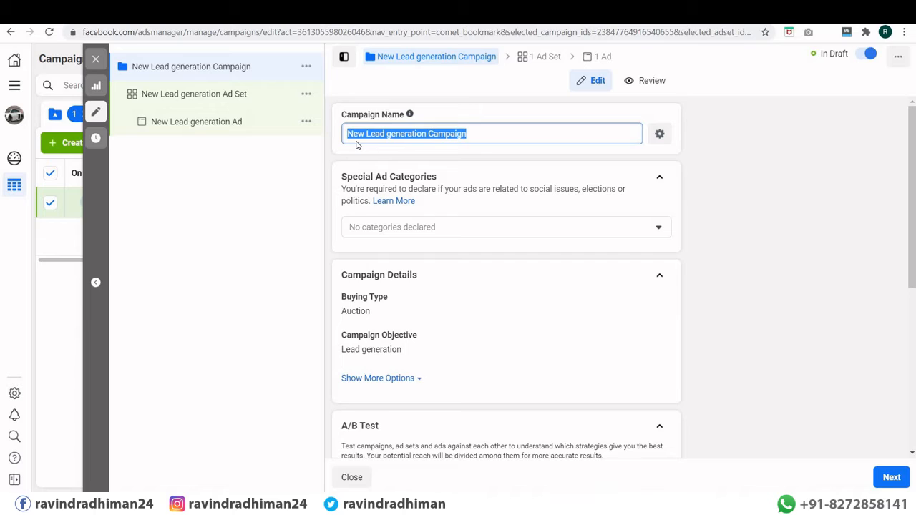
pyautogui.write('Training')
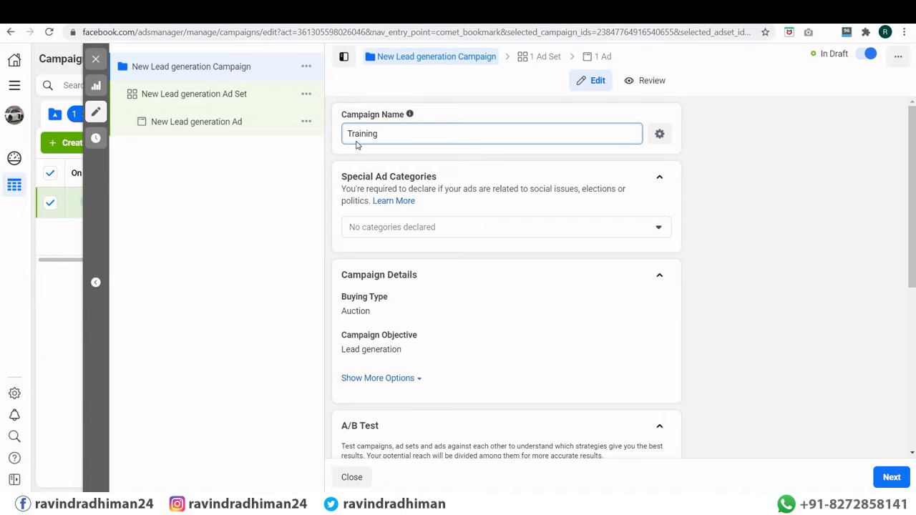
pyautogui.write(' in Delhi')
pyautogui.click(424, 228)
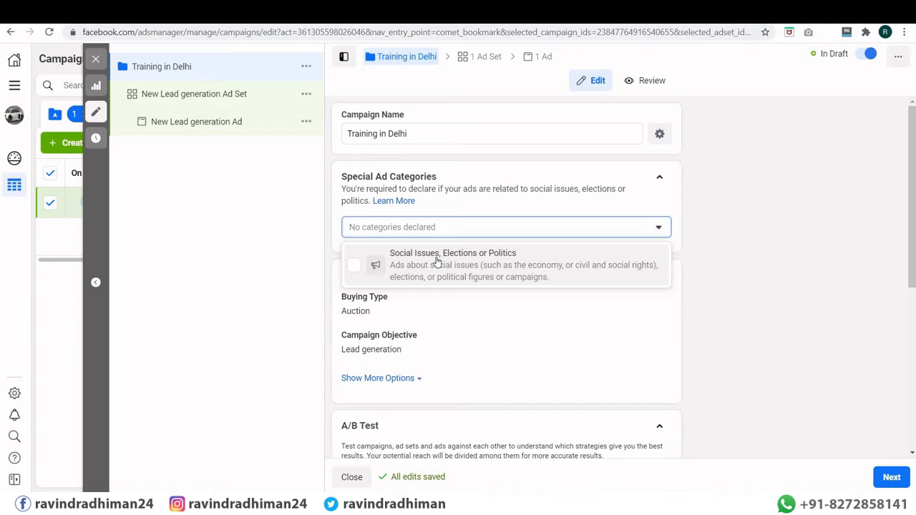
# Step: Leave Special Ad Categories empty, keep Auction buying, and scroll to the spending limit option
pyautogui.click(732, 262)
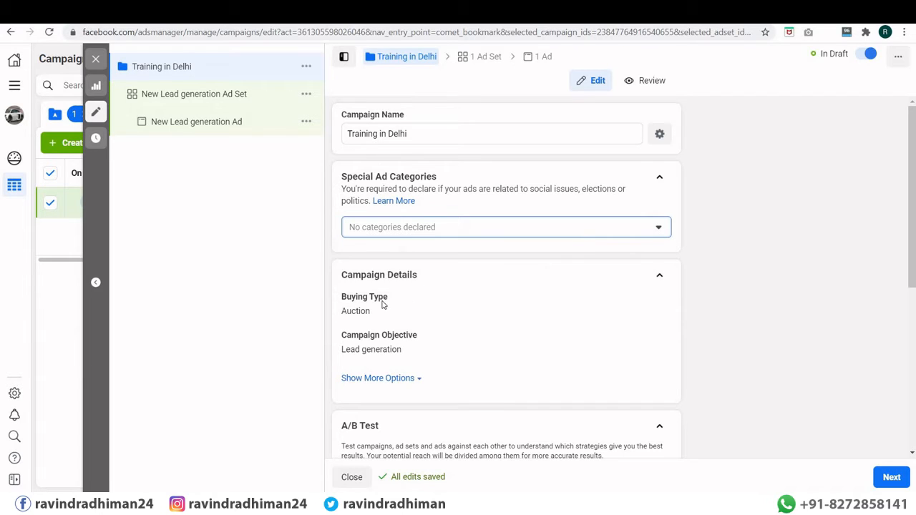
pyautogui.scroll(-2, 377, 296)
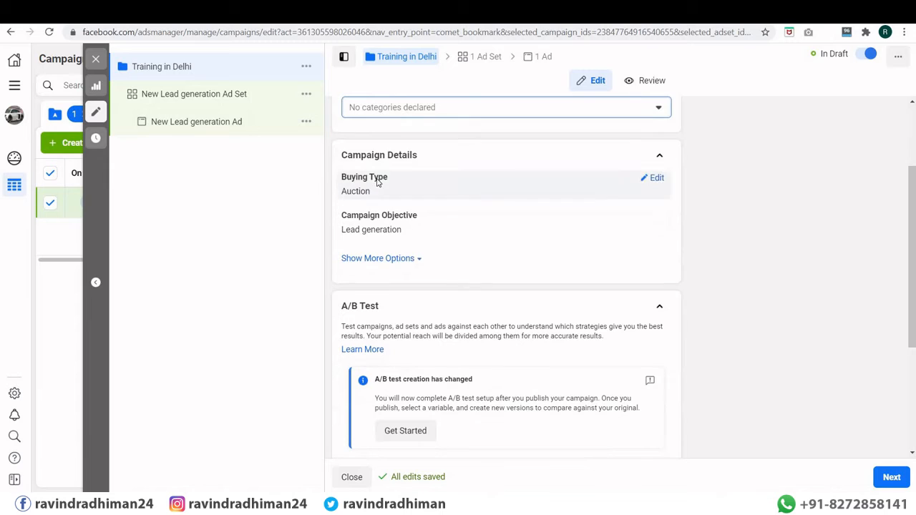
pyautogui.click(661, 180)
pyautogui.click(458, 202)
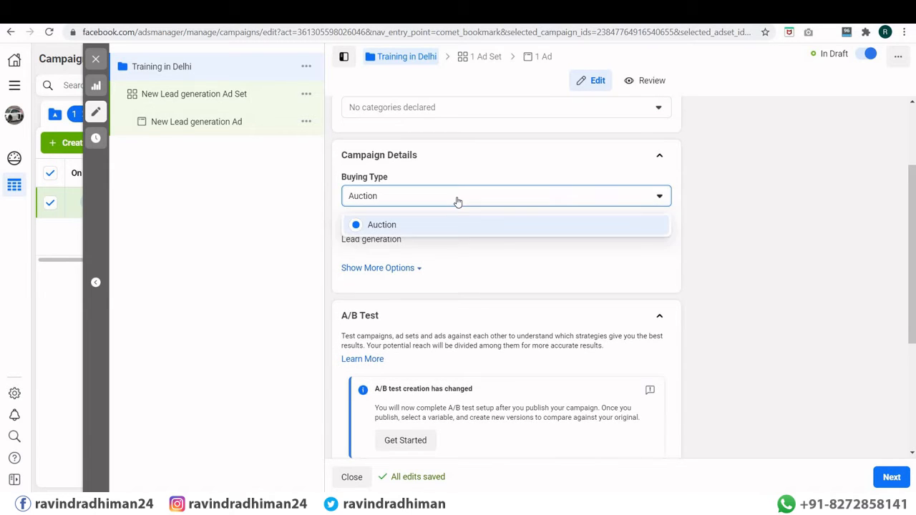
pyautogui.click(458, 202)
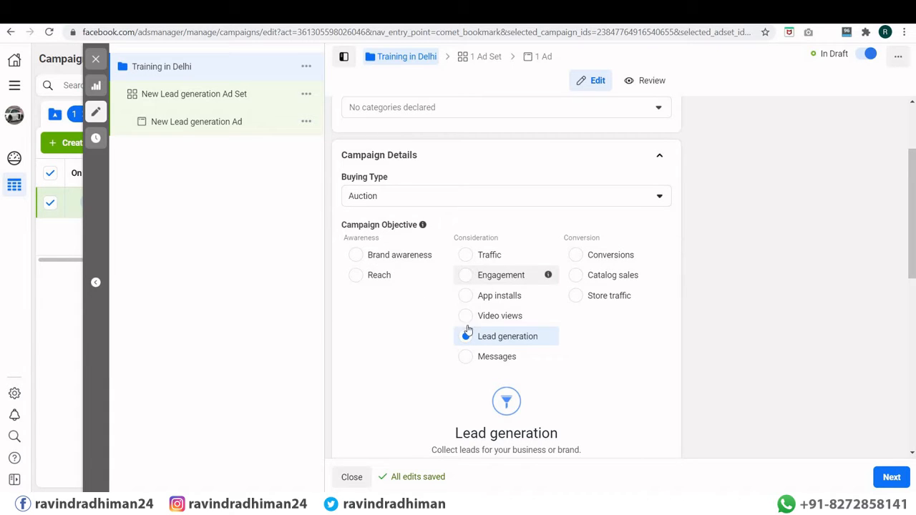
pyautogui.scroll(-1, 477, 284)
pyautogui.scroll(-5, 477, 284)
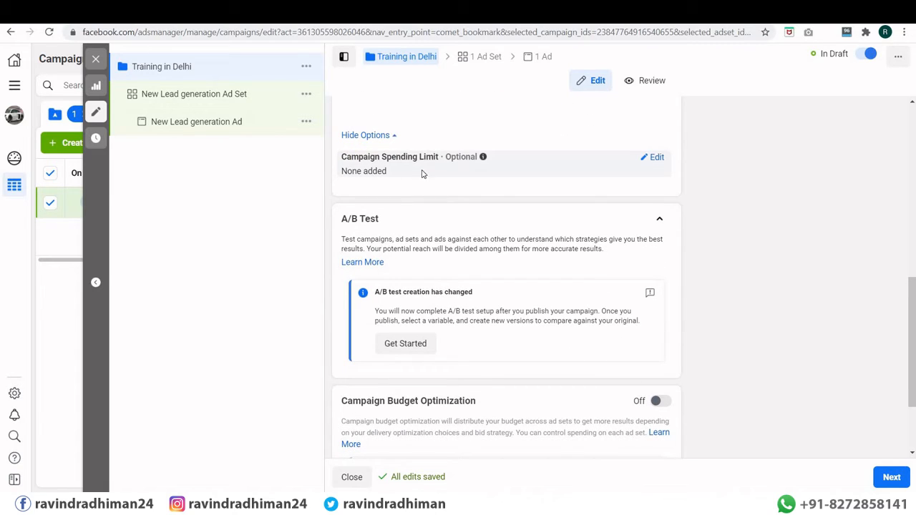
# Step: Turn on a campaign spending limit, trying 5000 but leaving the amount at ₹0.00
pyautogui.click(655, 158)
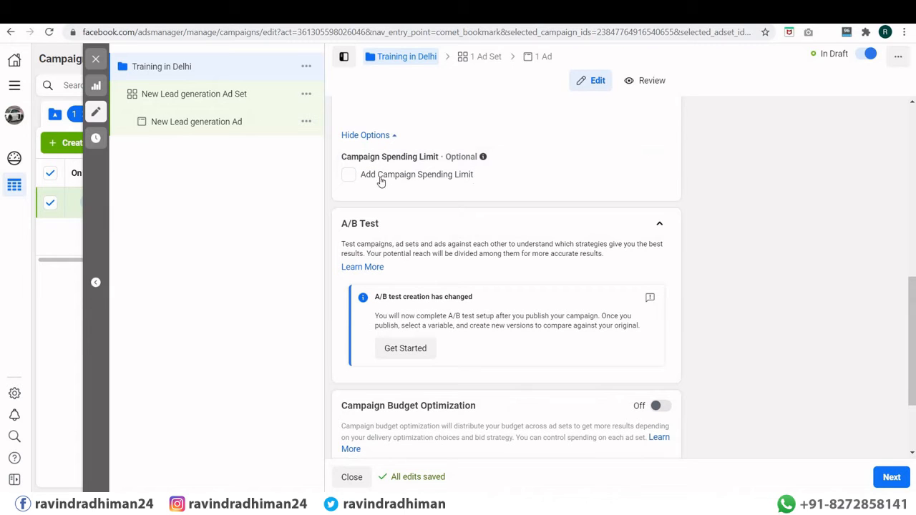
pyautogui.click(349, 176)
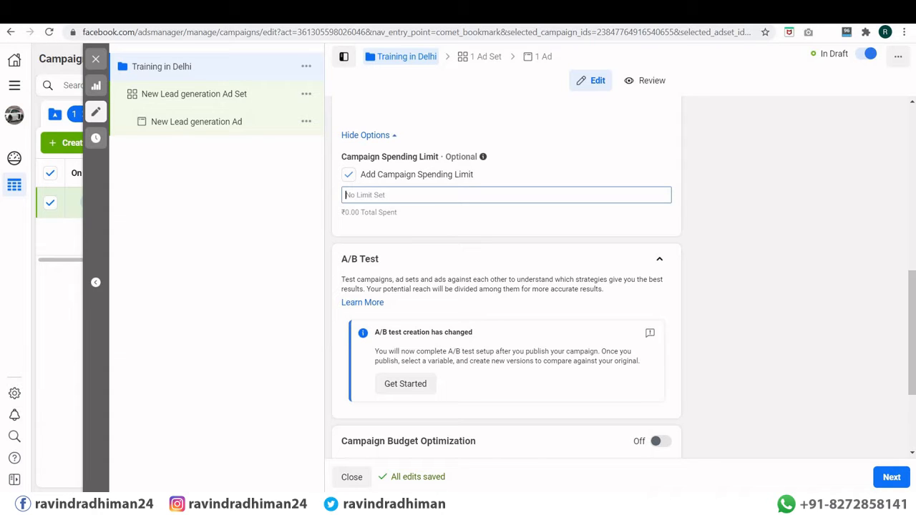
pyautogui.scroll(-1, 437, 176)
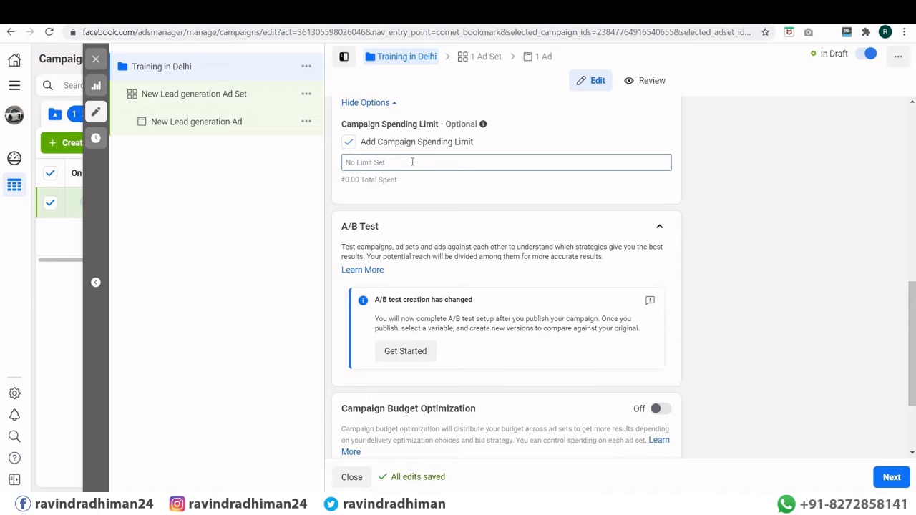
pyautogui.write('500')
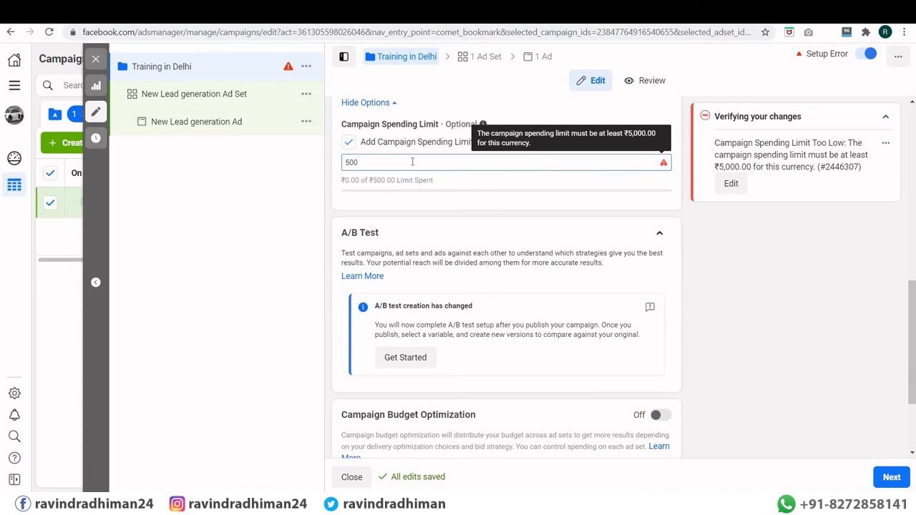
pyautogui.write('0')
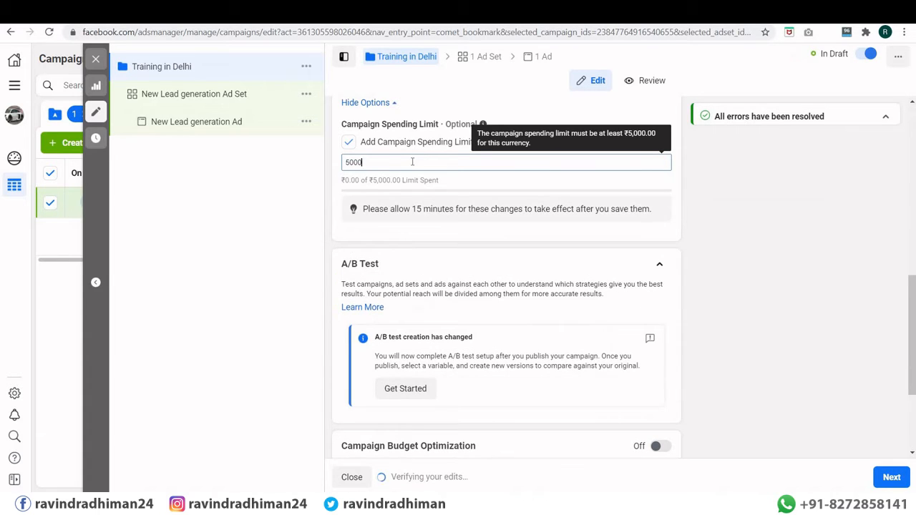
pyautogui.press('BackSpace')
pyautogui.press('BackSpace')
pyautogui.press('BackSpace')
pyautogui.press('BackSpace')
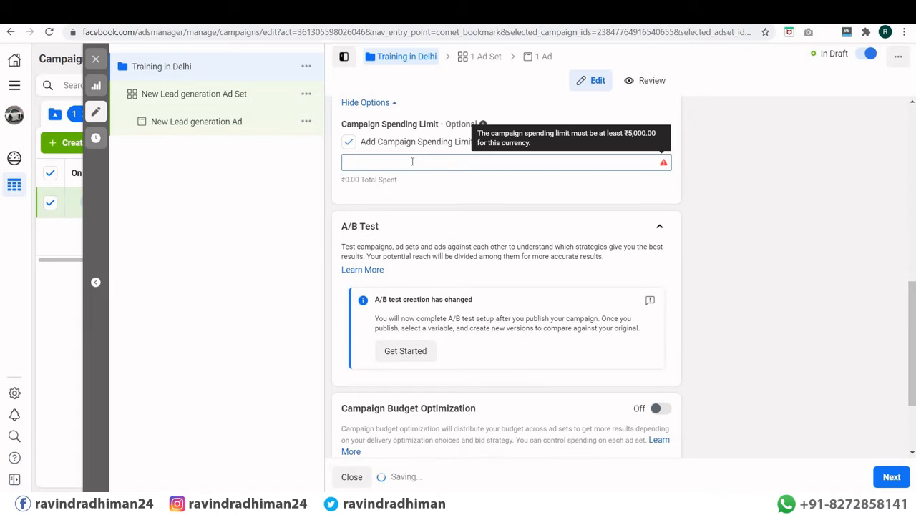
pyautogui.click(691, 202)
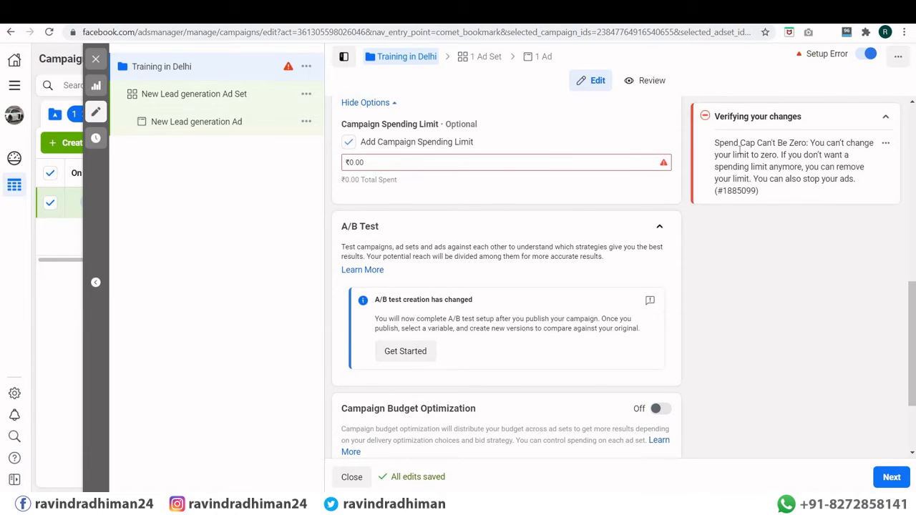
pyautogui.click(414, 160)
pyautogui.write('0')
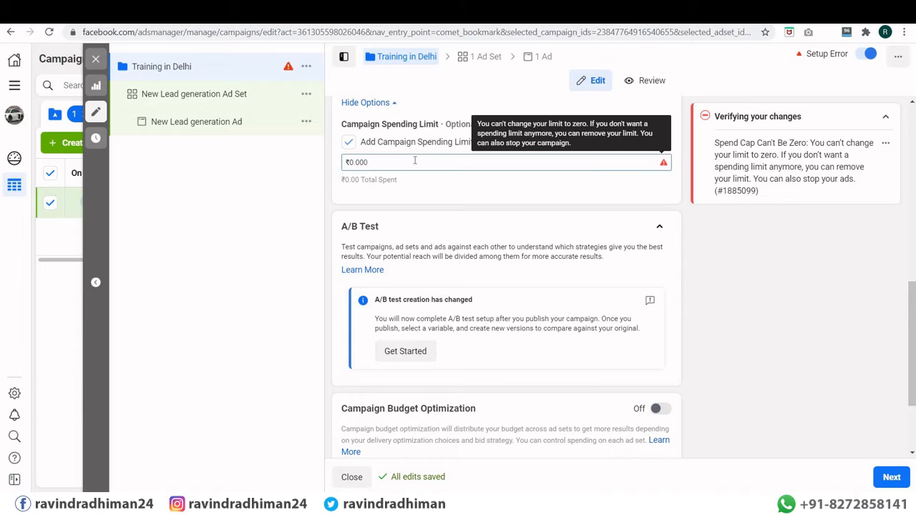
pyautogui.press('BackSpace')
pyautogui.press('BackSpace')
pyautogui.press('BackSpace')
pyautogui.press('BackSpace')
pyautogui.press('BackSpace')
pyautogui.press('BackSpace')
pyautogui.write('0')
pyautogui.click(689, 252)
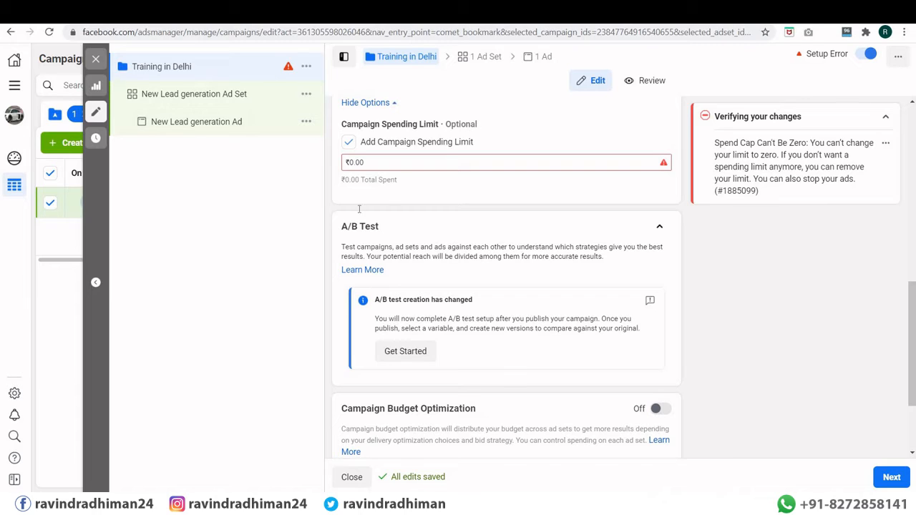
# Step: Remove the campaign spending limit and start an A/B test with this campaign as Version A
pyautogui.click(348, 143)
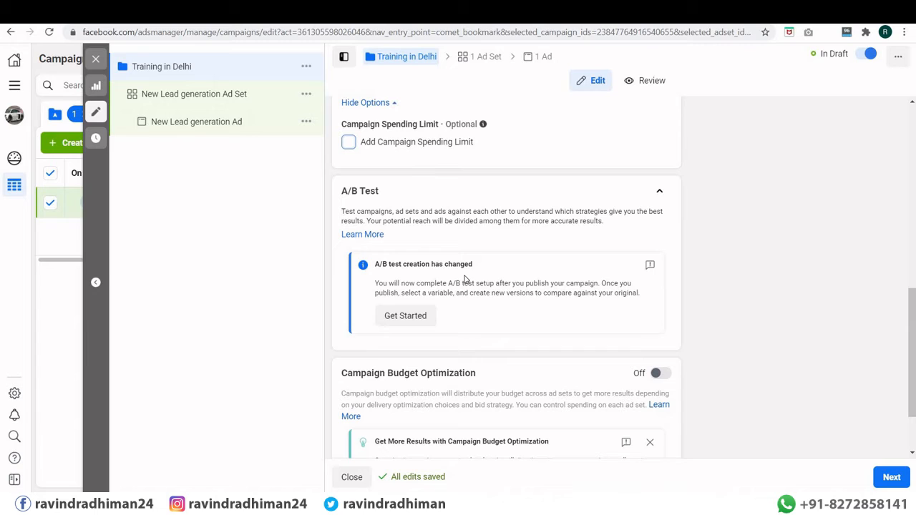
pyautogui.click(415, 322)
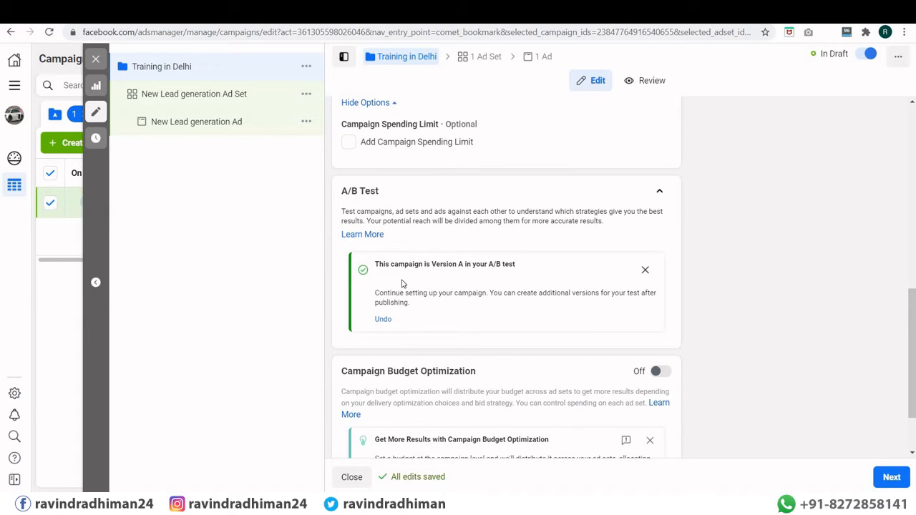
pyautogui.scroll(-2, 402, 284)
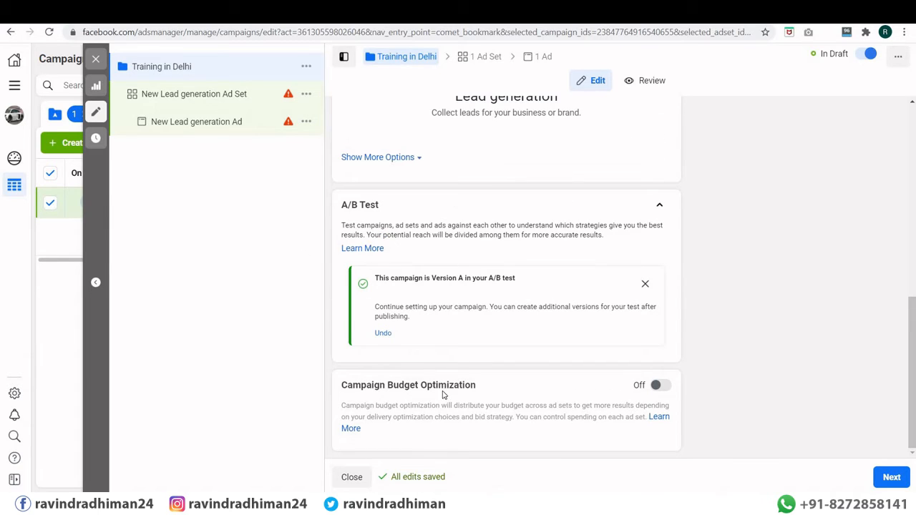
# Step: Enable Campaign Budget Optimization and change the ₹800.00 daily budget to a ₹28,000.00 lifetime budget
pyautogui.click(659, 386)
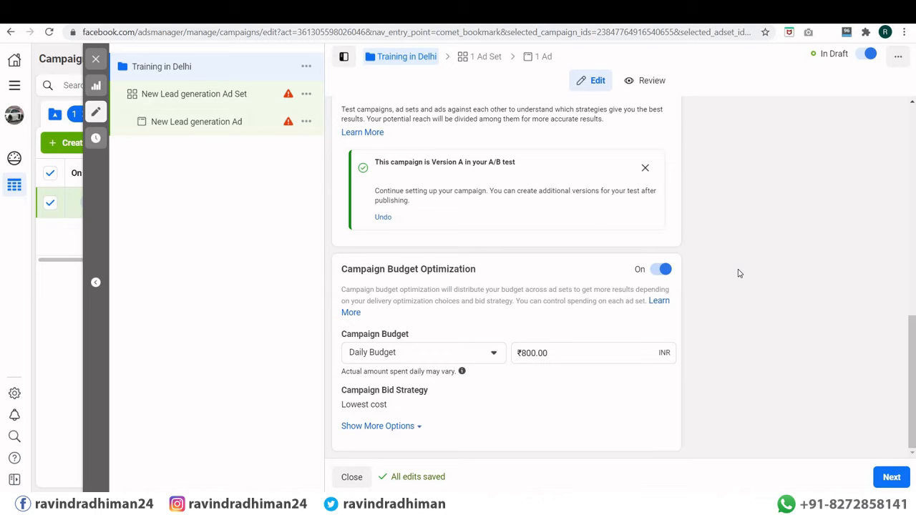
pyautogui.click(366, 358)
pyautogui.click(384, 401)
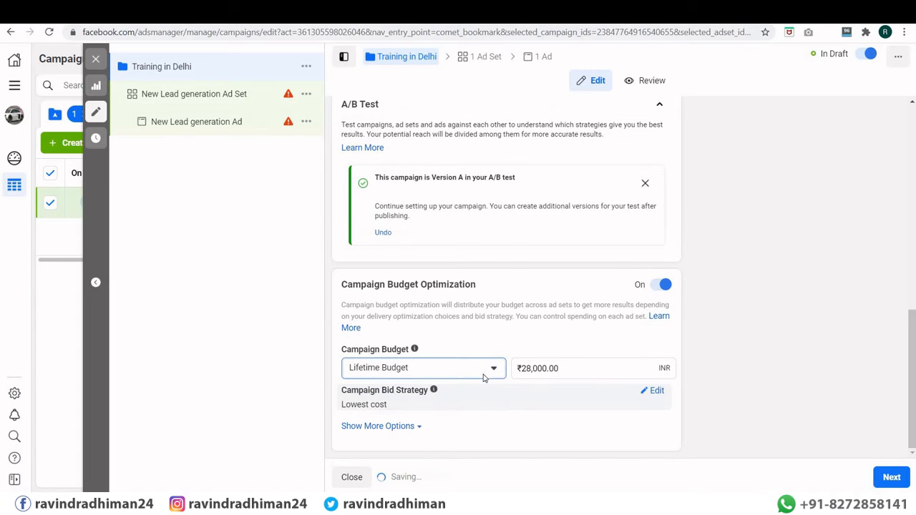
# Step: Set Ad Scheduling to run ads on a schedule, then continue to the ad set
pyautogui.click(385, 428)
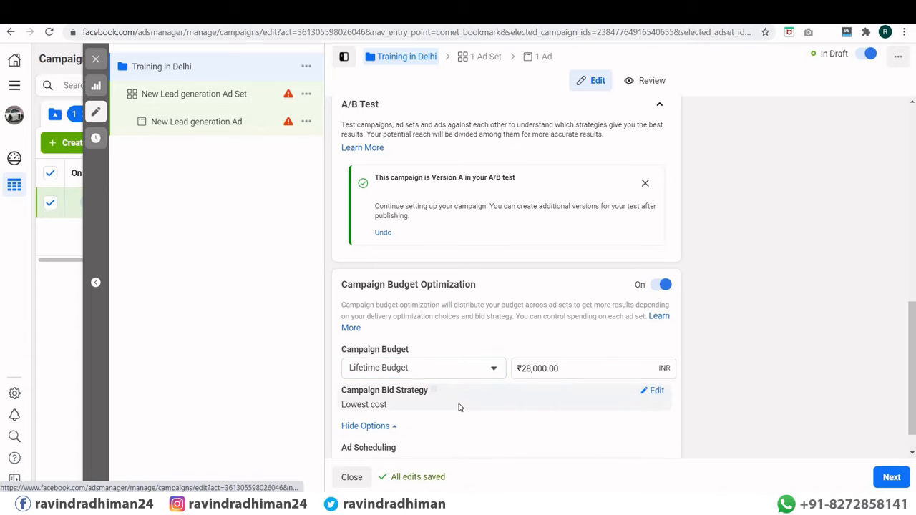
pyautogui.scroll(-1, 459, 407)
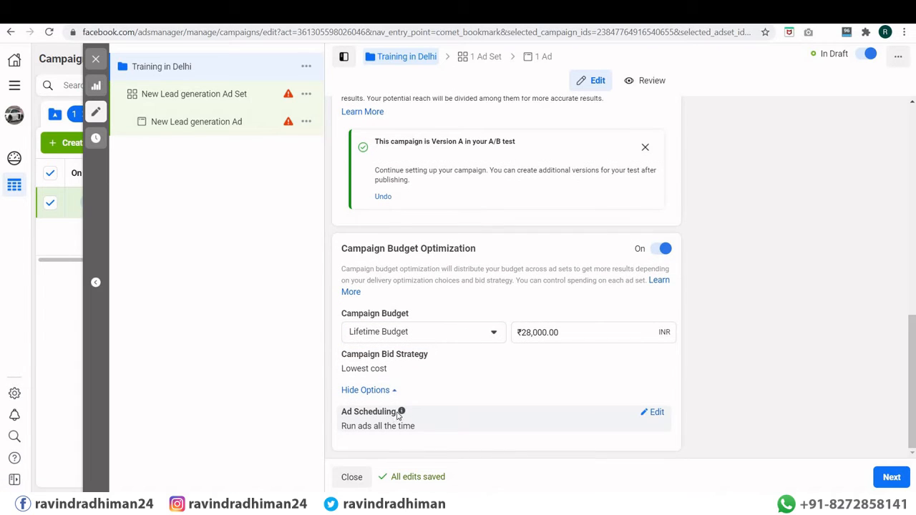
pyautogui.moveTo(401, 413)
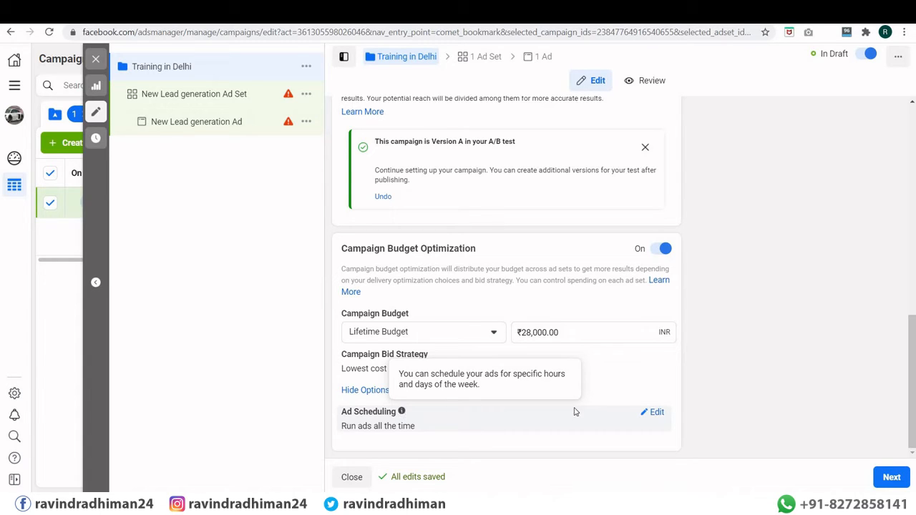
pyautogui.click(654, 412)
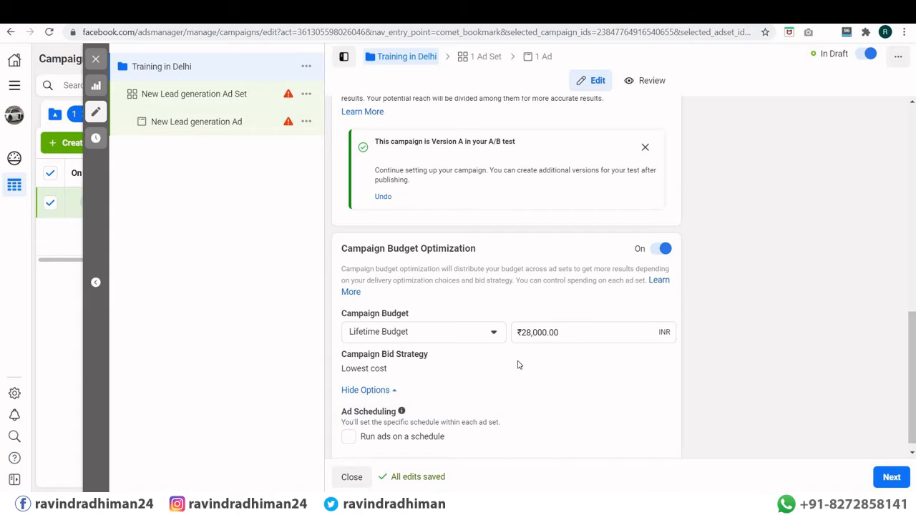
pyautogui.scroll(-1, 393, 407)
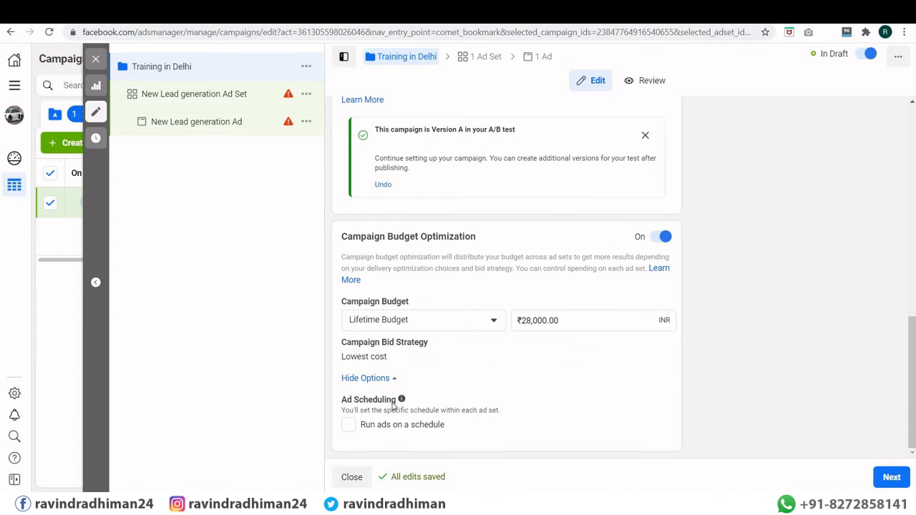
pyautogui.click(374, 427)
pyautogui.scroll(10, 418, 427)
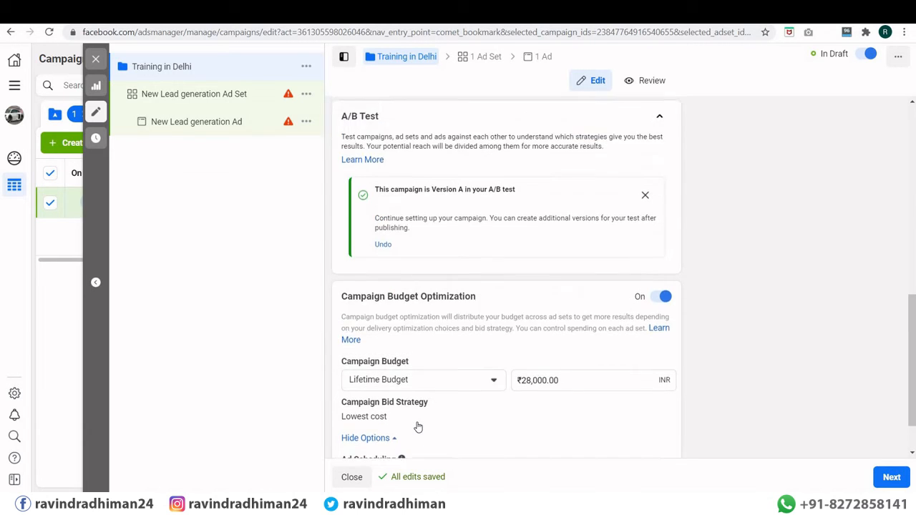
pyautogui.scroll(-10, 418, 427)
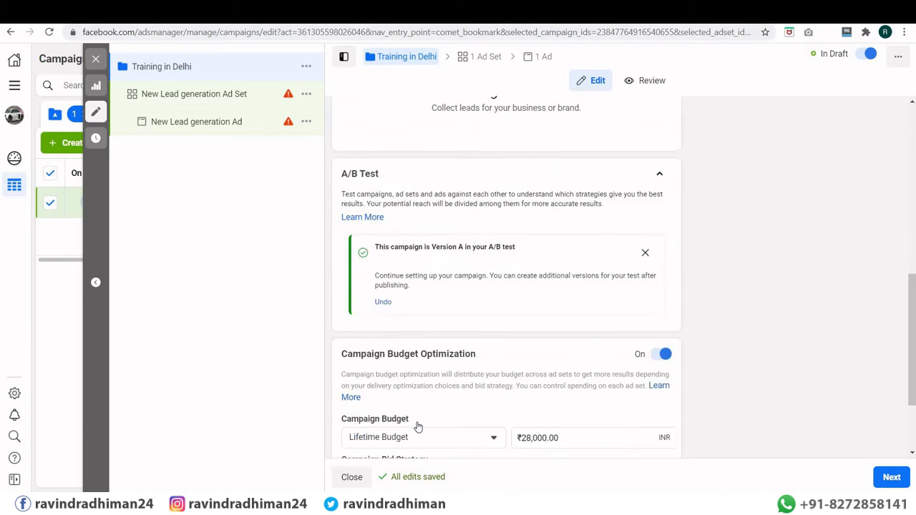
pyautogui.click(891, 477)
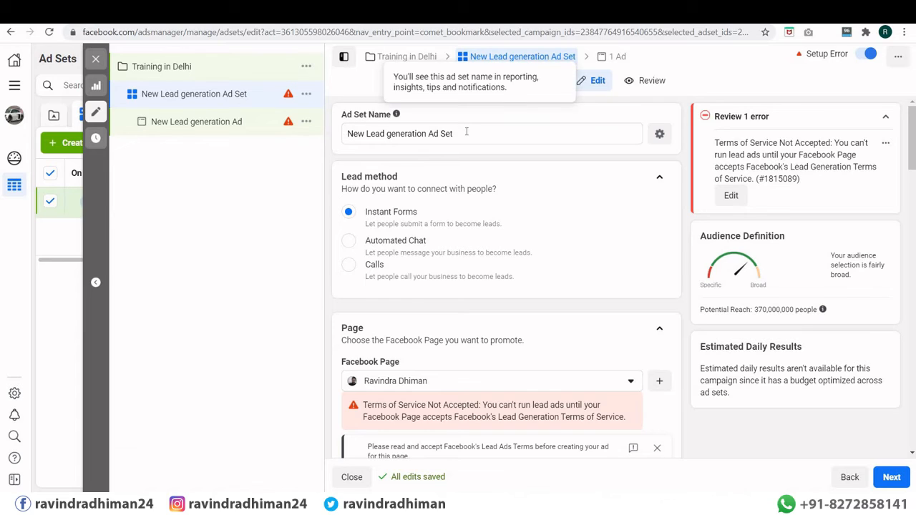
# Step: Select the default name in the Ad Set Name field
pyautogui.moveTo(472, 135); pyautogui.dragTo(329, 141)
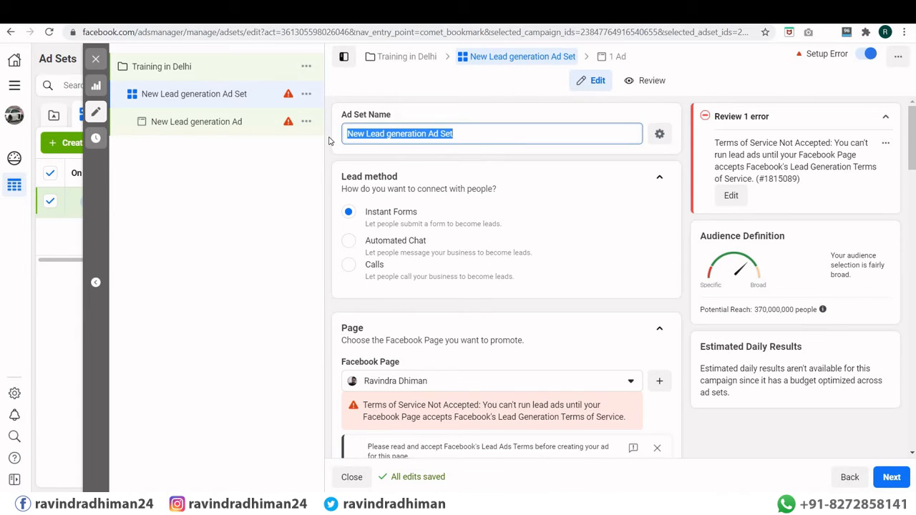
# Step: Name the ad set 'Python Training' and choose Seehowcan as the promoted Facebook Page
pyautogui.write('Pyth')
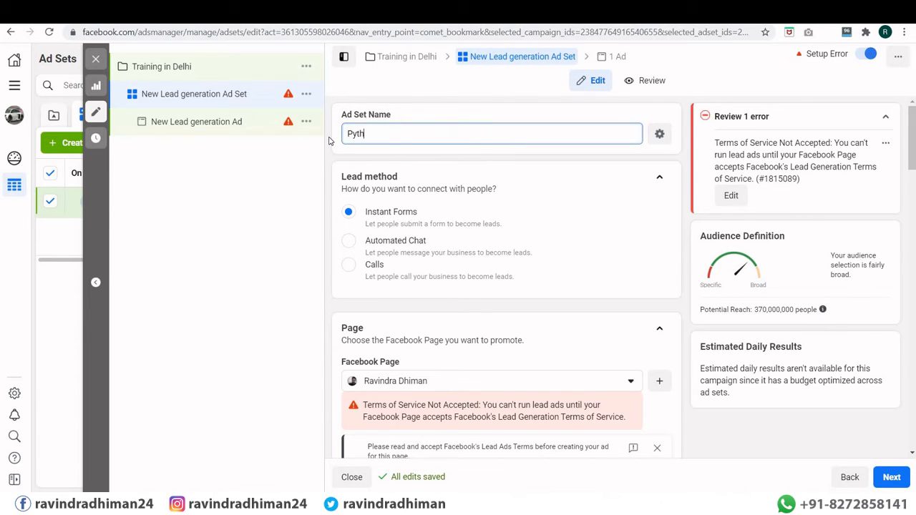
pyautogui.write('on Training')
pyautogui.scroll(-3, 413, 245)
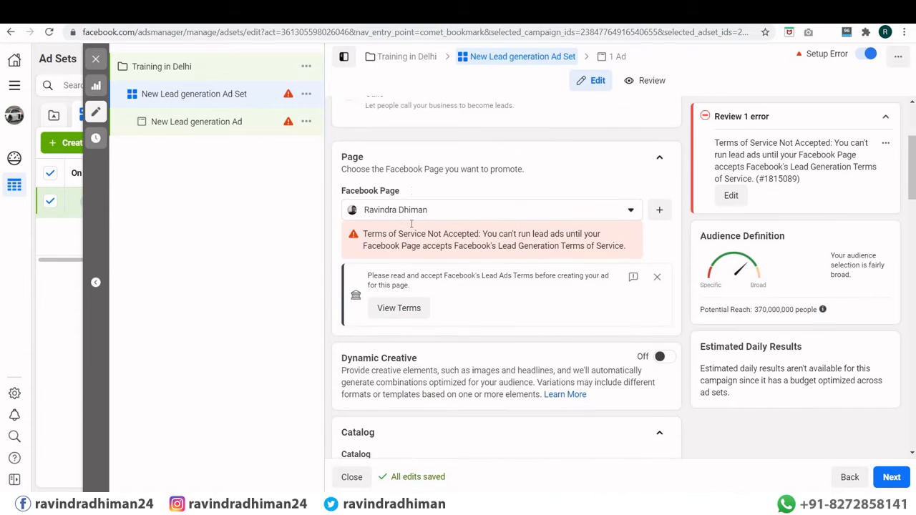
pyautogui.click(412, 209)
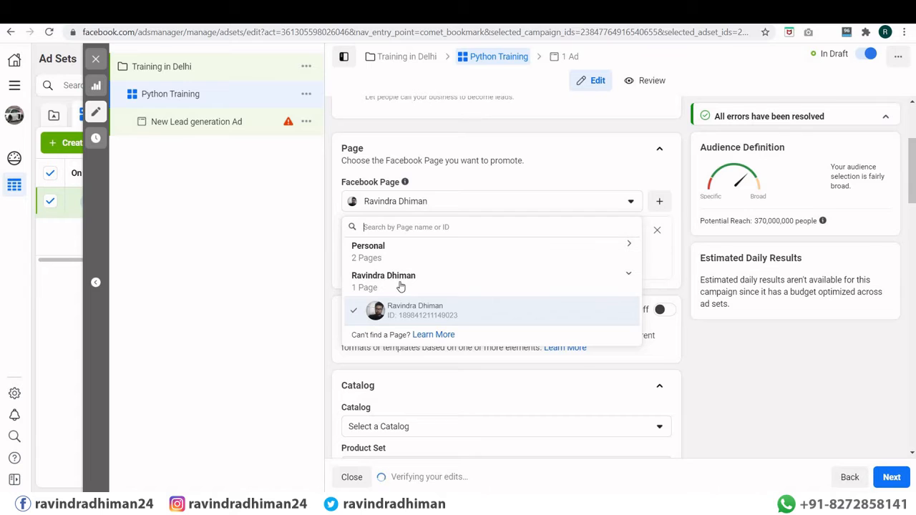
pyautogui.click(370, 250)
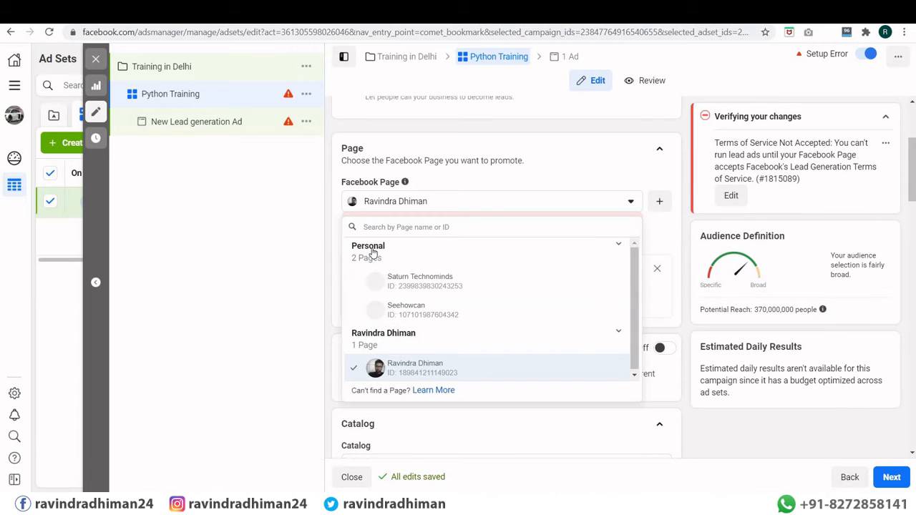
pyautogui.click(402, 309)
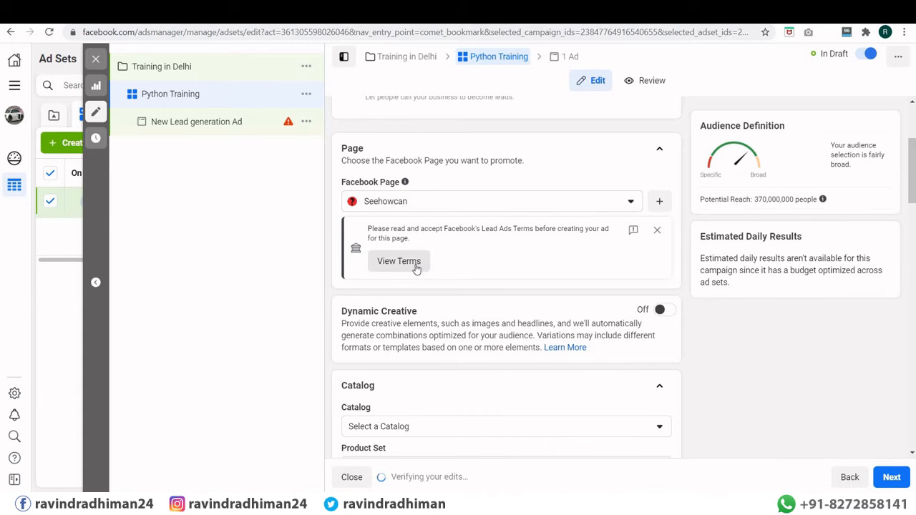
# Step: Accept the Lead Ads Terms for the Seehowcan page
pyautogui.click(401, 262)
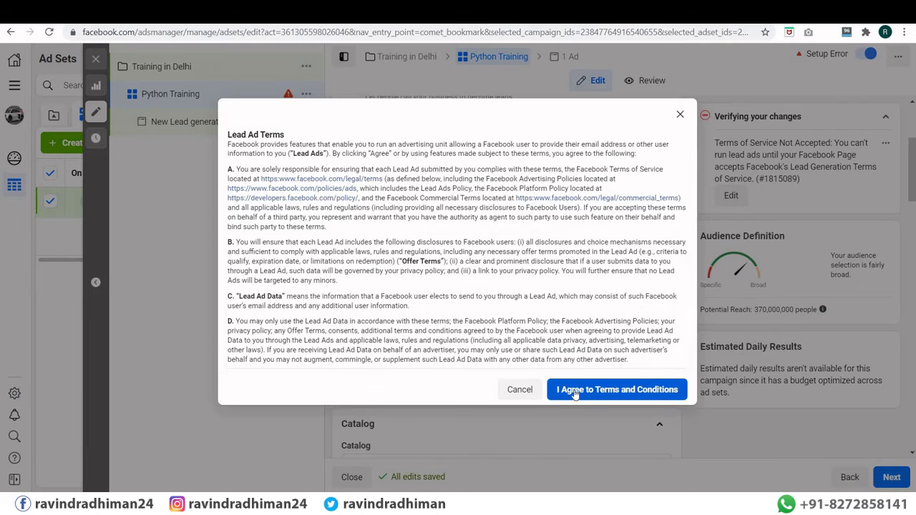
pyautogui.click(575, 393)
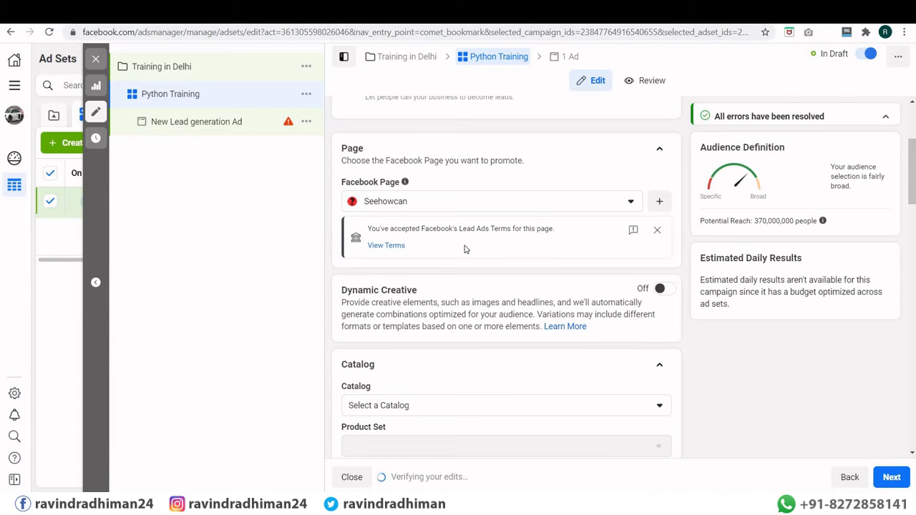
pyautogui.scroll(-3, 463, 249)
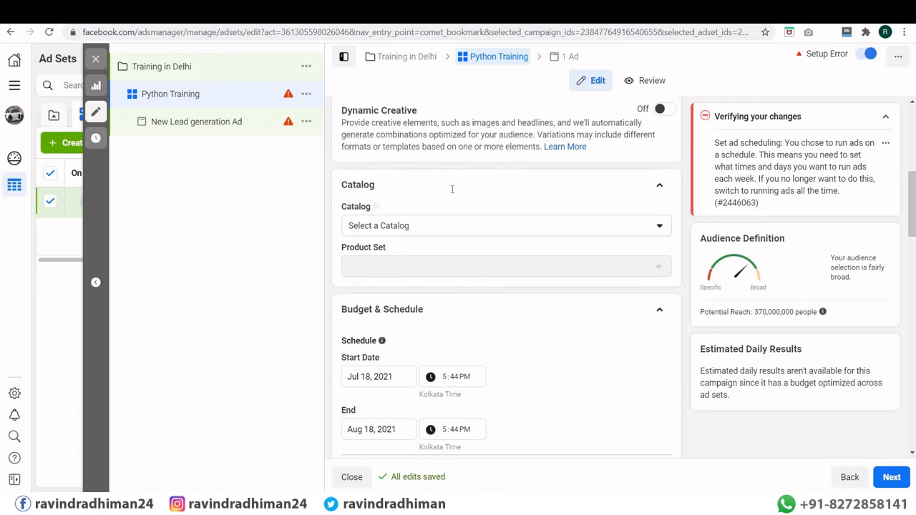
# Step: Turn Dynamic Creative on for the ad set, then switch it back off and confirm the warning
pyautogui.scroll(1, 452, 188)
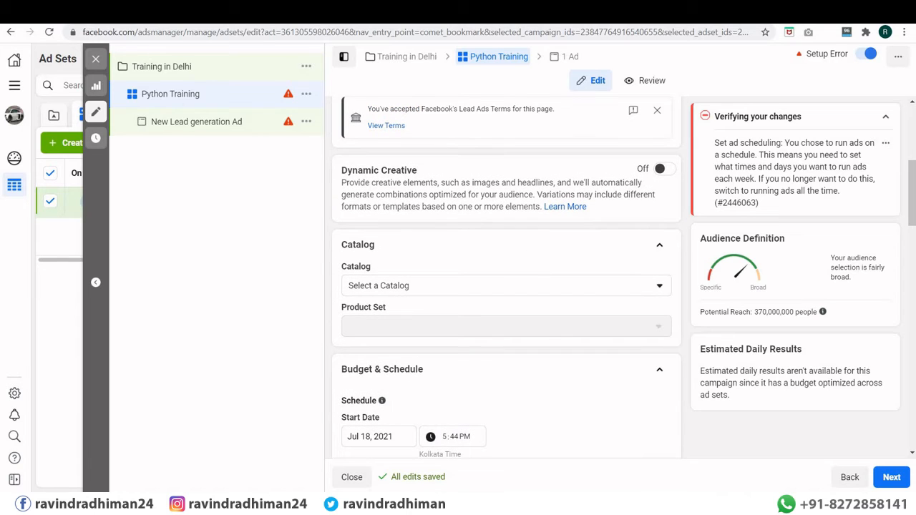
pyautogui.scroll(2, 579, 302)
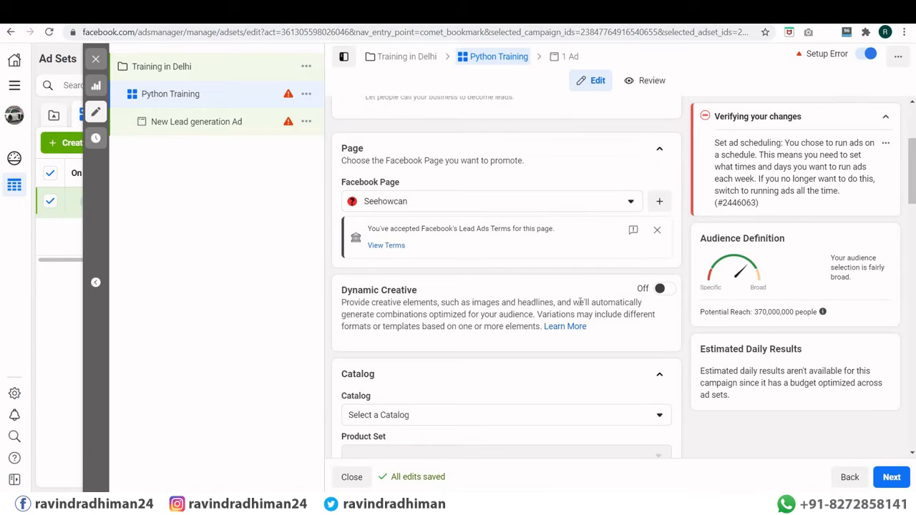
pyautogui.click(666, 290)
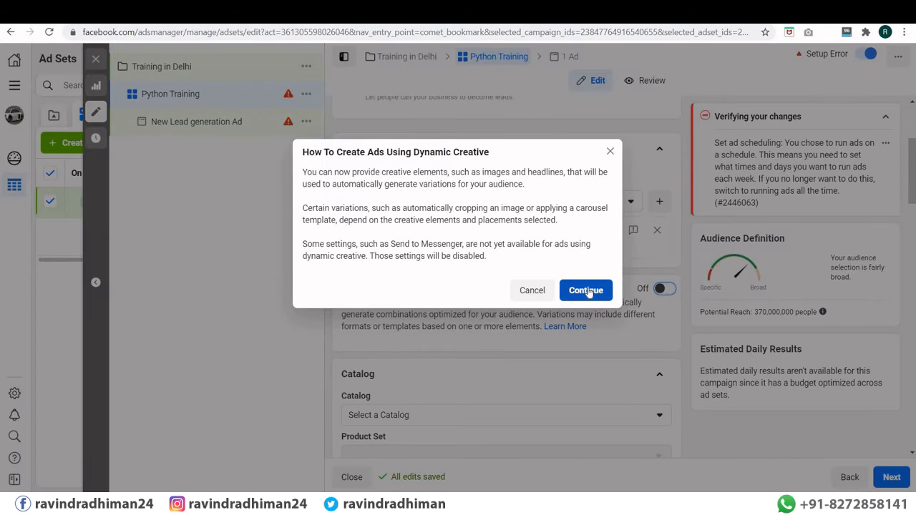
pyautogui.press('Return')
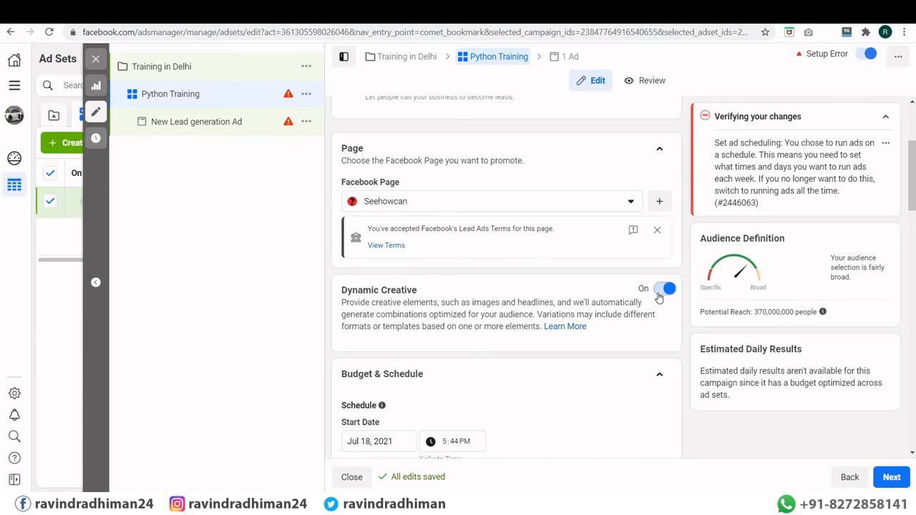
pyautogui.click(660, 294)
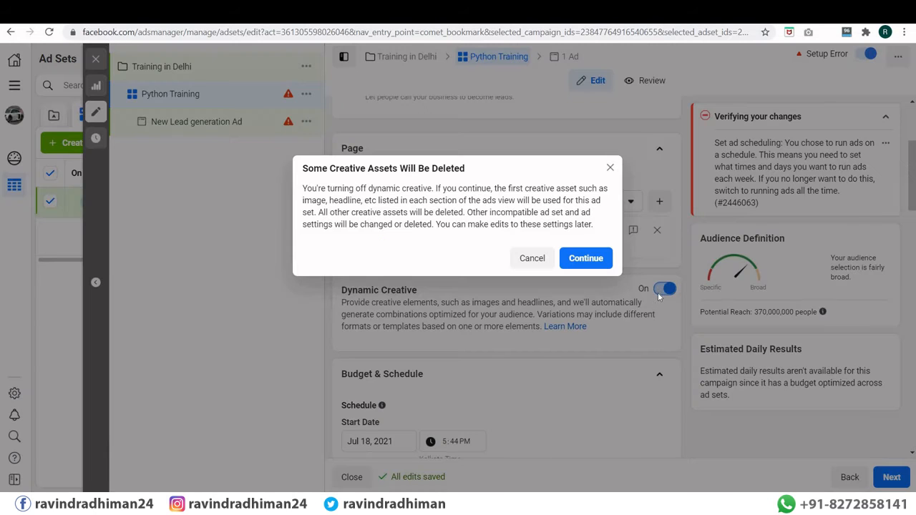
pyautogui.click(586, 258)
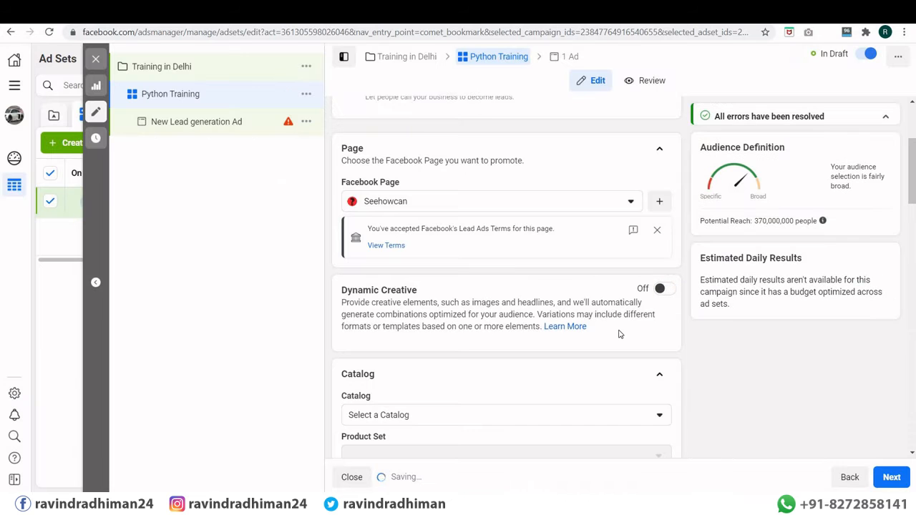
pyautogui.scroll(-3, 389, 207)
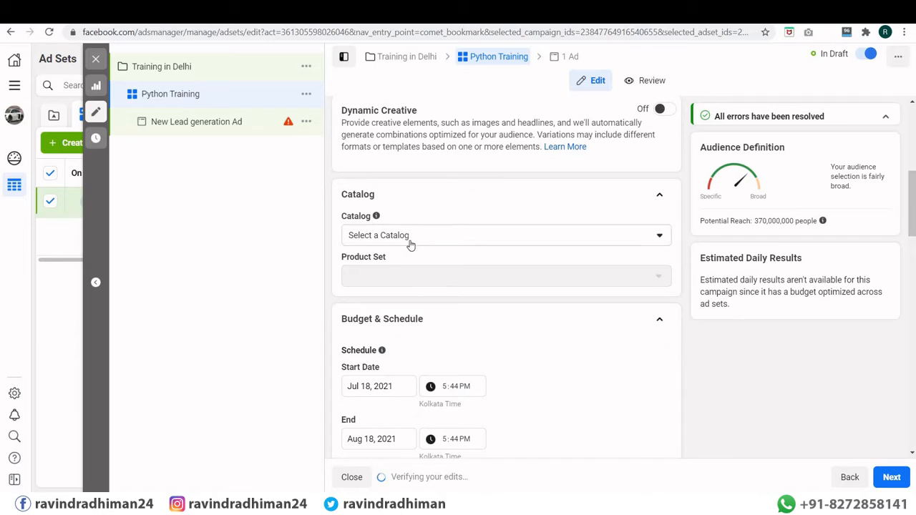
pyautogui.click(409, 243)
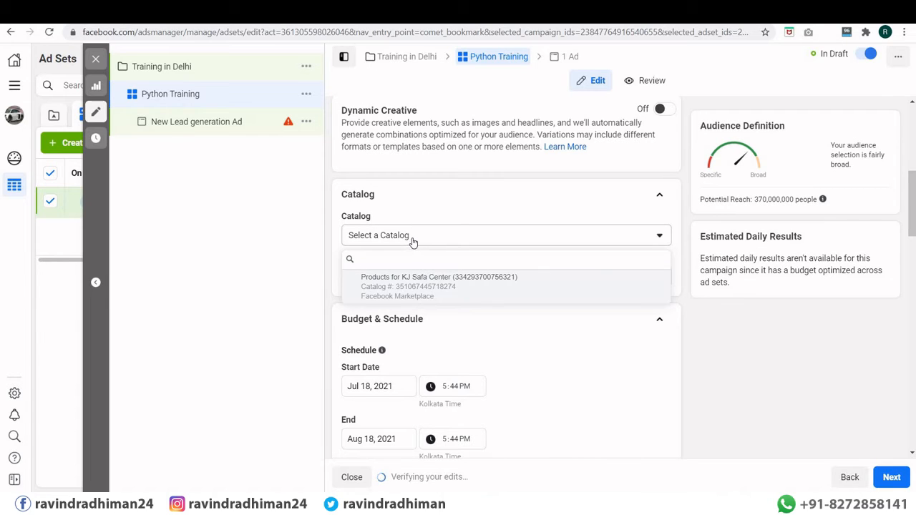
pyautogui.click(413, 243)
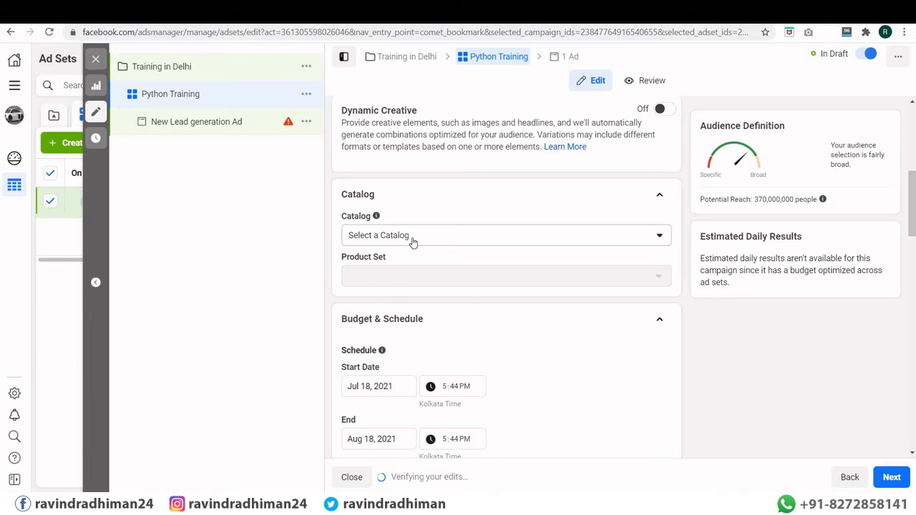
pyautogui.click(413, 243)
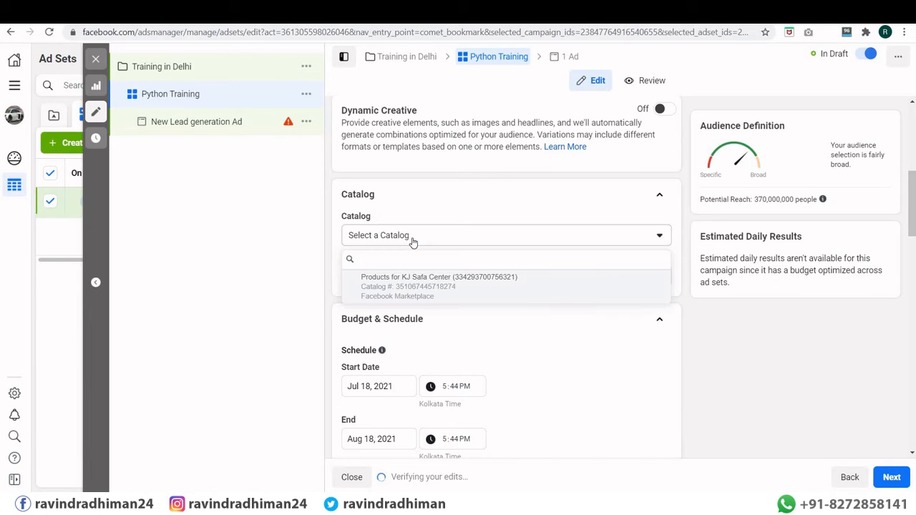
pyautogui.moveTo(412, 290)
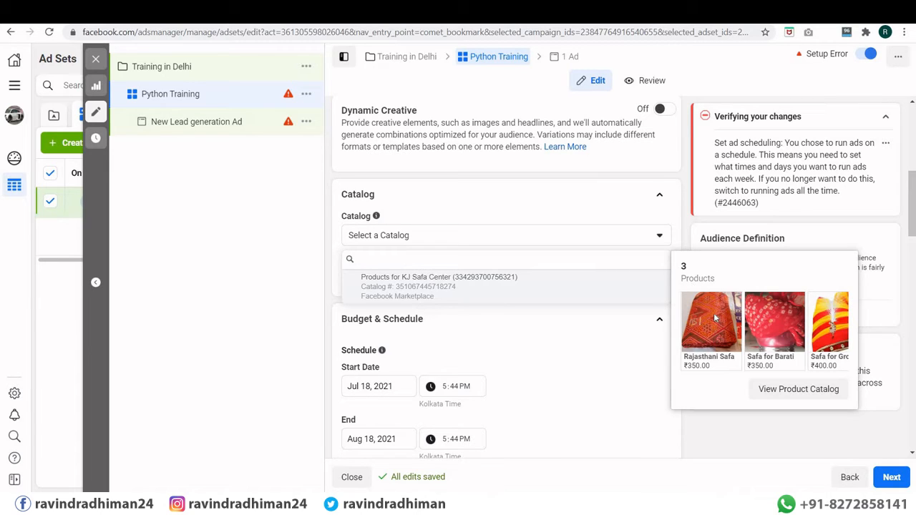
pyautogui.click(401, 242)
pyautogui.moveTo(395, 263)
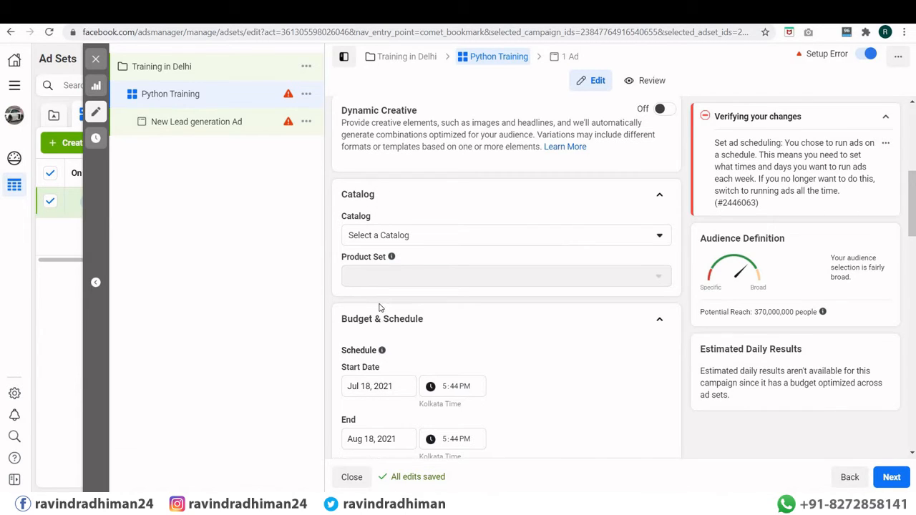
pyautogui.scroll(-2, 379, 307)
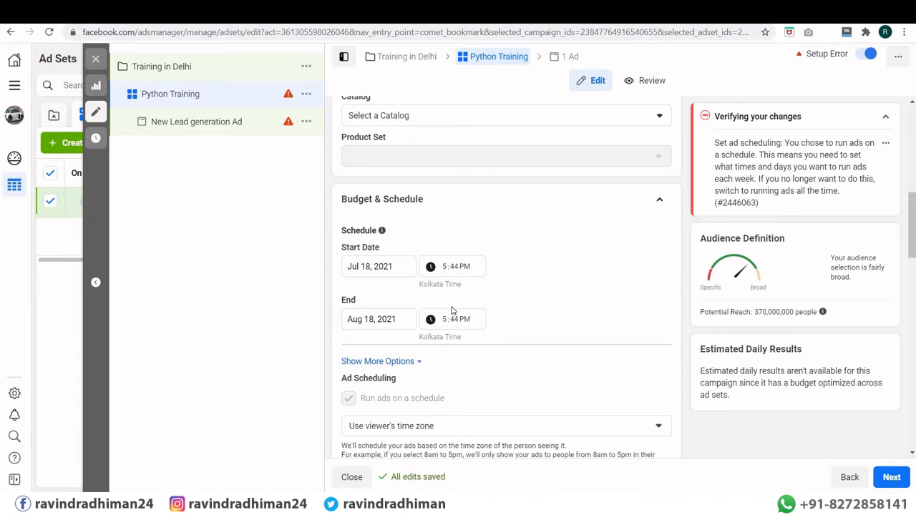
# Step: Show more budget options, toggle Ad Set Spend Limits on and back off, and choose Run ads on a schedule
pyautogui.scroll(-3, 453, 310)
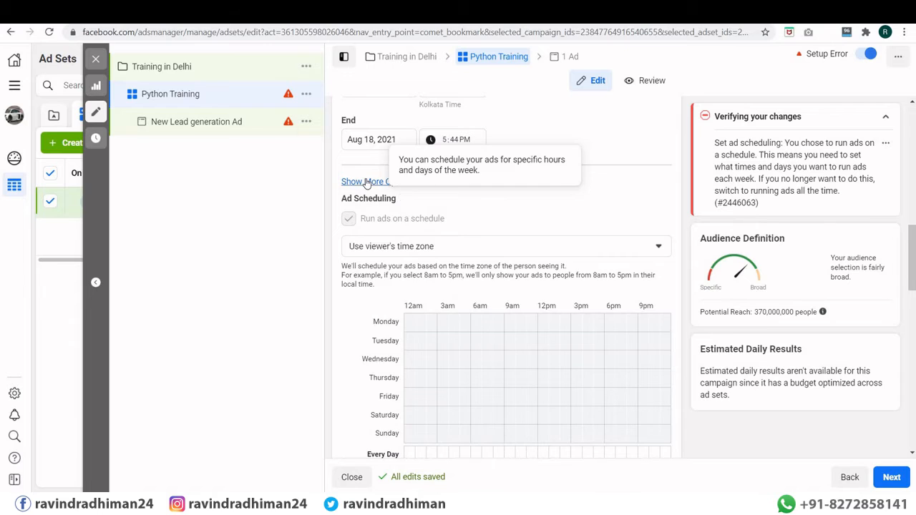
pyautogui.click(366, 182)
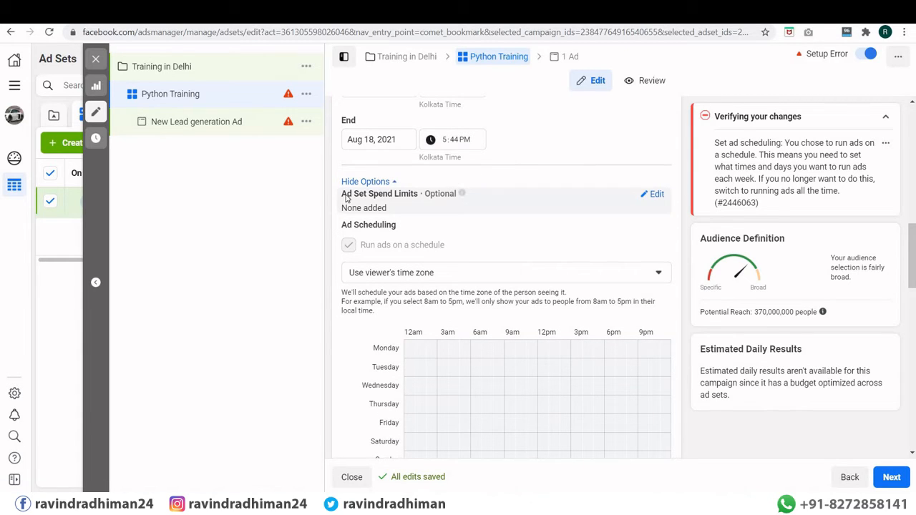
pyautogui.click(653, 201)
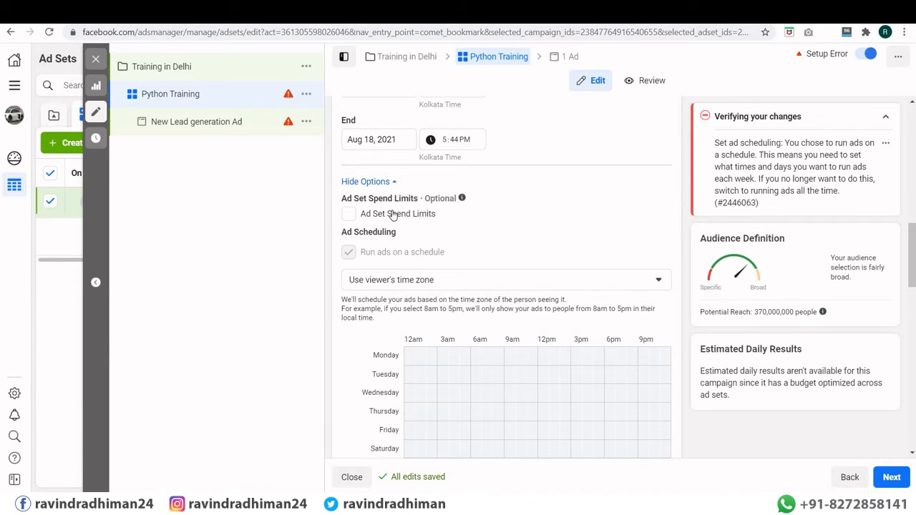
pyautogui.click(349, 214)
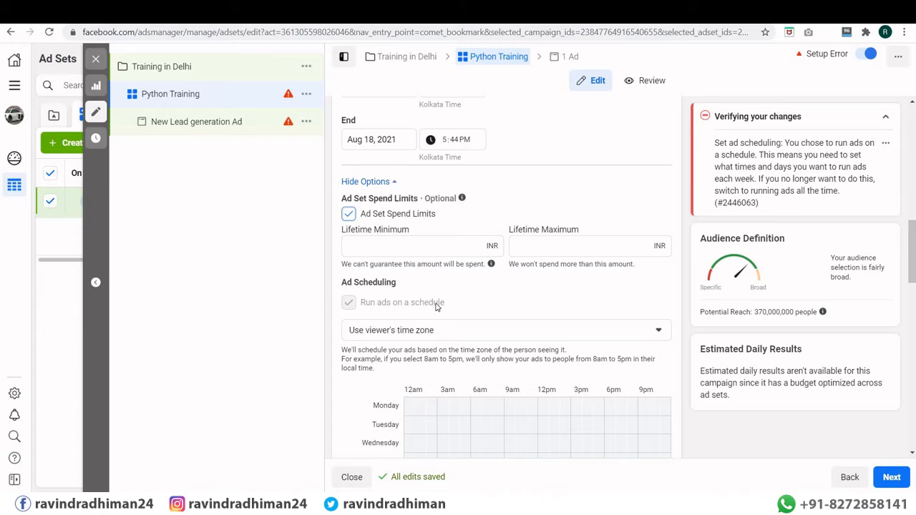
pyautogui.click(351, 215)
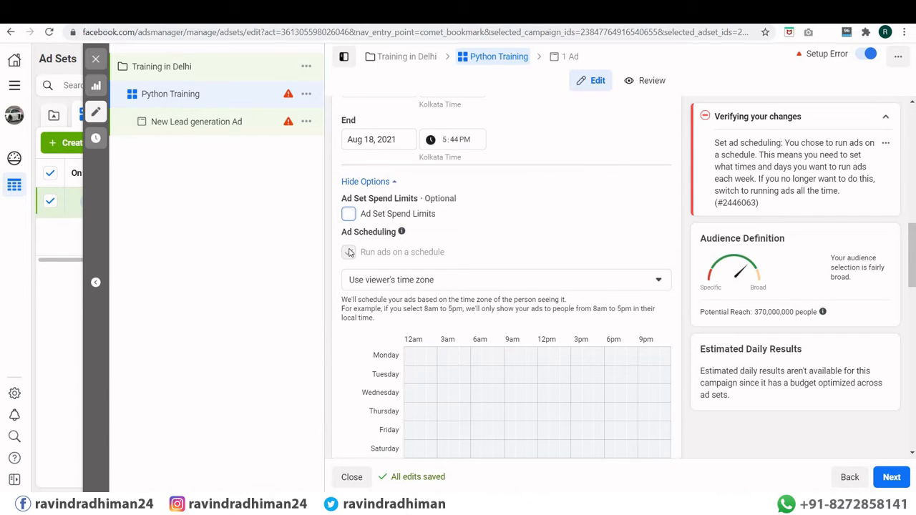
pyautogui.click(350, 252)
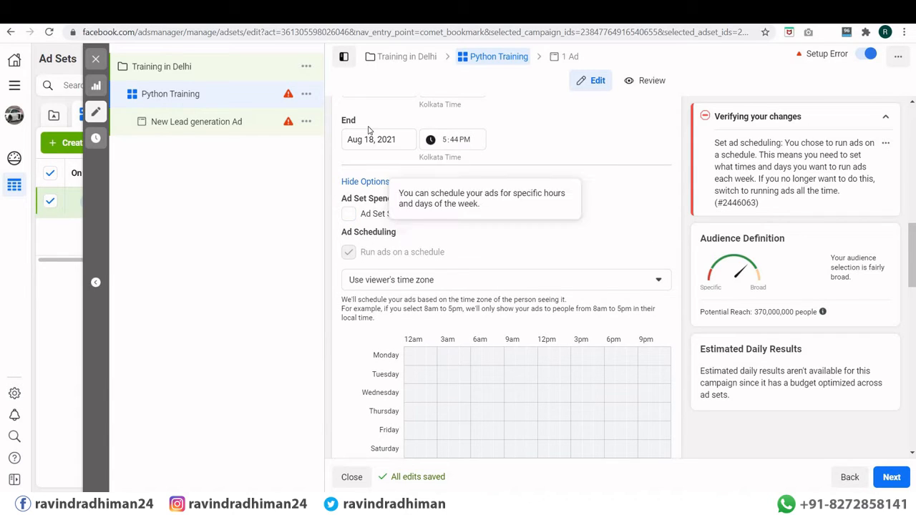
# Step: Scroll down to the Audience section and open the Detailed Targeting editor
pyautogui.scroll(-3, 438, 258)
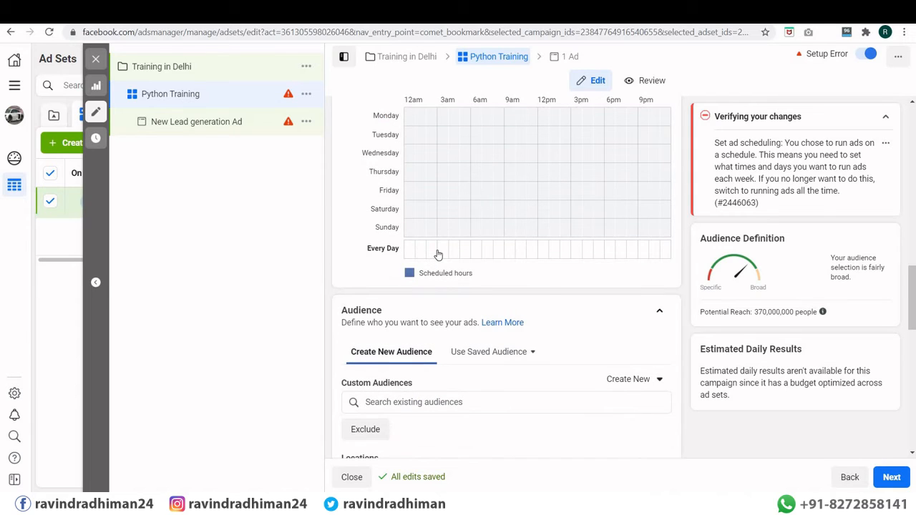
pyautogui.scroll(-2, 443, 255)
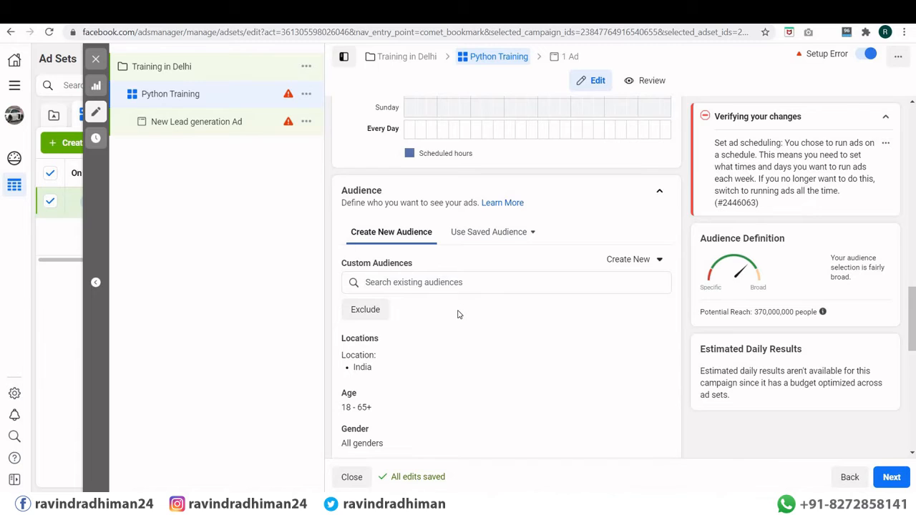
pyautogui.scroll(-2, 462, 310)
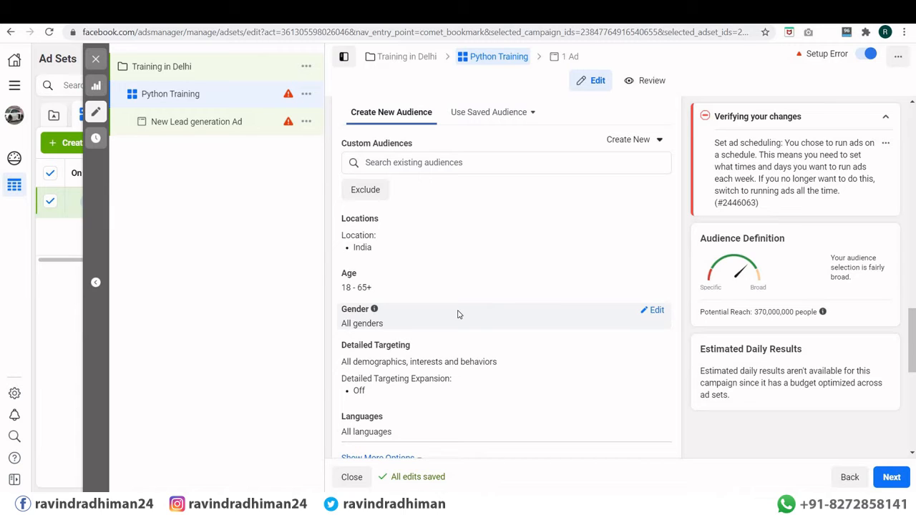
pyautogui.scroll(-2, 459, 314)
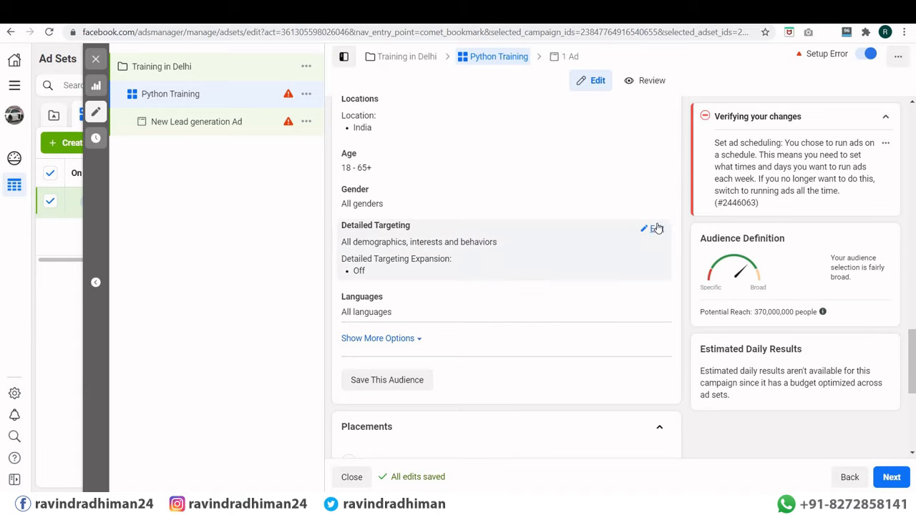
pyautogui.click(657, 228)
pyautogui.scroll(-2, 466, 254)
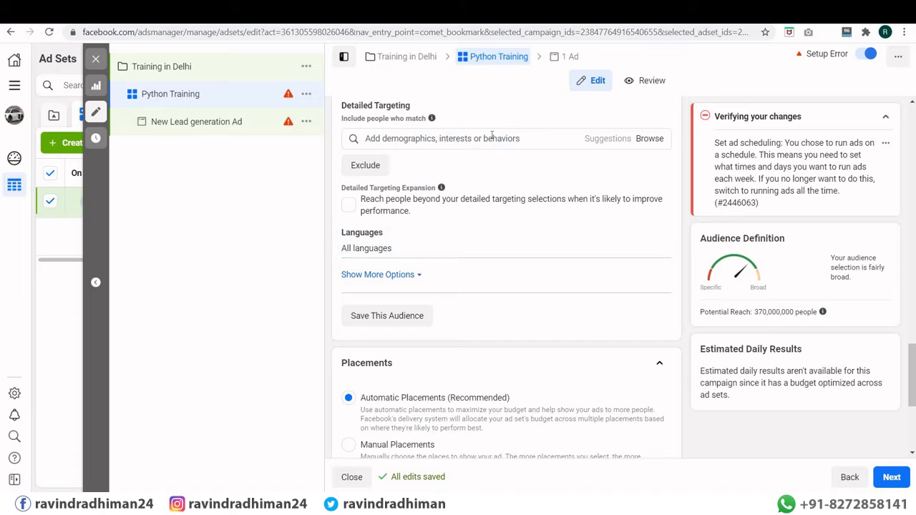
# Step: Add the Online banking interest from Interests > Business and industry > Banking to detailed targeting
pyautogui.click(491, 136)
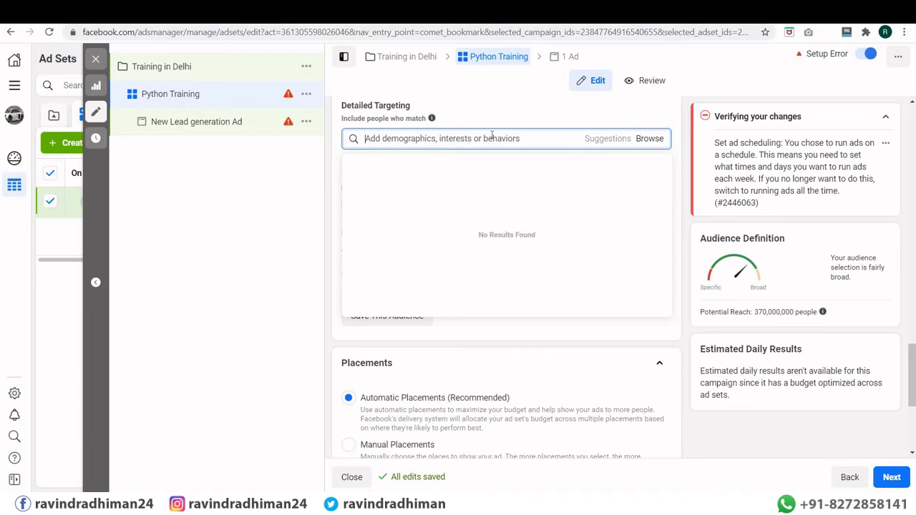
pyautogui.write('dig')
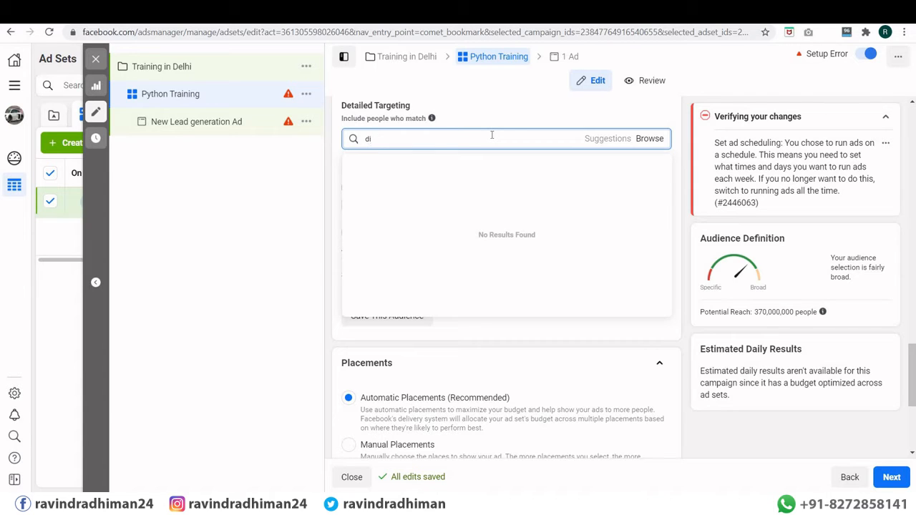
pyautogui.press('BackSpace')
pyautogui.press('BackSpace')
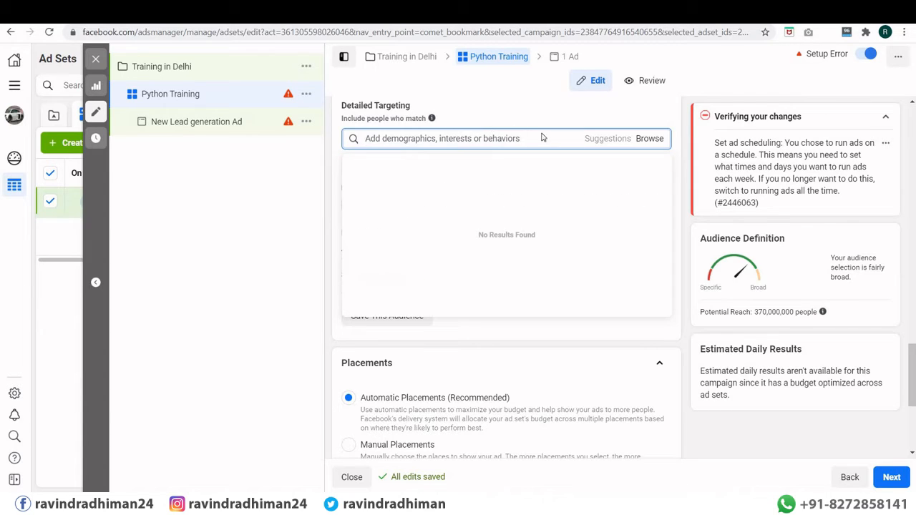
pyautogui.click(644, 139)
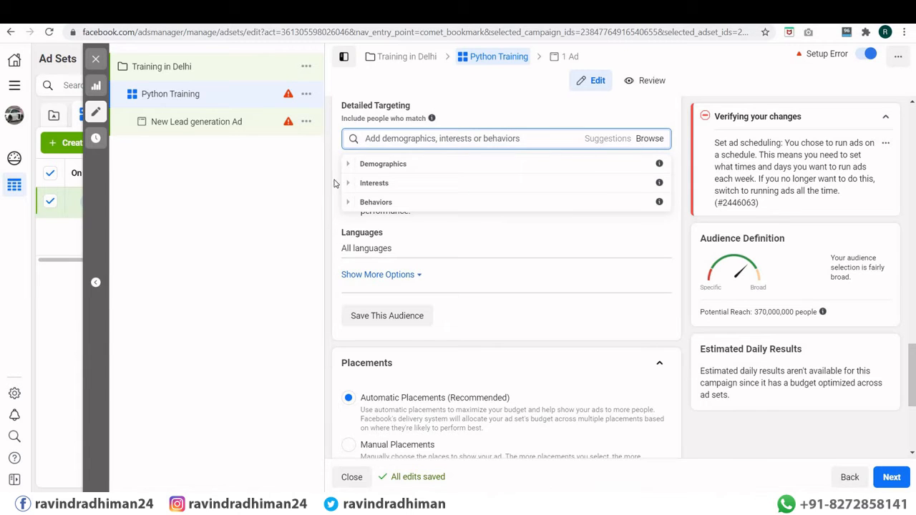
pyautogui.click(378, 184)
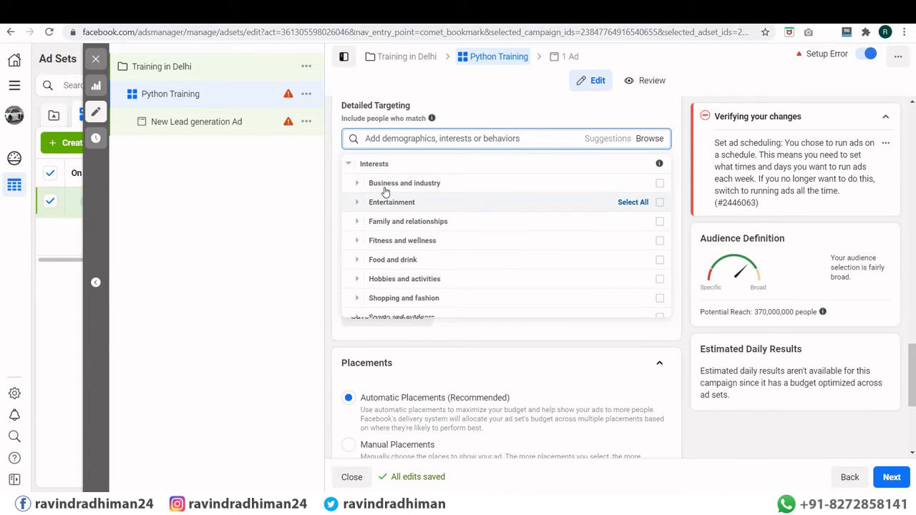
pyautogui.click(386, 191)
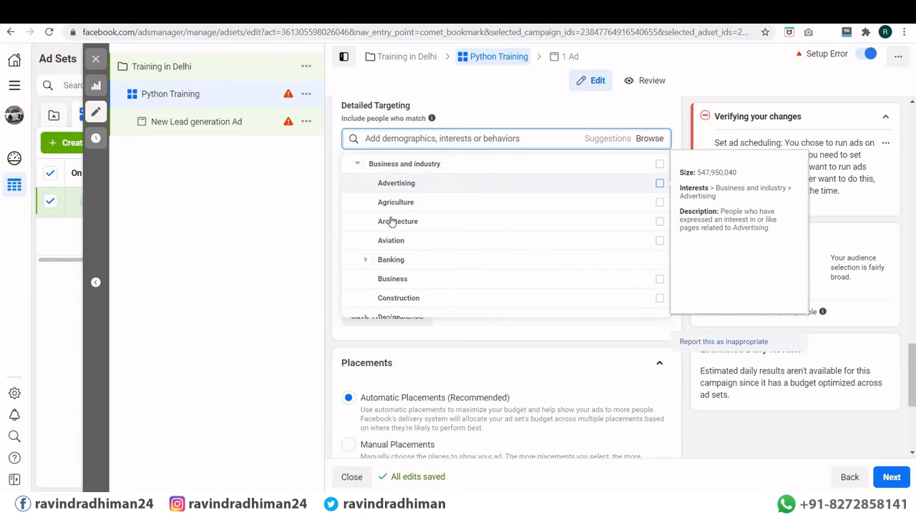
pyautogui.click(390, 260)
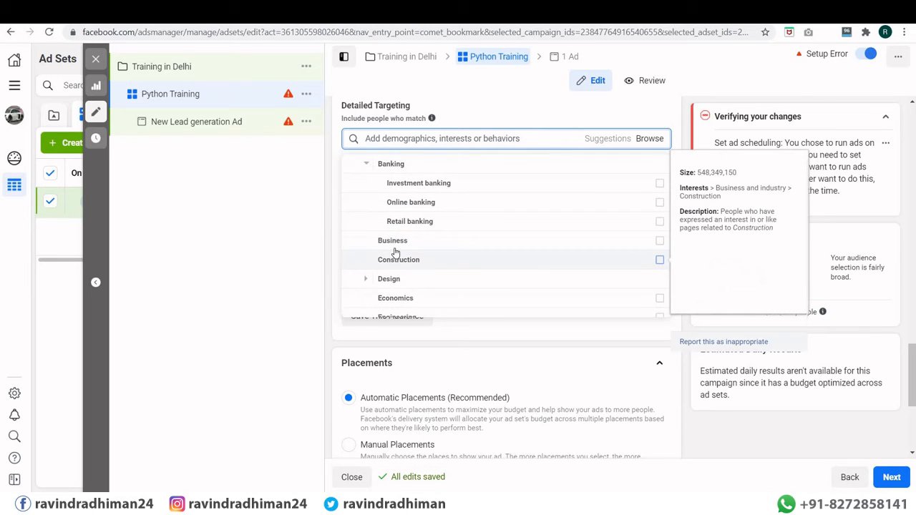
pyautogui.click(409, 204)
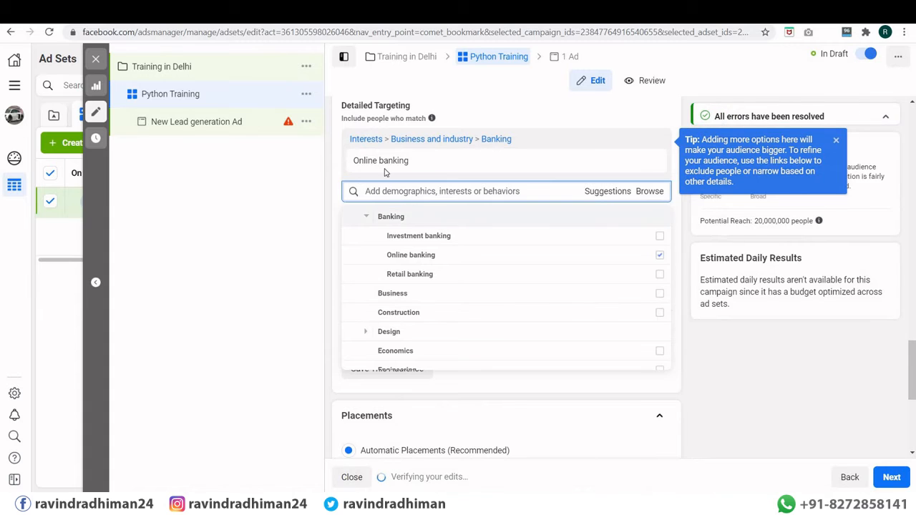
pyautogui.click(655, 194)
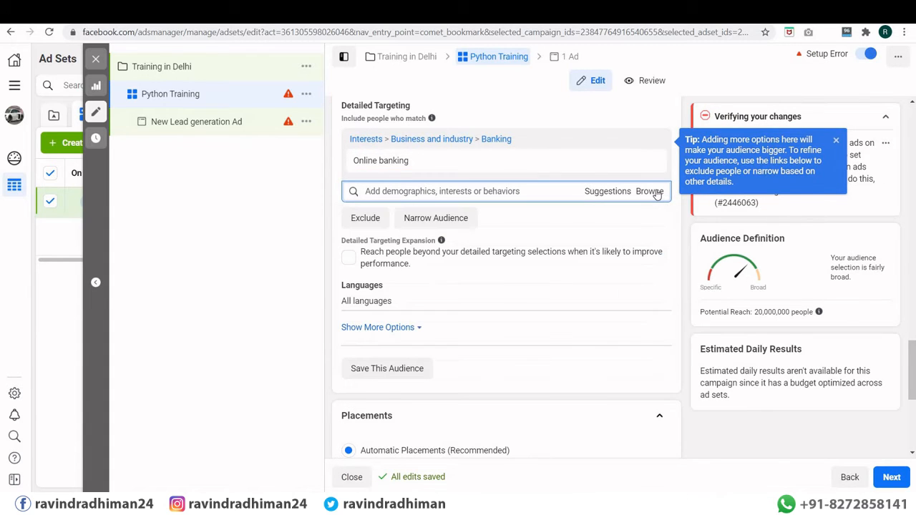
# Step: Target Domestic Partnership under Demographics > Relationship > Relationship Status
pyautogui.click(657, 195)
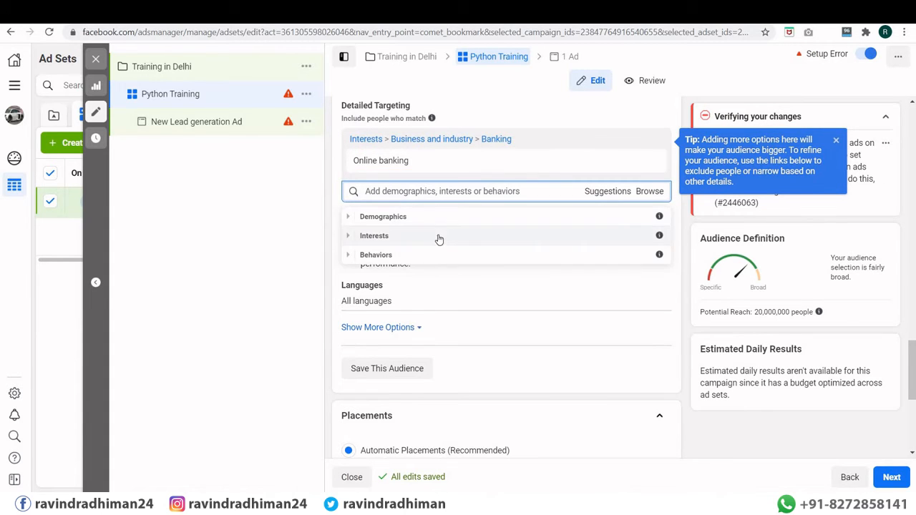
pyautogui.scroll(-3, 420, 217)
pyautogui.scroll(2, 401, 253)
pyautogui.scroll(2, 507, 293)
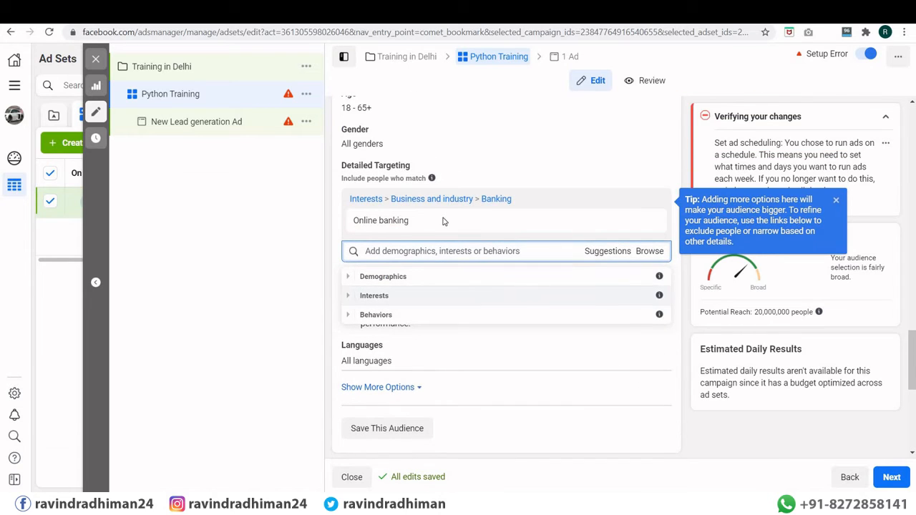
pyautogui.scroll(-2, 380, 194)
pyautogui.scroll(-1, 380, 195)
pyautogui.scroll(1, 365, 185)
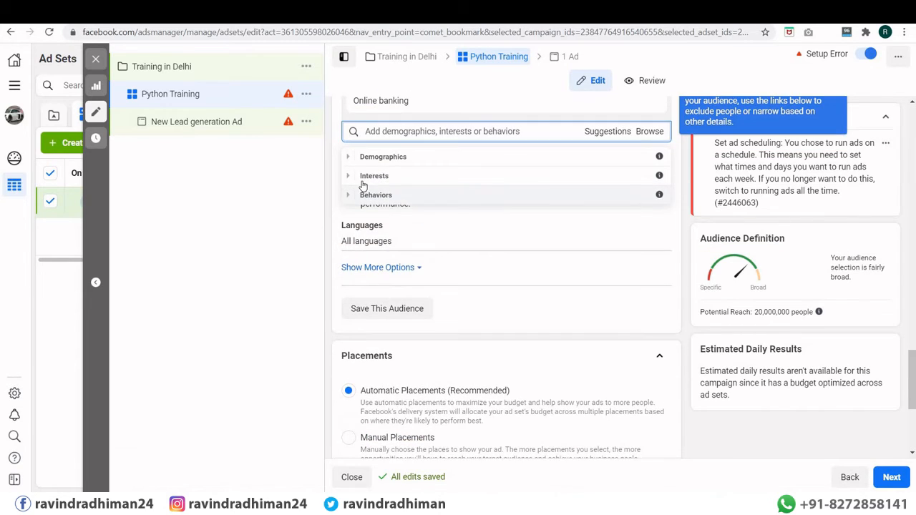
pyautogui.click(357, 158)
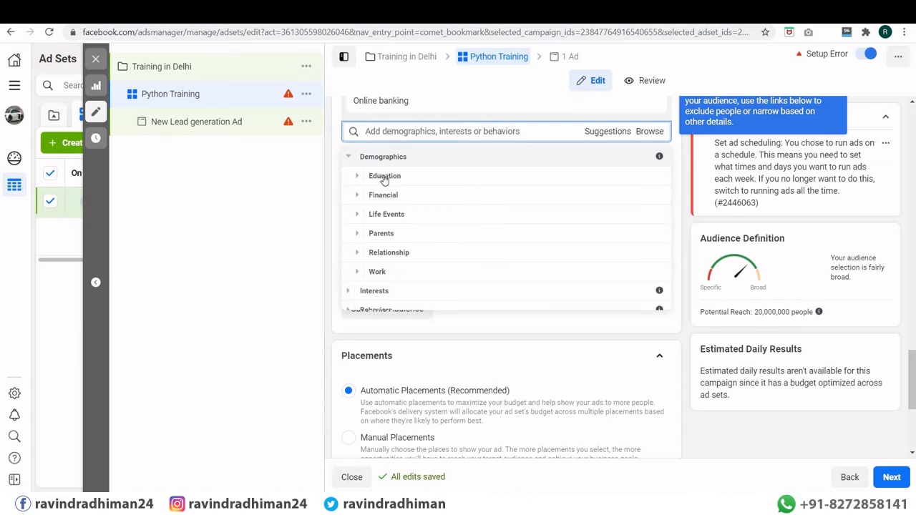
pyautogui.click(384, 177)
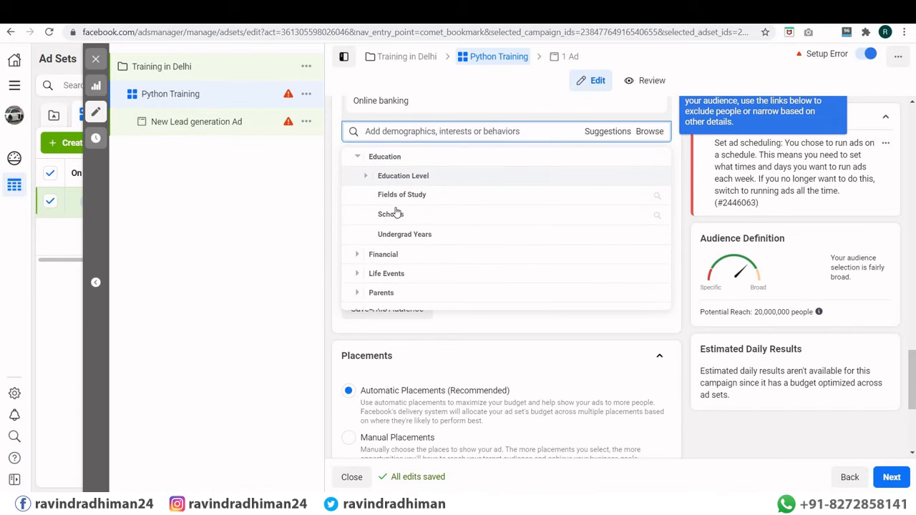
pyautogui.click(385, 255)
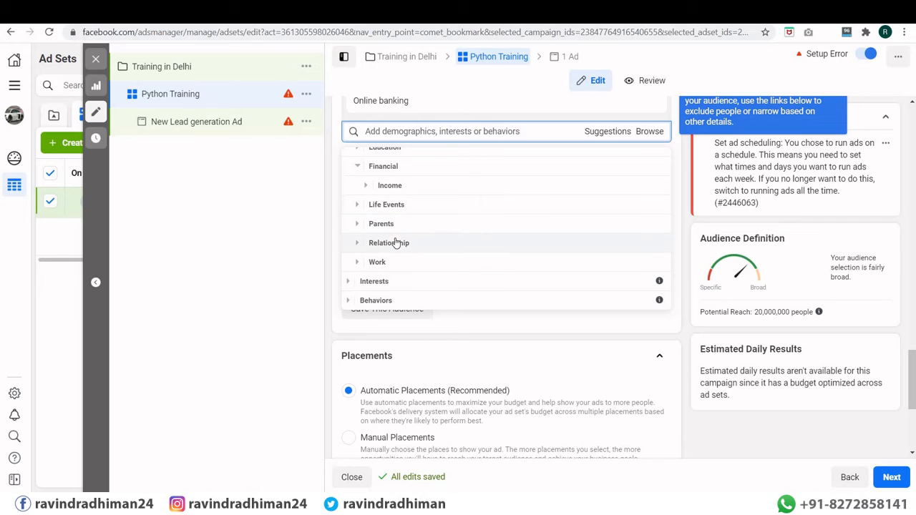
pyautogui.click(392, 242)
pyautogui.click(378, 243)
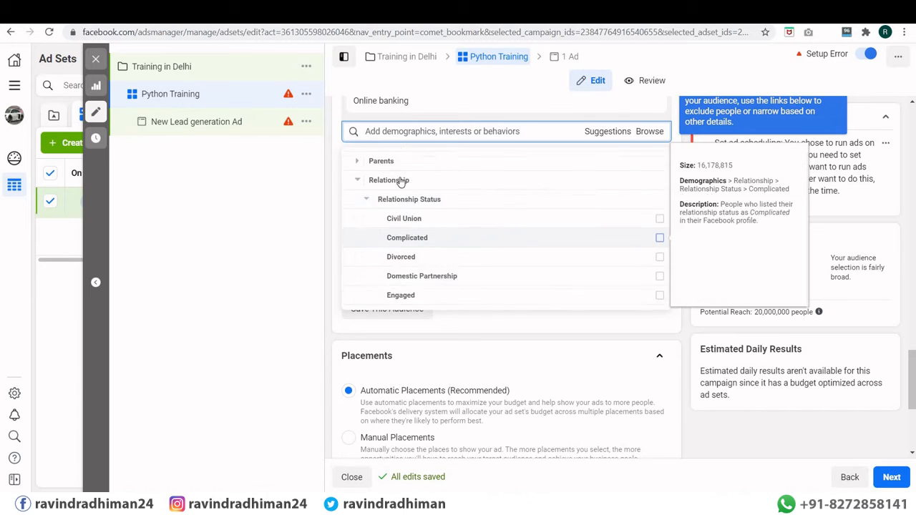
pyautogui.scroll(-1, 402, 179)
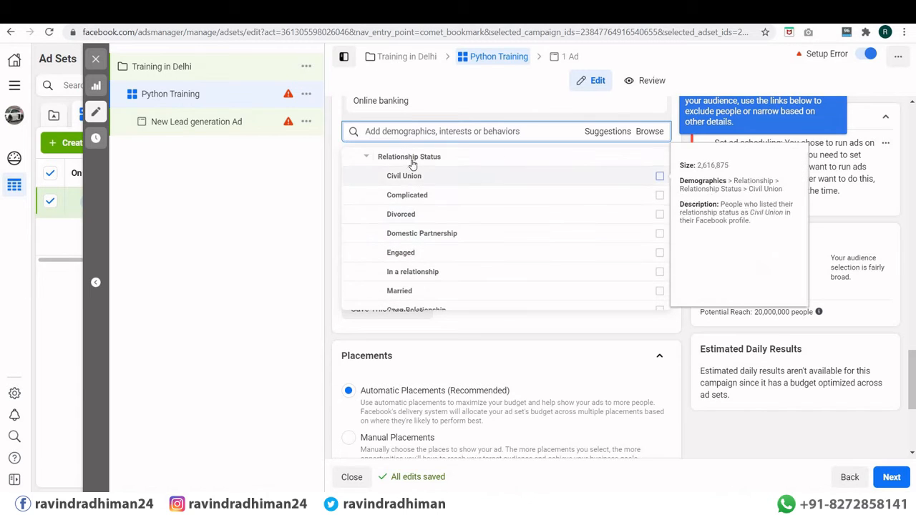
pyautogui.click(411, 233)
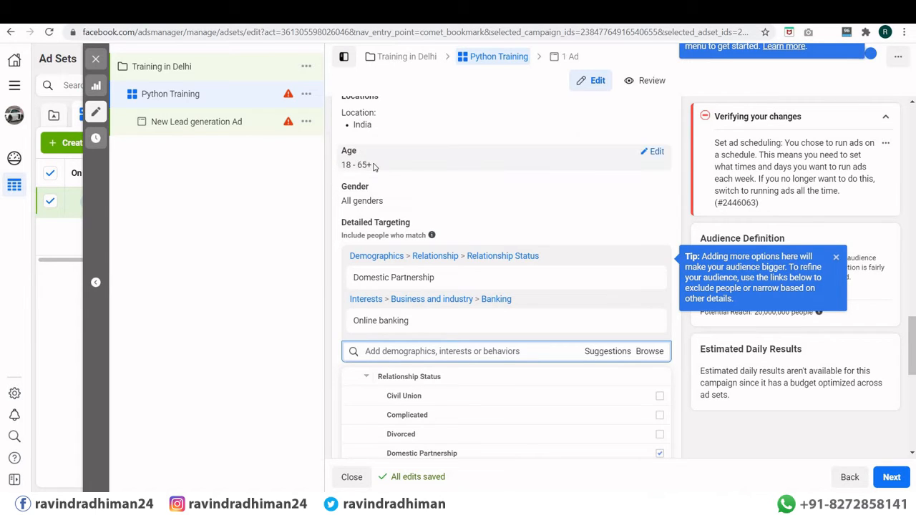
# Step: Switch to Manual Placements and review the Facebook, Instagram and Audience Network placement checkboxes
pyautogui.scroll(-5, 456, 178)
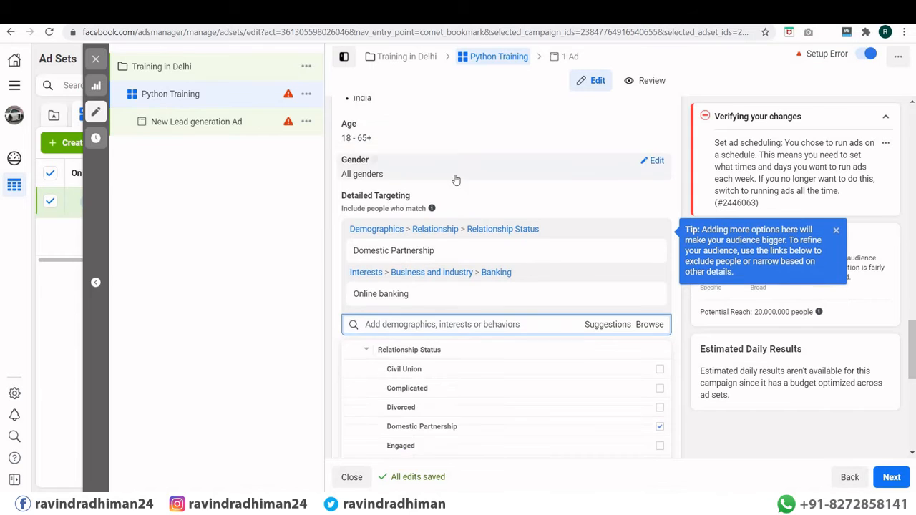
pyautogui.scroll(-3, 456, 178)
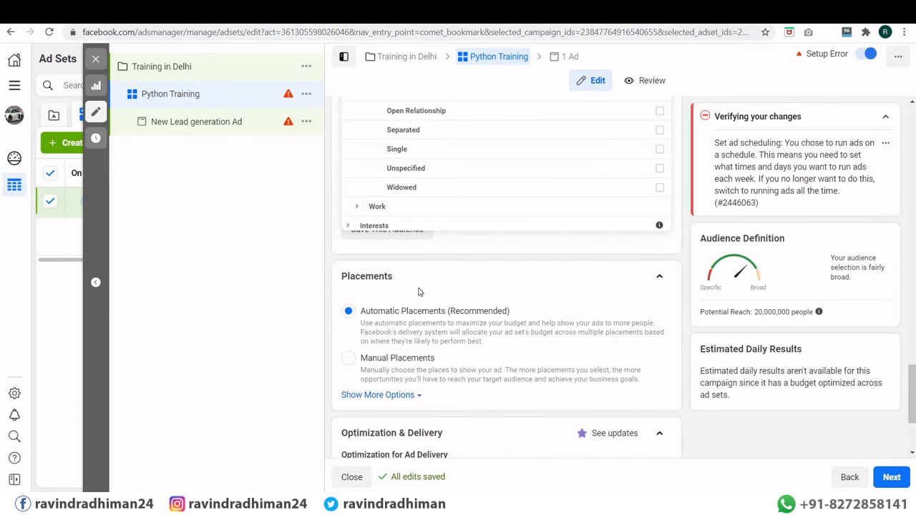
pyautogui.scroll(-2, 420, 291)
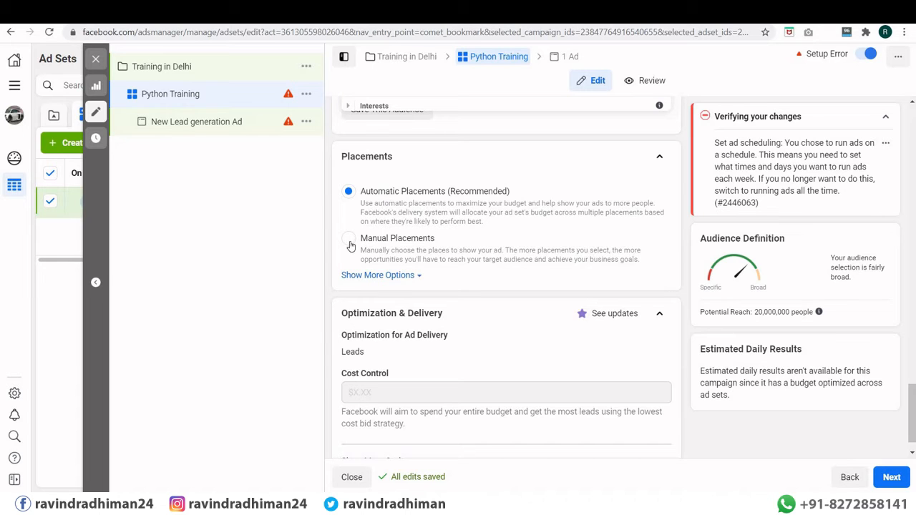
pyautogui.click(376, 276)
pyautogui.scroll(-1, 435, 264)
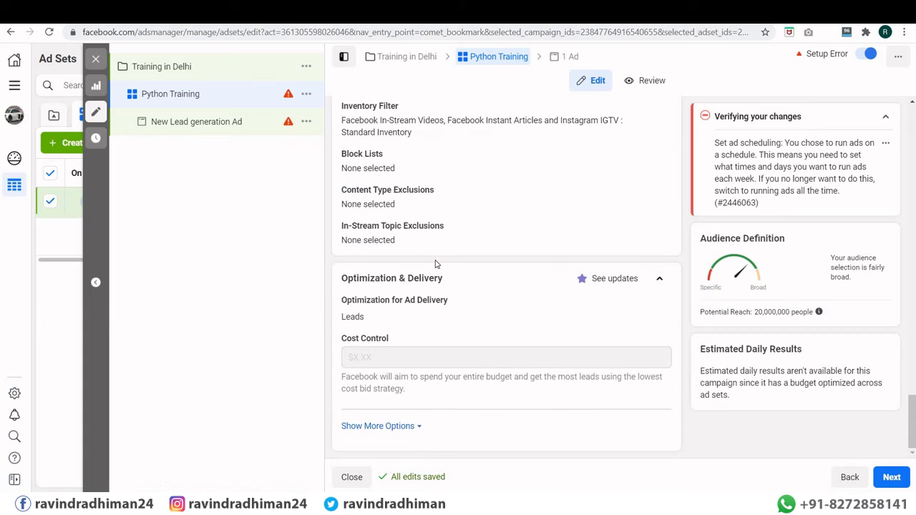
pyautogui.scroll(5, 435, 264)
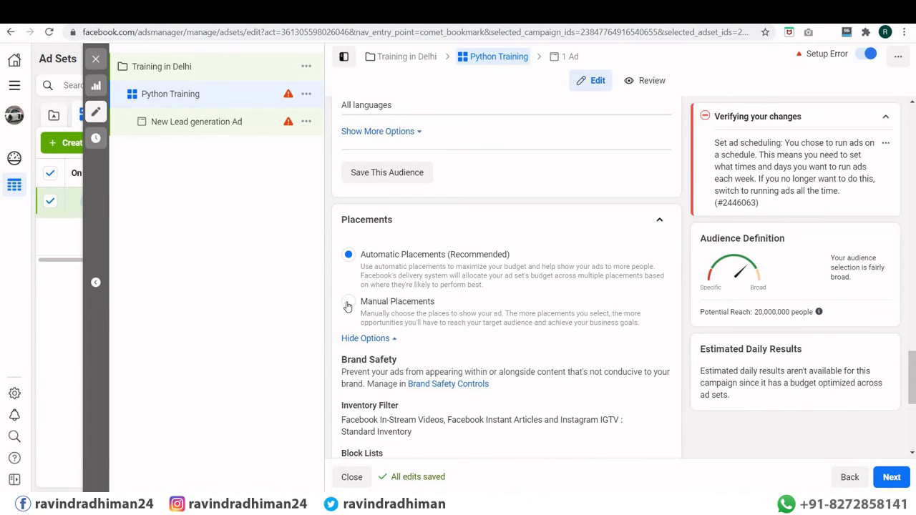
pyautogui.click(348, 307)
pyautogui.scroll(-3, 433, 250)
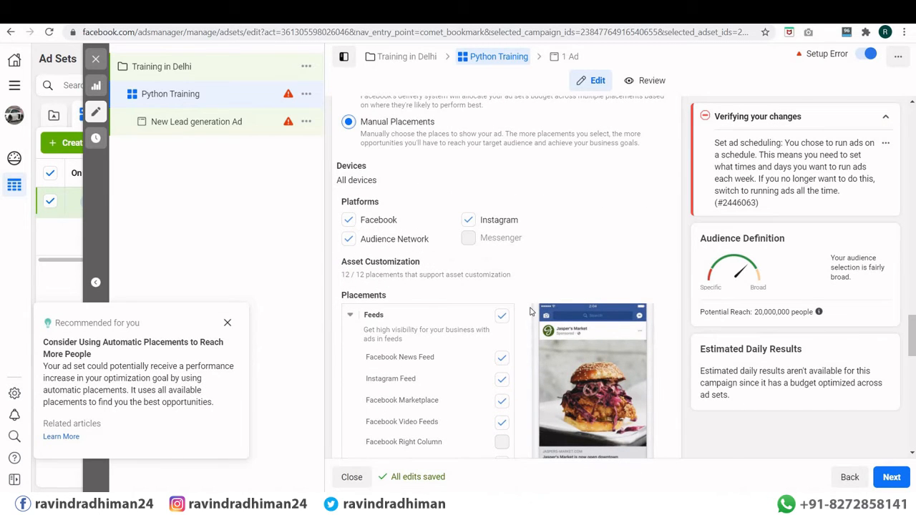
pyautogui.scroll(-3, 583, 292)
pyautogui.scroll(3, 481, 217)
pyautogui.scroll(-2, 393, 277)
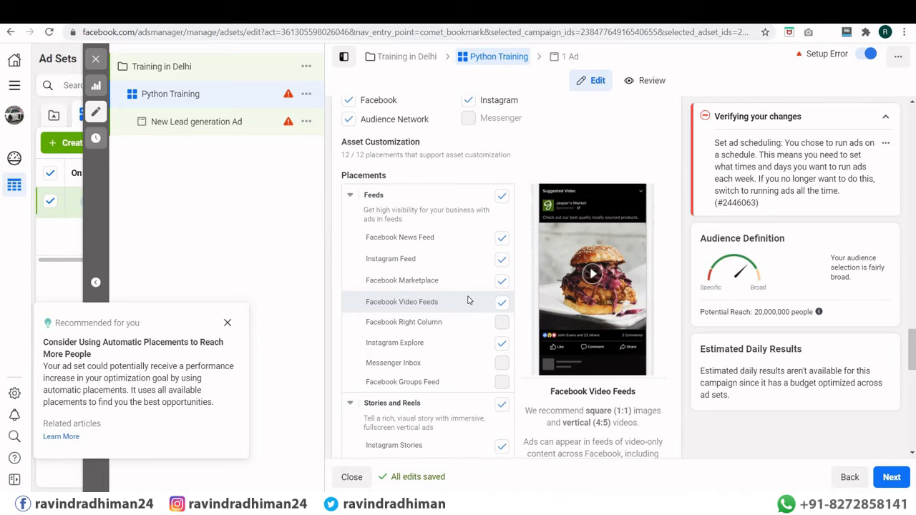
pyautogui.scroll(-3, 444, 287)
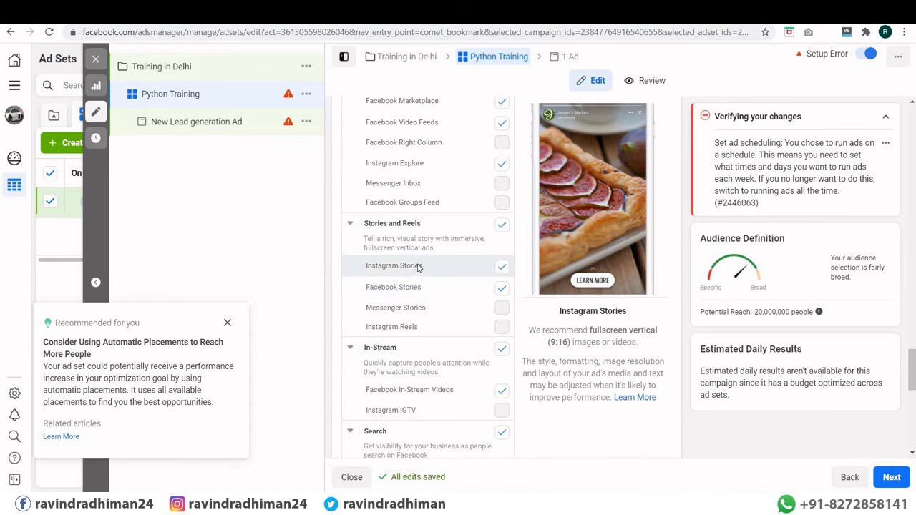
pyautogui.scroll(-2, 423, 301)
pyautogui.scroll(-2, 408, 308)
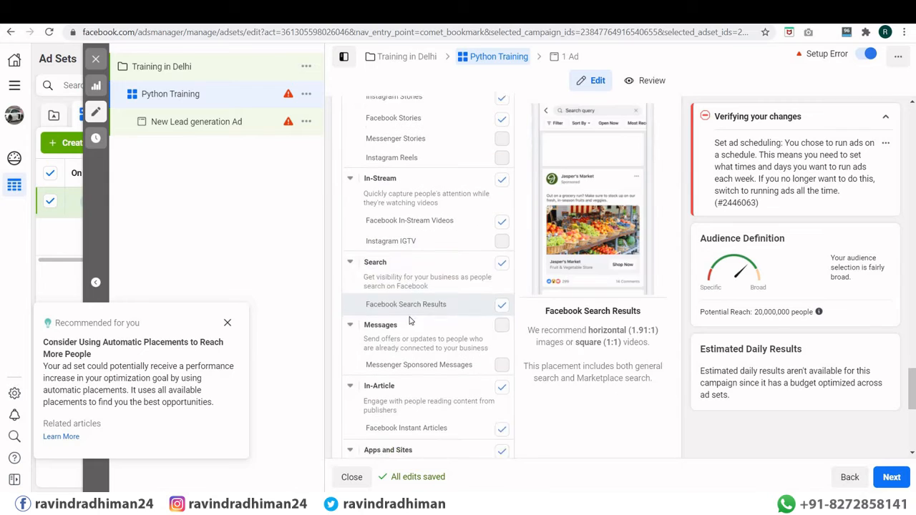
pyautogui.scroll(-2, 412, 315)
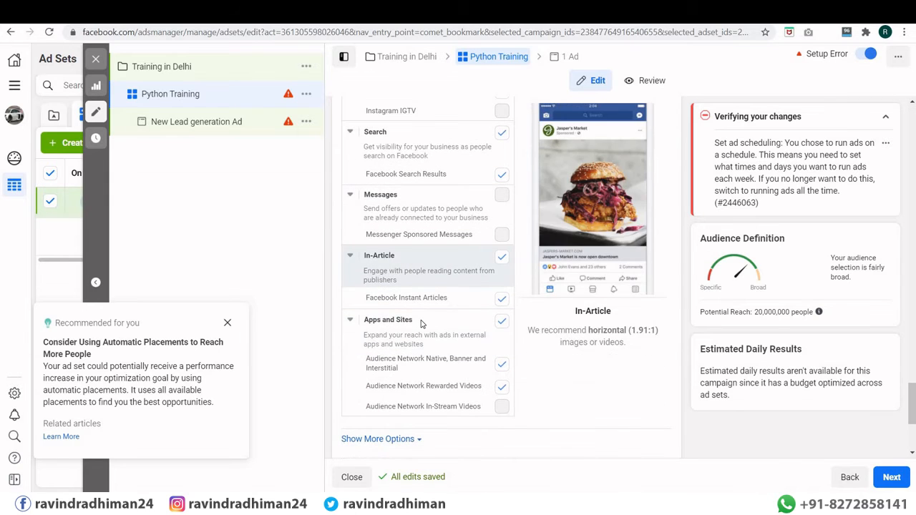
pyautogui.scroll(-3, 429, 286)
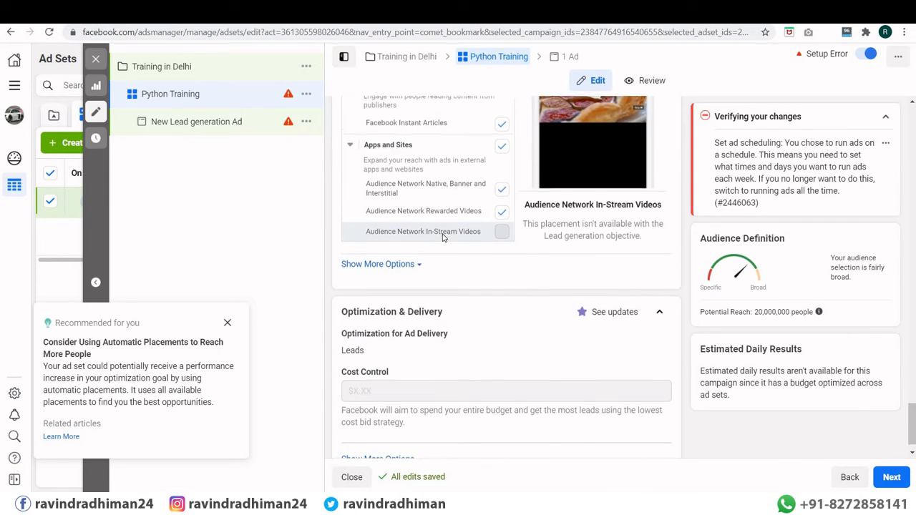
pyautogui.scroll(6, 458, 243)
pyautogui.scroll(6, 519, 261)
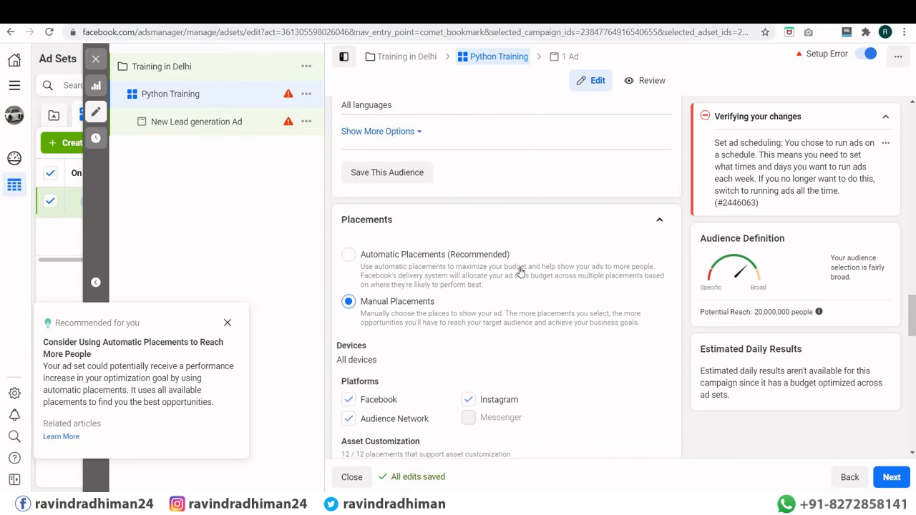
pyautogui.scroll(-1, 517, 272)
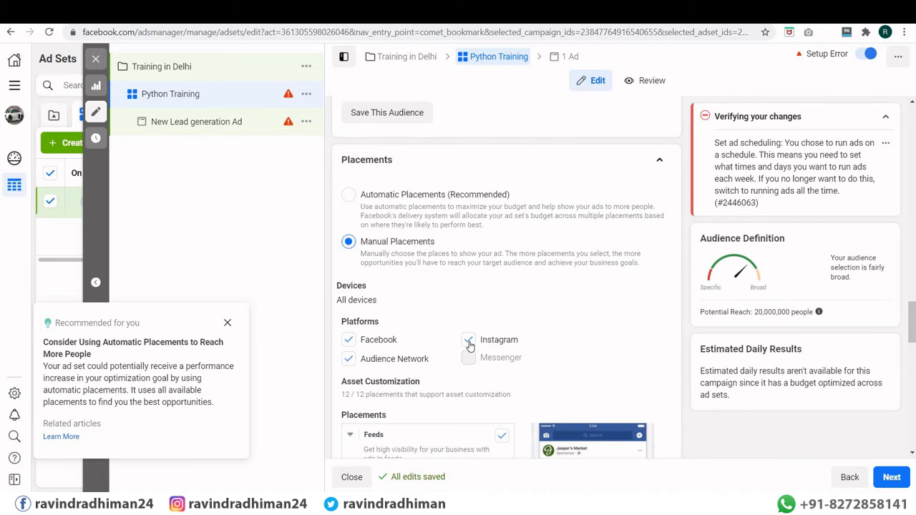
# Step: Select Automatic Placements (Recommended) and return up to the Budget & Schedule section
pyautogui.click(348, 195)
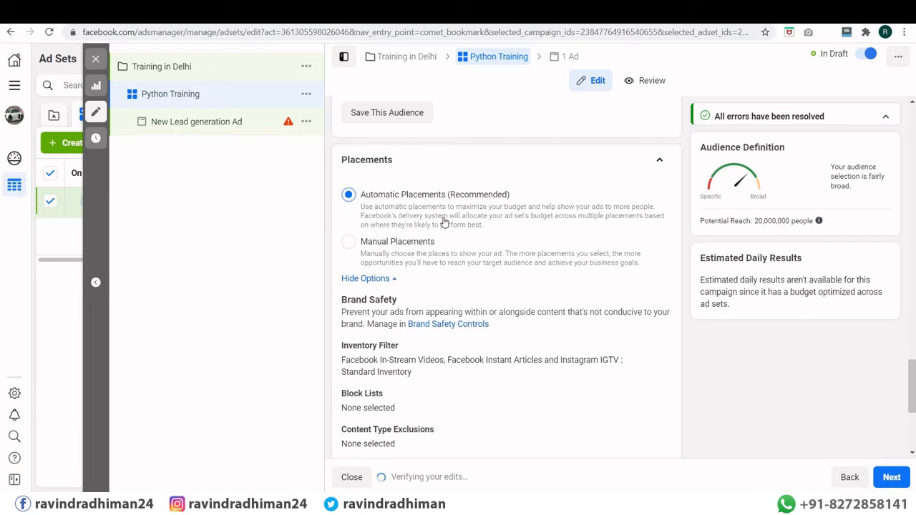
pyautogui.scroll(-2, 362, 169)
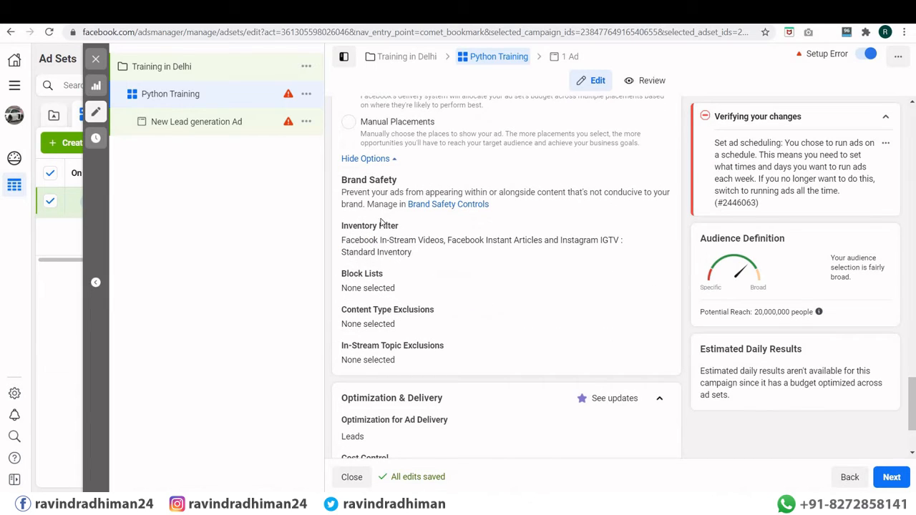
pyautogui.scroll(-2, 380, 228)
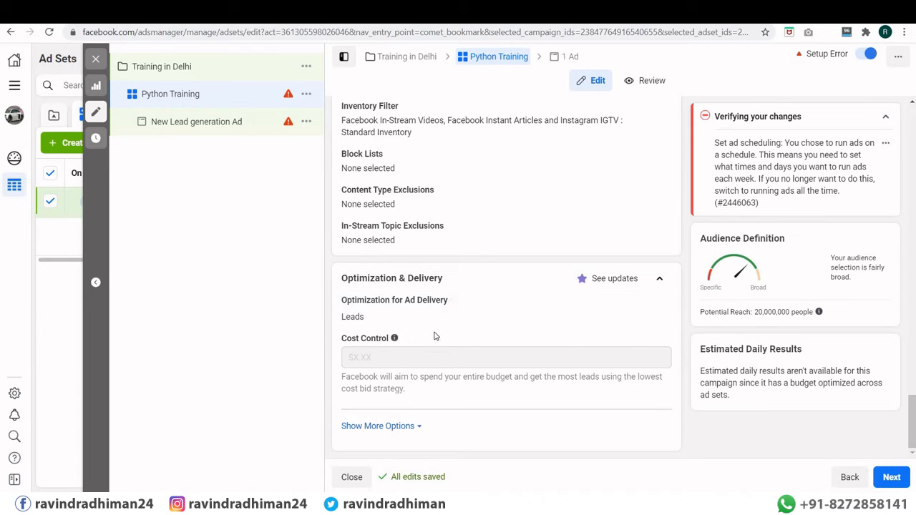
pyautogui.scroll(2, 434, 336)
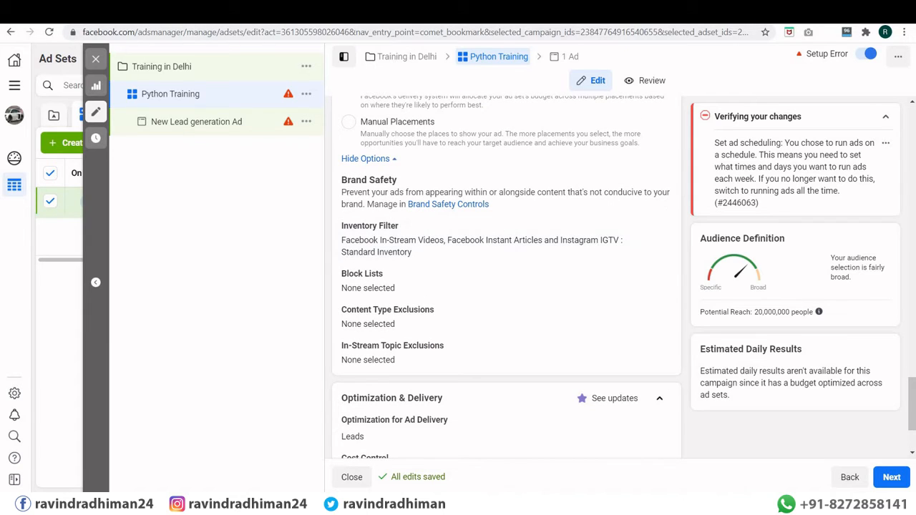
pyautogui.scroll(4, 403, 359)
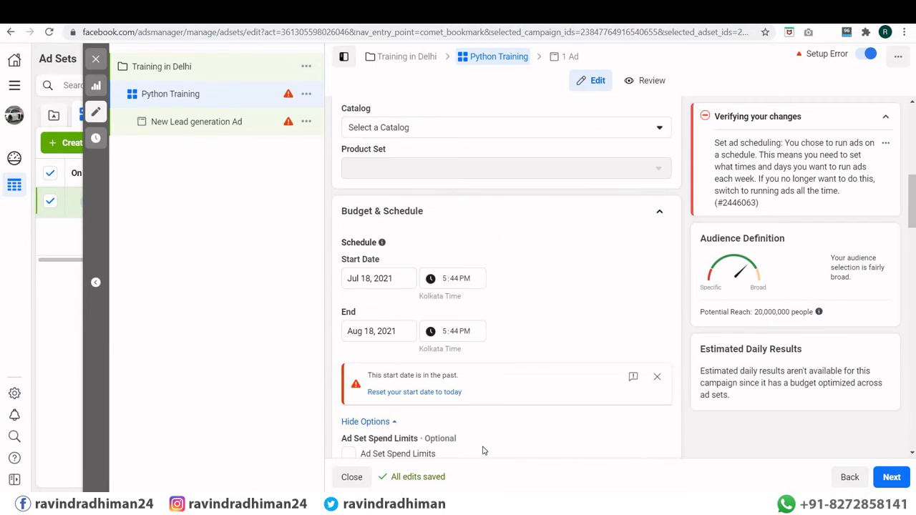
# Step: Move the ad set's start time minutes forward past the current time
pyautogui.click(453, 281)
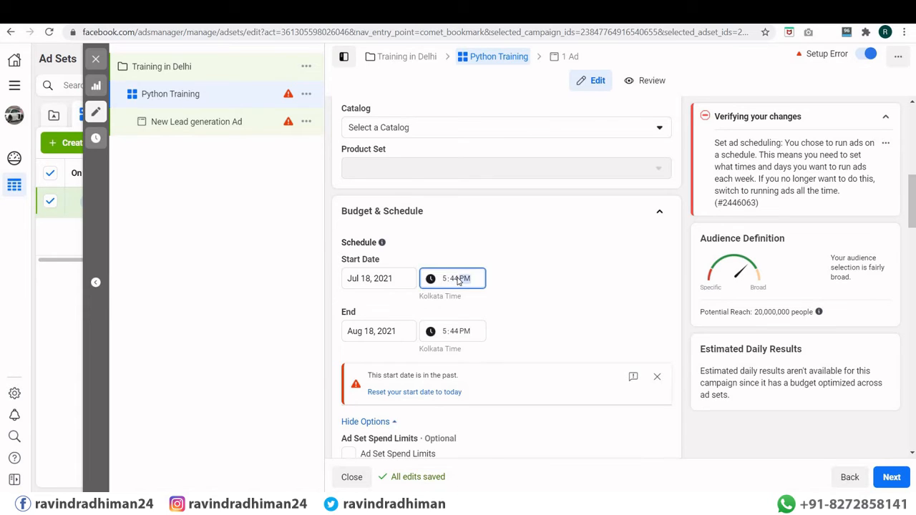
pyautogui.click(458, 281)
pyautogui.press('Up')
pyautogui.press('Up')
pyautogui.press('Up')
pyautogui.press('Up')
pyautogui.press('Up')
pyautogui.press('Up')
pyautogui.press('Up')
pyautogui.press('Up')
pyautogui.press('Up')
pyautogui.press('Up')
pyautogui.press('Up')
pyautogui.press('Up')
pyautogui.press('Up')
pyautogui.press('Up')
pyautogui.press('Up')
pyautogui.press('Up')
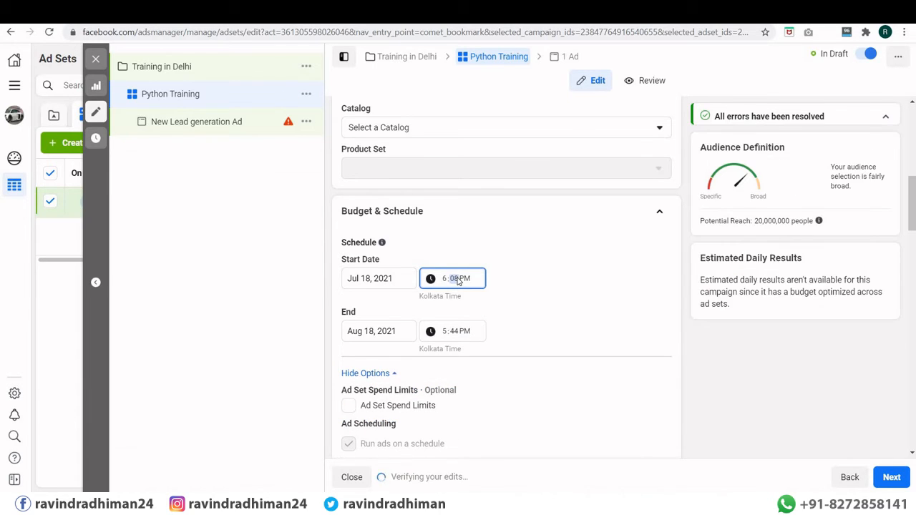
pyautogui.click(501, 302)
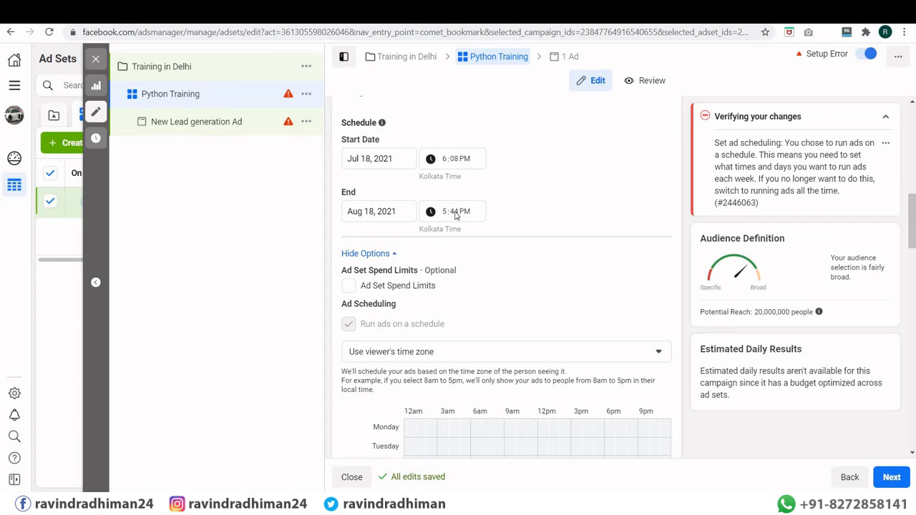
# Step: Set the ad set's end date and time to Aug 20, 2021, 7:01 PM
pyautogui.click(456, 214)
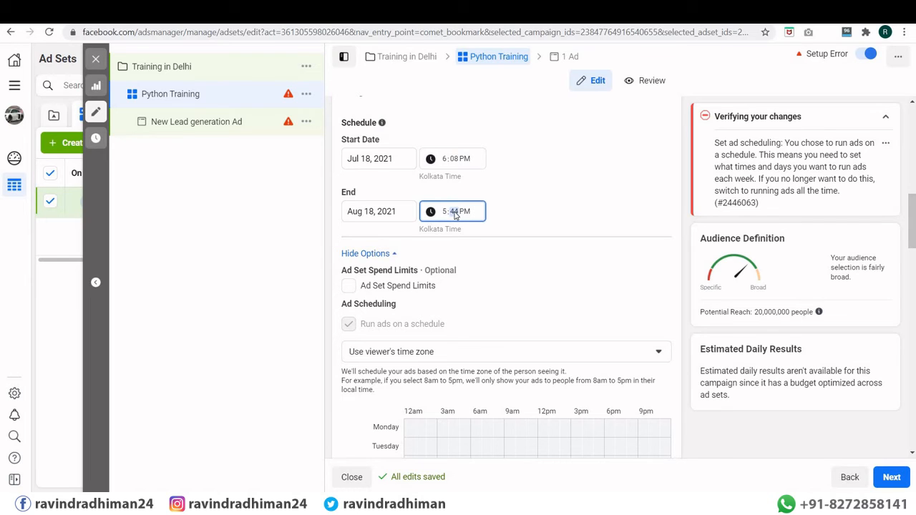
pyautogui.write('01')
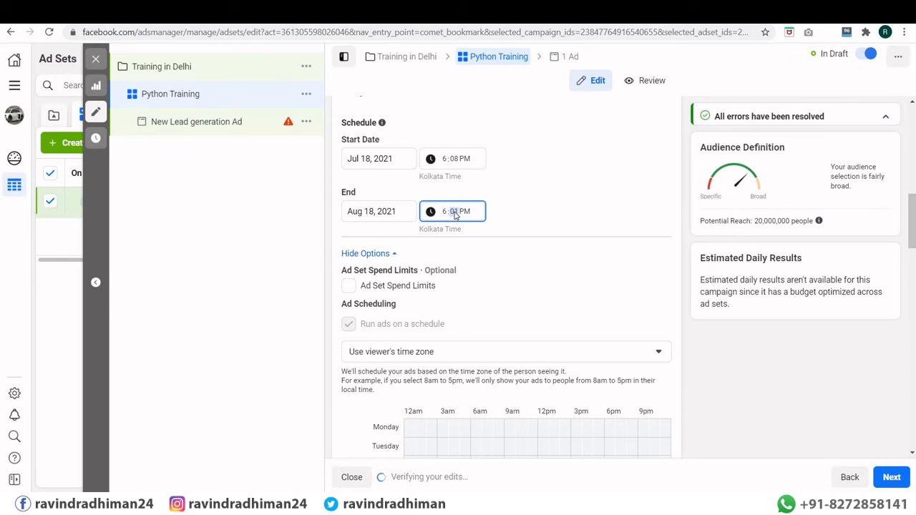
pyautogui.click(453, 216)
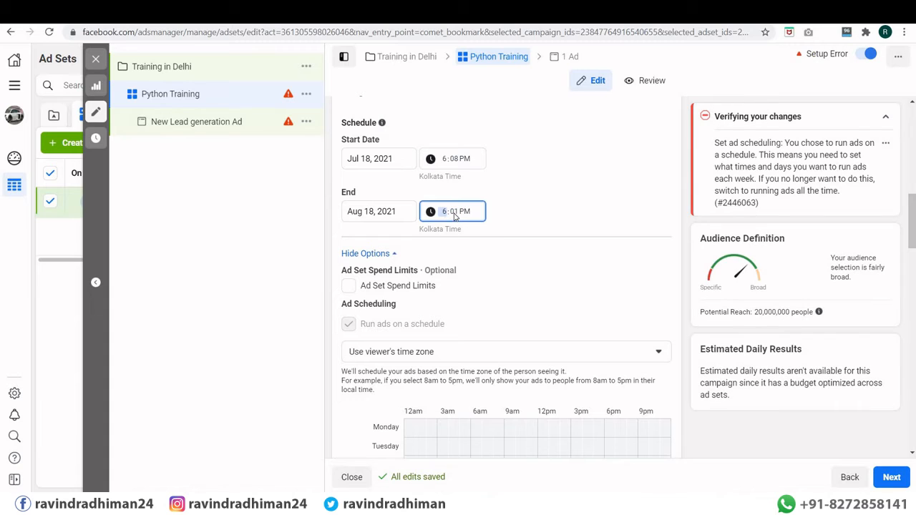
pyautogui.click(455, 216)
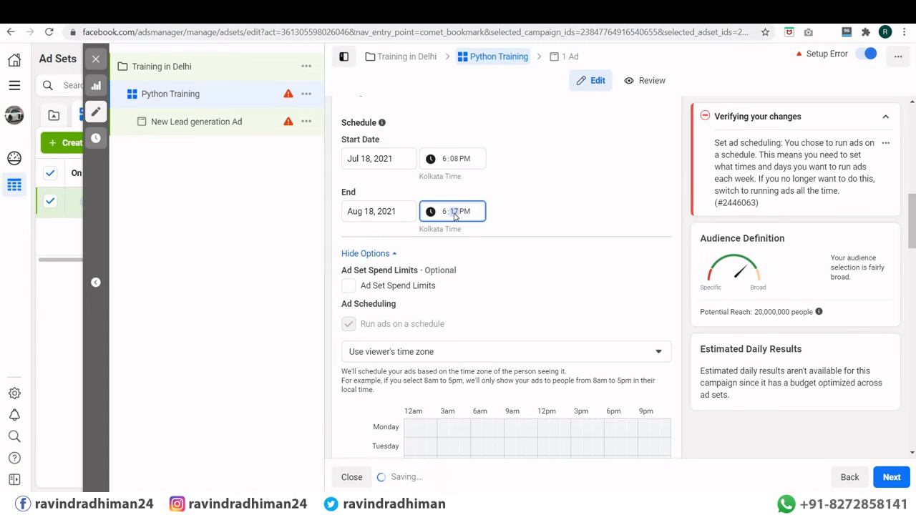
pyautogui.write('47')
pyautogui.press('Up')
pyautogui.press('Up')
pyautogui.press('Up')
pyautogui.press('Up')
pyautogui.press('Up')
pyautogui.press('Up')
pyautogui.press('Up')
pyautogui.press('Up')
pyautogui.press('Up')
pyautogui.press('Up')
pyautogui.press('Up')
pyautogui.press('Up')
pyautogui.press('Up')
pyautogui.press('Up')
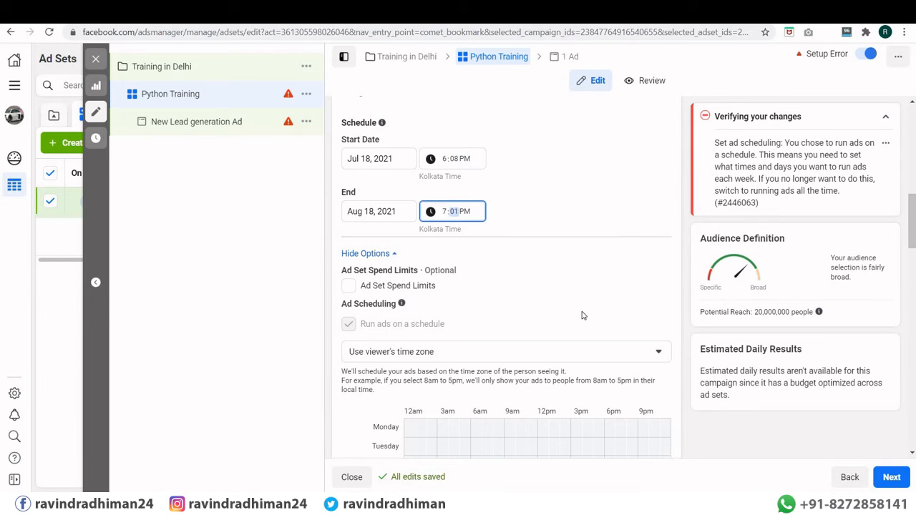
pyautogui.scroll(2, 556, 241)
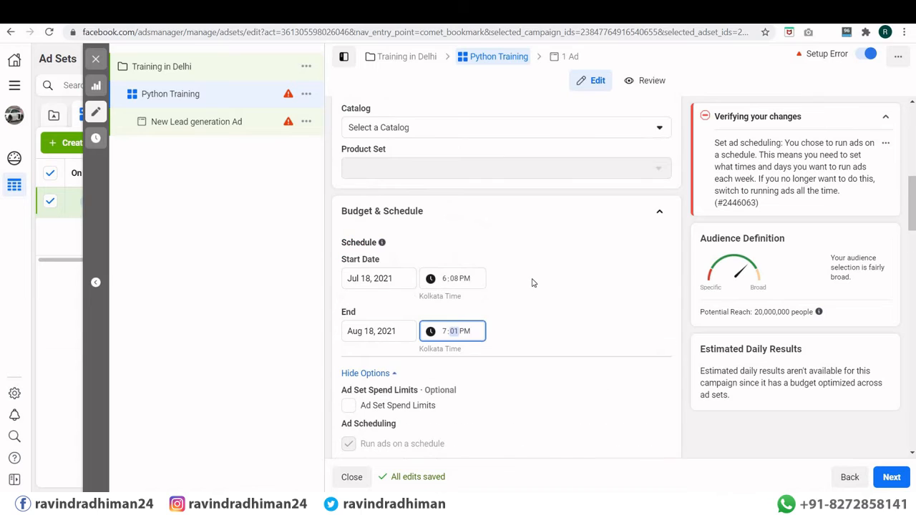
pyautogui.click(371, 331)
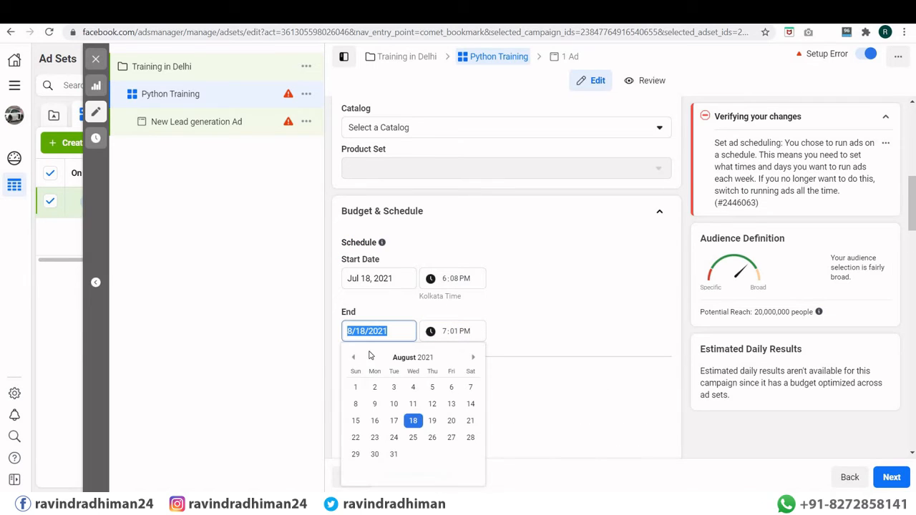
pyautogui.click(453, 420)
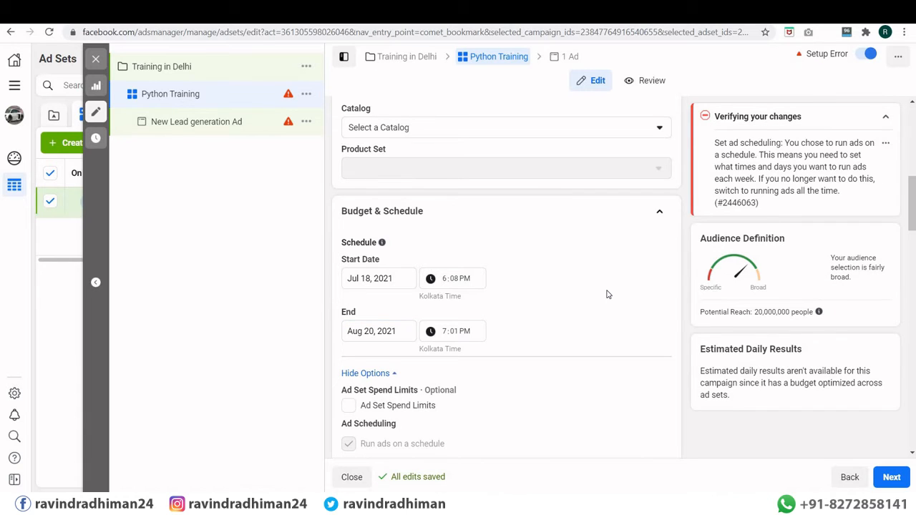
pyautogui.scroll(-2, 572, 283)
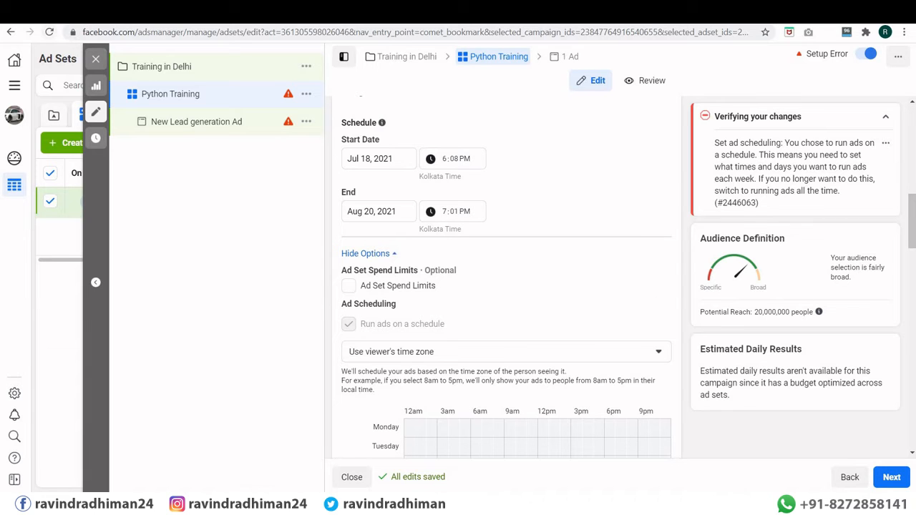
pyautogui.scroll(-1, 375, 198)
pyautogui.scroll(-10, 438, 184)
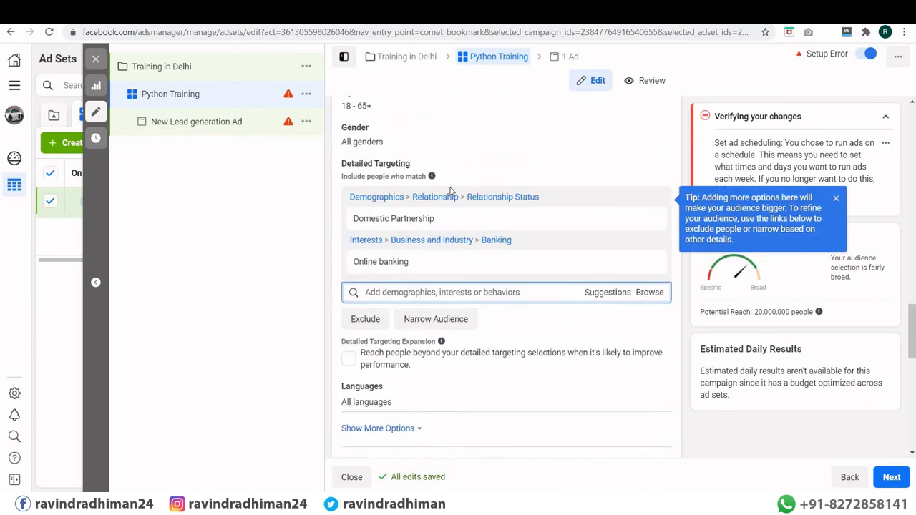
pyautogui.scroll(-7, 449, 191)
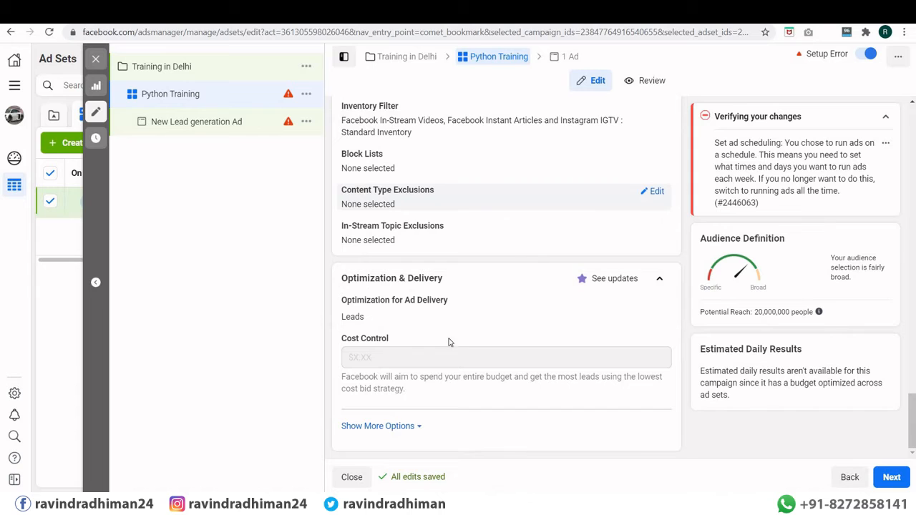
# Step: Schedule three Every Day one-hour slots, including 11am, then continue to the lead ad
pyautogui.click(892, 484)
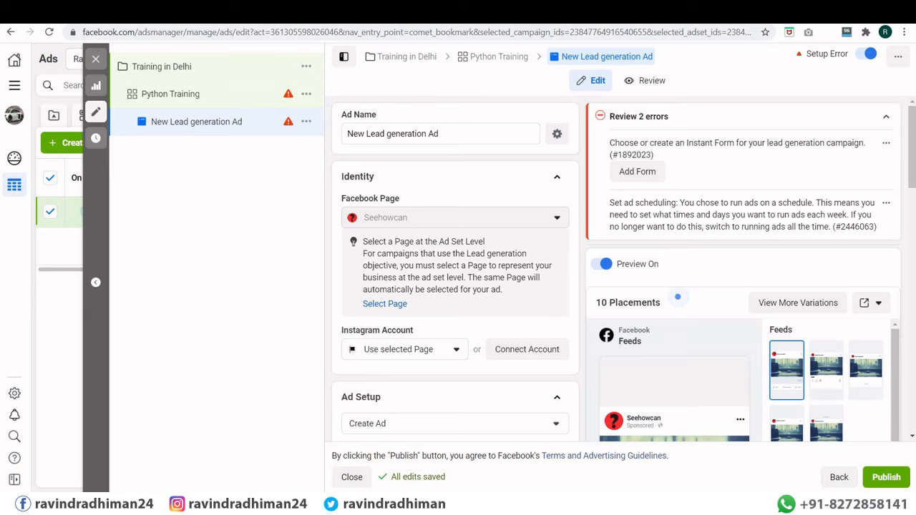
pyautogui.scroll(-3, 444, 214)
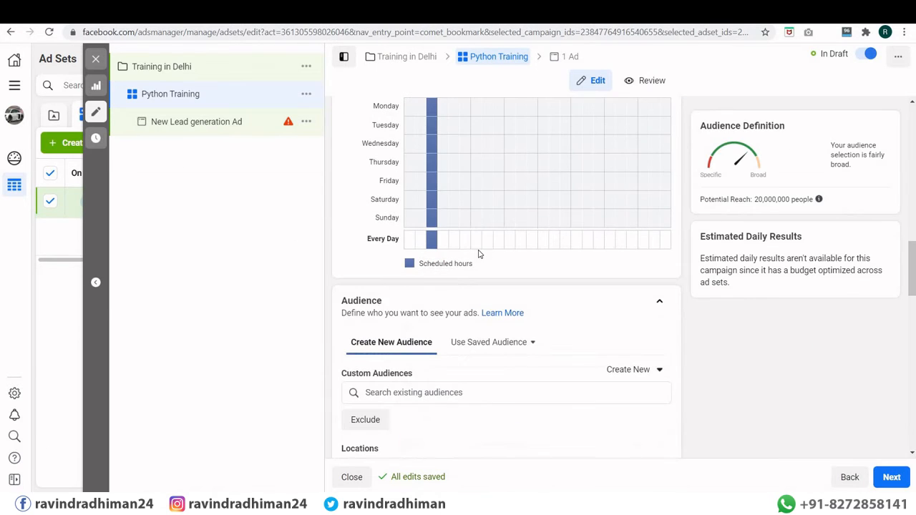
pyautogui.click(487, 241)
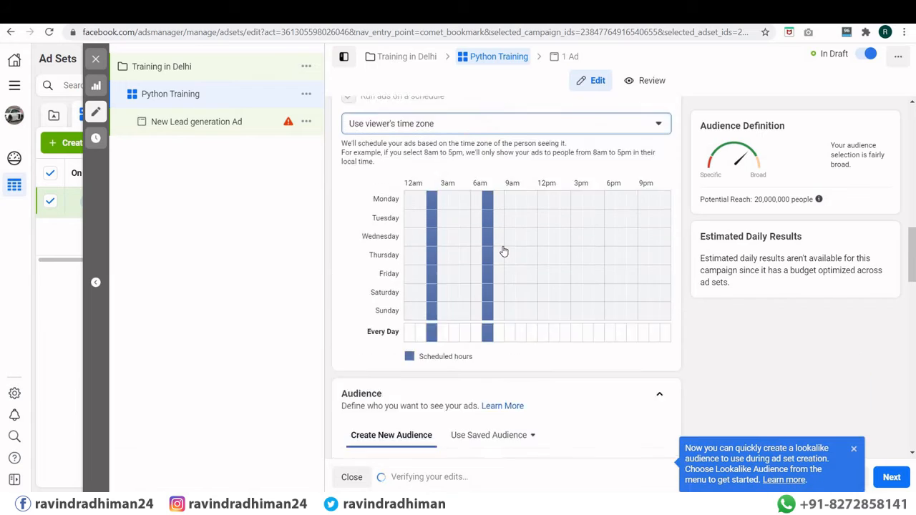
pyautogui.scroll(2, 504, 250)
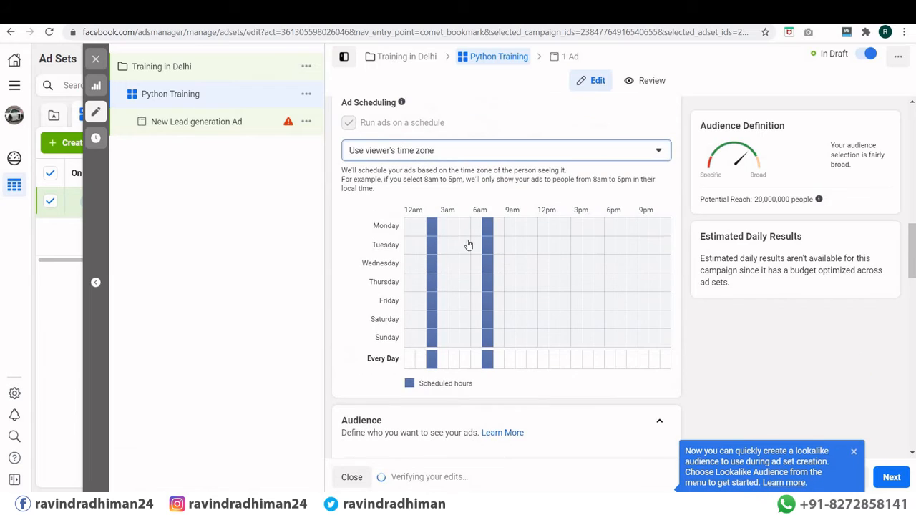
pyautogui.click(531, 362)
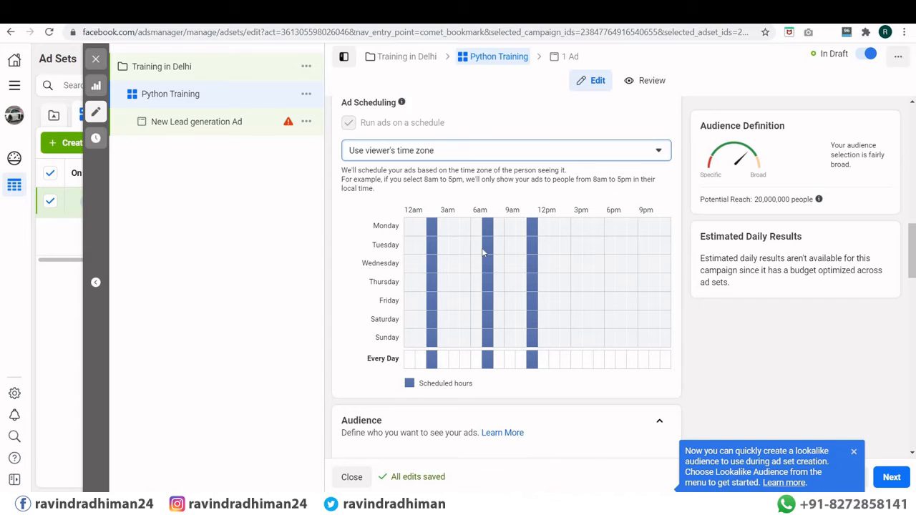
pyautogui.scroll(2, 483, 252)
pyautogui.scroll(-4, 483, 252)
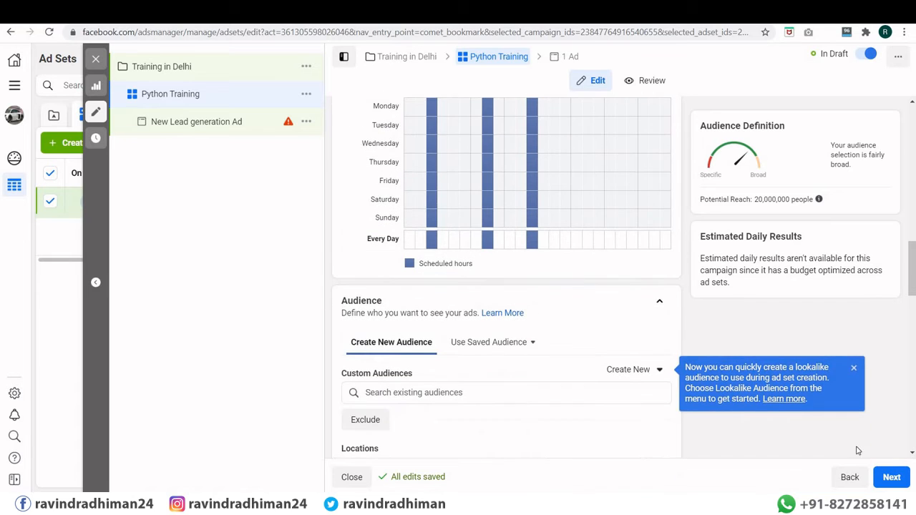
pyautogui.click(888, 478)
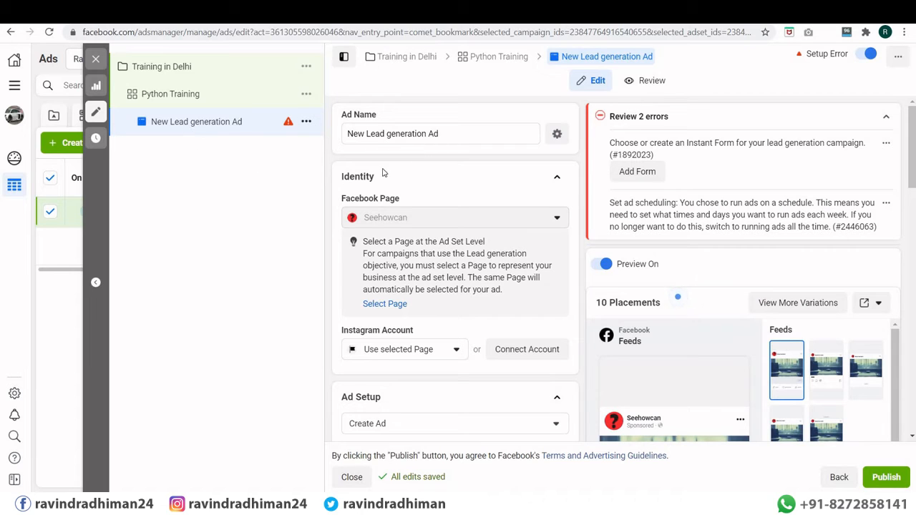
# Step: Rename the ad to 'First Python Training', correcting the misspelled last letter
pyautogui.moveTo(441, 134); pyautogui.dragTo(345, 134)
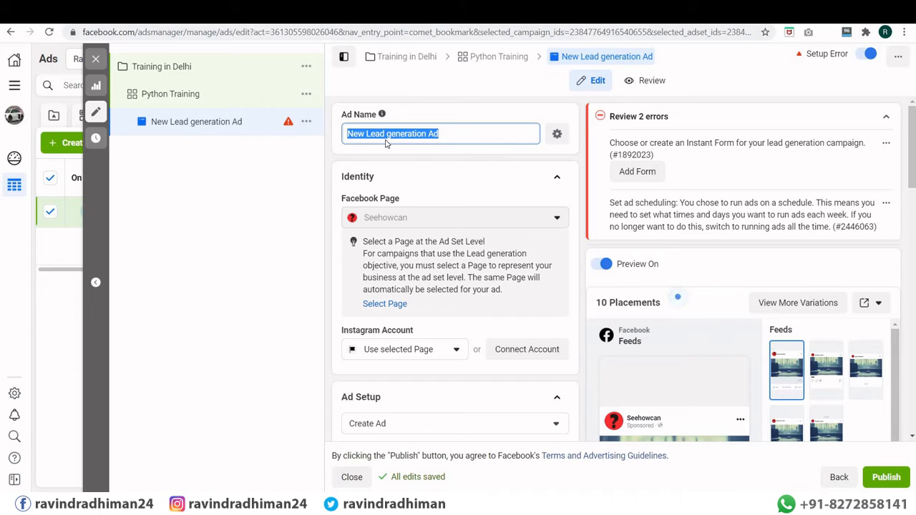
pyautogui.write('First')
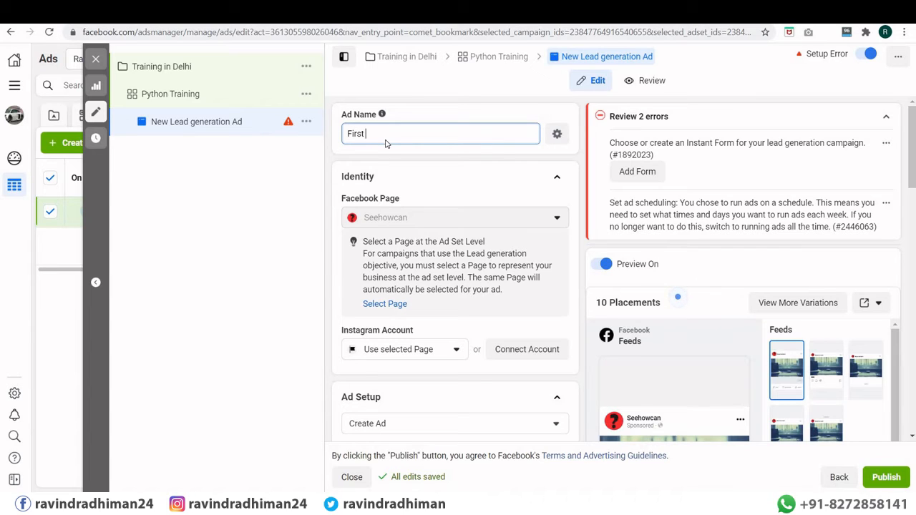
pyautogui.write(' Python Trainig')
pyautogui.press('BackSpace')
pyautogui.write('ng')
# Step: Leave the Instagram account unchanged and keep a new Single Image or Video ad, then open media options
pyautogui.scroll(-2, 433, 182)
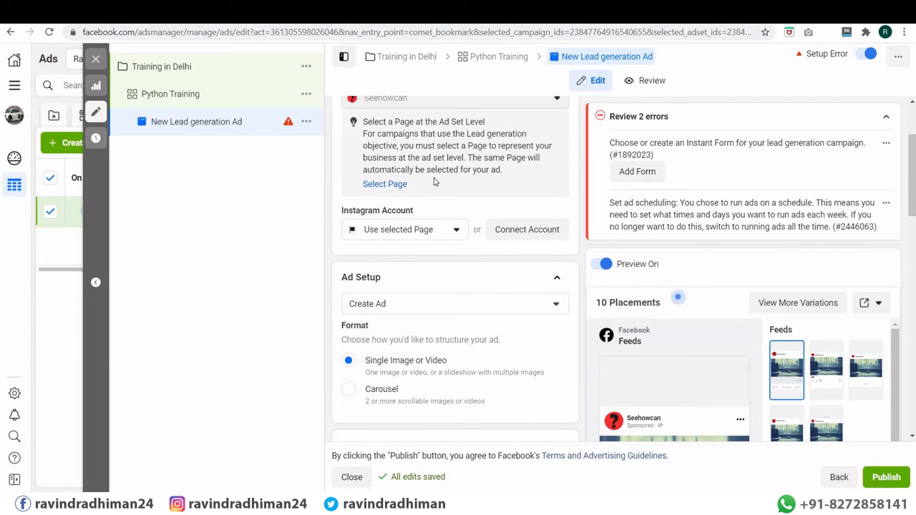
pyautogui.click(408, 234)
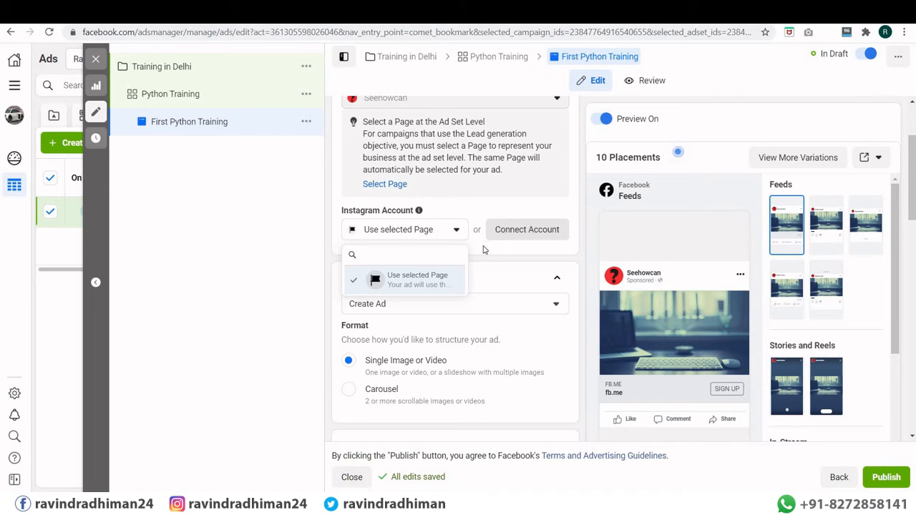
pyautogui.click(461, 235)
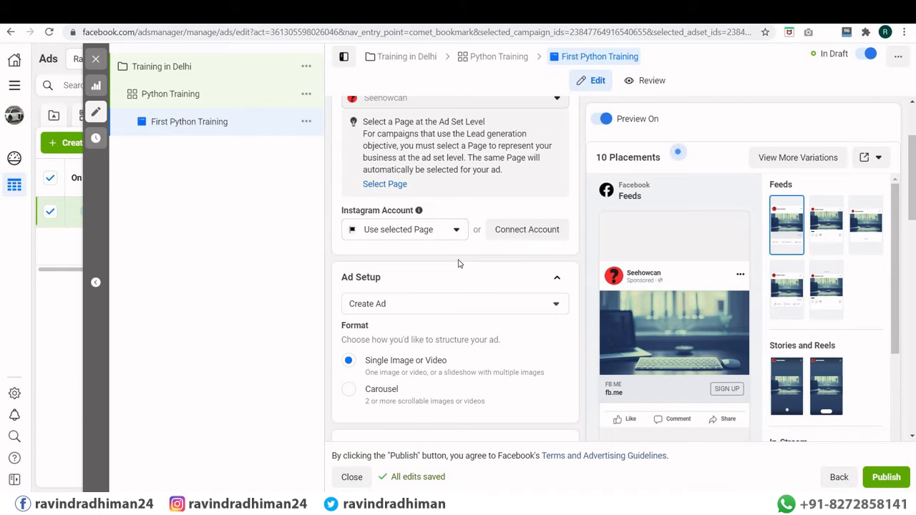
pyautogui.scroll(-2, 459, 264)
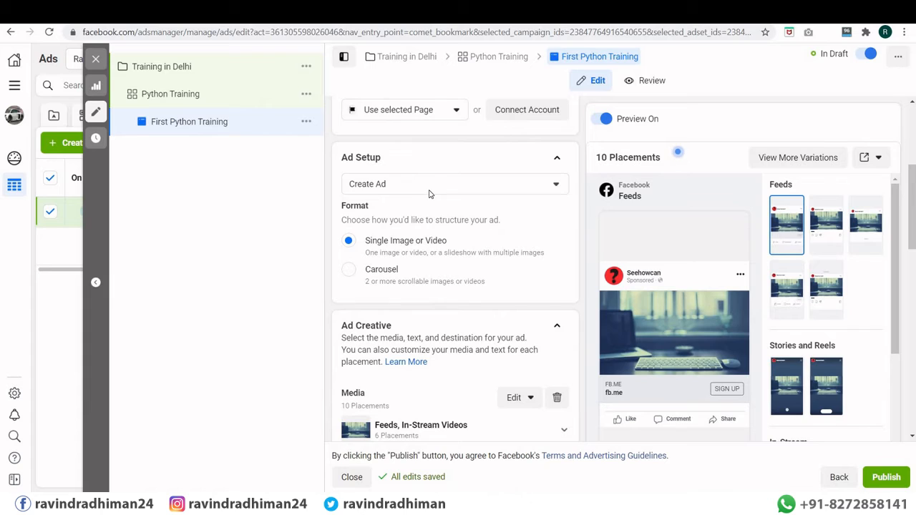
pyautogui.click(429, 187)
pyautogui.click(430, 191)
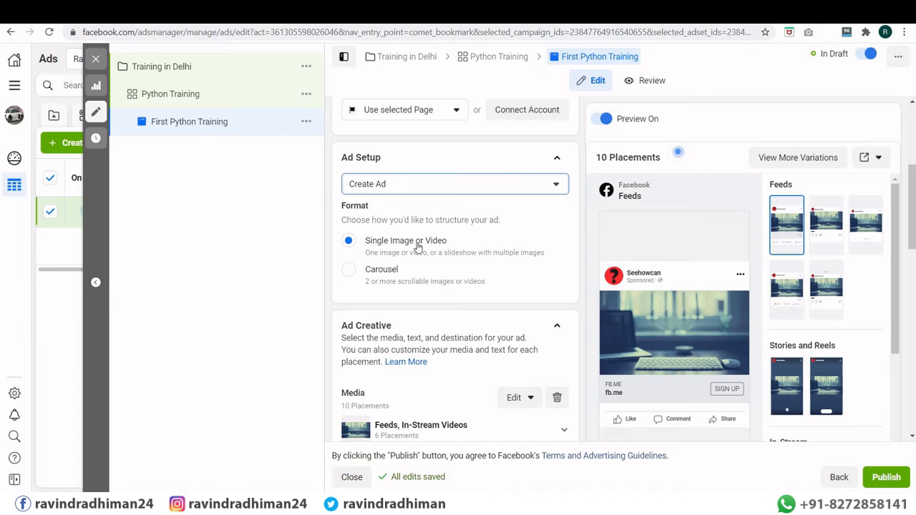
pyautogui.click(418, 246)
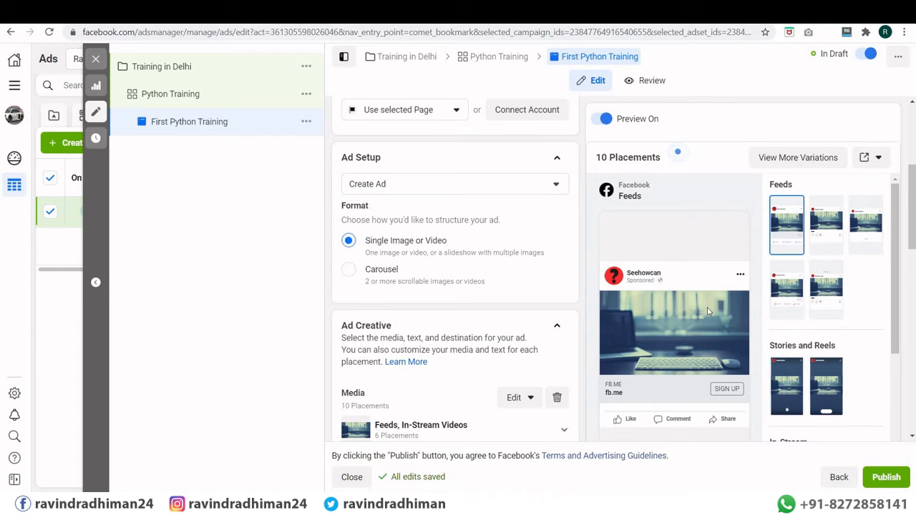
pyautogui.scroll(-3, 444, 215)
pyautogui.scroll(2, 444, 192)
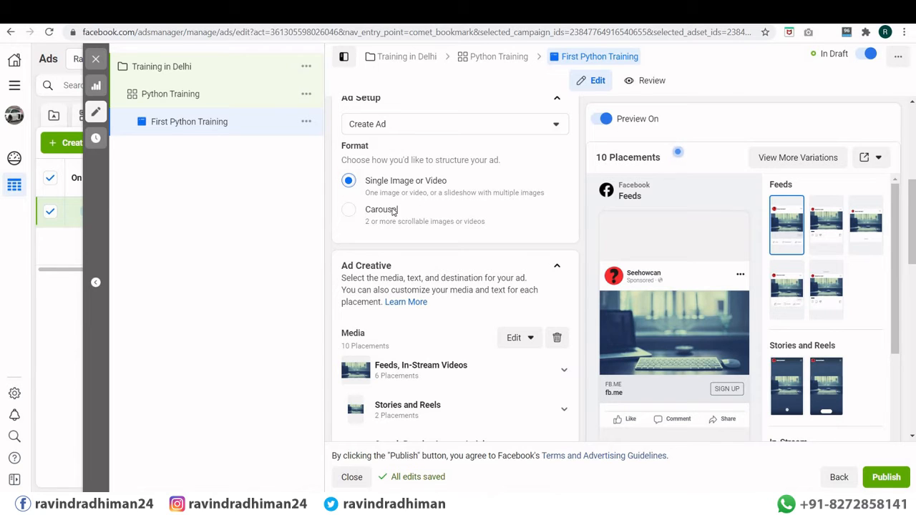
pyautogui.scroll(-1, 393, 212)
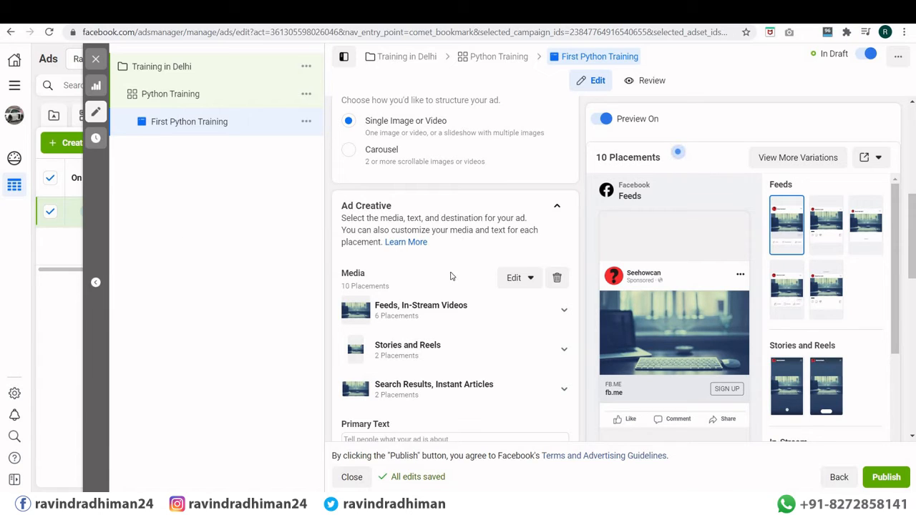
pyautogui.click(533, 279)
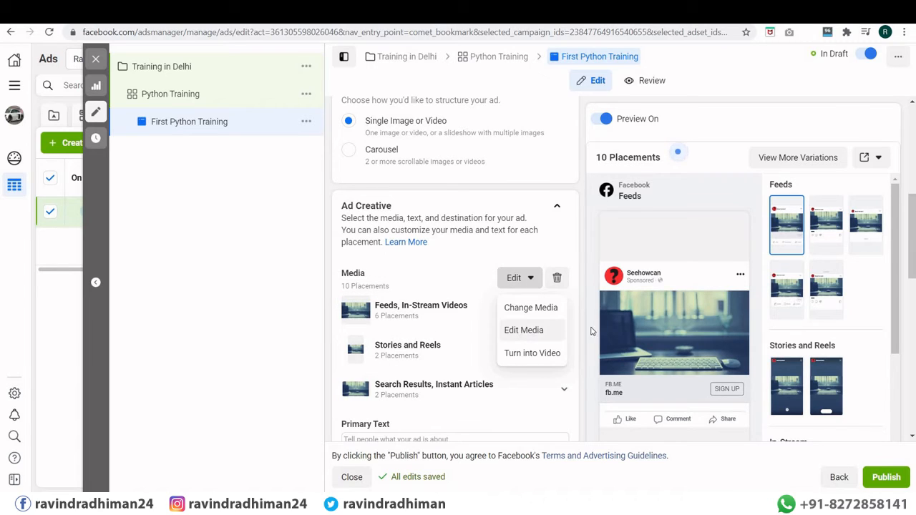
# Step: Turn the ad's media into a video by uploading free-python-course.mp4 and selecting it
pyautogui.click(520, 354)
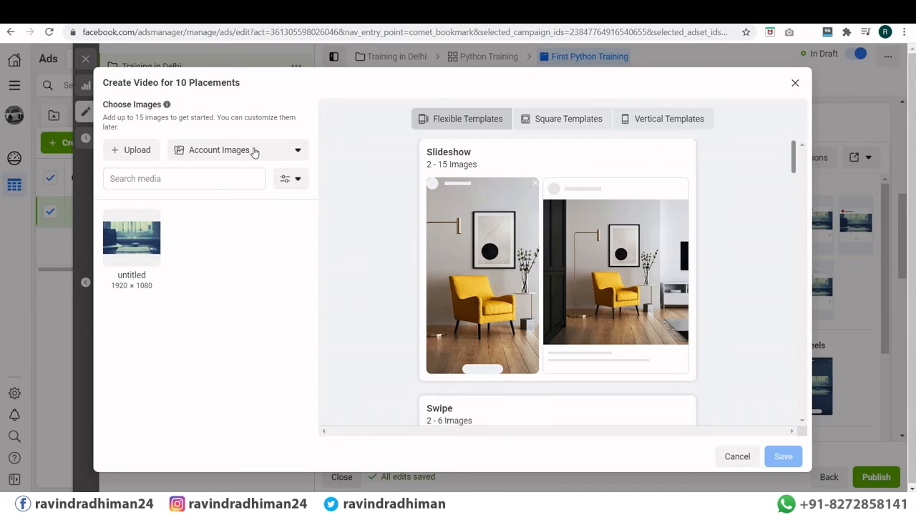
pyautogui.click(139, 149)
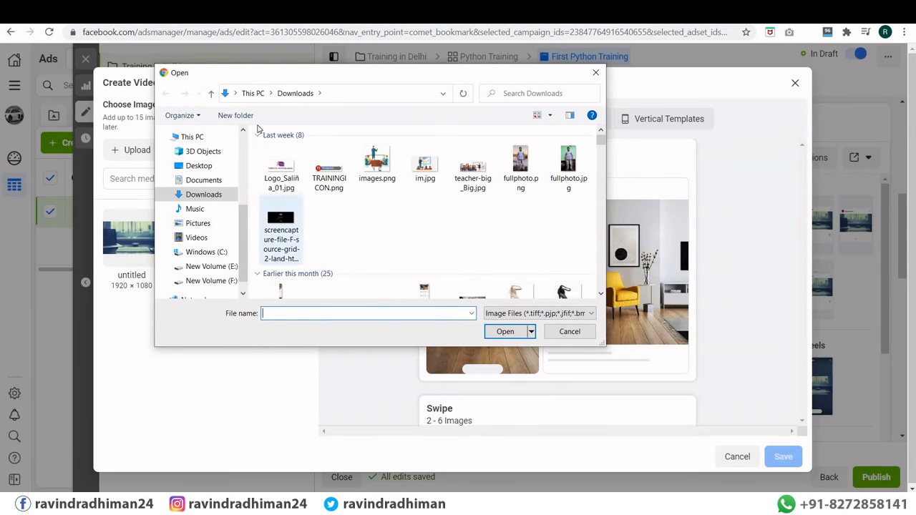
pyautogui.scroll(5, 246, 159)
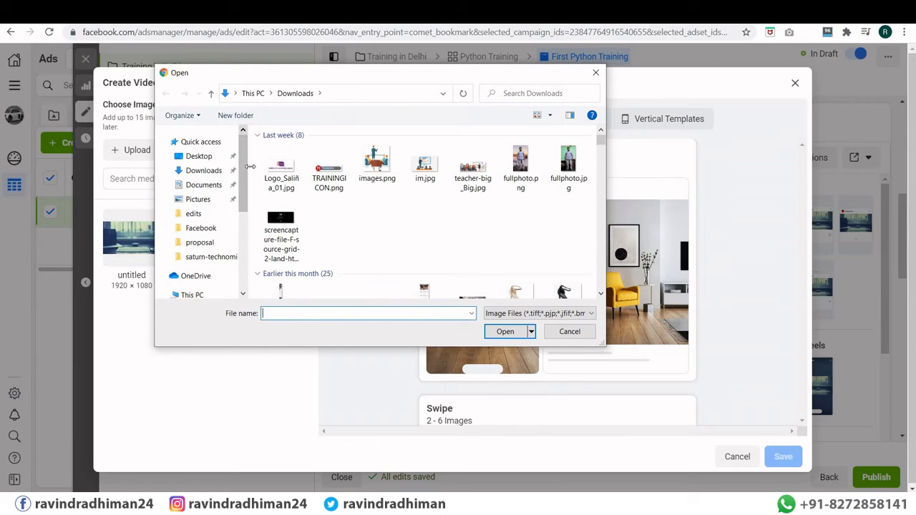
pyautogui.scroll(-5, 324, 192)
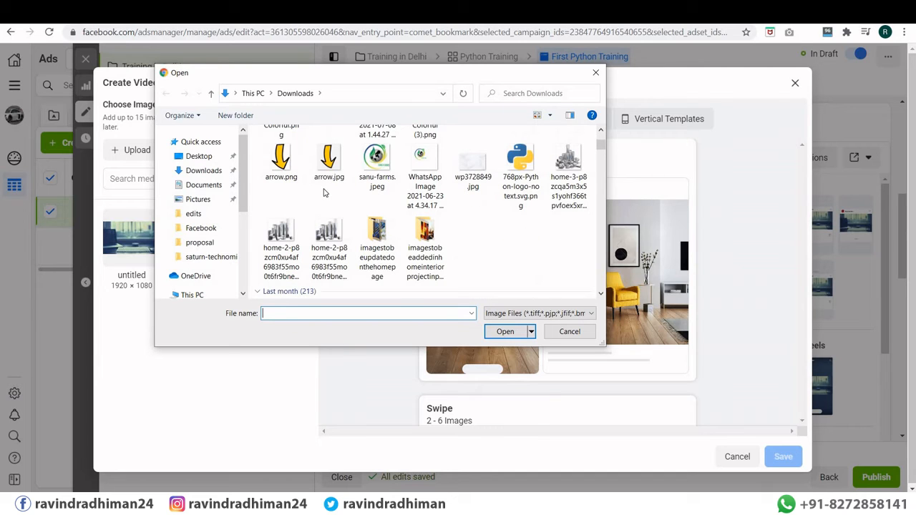
pyautogui.scroll(1, 324, 192)
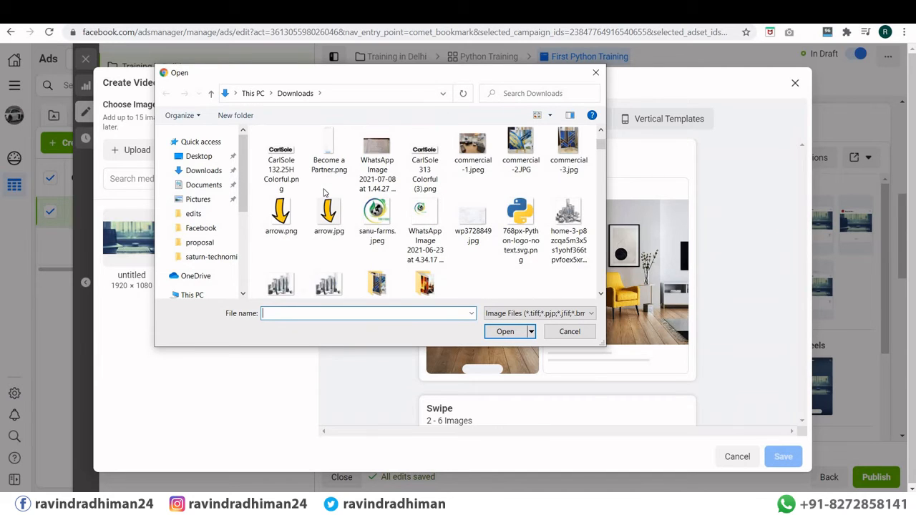
pyautogui.scroll(-1, 370, 178)
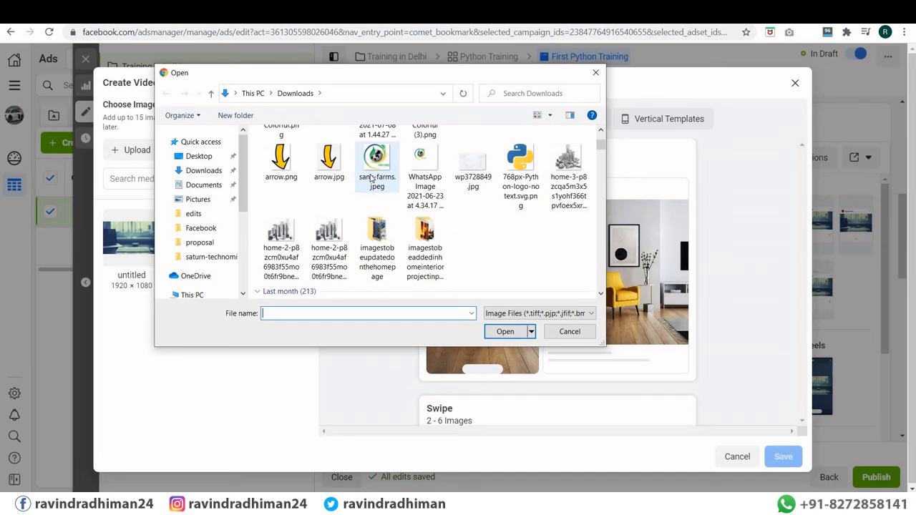
pyautogui.scroll(-2, 371, 178)
pyautogui.scroll(2, 371, 178)
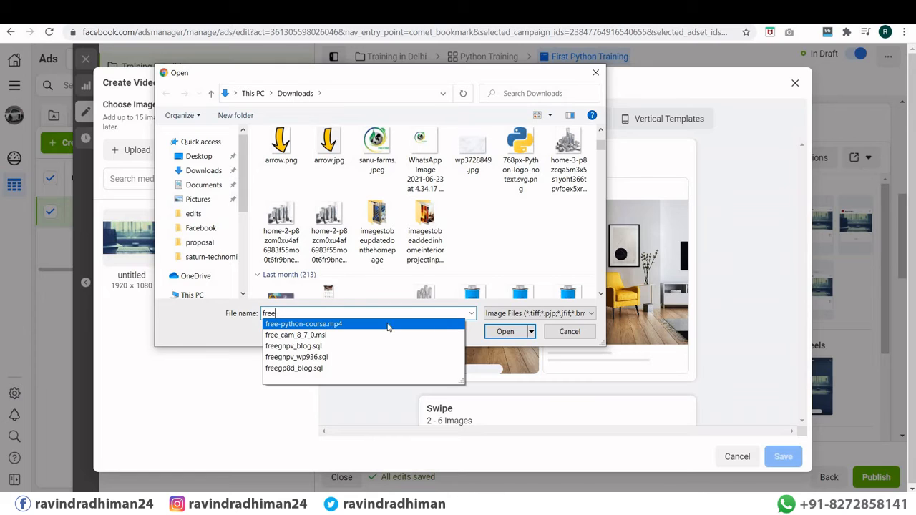
pyautogui.click(388, 324)
pyautogui.click(503, 332)
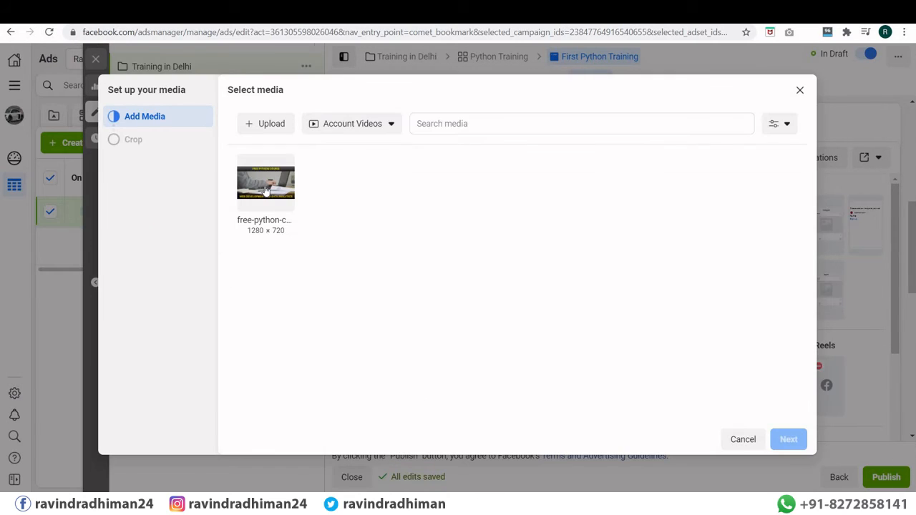
pyautogui.click(266, 189)
# Step: Open the Stories video crop editor and confirm the Original framing
pyautogui.click(790, 439)
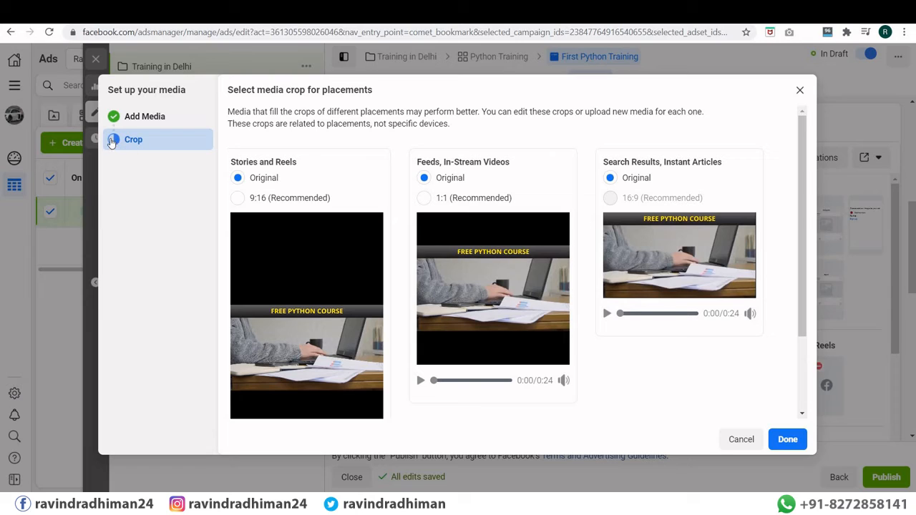
pyautogui.moveTo(305, 252)
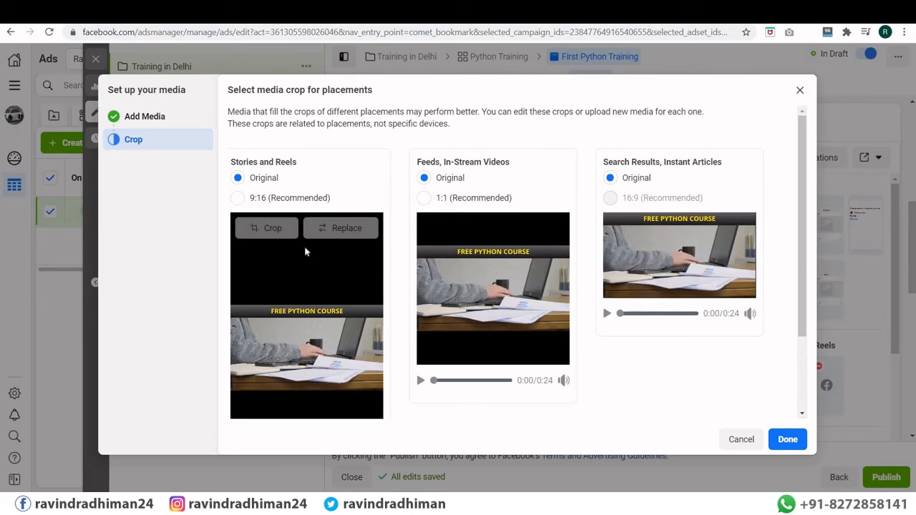
pyautogui.scroll(-3, 305, 251)
pyautogui.scroll(2, 305, 251)
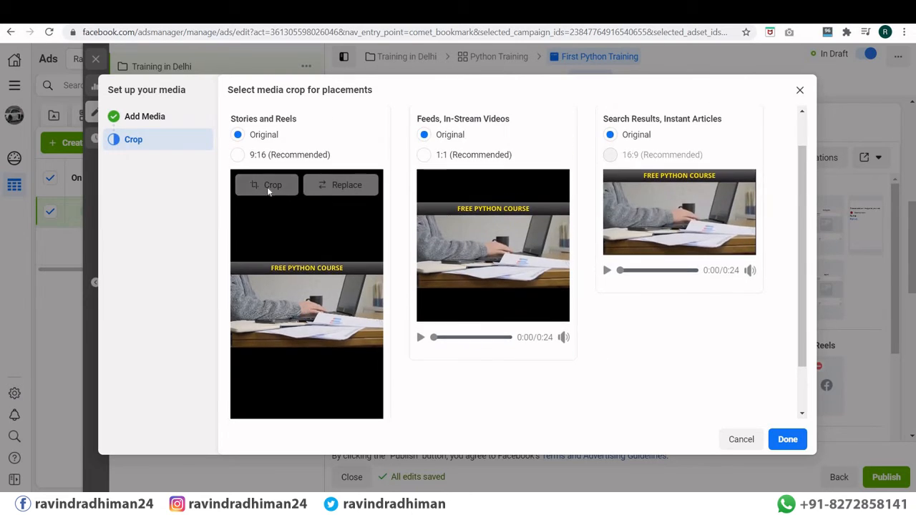
pyautogui.click(268, 189)
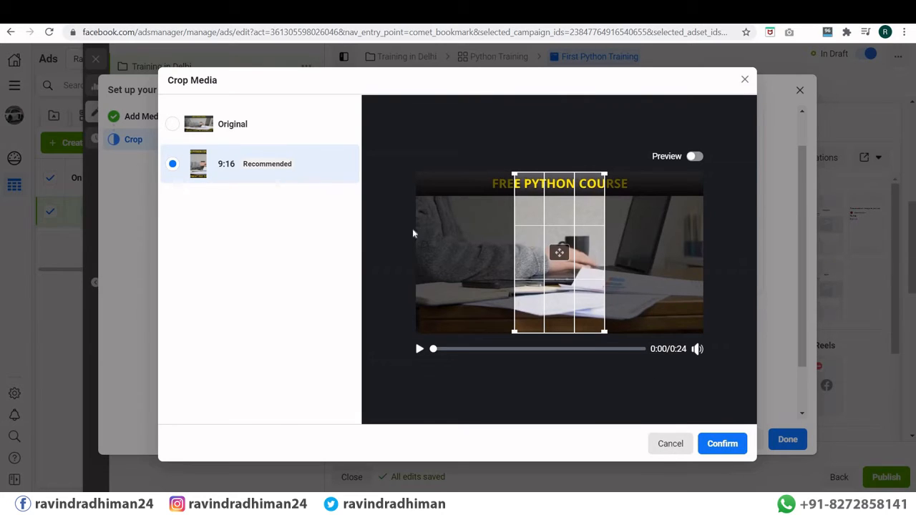
pyautogui.click(174, 125)
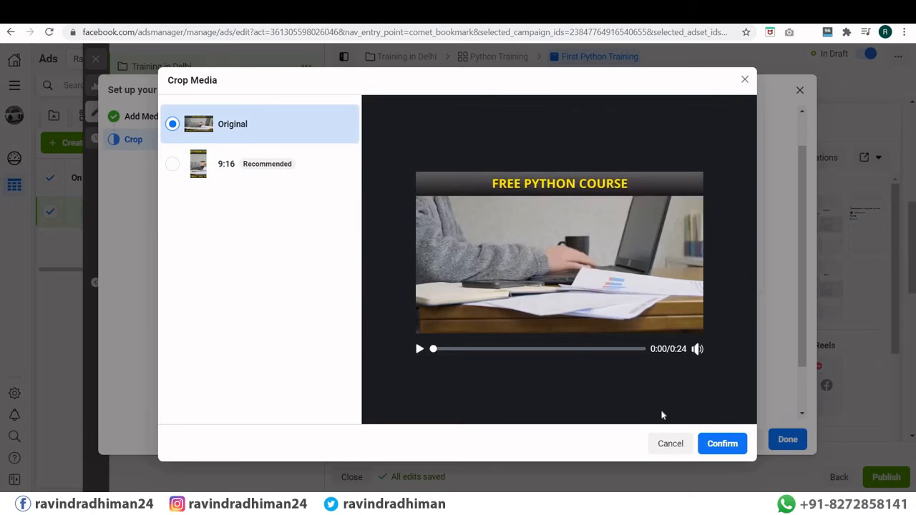
pyautogui.click(709, 444)
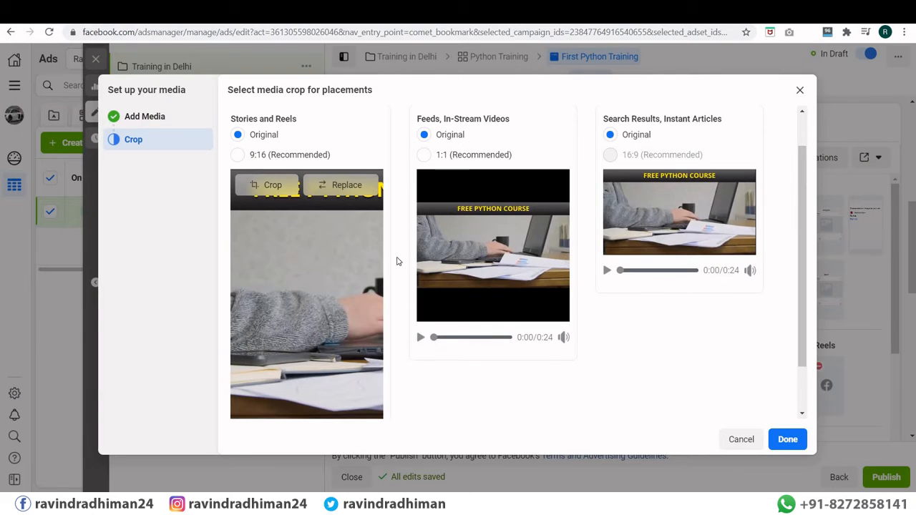
# Step: Choose the recommended 9:16 crop for Stories and Reels and finish the media setup
pyautogui.scroll(-2, 409, 250)
pyautogui.scroll(2, 297, 194)
pyautogui.click(237, 156)
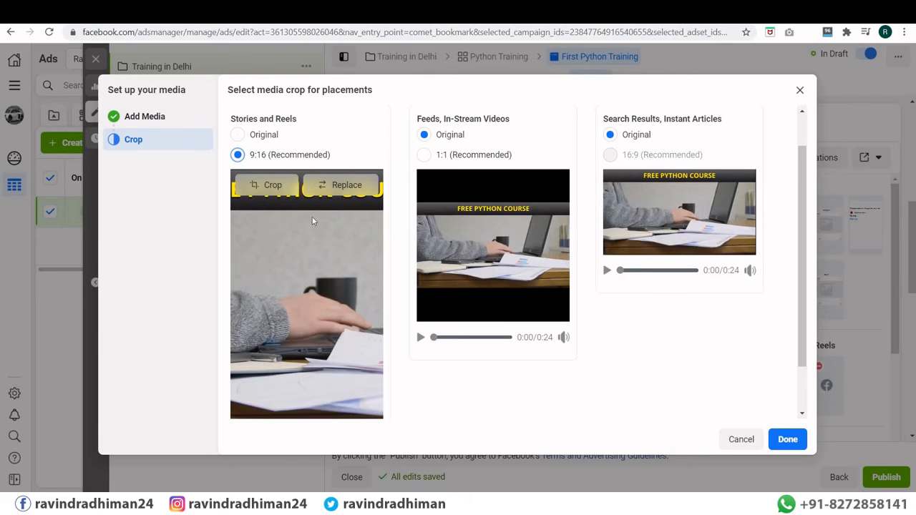
pyautogui.click(154, 120)
pyautogui.click(787, 438)
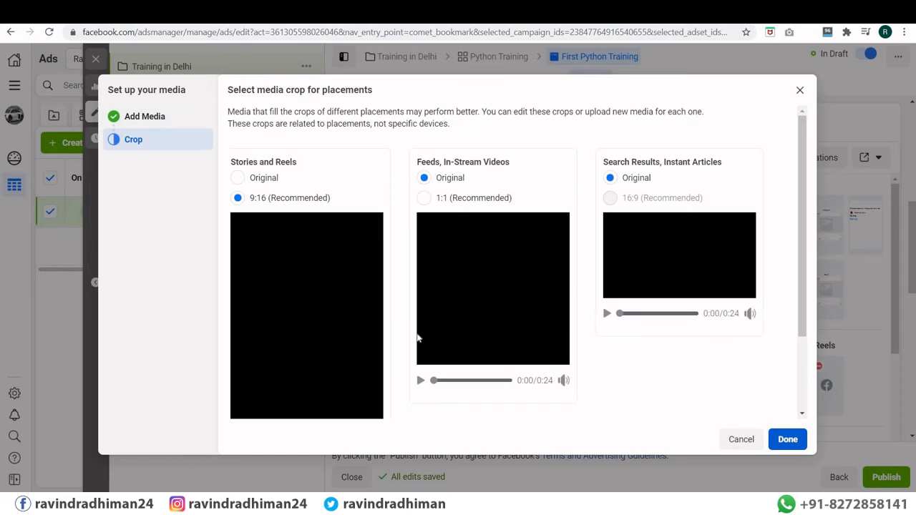
pyautogui.scroll(-1, 380, 281)
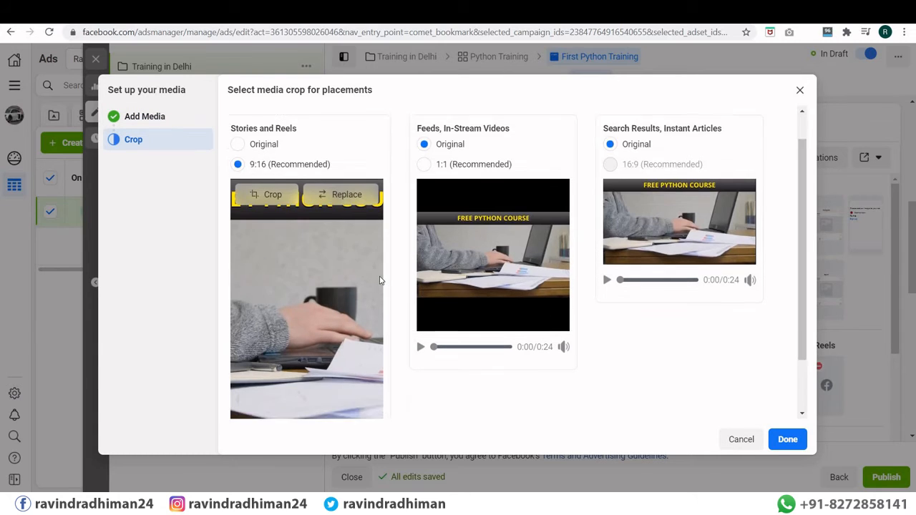
pyautogui.scroll(-2, 380, 280)
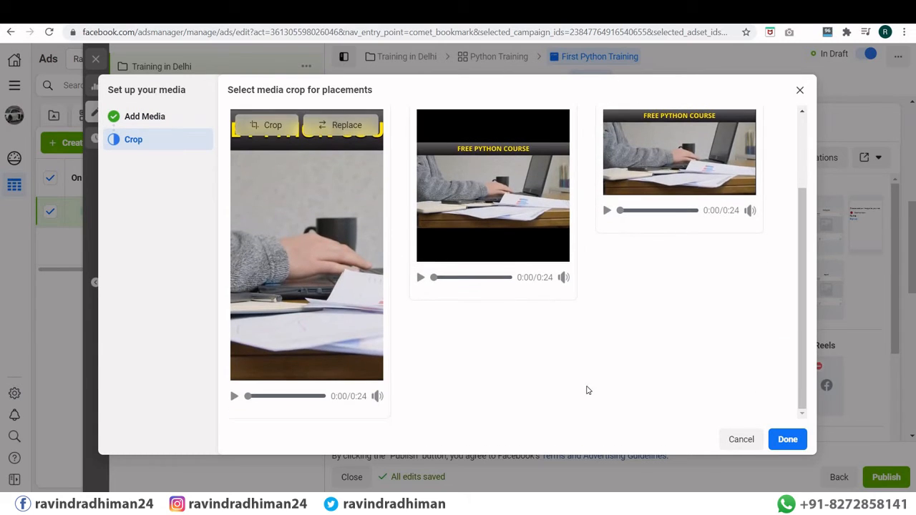
pyautogui.click(795, 442)
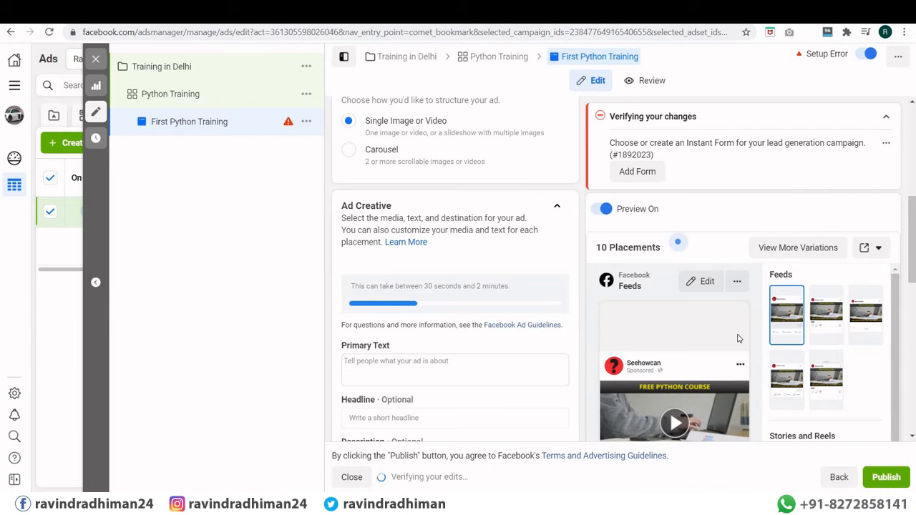
# Step: Enter 'Hello Guys' as the ad's primary text
pyautogui.scroll(-5, 773, 382)
pyautogui.scroll(-3, 512, 276)
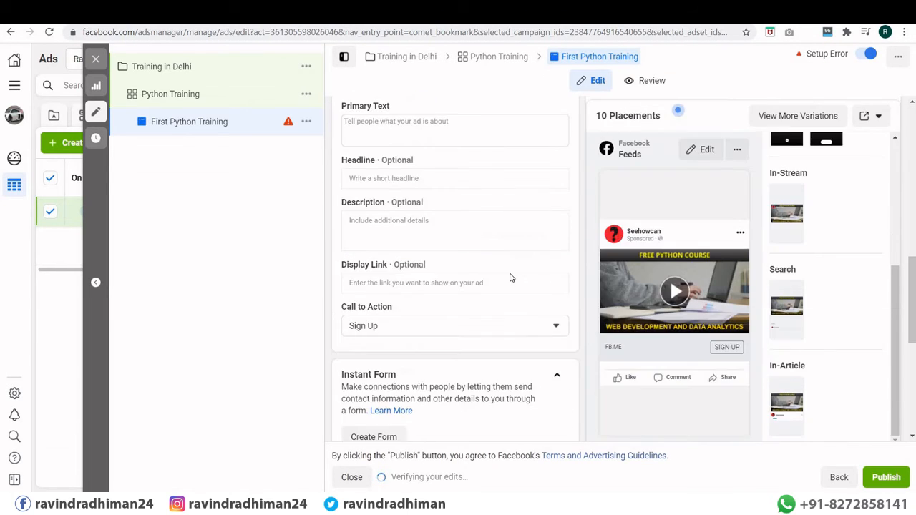
pyautogui.scroll(-3, 787, 200)
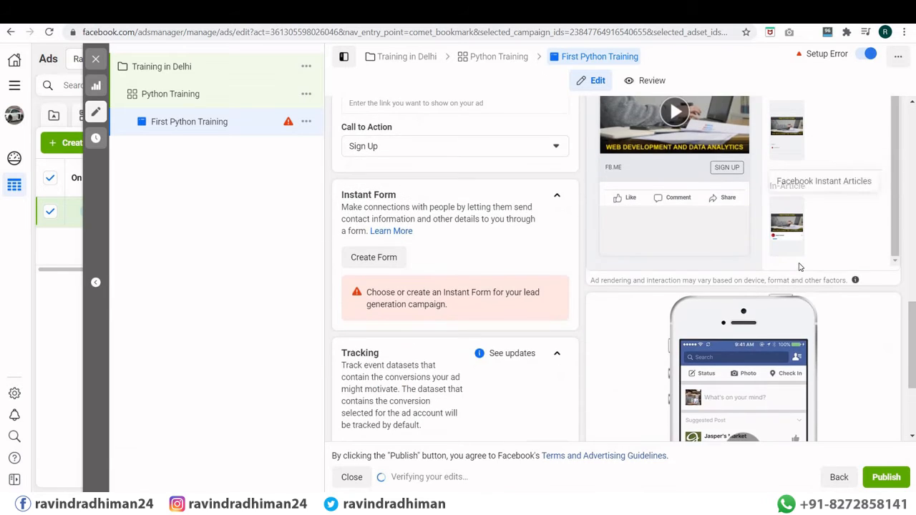
pyautogui.scroll(5, 710, 288)
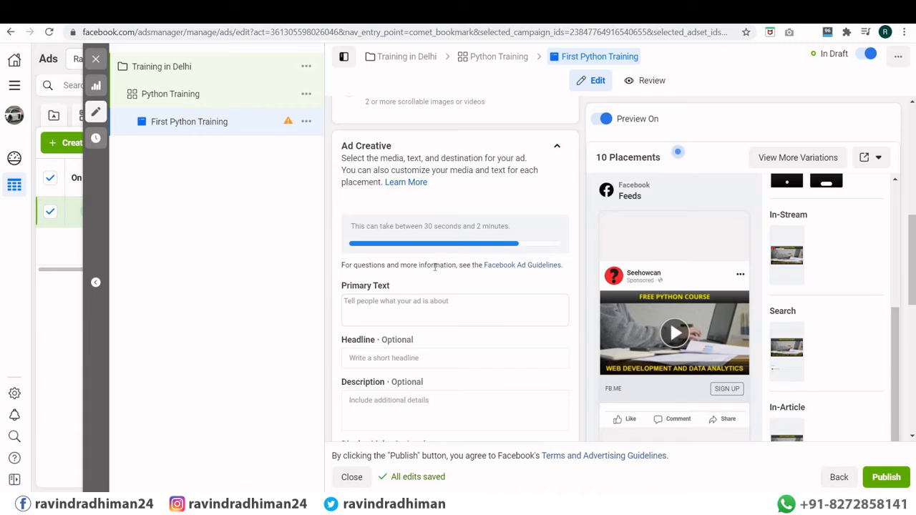
pyautogui.scroll(-1, 430, 263)
pyautogui.click(450, 243)
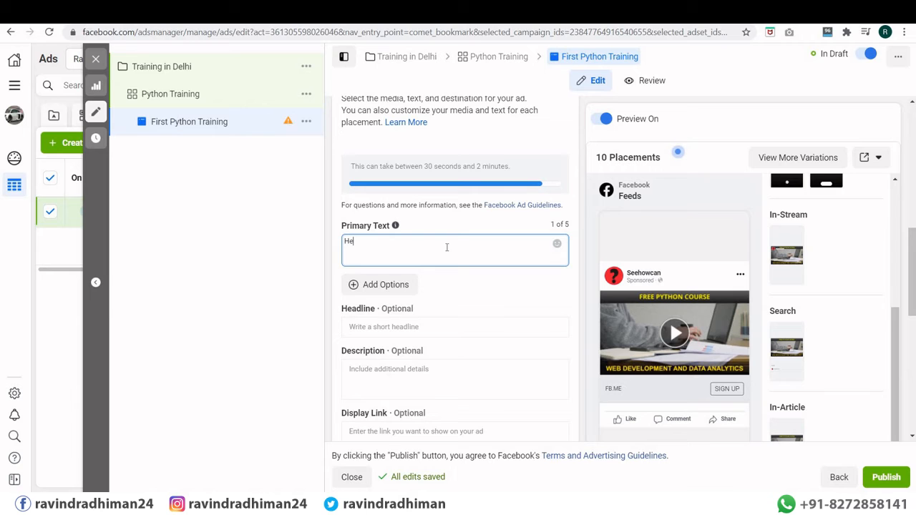
pyautogui.write('Hello ')
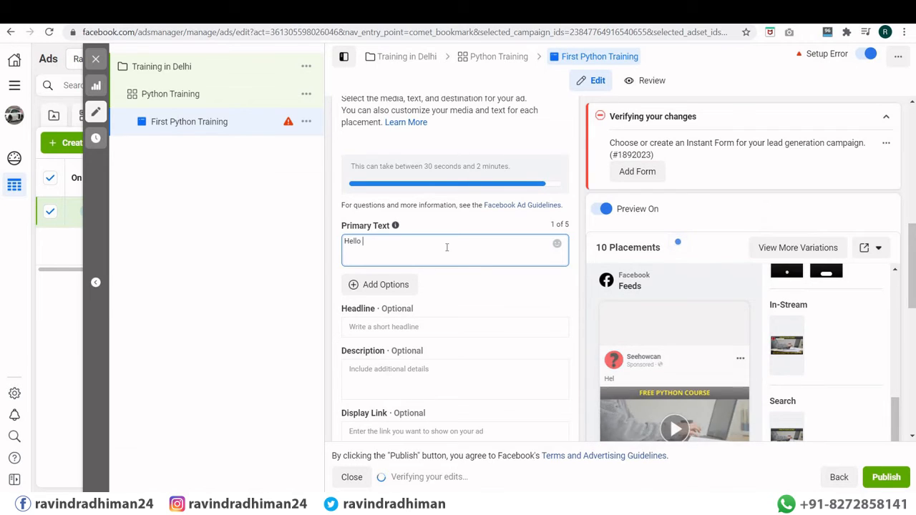
pyautogui.write('Guys')
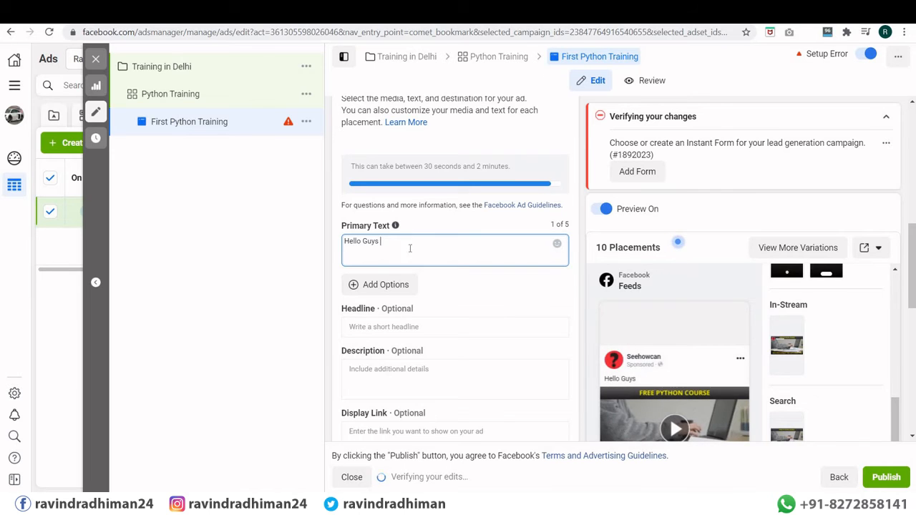
# Step: Add an empty second primary text option
pyautogui.scroll(-1, 410, 259)
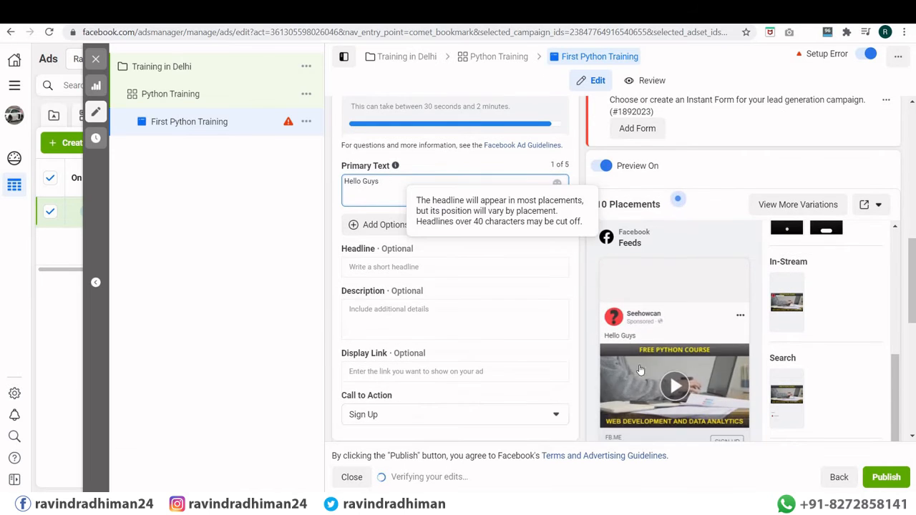
pyautogui.click(399, 233)
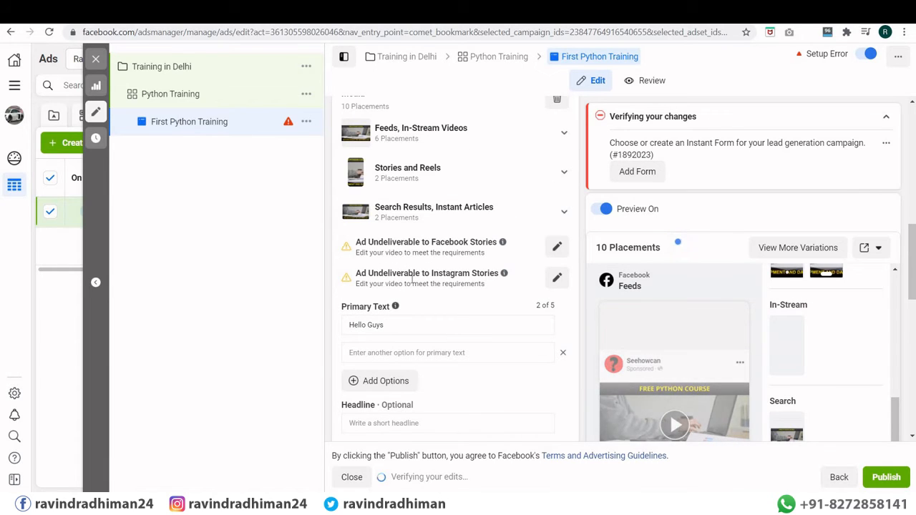
pyautogui.scroll(5, 414, 284)
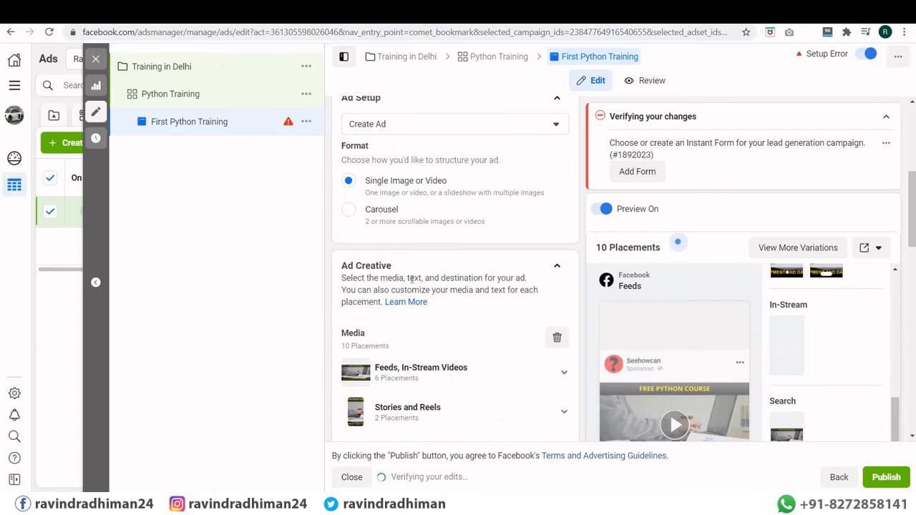
pyautogui.scroll(-5, 411, 279)
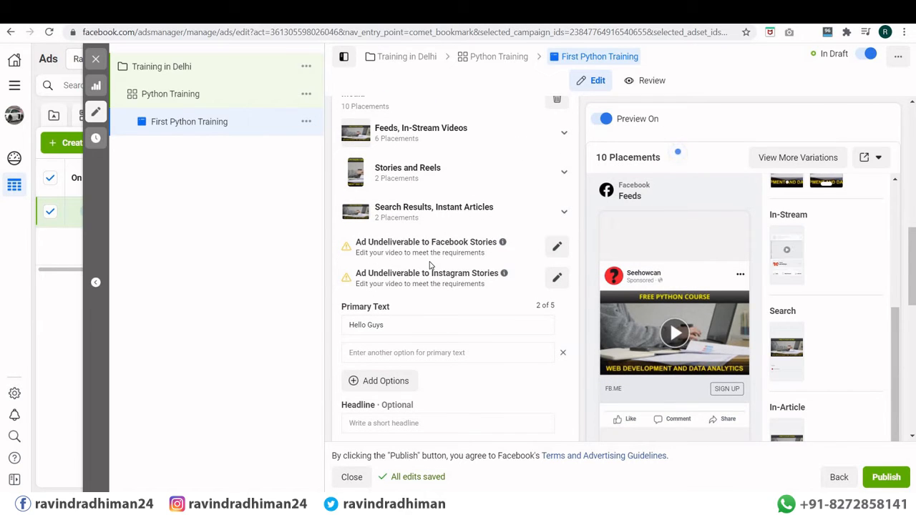
pyautogui.scroll(-3, 420, 266)
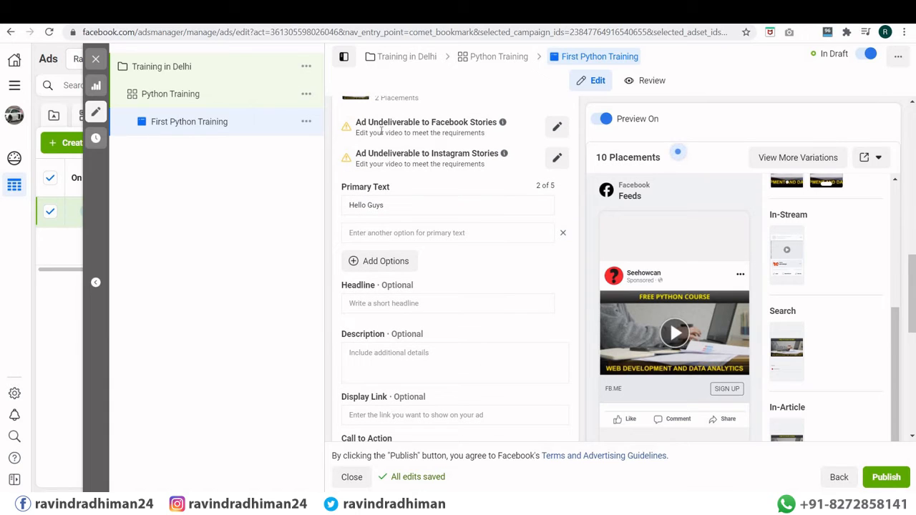
# Step: Save a manually chosen thumbnail for the Facebook Stories placement video
pyautogui.click(556, 127)
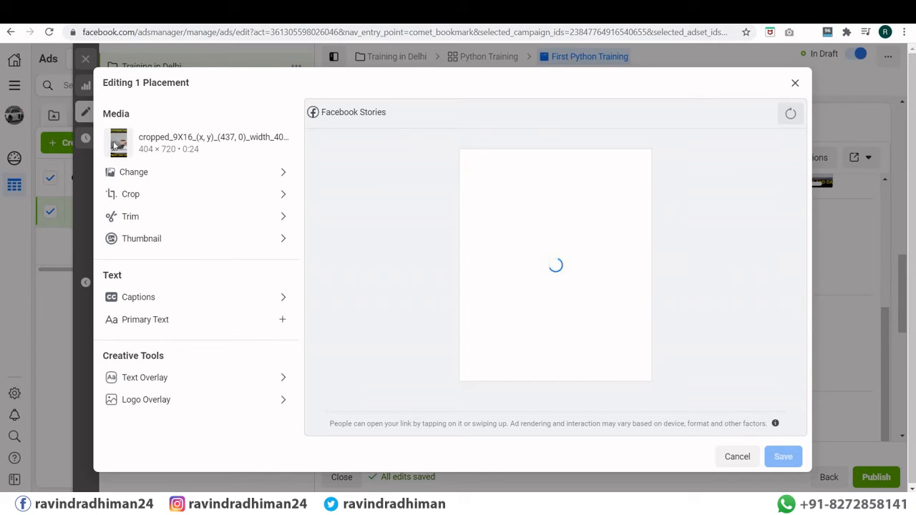
pyautogui.click(149, 241)
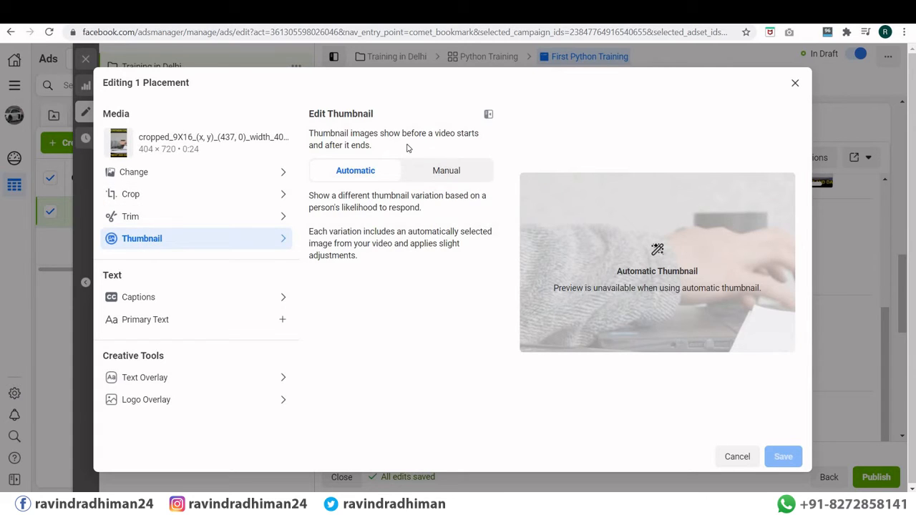
pyautogui.click(449, 170)
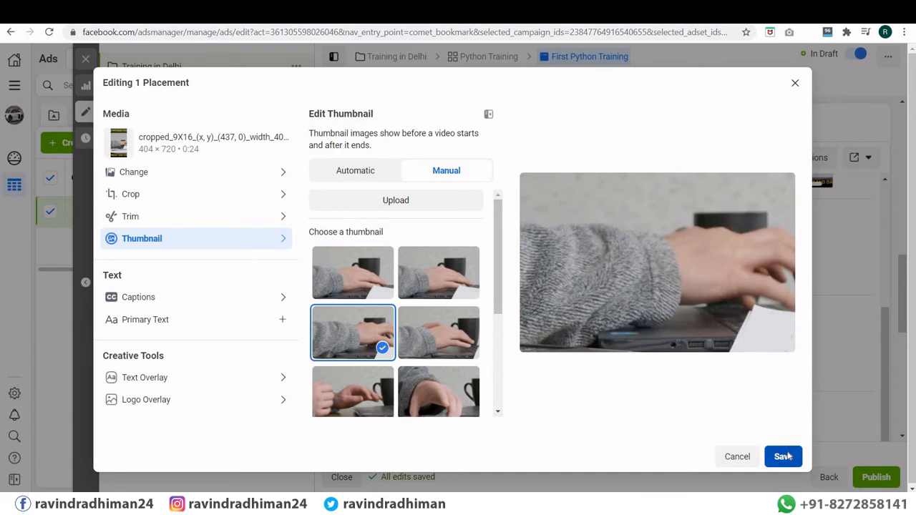
pyautogui.click(784, 457)
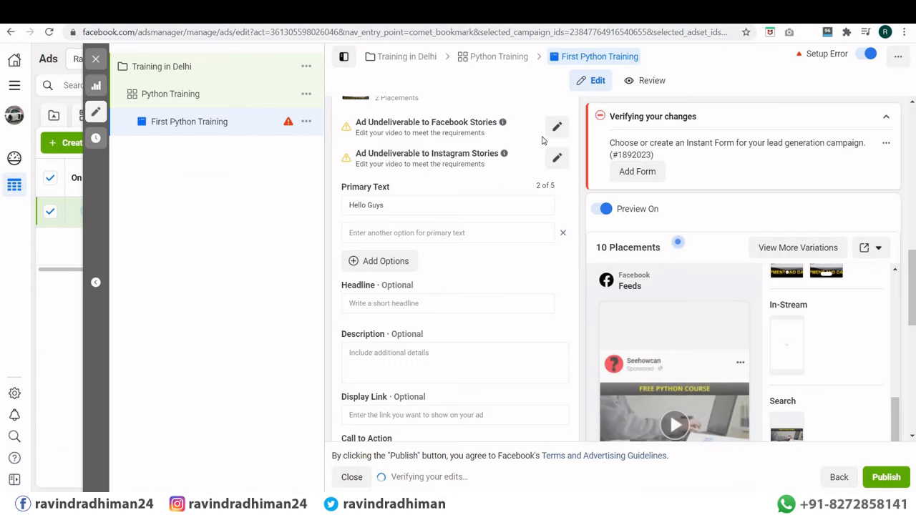
pyautogui.scroll(-1, 477, 169)
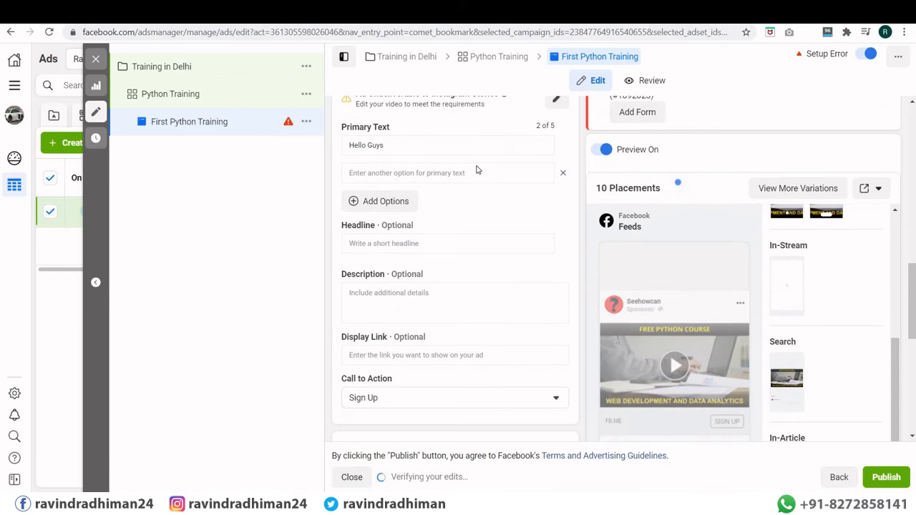
pyautogui.scroll(2, 477, 169)
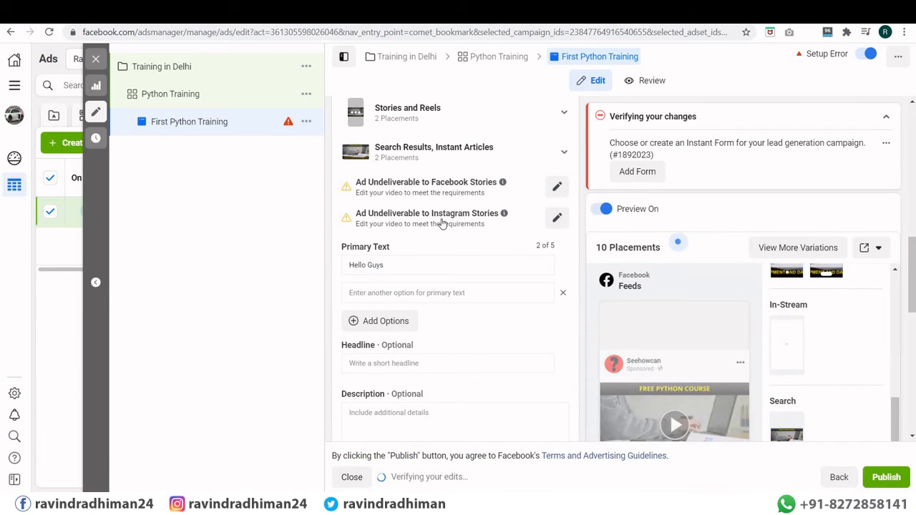
pyautogui.scroll(1, 442, 224)
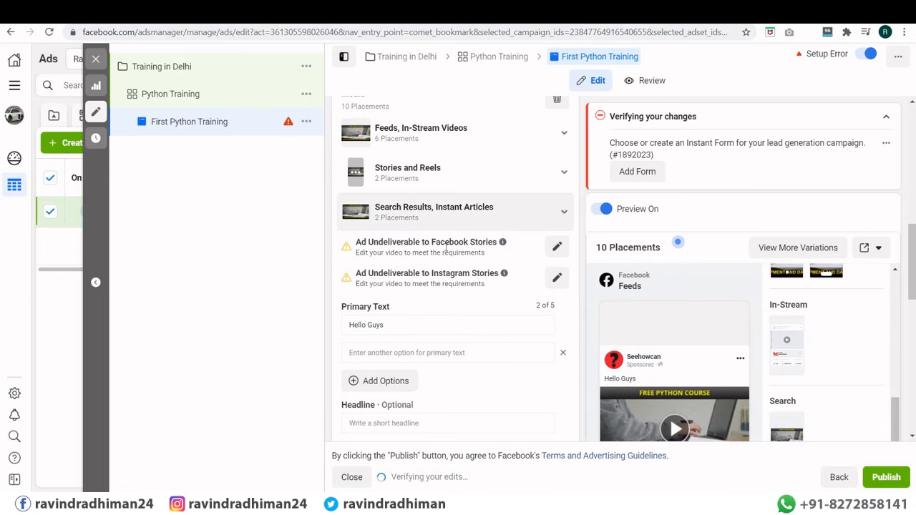
pyautogui.scroll(-2, 446, 247)
pyautogui.scroll(-3, 408, 150)
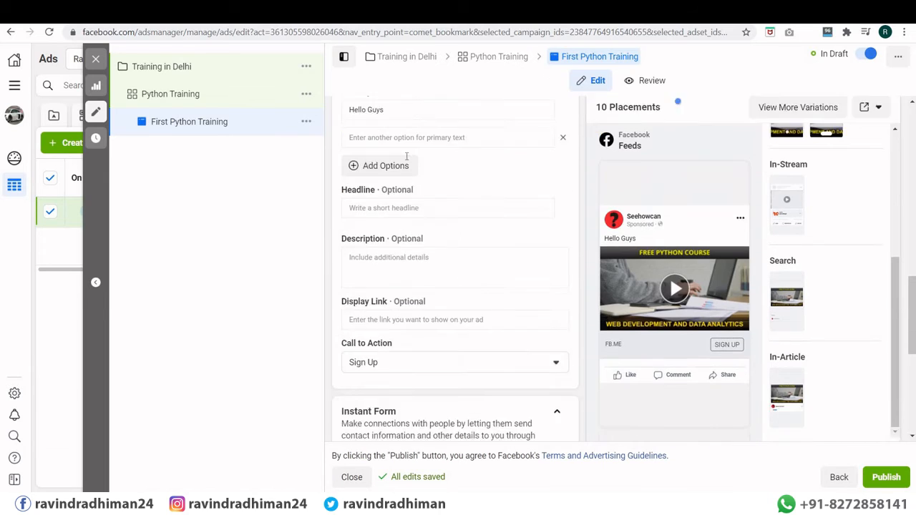
pyautogui.click(402, 178)
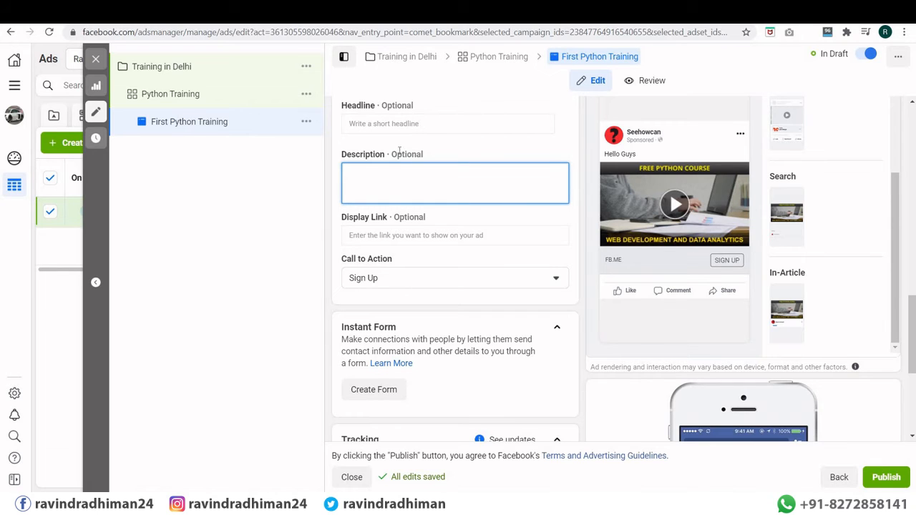
# Step: Type 'We are organizing Python Training' in the second primary text option
pyautogui.scroll(2, 405, 201)
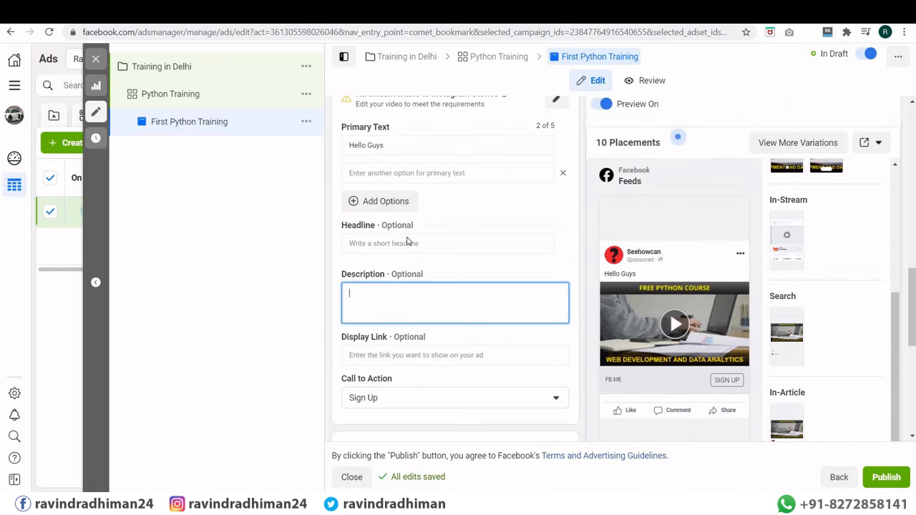
pyautogui.click(394, 173)
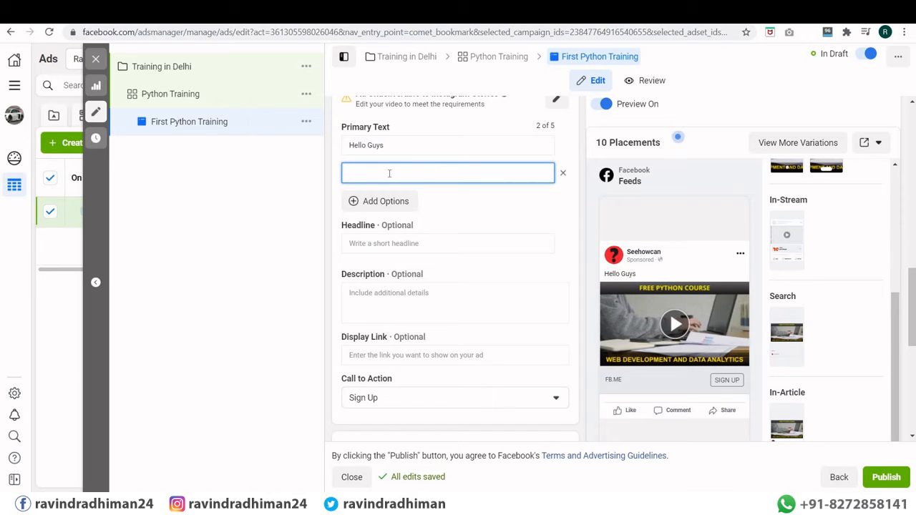
pyautogui.write('We are orga')
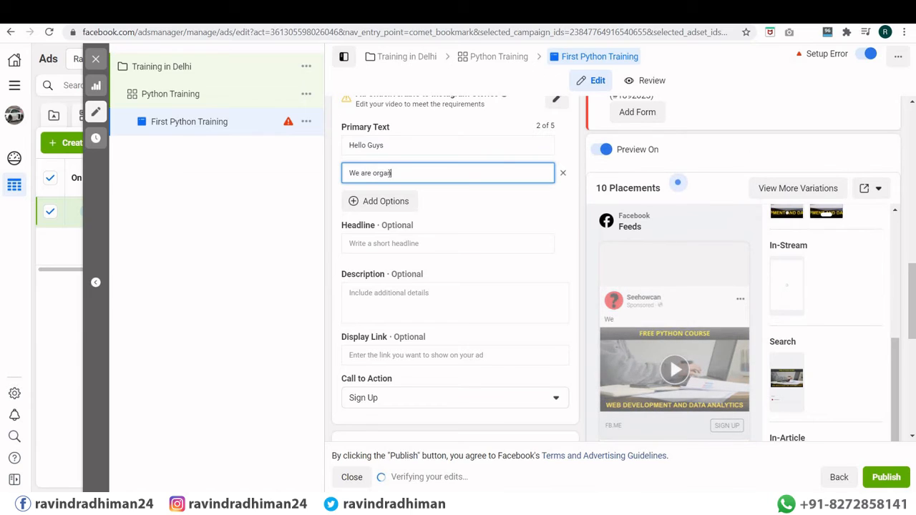
pyautogui.write('nizing ')
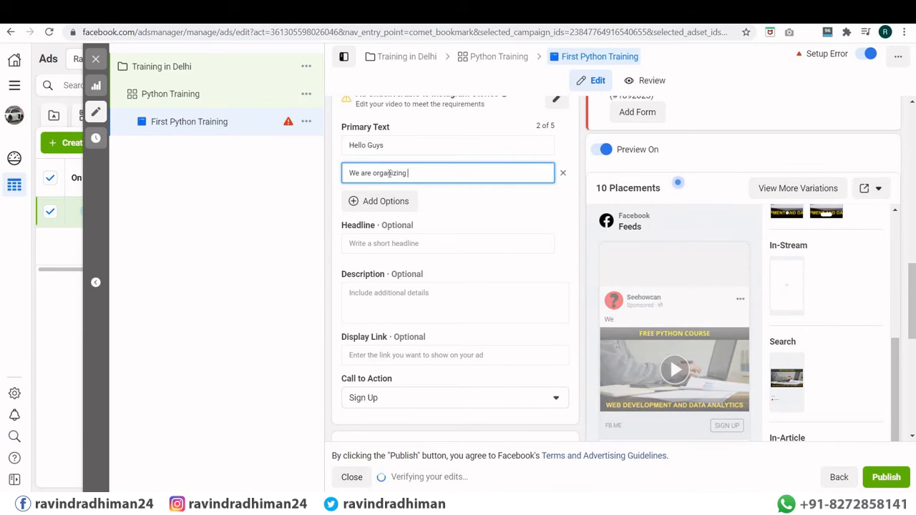
pyautogui.write('Python T')
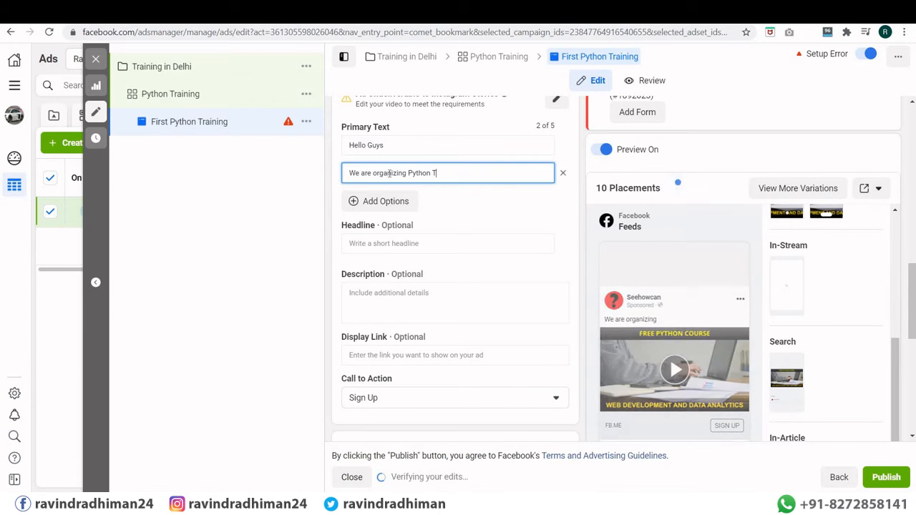
pyautogui.write('raining')
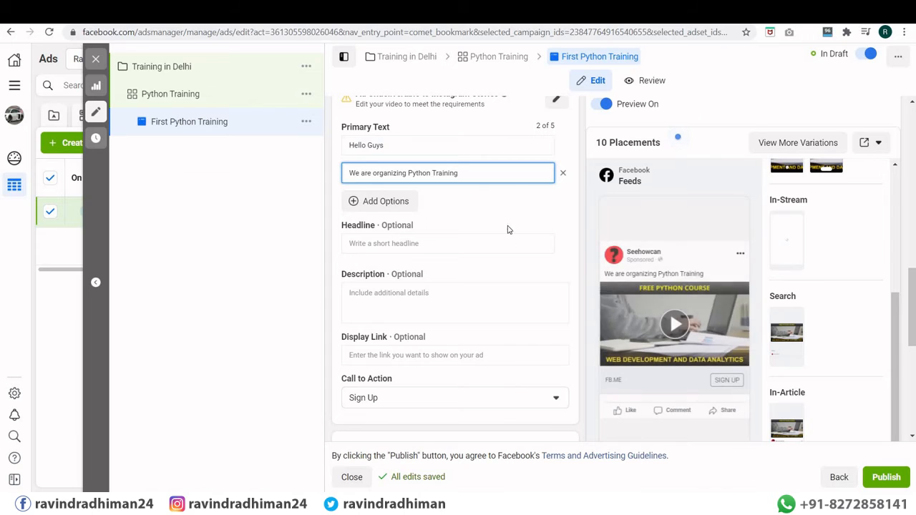
pyautogui.click(566, 150)
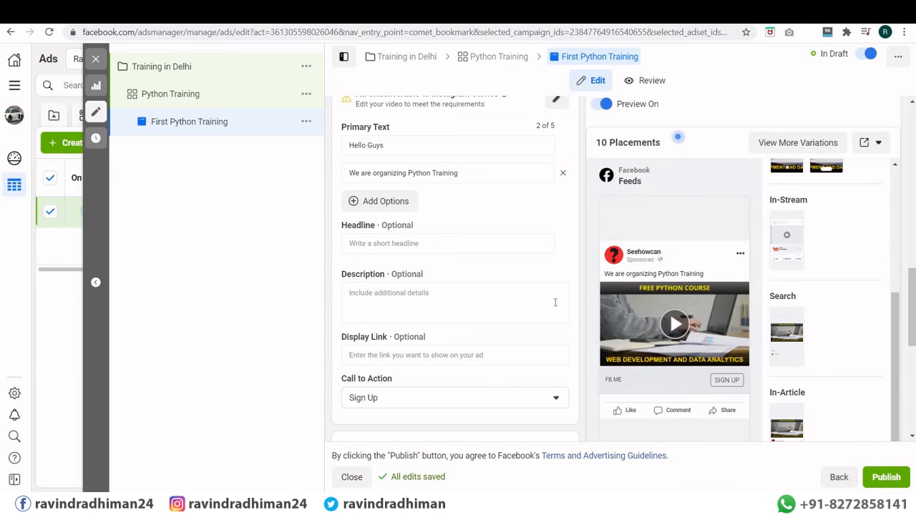
# Step: Move that sentence after 'Hello Guys' in the first option and remove the empty second option
pyautogui.click(441, 144)
pyautogui.moveTo(356, 145); pyautogui.dragTo(349, 149)
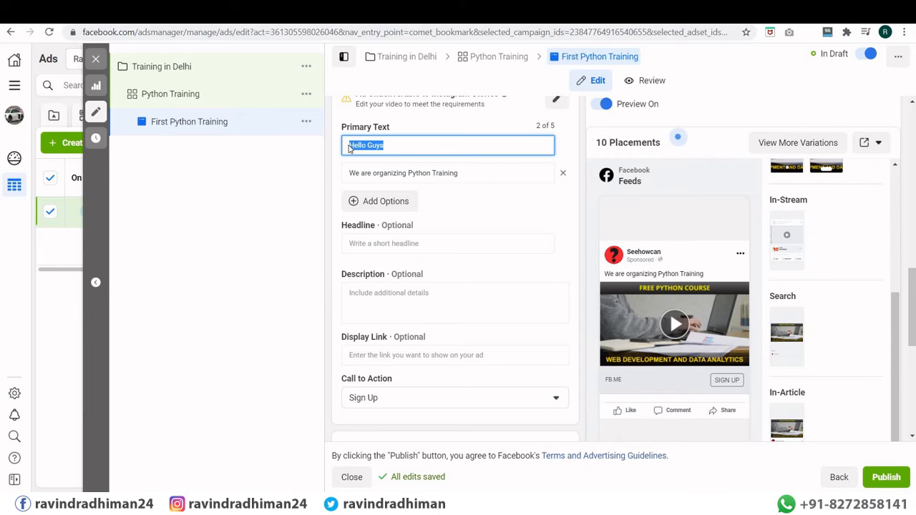
pyautogui.moveTo(459, 173); pyautogui.dragTo(340, 176)
pyautogui.hotkey('ctrl', 'c')
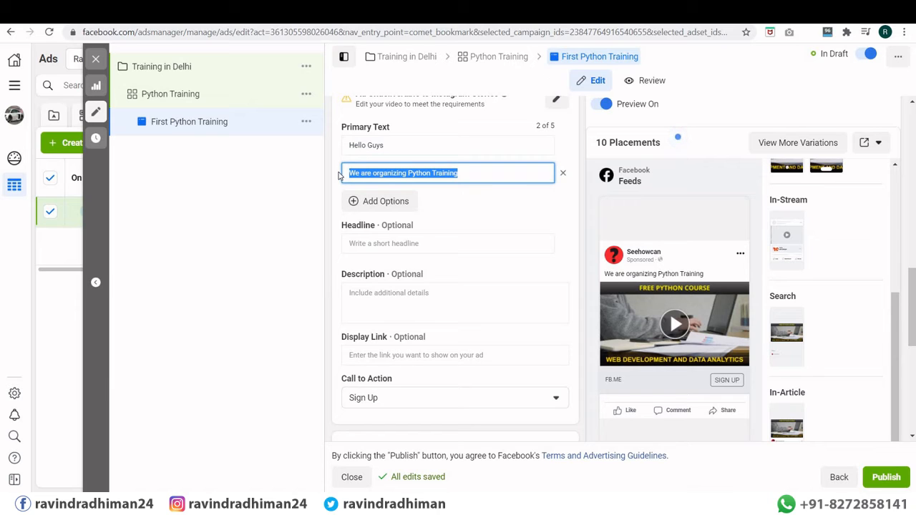
pyautogui.press('BackSpace')
pyautogui.click(398, 145)
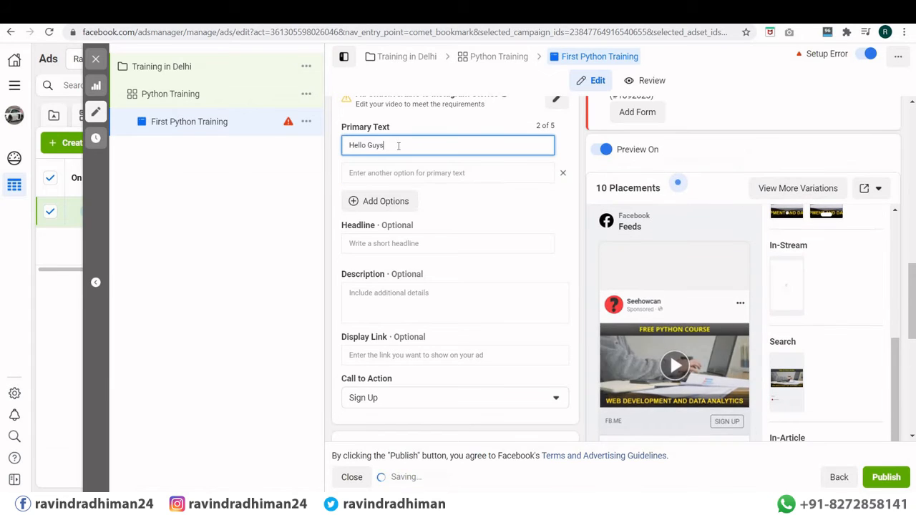
pyautogui.hotkey('ctrl', 'v')
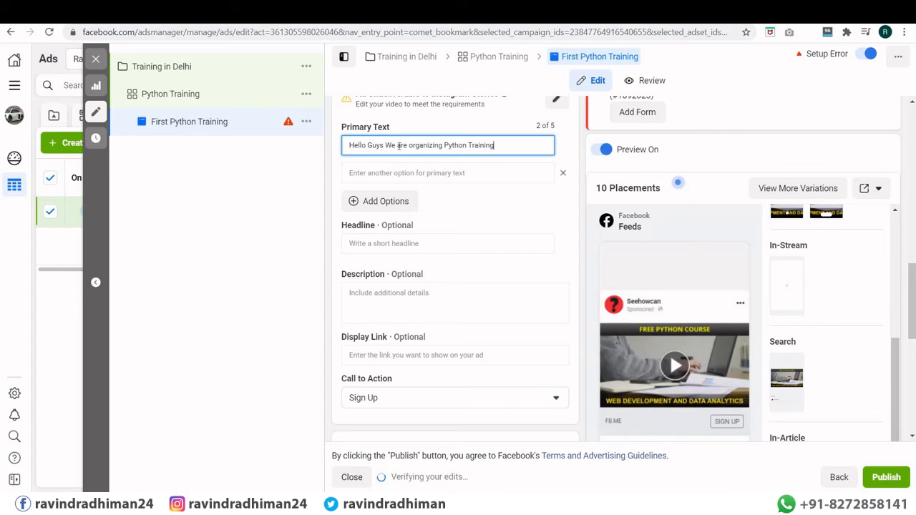
pyautogui.click(563, 173)
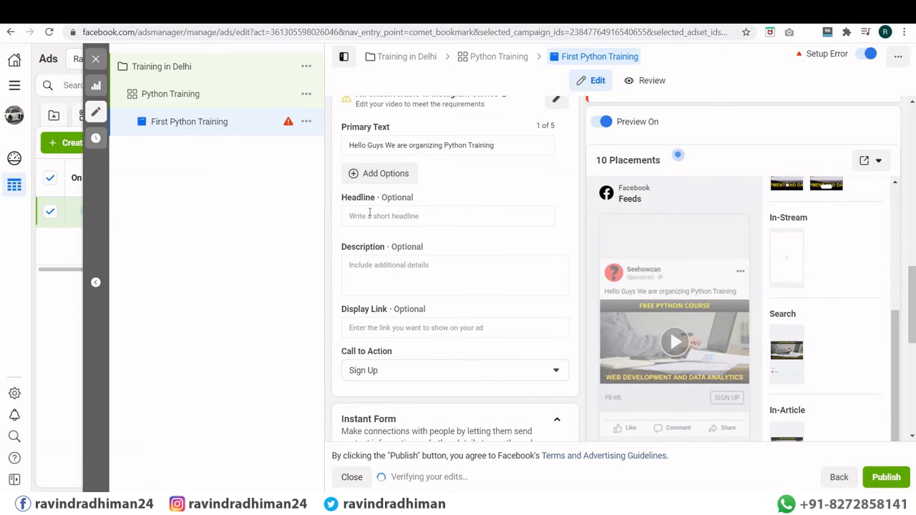
# Step: Set the ad headline to 'Hello' and the description to 'Details'
pyautogui.click(370, 213)
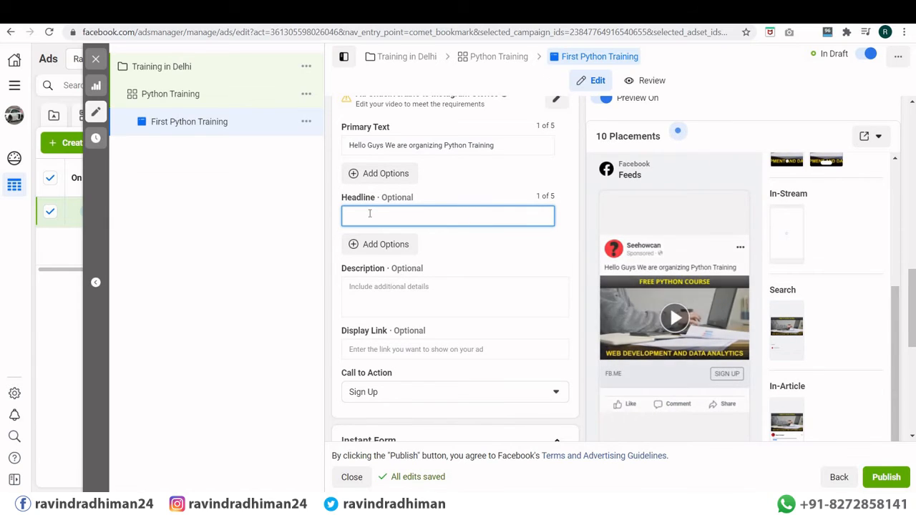
pyautogui.write('Hello')
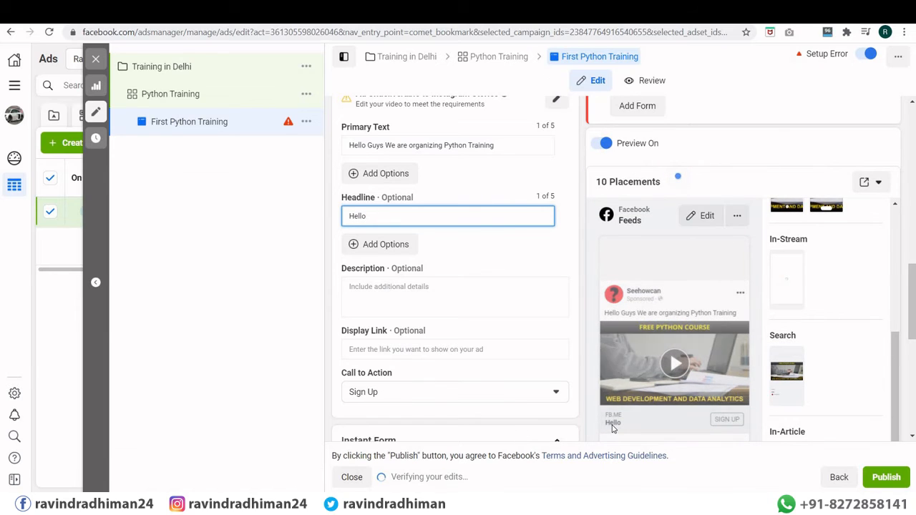
pyautogui.scroll(-1, 423, 224)
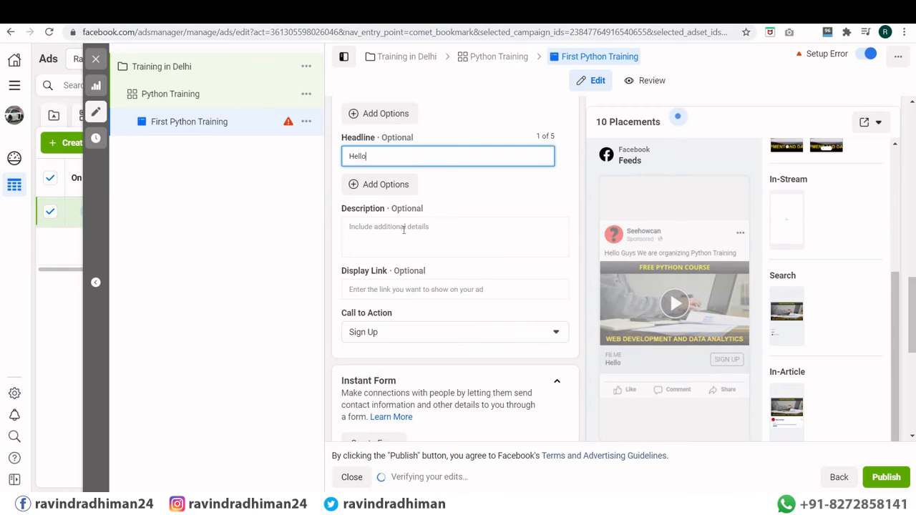
pyautogui.click(403, 230)
pyautogui.write('Details')
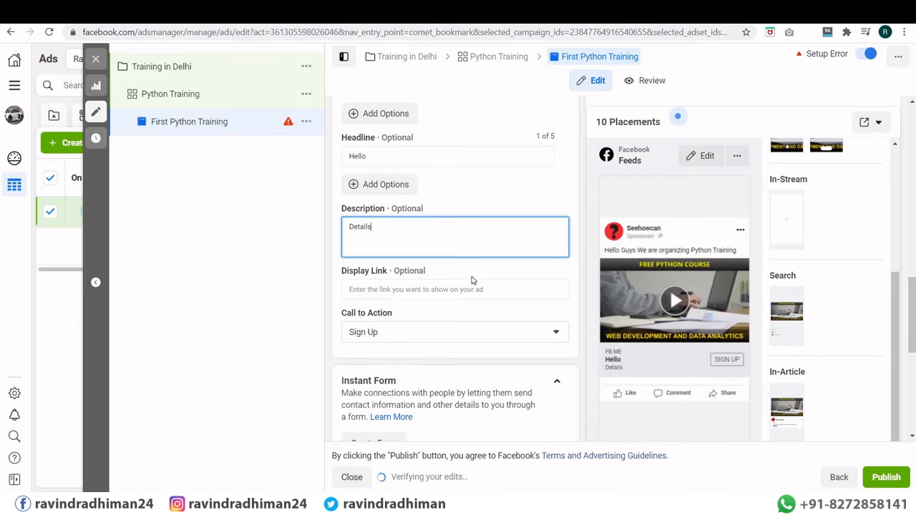
# Step: Change the call to action from Sign Up to Apply Now
pyautogui.scroll(-1, 405, 285)
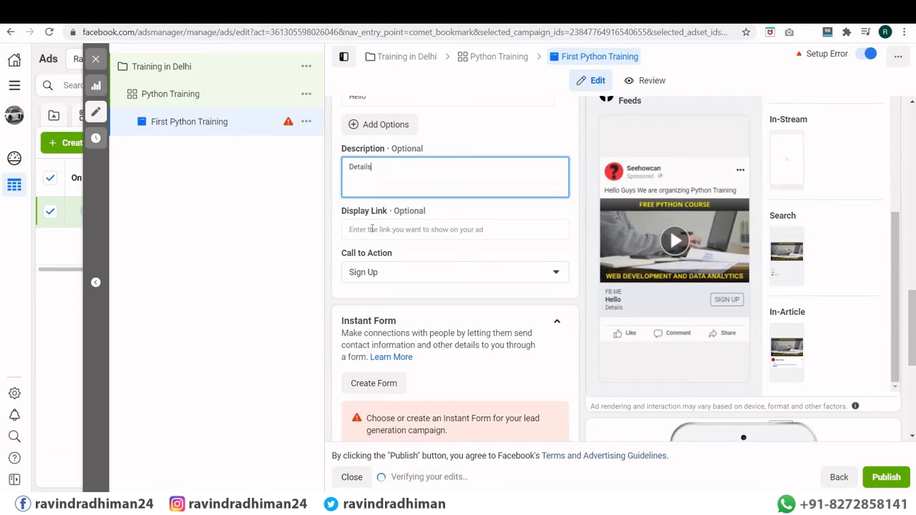
pyautogui.click(423, 230)
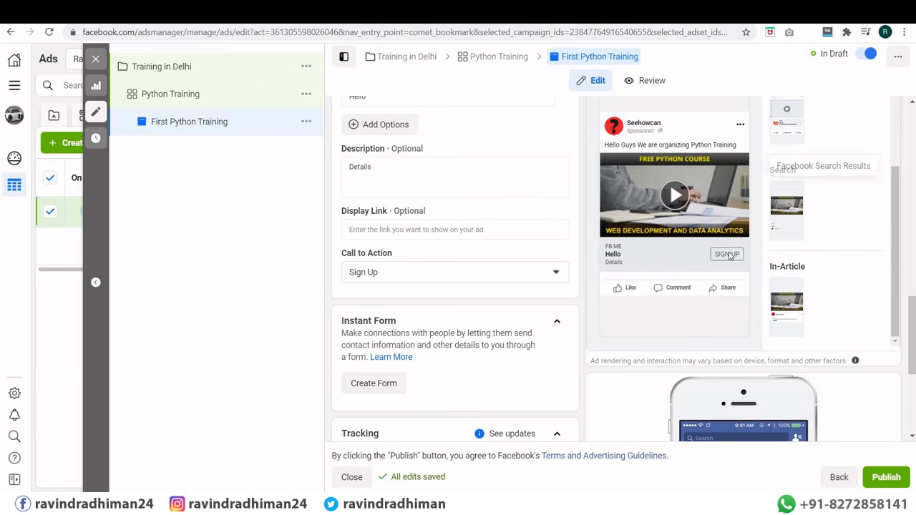
pyautogui.click(374, 229)
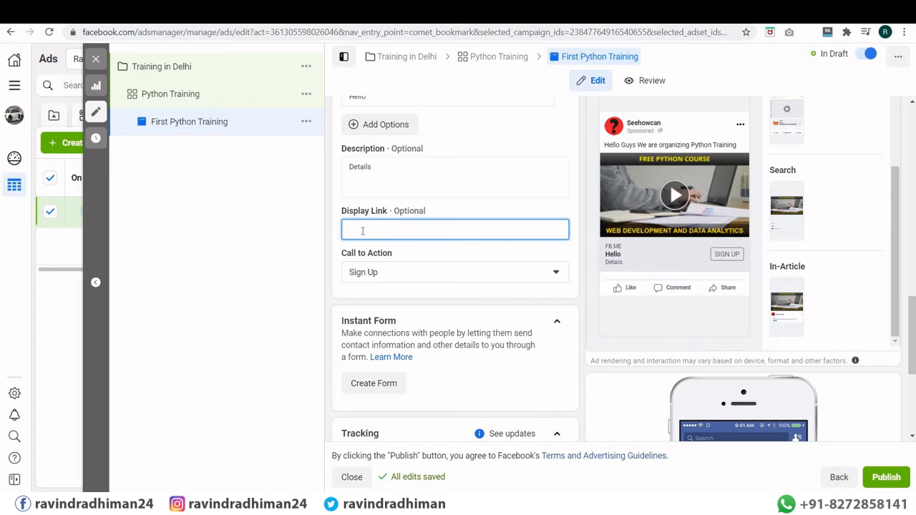
pyautogui.click(409, 280)
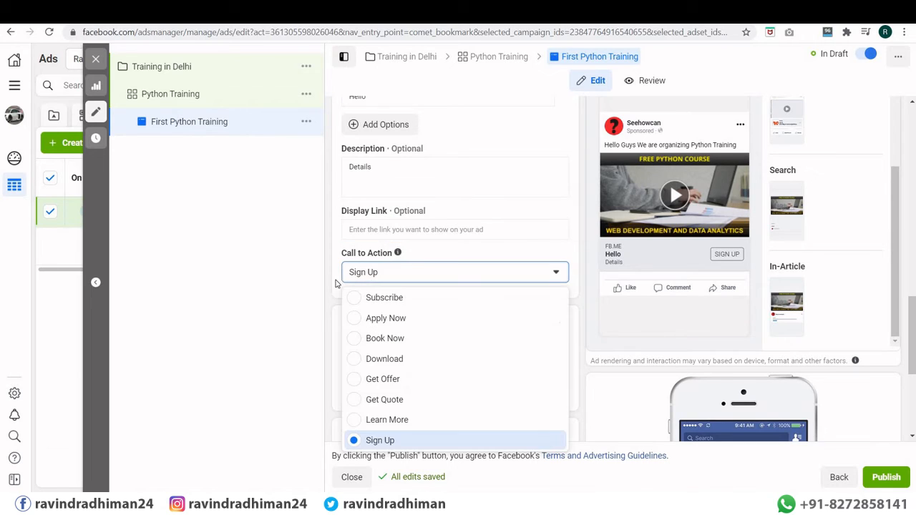
pyautogui.click(392, 319)
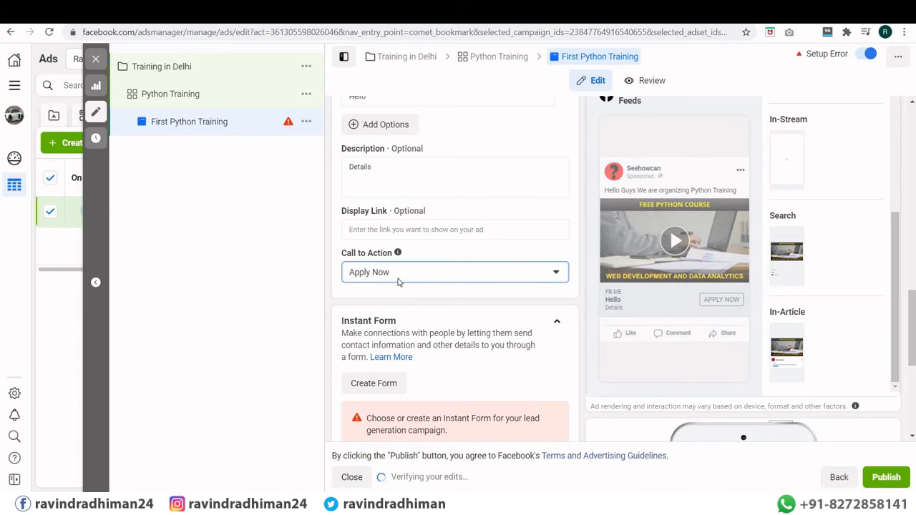
pyautogui.scroll(-2, 398, 286)
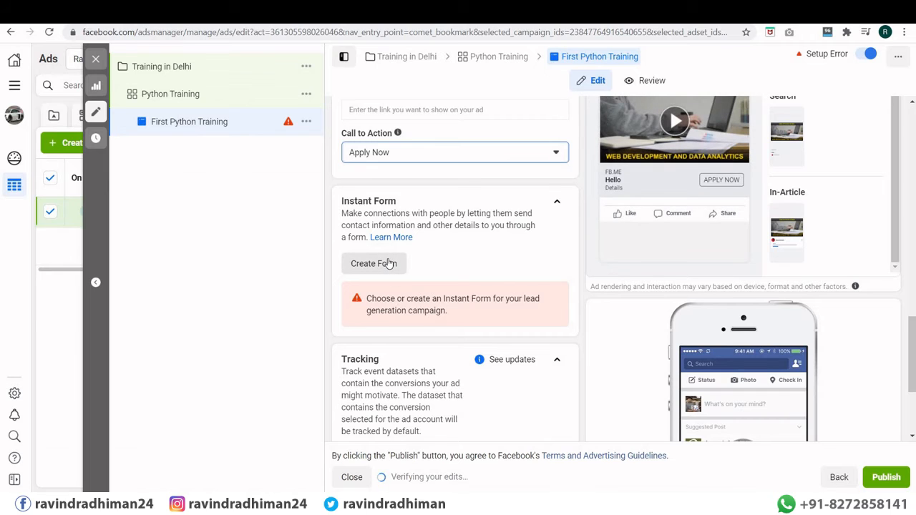
pyautogui.scroll(-2, 389, 261)
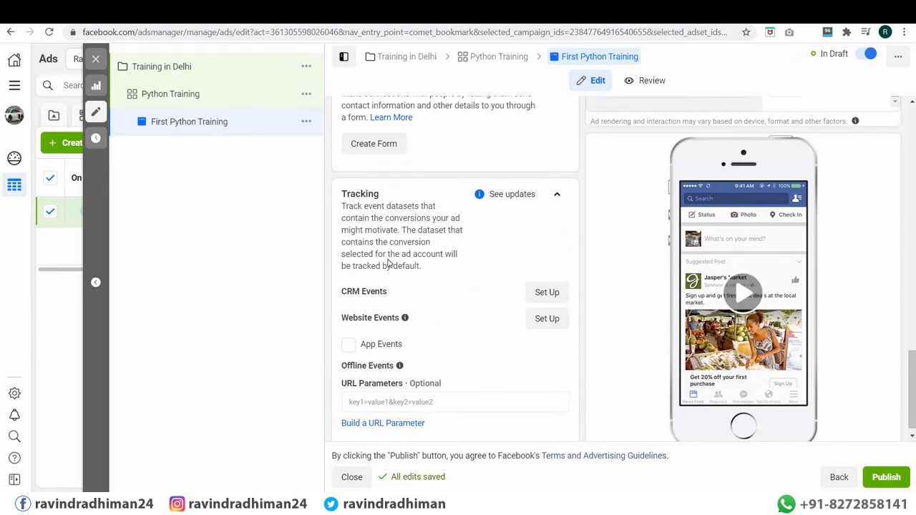
pyautogui.scroll(3, 389, 264)
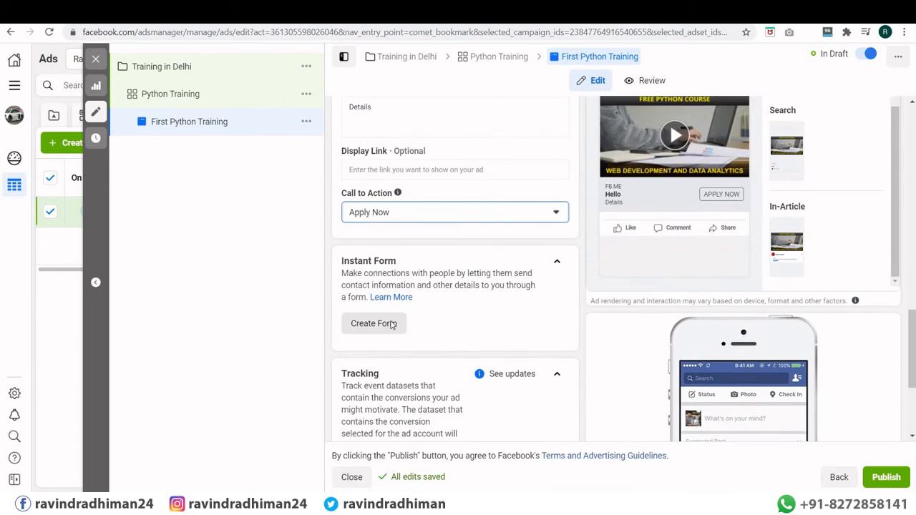
# Step: Create a new instant form with im.jpg as its intro background image
pyautogui.click(372, 323)
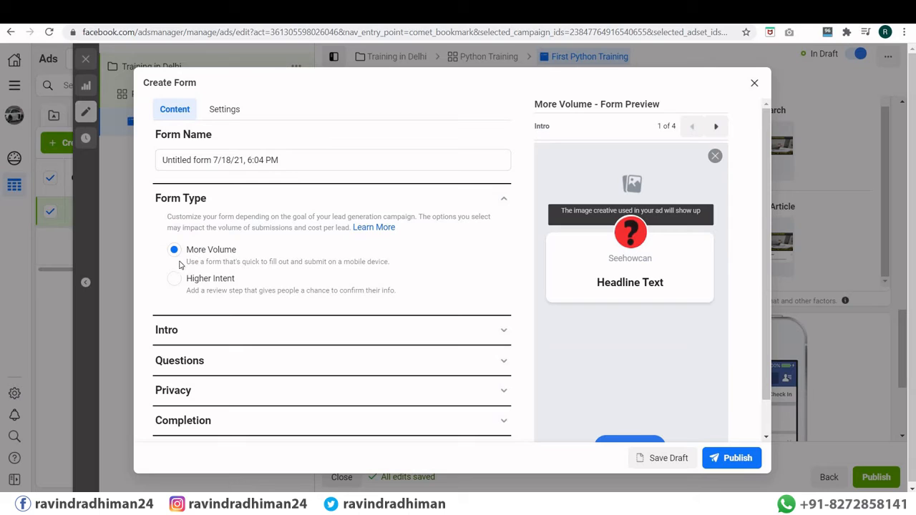
pyautogui.scroll(-1, 191, 295)
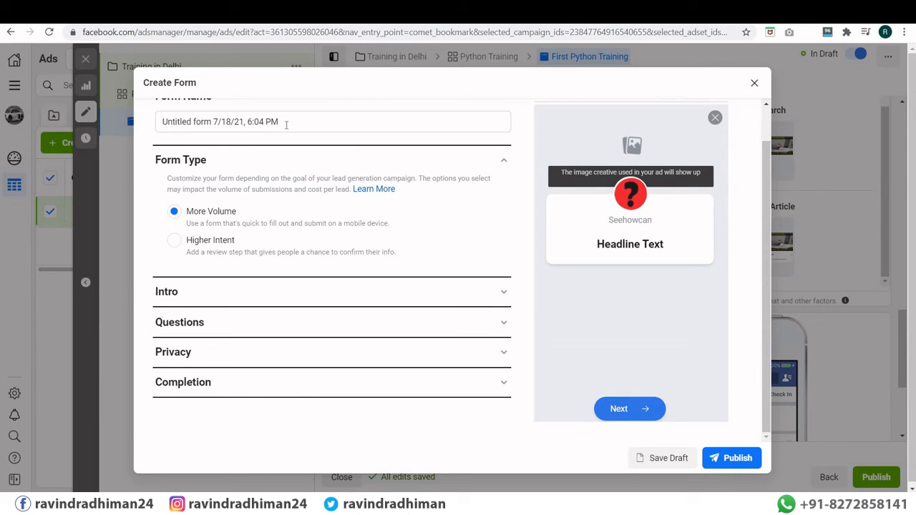
pyautogui.click(193, 294)
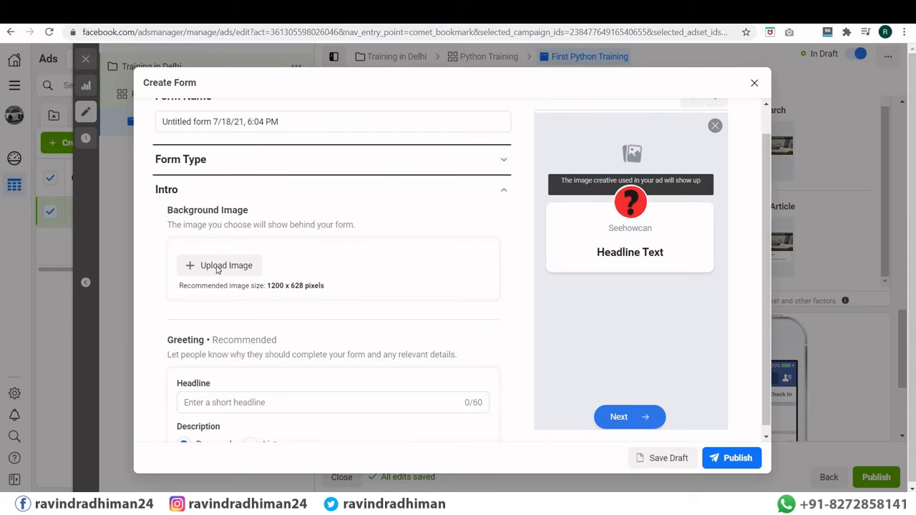
pyautogui.click(217, 266)
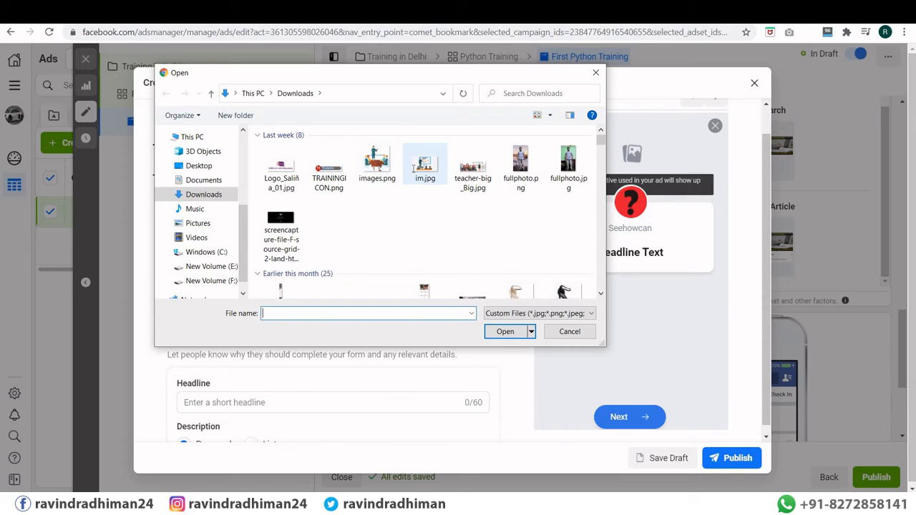
pyautogui.doubleClick(414, 167)
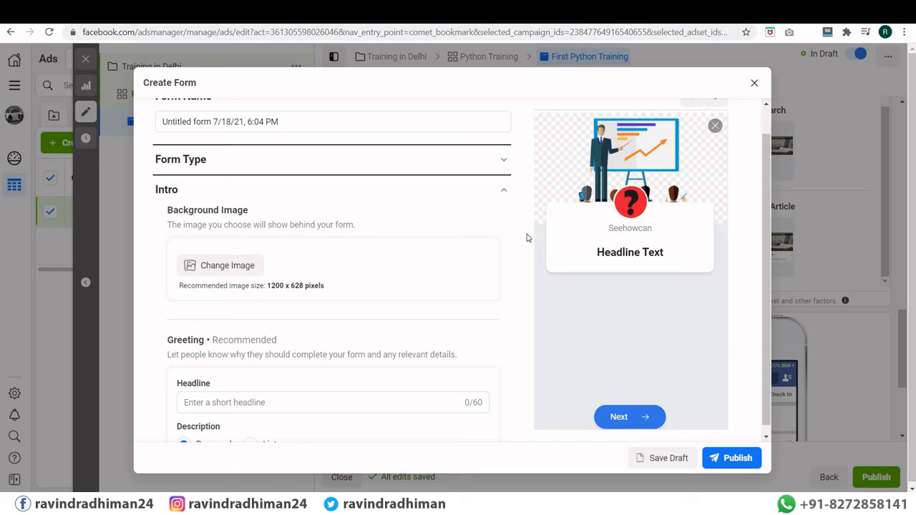
# Step: Set the greeting headline to 'Welcome' and the description to 'Join Our Free Training'
pyautogui.scroll(-2, 368, 290)
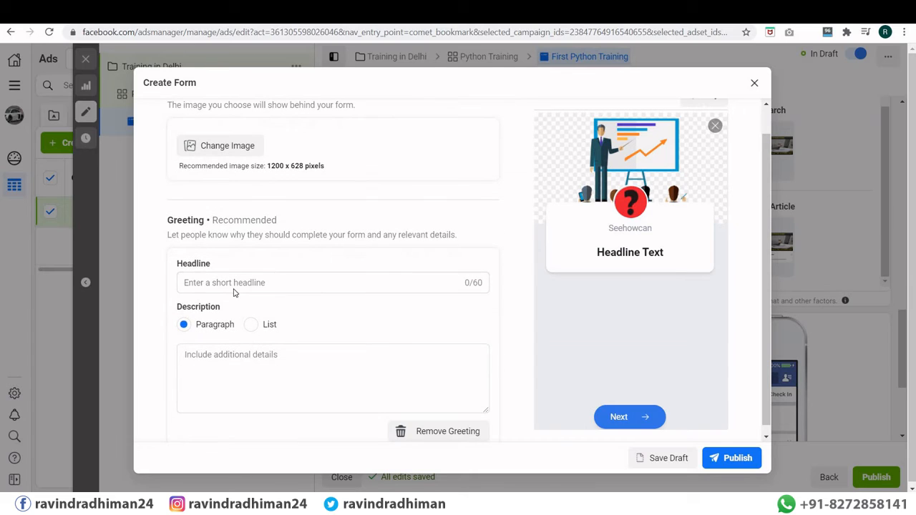
pyautogui.click(248, 282)
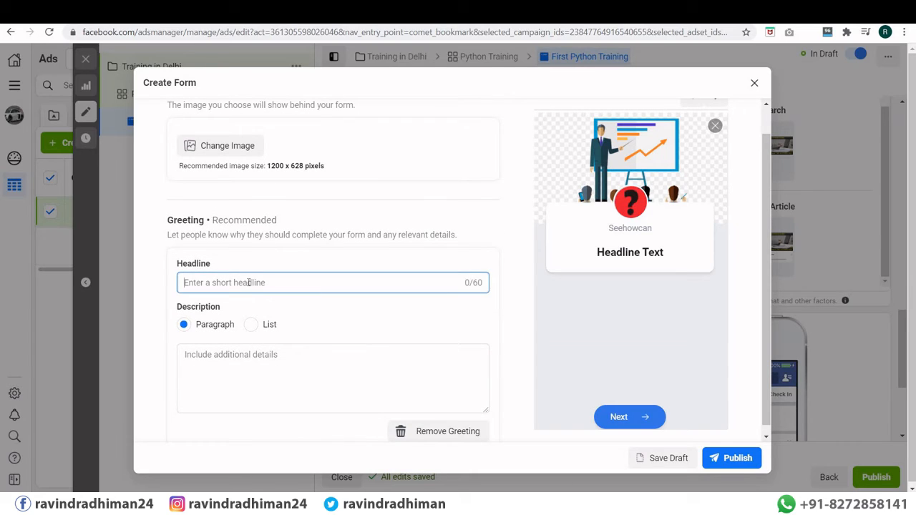
pyautogui.write('Welcome')
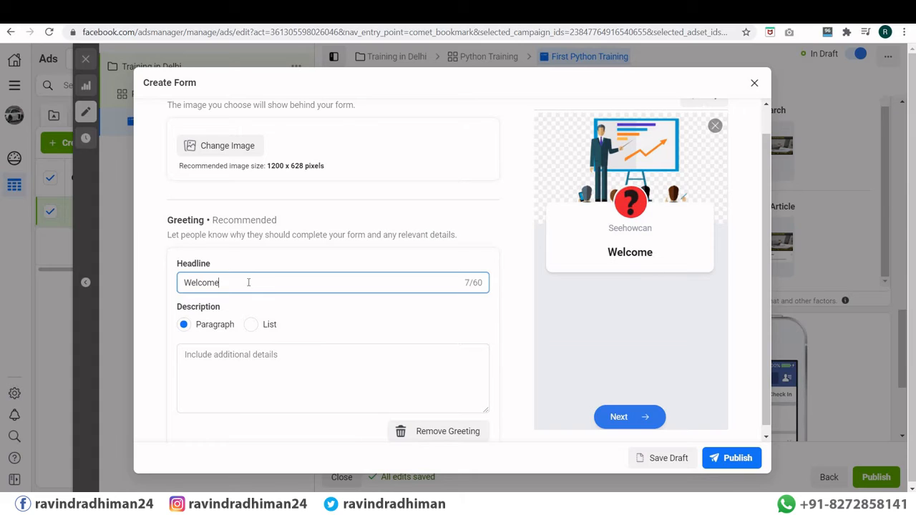
pyautogui.click(215, 355)
pyautogui.write('sdfsdfsdfsdfsdfsdds')
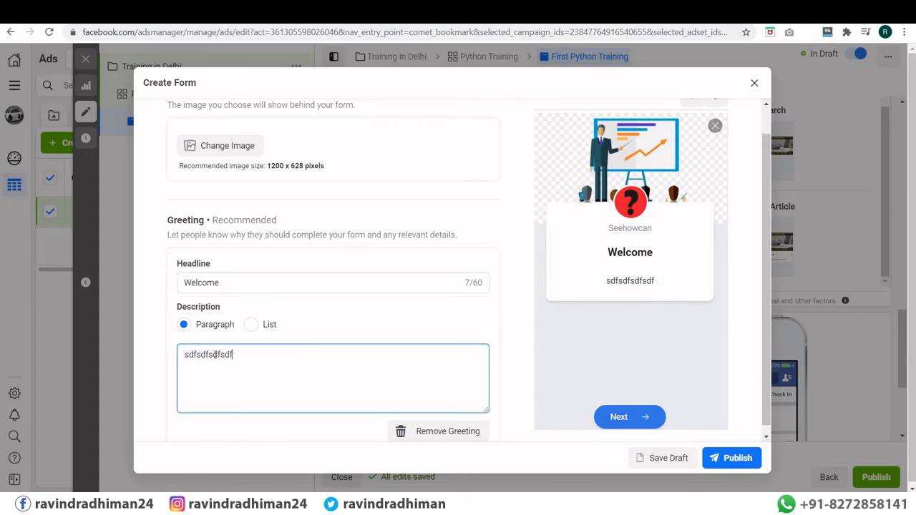
pyautogui.press('BackSpace')
pyautogui.press('BackSpace')
pyautogui.press('BackSpace')
pyautogui.press('BackSpace')
pyautogui.press('BackSpace')
pyautogui.press('BackSpace')
pyautogui.press('BackSpace')
pyautogui.press('BackSpace')
pyautogui.press('BackSpace')
pyautogui.press('BackSpace')
pyautogui.press('BackSpace')
pyautogui.press('BackSpace')
pyautogui.press('BackSpace')
pyautogui.press('BackSpace')
pyautogui.press('BackSpace')
pyautogui.press('BackSpace')
pyautogui.press('BackSpace')
pyautogui.press('BackSpace')
pyautogui.press('BackSpace')
pyautogui.write('J')
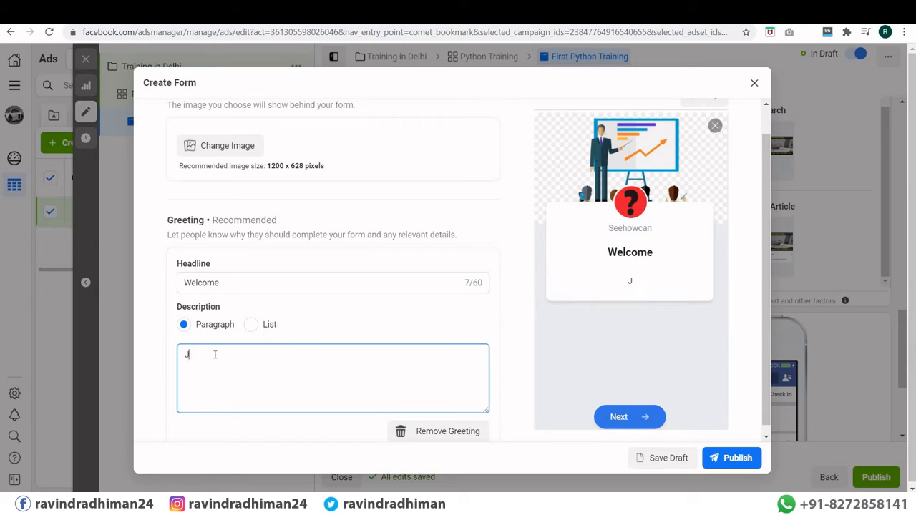
pyautogui.write('oin Our Free Training')
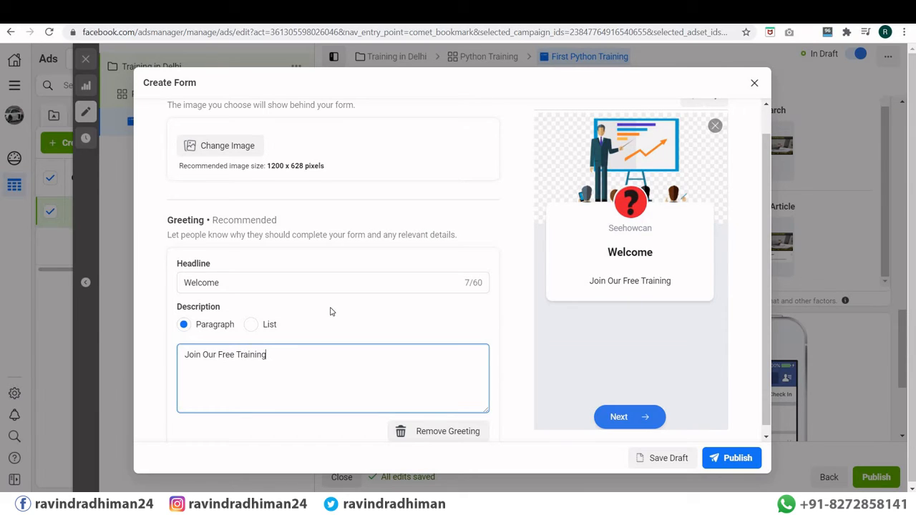
pyautogui.scroll(-3, 330, 312)
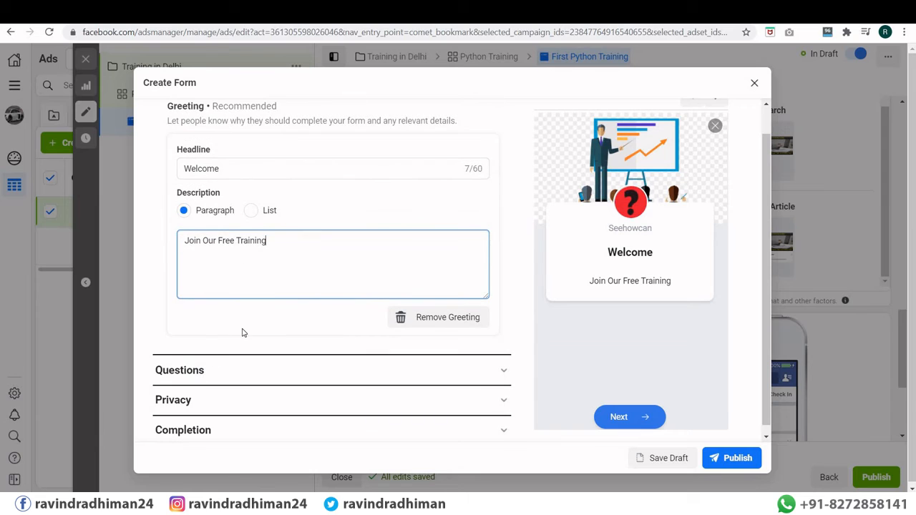
# Step: Add a Phone number question from Contact Fields to the form
pyautogui.click(221, 367)
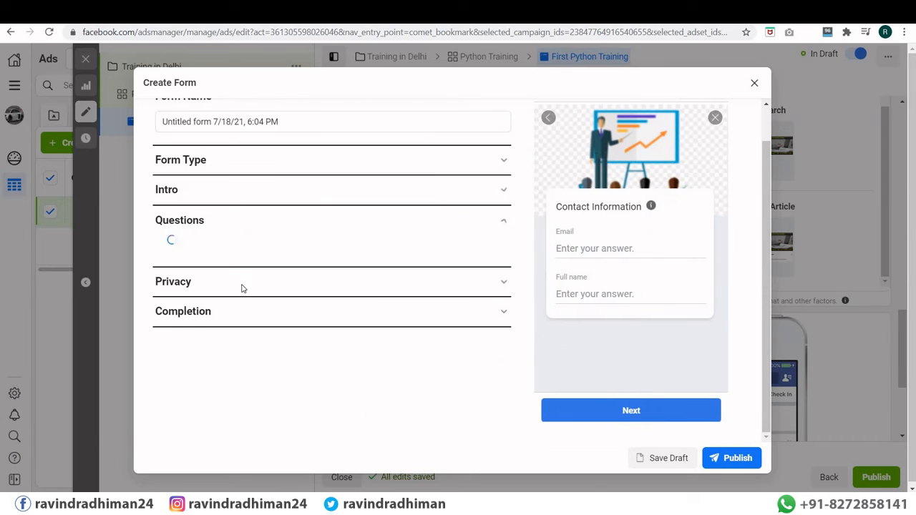
pyautogui.scroll(-1, 290, 263)
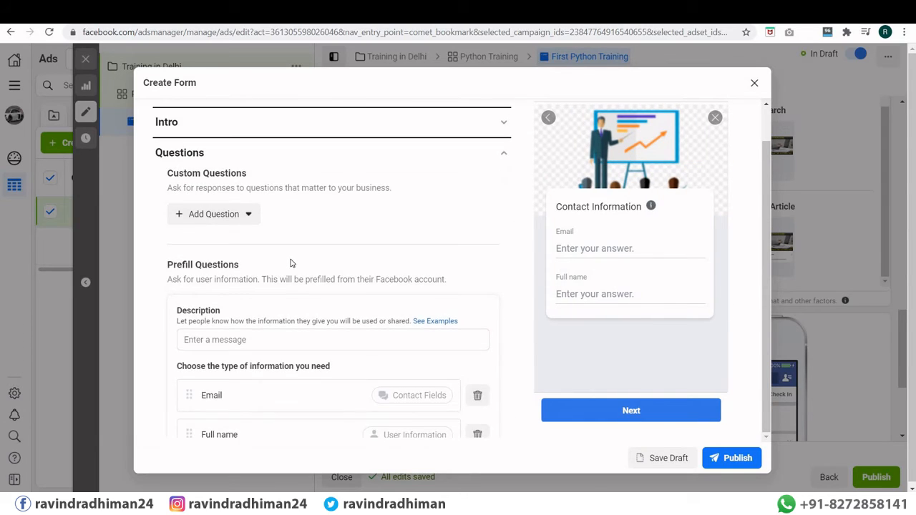
pyautogui.scroll(-2, 290, 263)
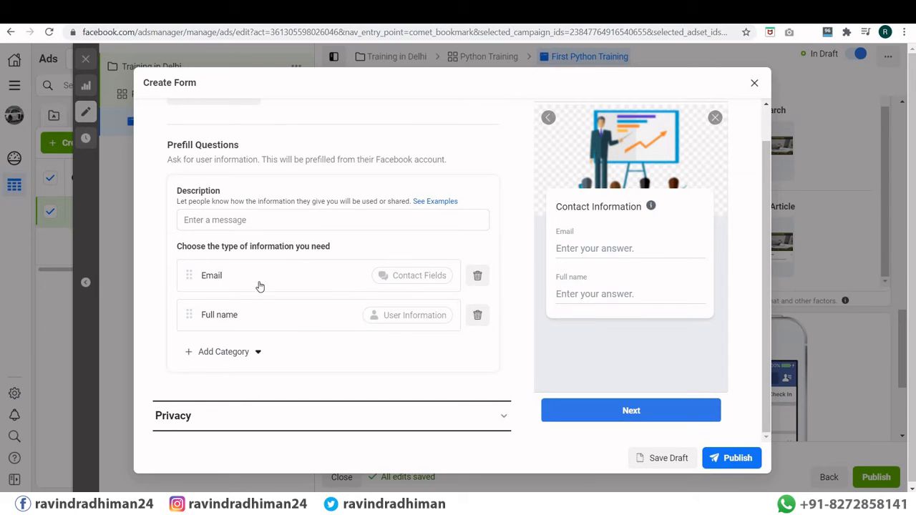
pyautogui.click(227, 353)
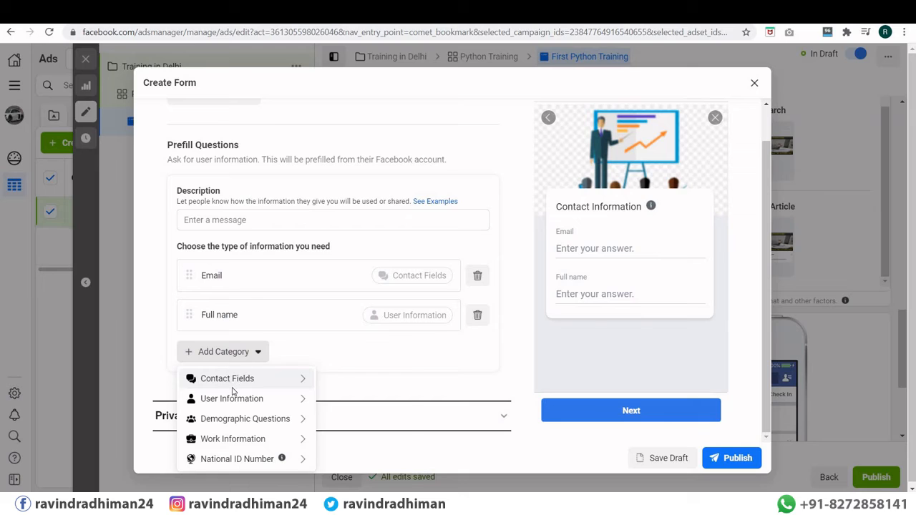
pyautogui.moveTo(295, 399)
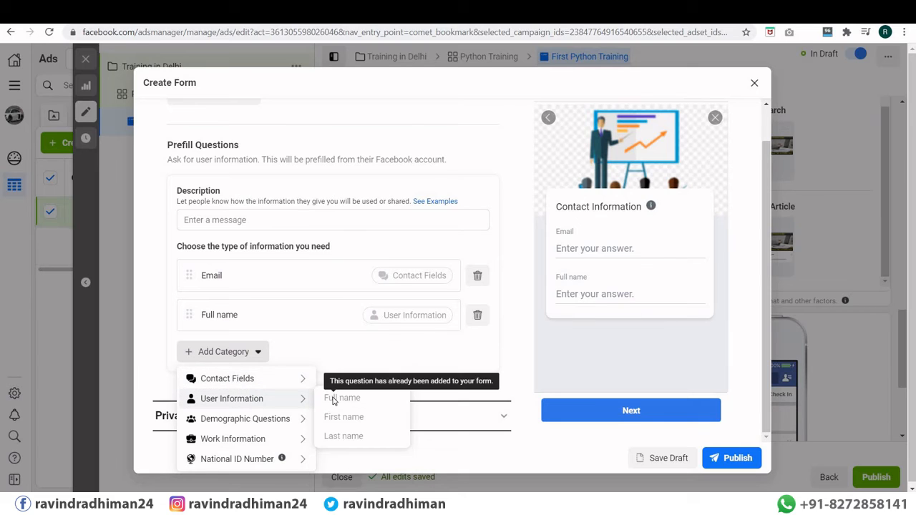
pyautogui.moveTo(247, 384)
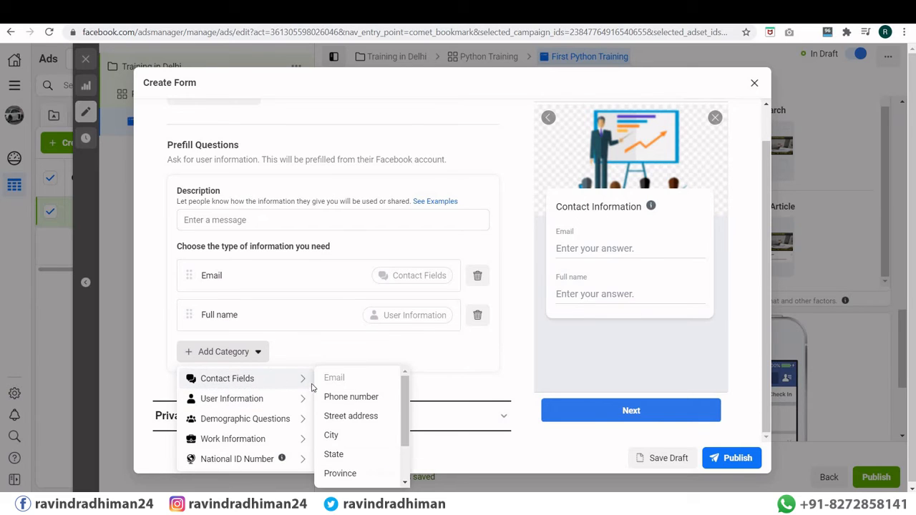
pyautogui.click(344, 400)
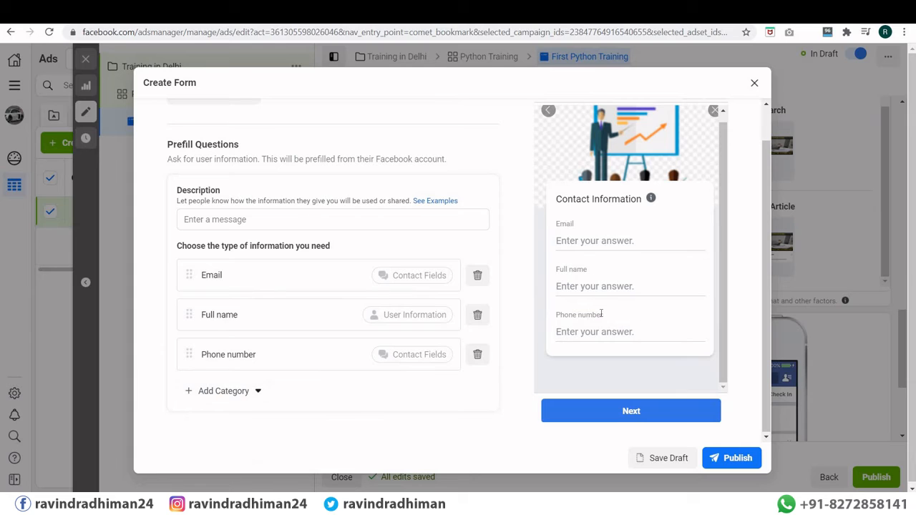
# Step: Expand the form's Privacy and Completion sections
pyautogui.scroll(-1, 415, 262)
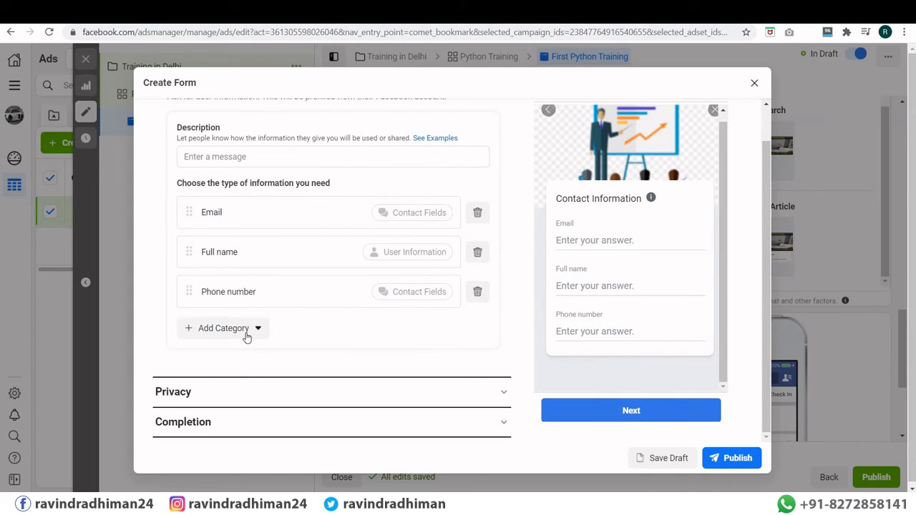
pyautogui.click(207, 393)
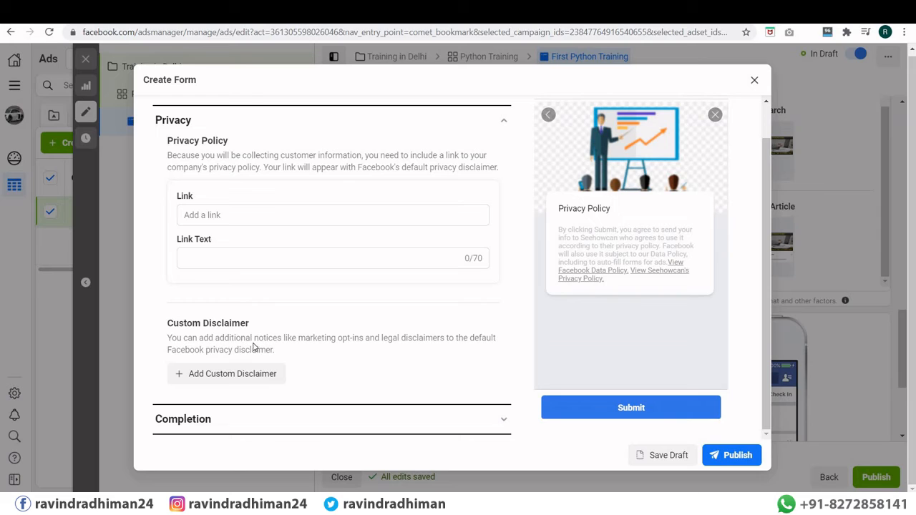
pyautogui.click(218, 421)
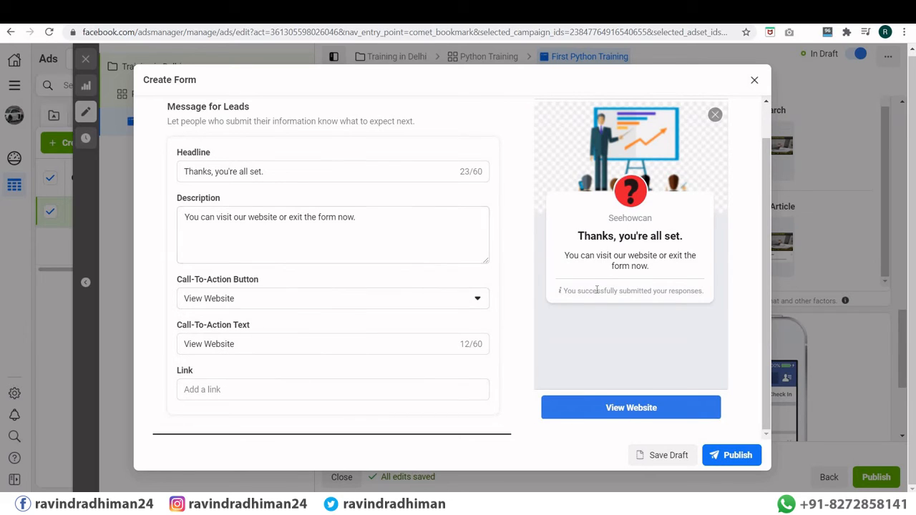
# Step: Set the completion button to Call Business with the text 'Call US Now'
pyautogui.click(248, 301)
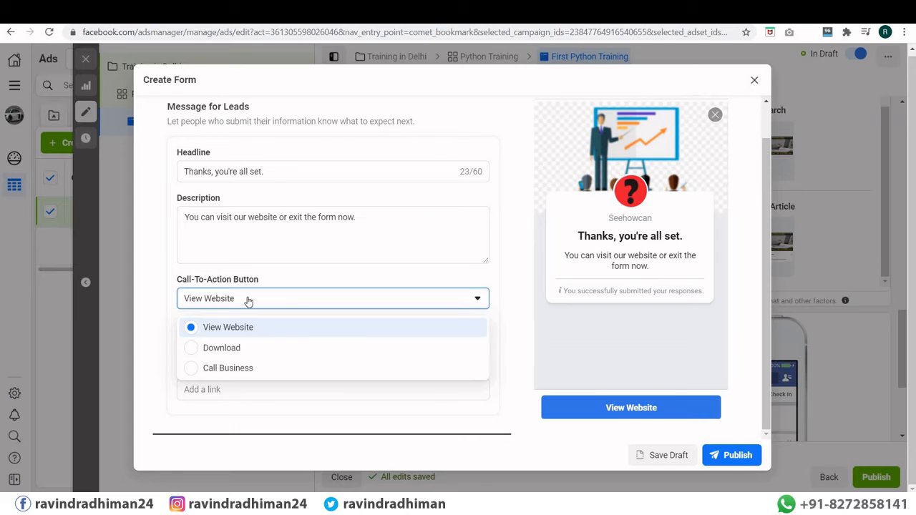
pyautogui.click(249, 301)
pyautogui.click(248, 301)
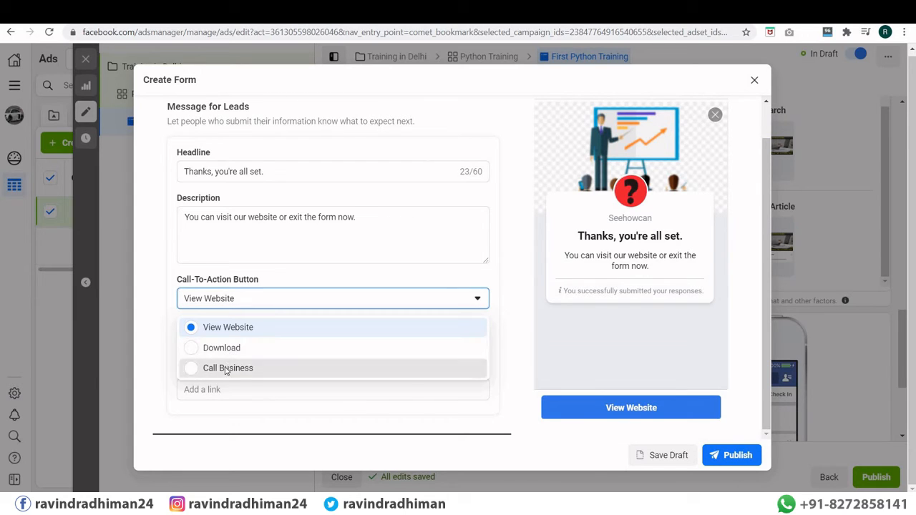
pyautogui.click(225, 369)
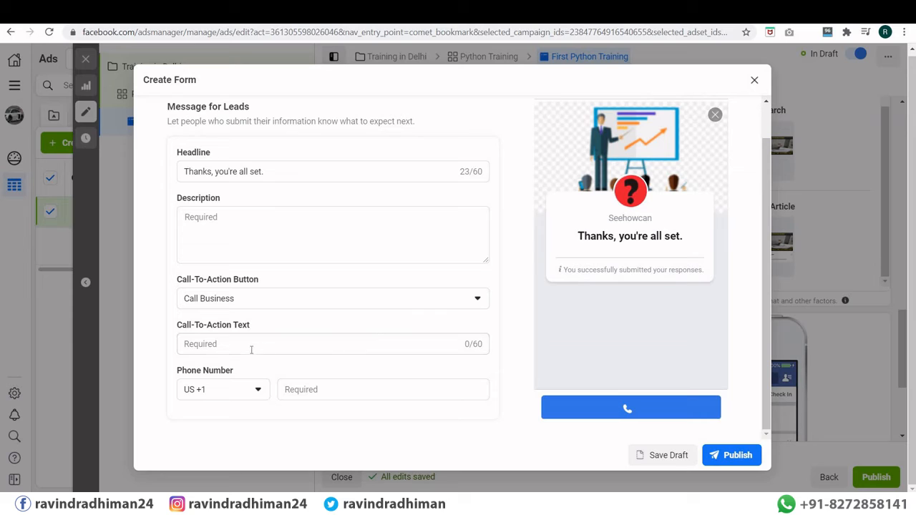
pyautogui.click(245, 301)
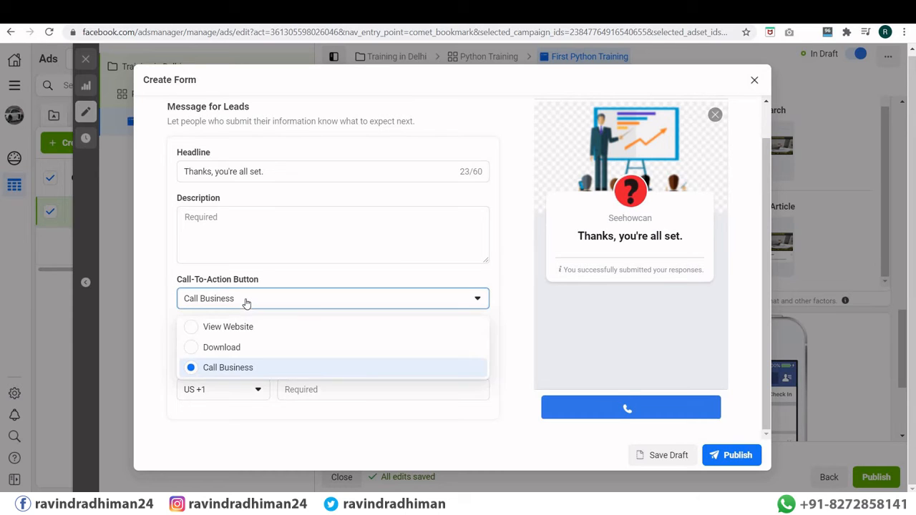
pyautogui.click(247, 369)
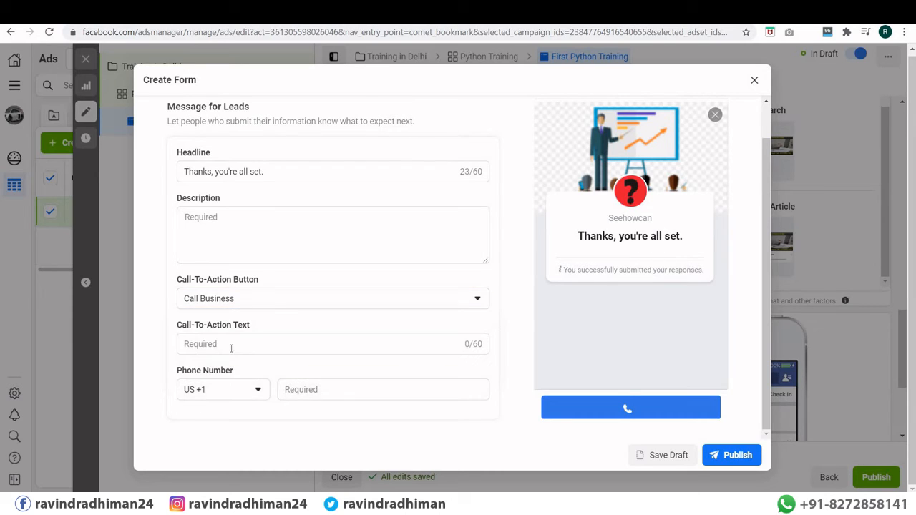
pyautogui.click(229, 346)
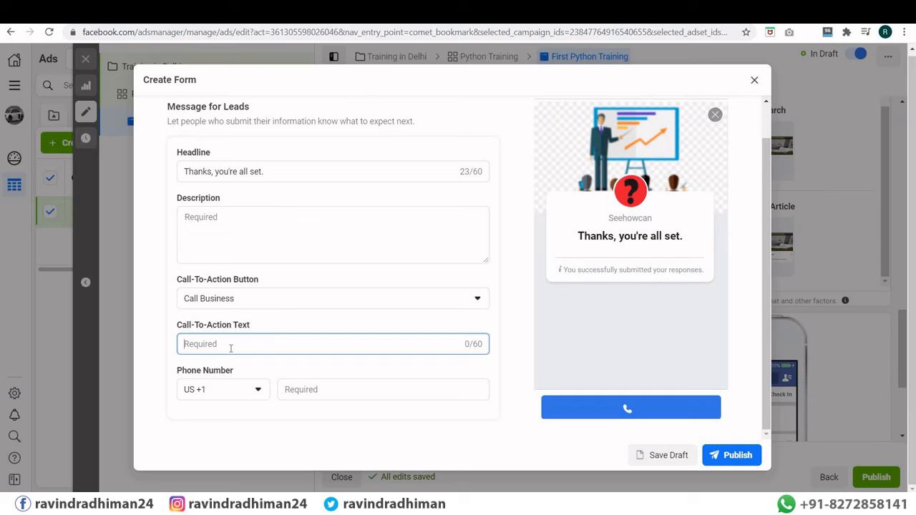
pyautogui.write('Call US Now')
# Step: Set the call number's country code to India +91 and enter the business phone number
pyautogui.click(243, 393)
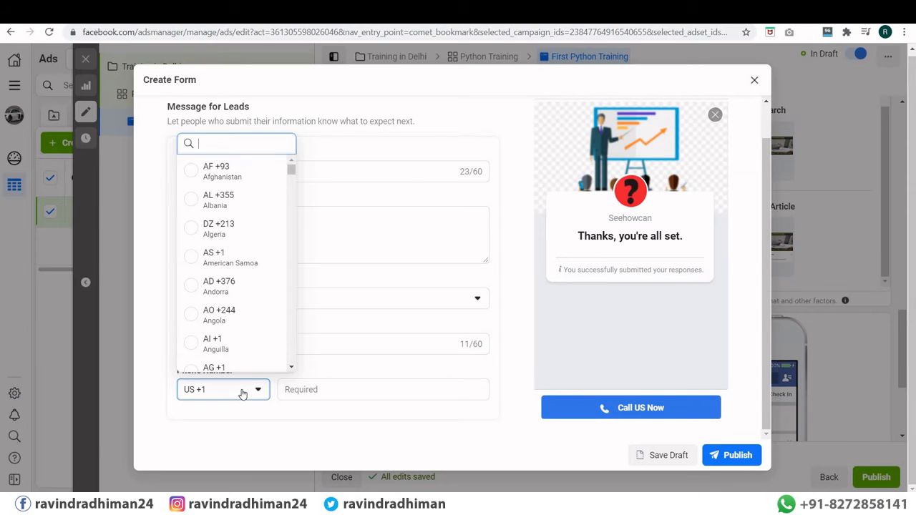
pyautogui.scroll(-3, 226, 277)
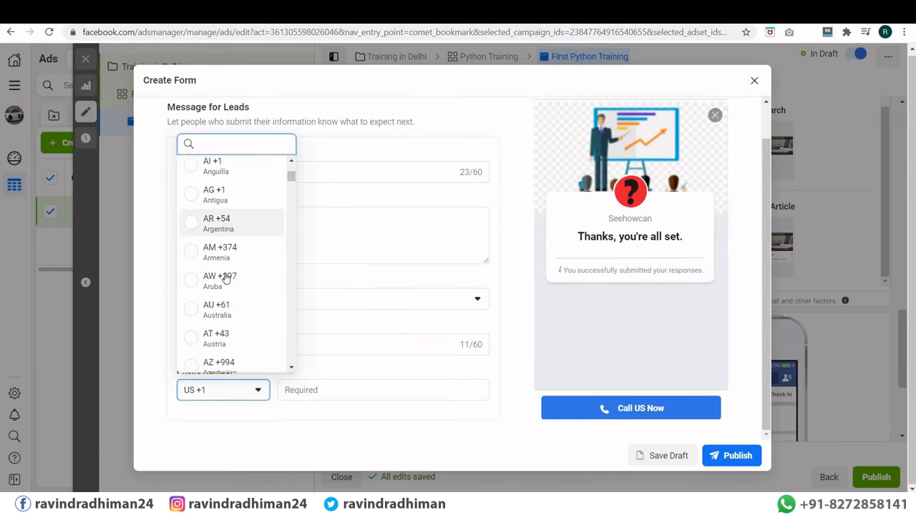
pyautogui.scroll(-7, 226, 277)
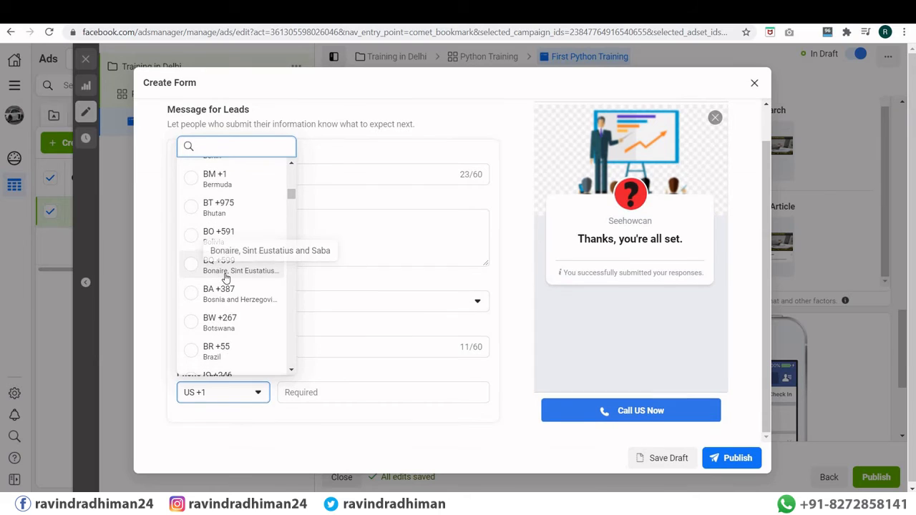
pyautogui.scroll(-5, 228, 279)
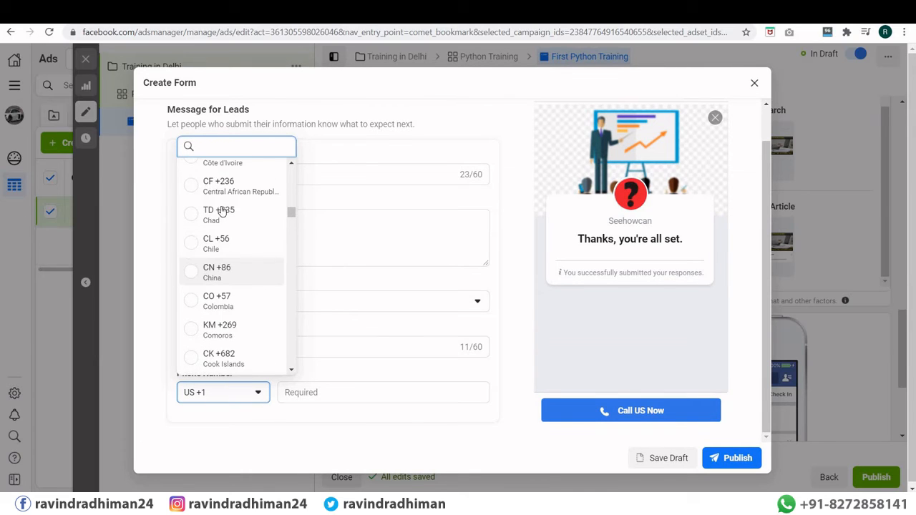
pyautogui.write('ind')
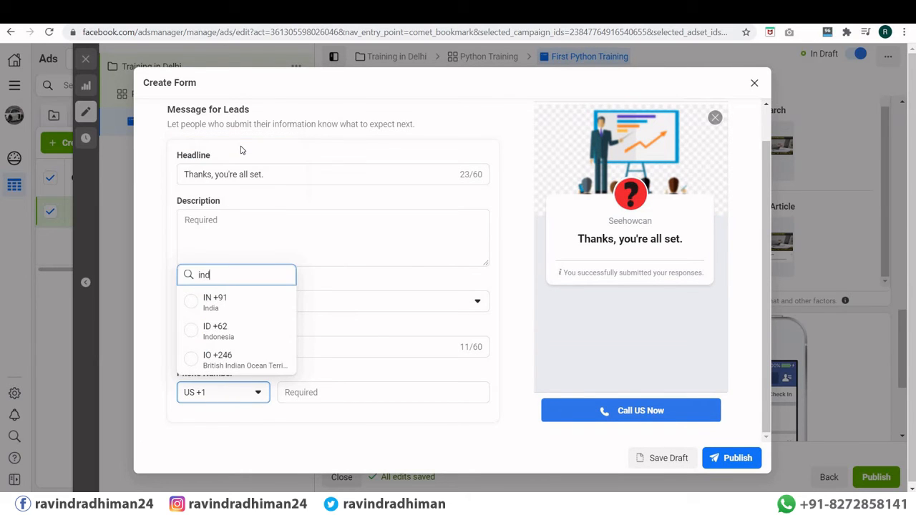
pyautogui.click(199, 301)
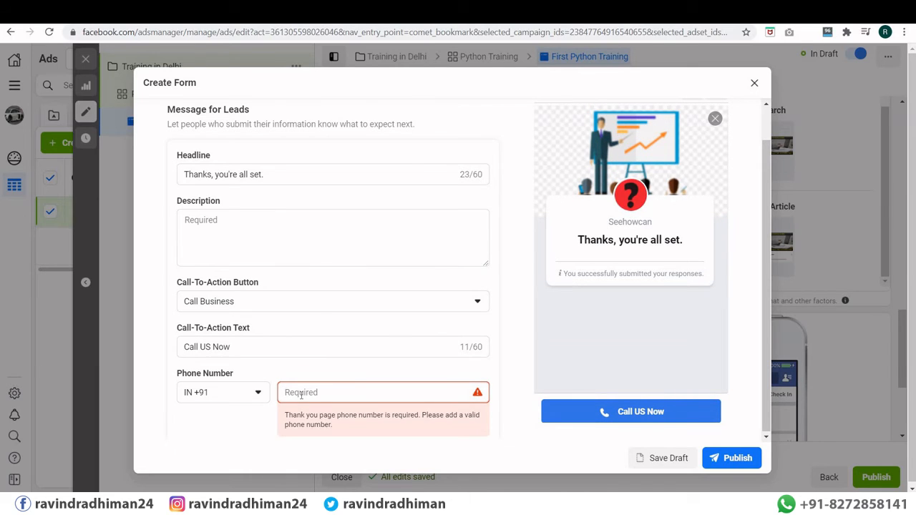
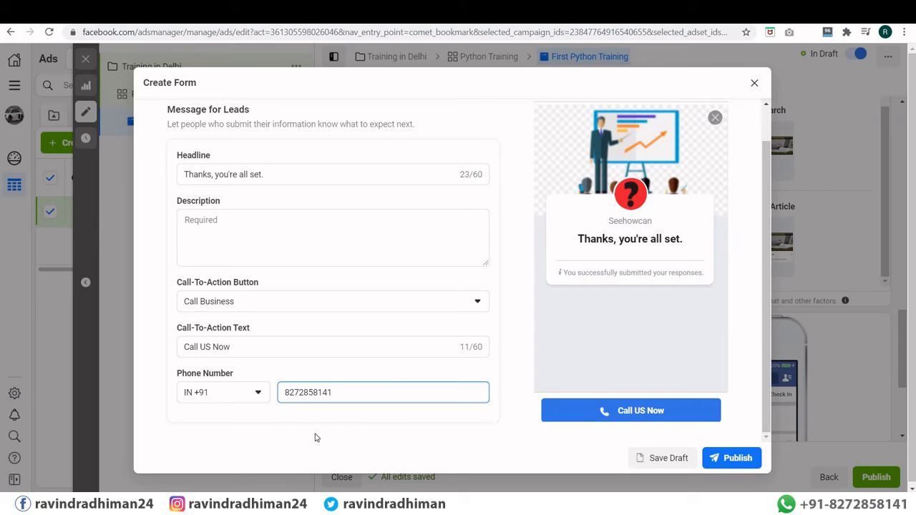
pyautogui.click(678, 410)
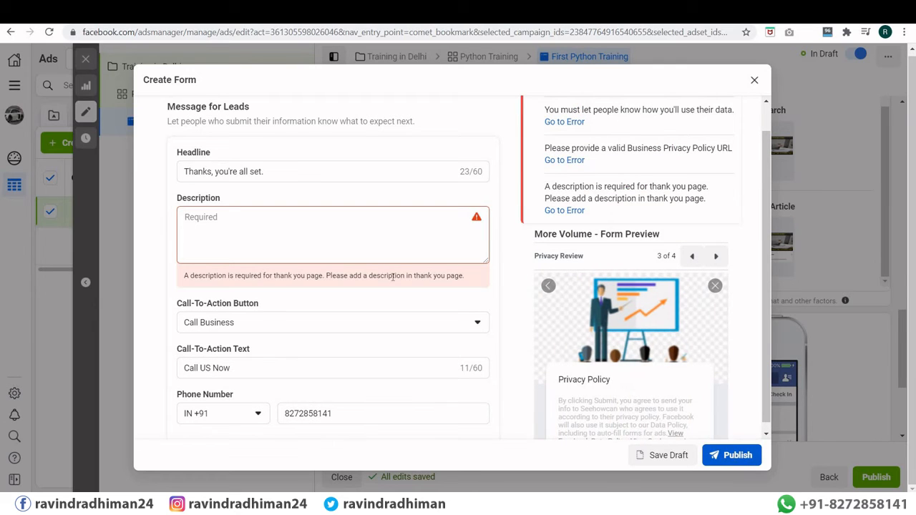
# Step: Add 'Thank You' as the thank-you page description and try publishing the form
pyautogui.click(213, 223)
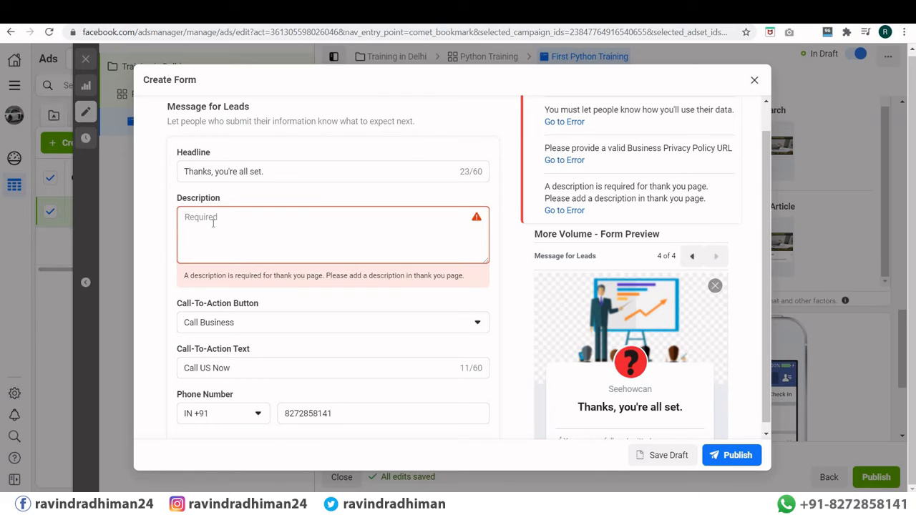
pyautogui.write('Thank You')
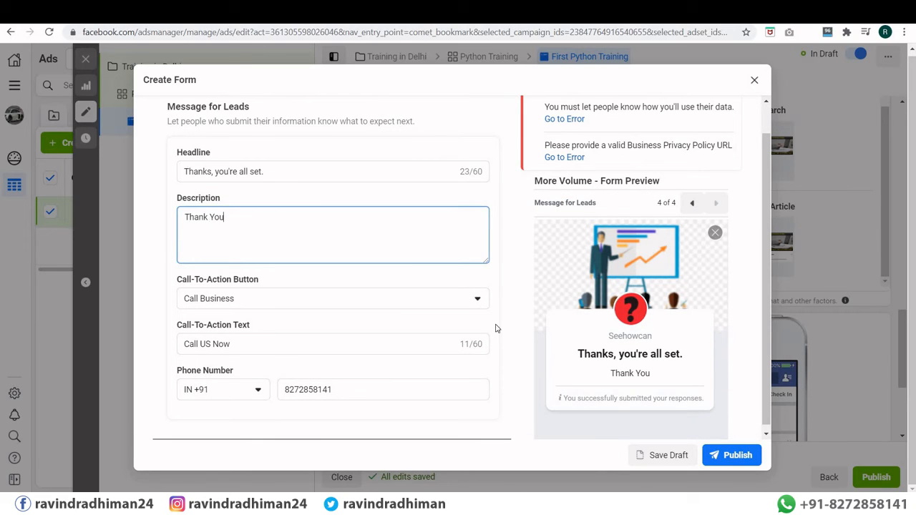
pyautogui.click(714, 456)
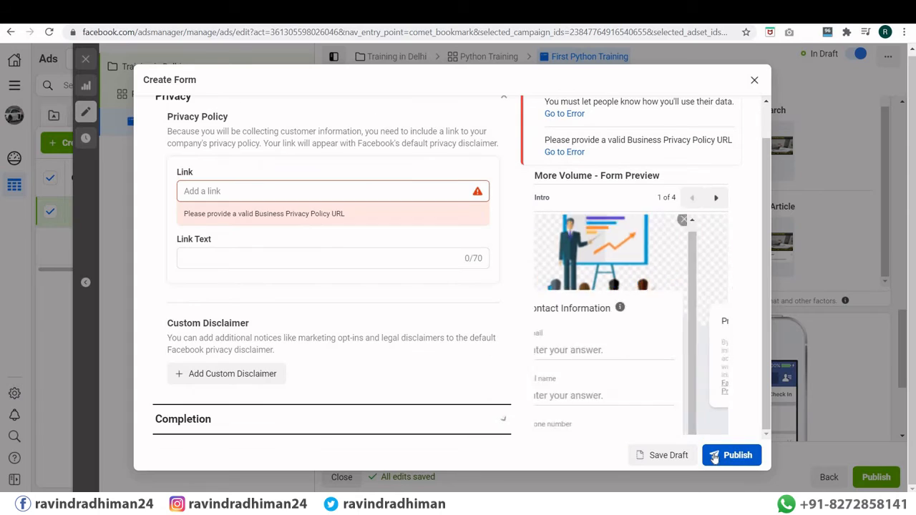
# Step: Label the privacy policy link 'Privacy And Policy'
pyautogui.click(267, 188)
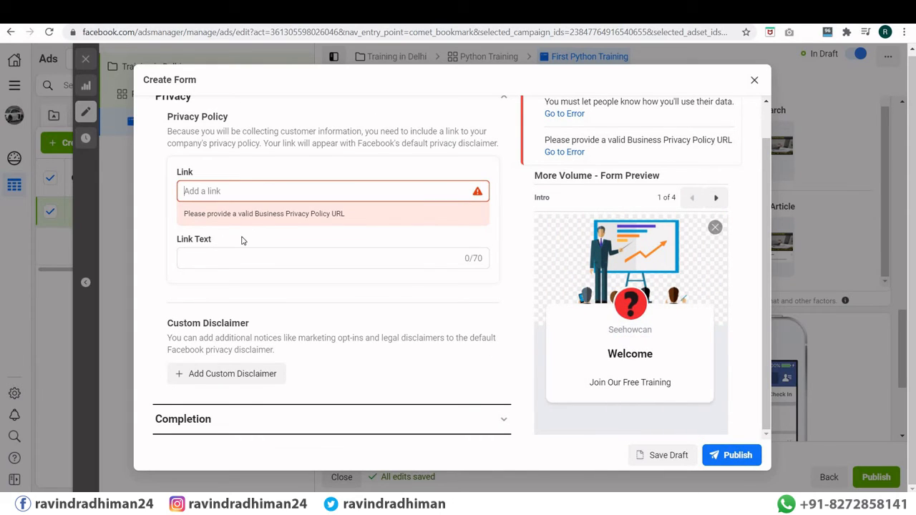
pyautogui.scroll(1, 241, 241)
pyautogui.scroll(-1, 241, 241)
pyautogui.click(217, 258)
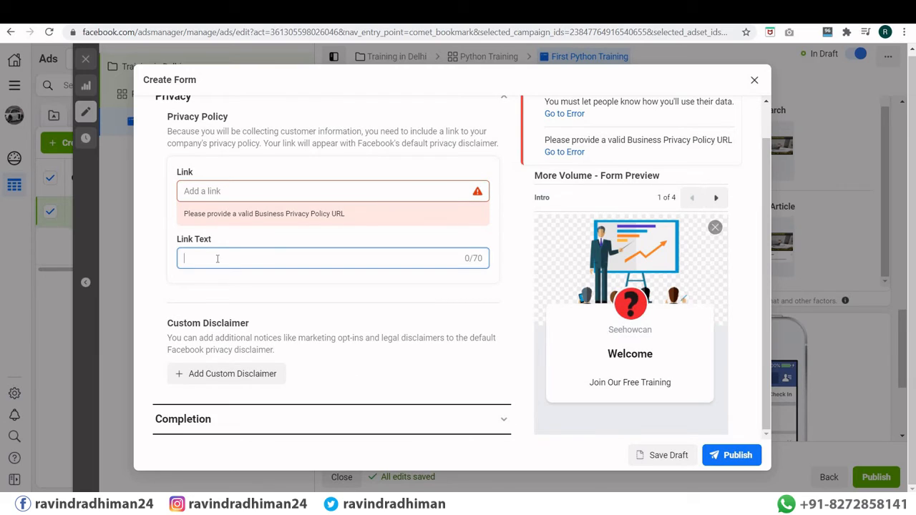
pyautogui.write('Privacy And Policy')
# Step: Load the seehowcan.com home page in a new browser tab
pyautogui.hotkey('ctrl', 't')
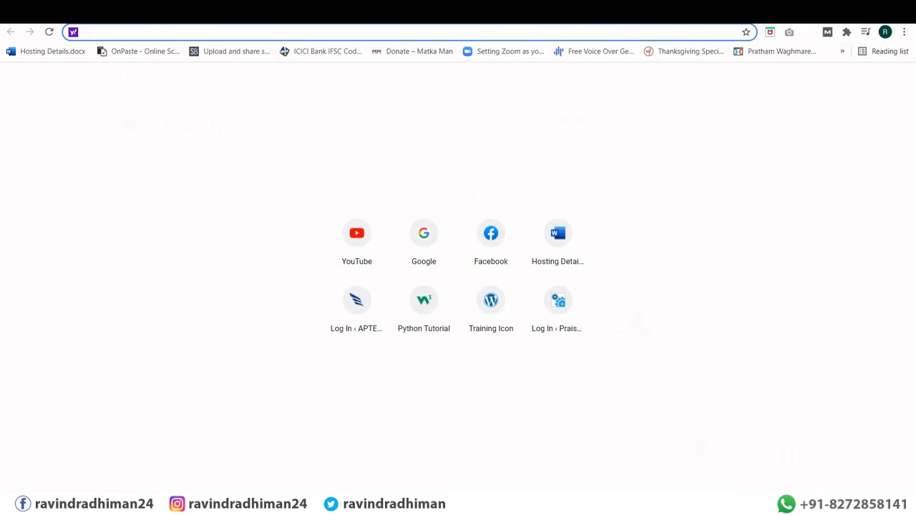
pyautogui.write('seehowcan.com/wp1/')
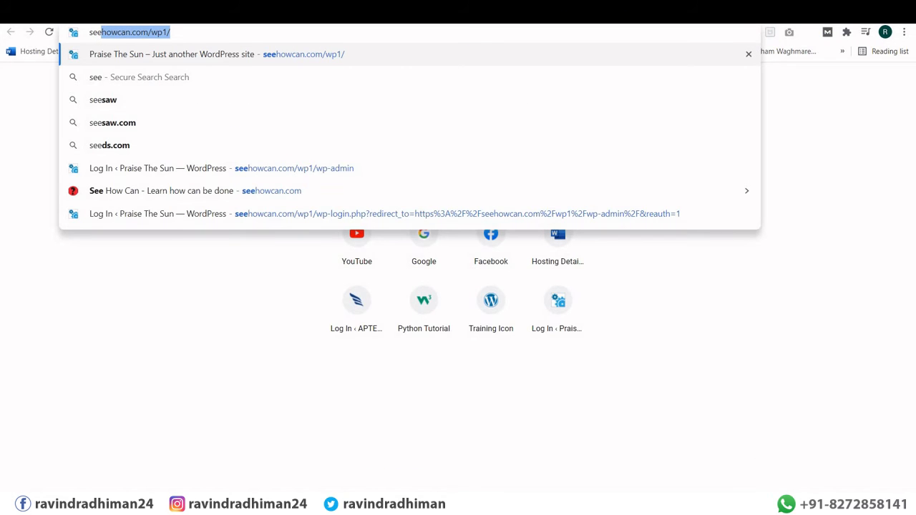
pyautogui.press('Right')
pyautogui.press('BackSpace')
pyautogui.press('BackSpace')
pyautogui.press('BackSpace')
pyautogui.press('BackSpace')
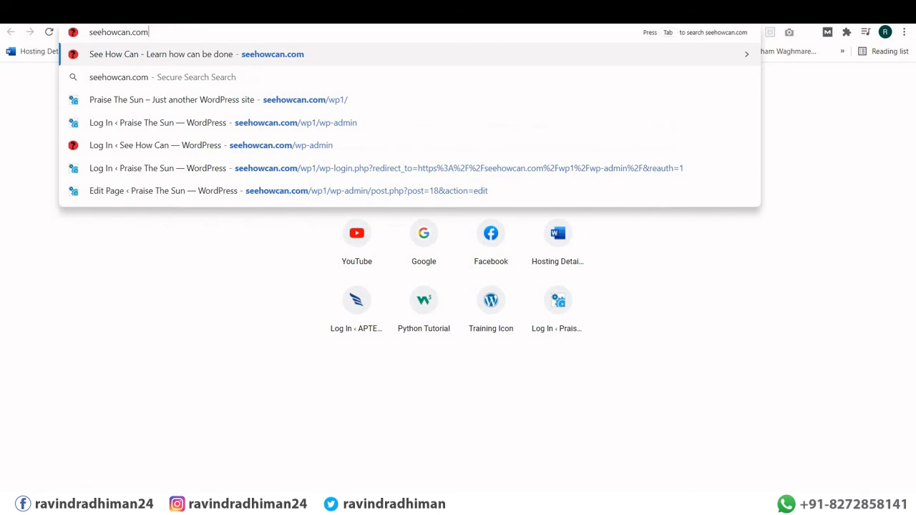
pyautogui.press('Return')
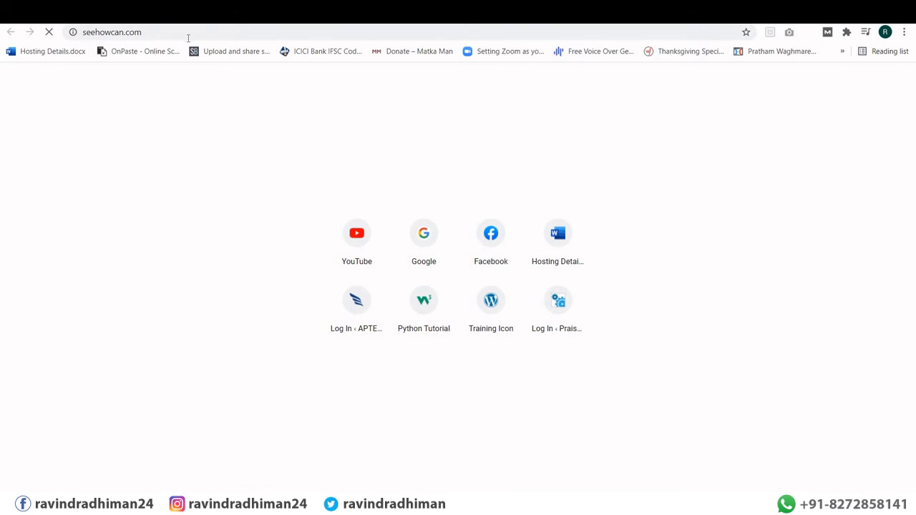
pyautogui.click(189, 37)
pyautogui.hotkey('ctrl', 'c')
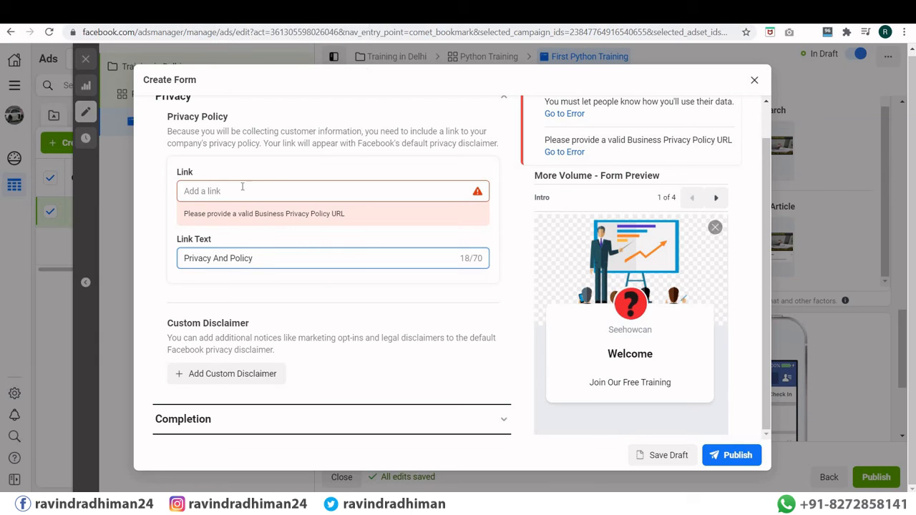
pyautogui.click(238, 189)
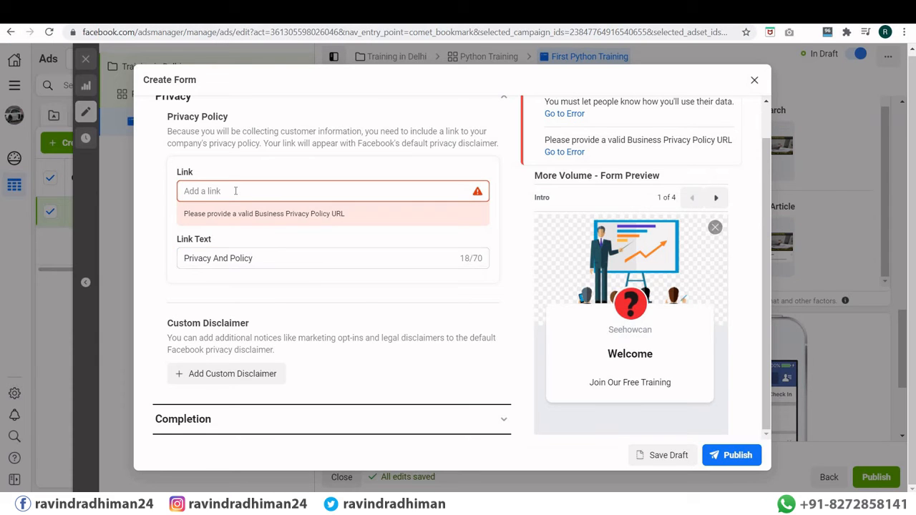
pyautogui.hotkey('ctrl', 'v')
pyautogui.hotkey('ctrl', 't')
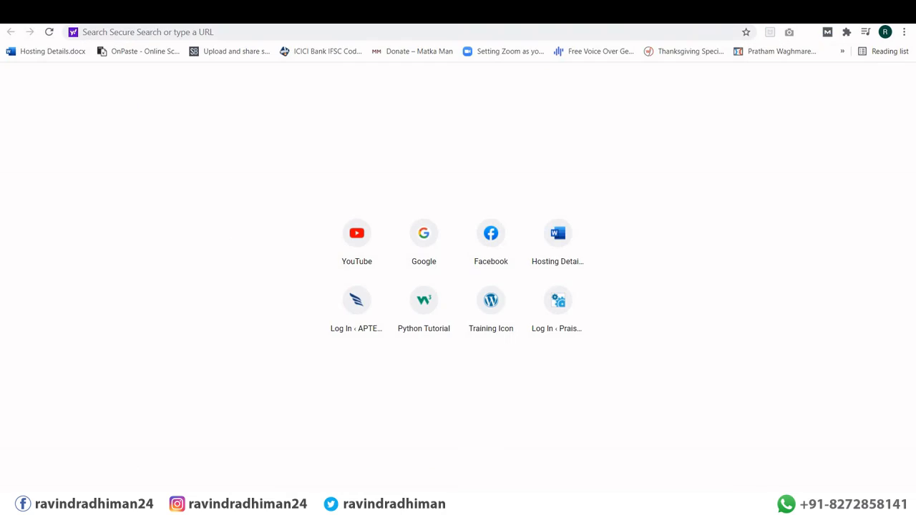
pyautogui.hotkey('ctrl', 'w')
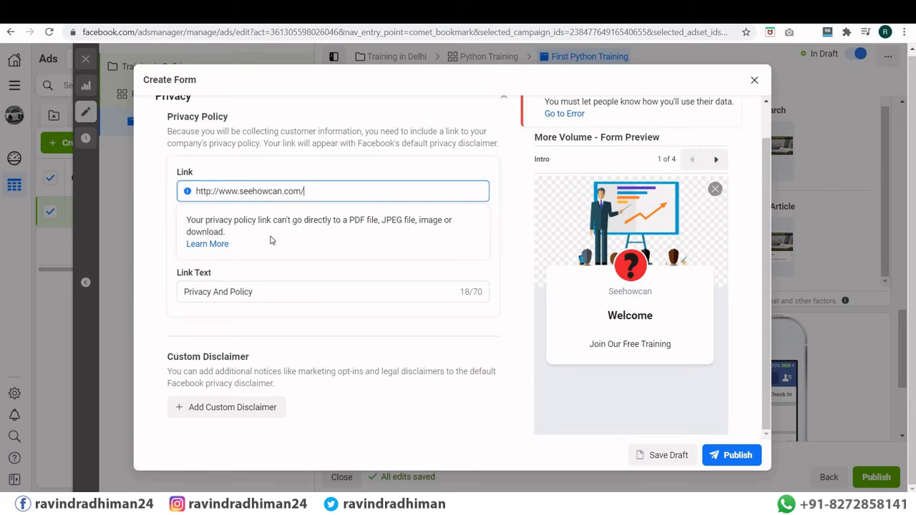
# Step: Give the prefill questions the description 'Please fill the details' and publish the instant form
pyautogui.click(716, 456)
pyautogui.scroll(2, 215, 222)
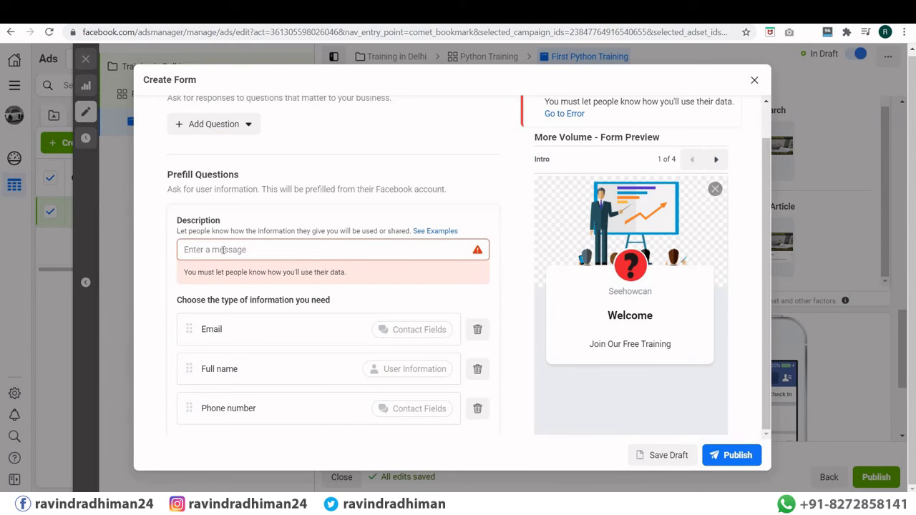
pyautogui.click(223, 250)
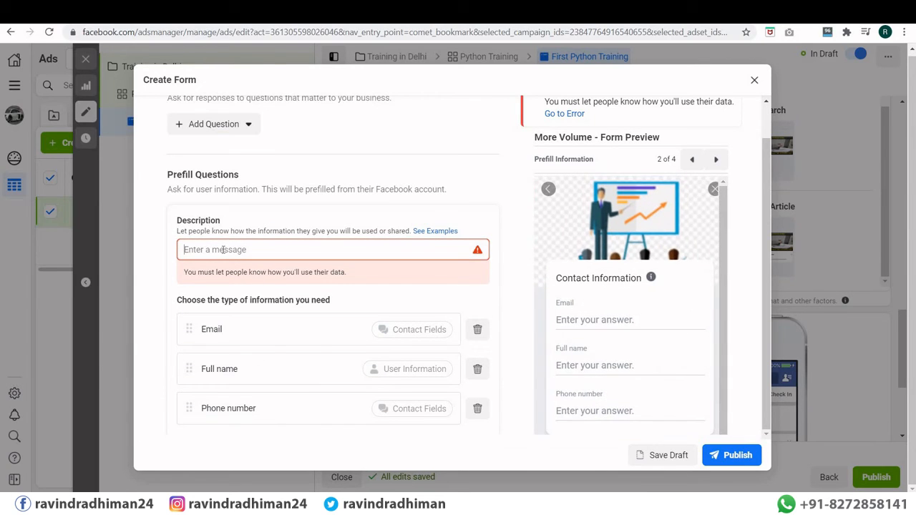
pyautogui.write('Thank you')
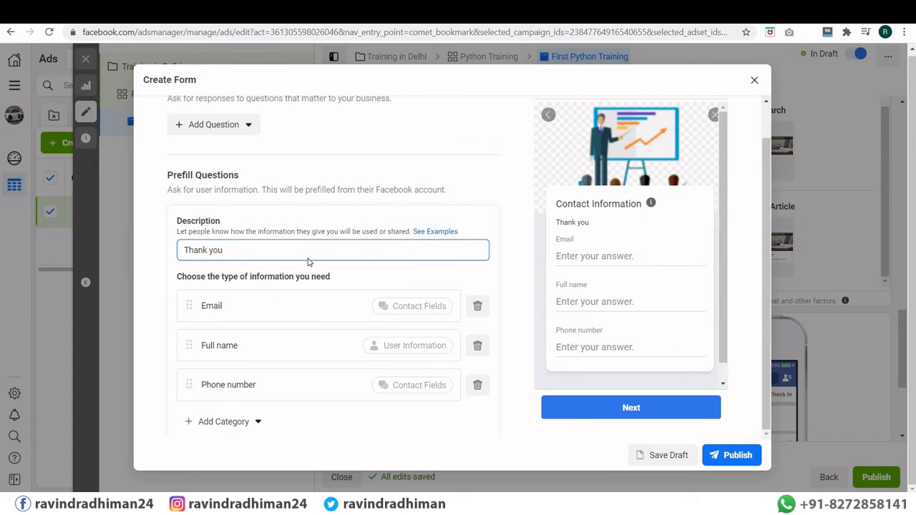
pyautogui.press('BackSpace')
pyautogui.press('BackSpace')
pyautogui.press('BackSpace')
pyautogui.press('BackSpace')
pyautogui.press('BackSpace')
pyautogui.press('BackSpace')
pyautogui.press('BackSpace')
pyautogui.press('BackSpace')
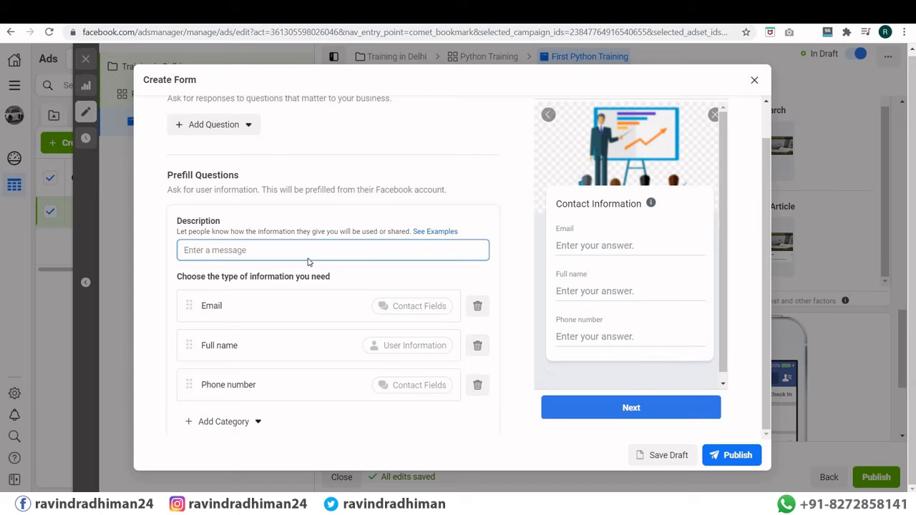
pyautogui.write('Pl;')
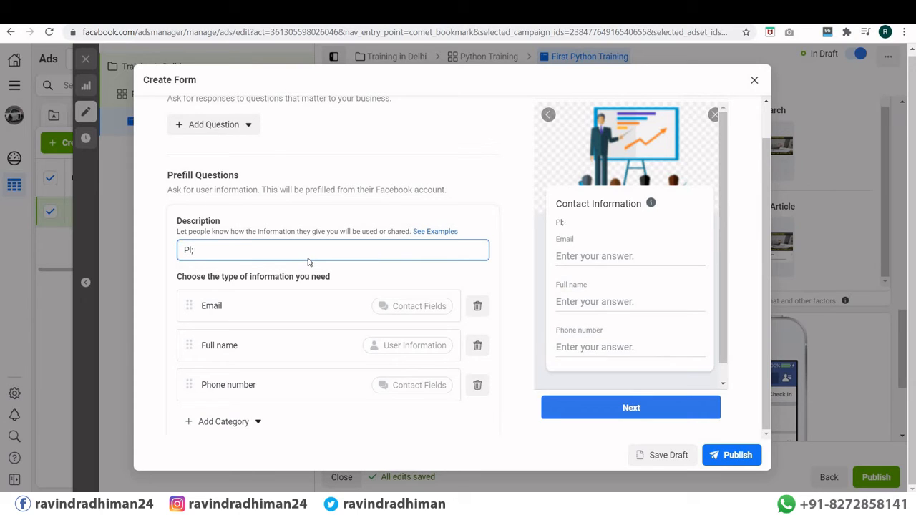
pyautogui.write('eease fill the d')
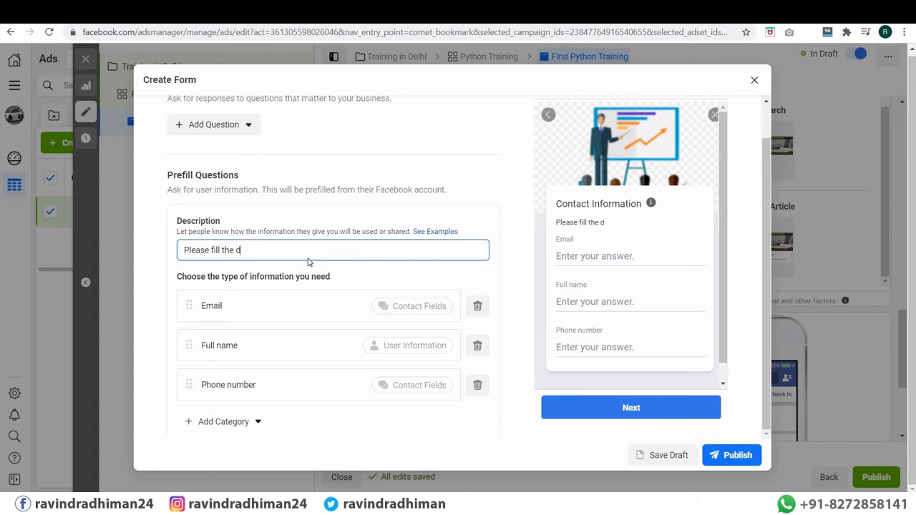
pyautogui.write('etails')
pyautogui.scroll(-2, 380, 265)
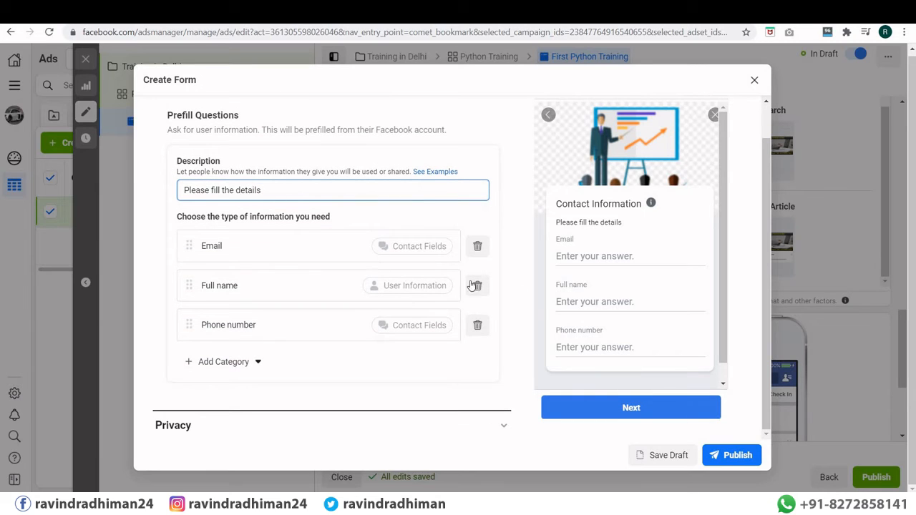
pyautogui.click(738, 456)
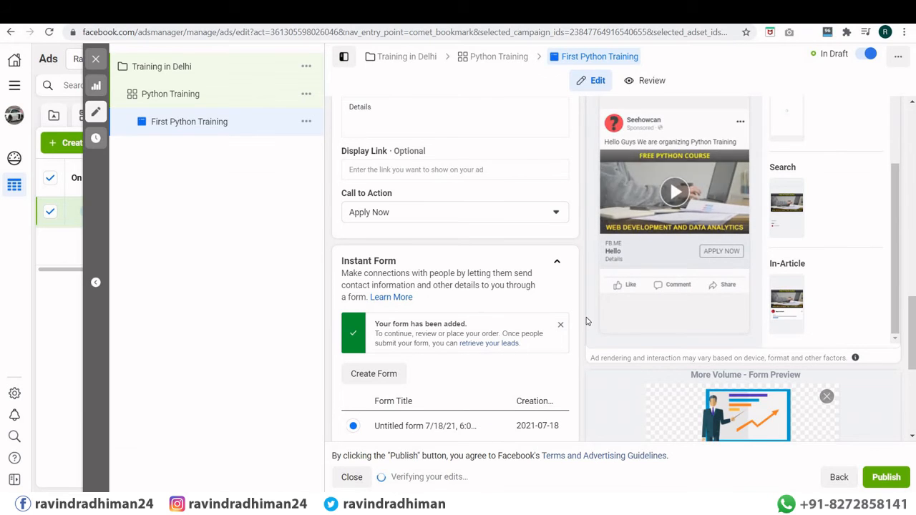
# Step: Start setting up Website Events tracking in the ad's Tracking section
pyautogui.scroll(-3, 459, 207)
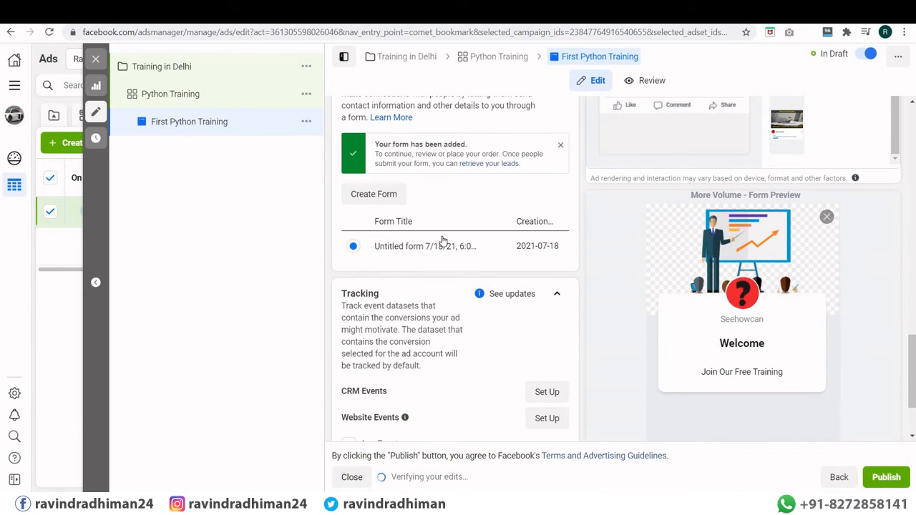
pyautogui.scroll(-2, 442, 242)
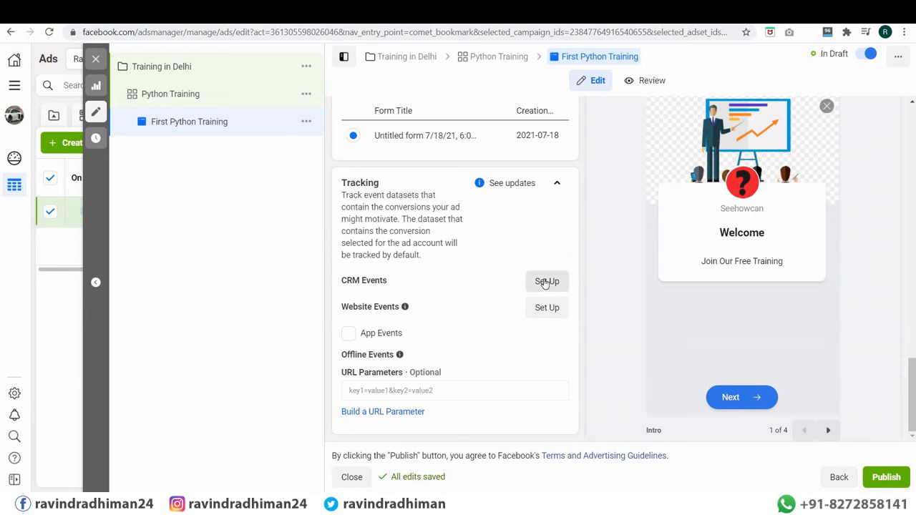
pyautogui.moveTo(365, 315)
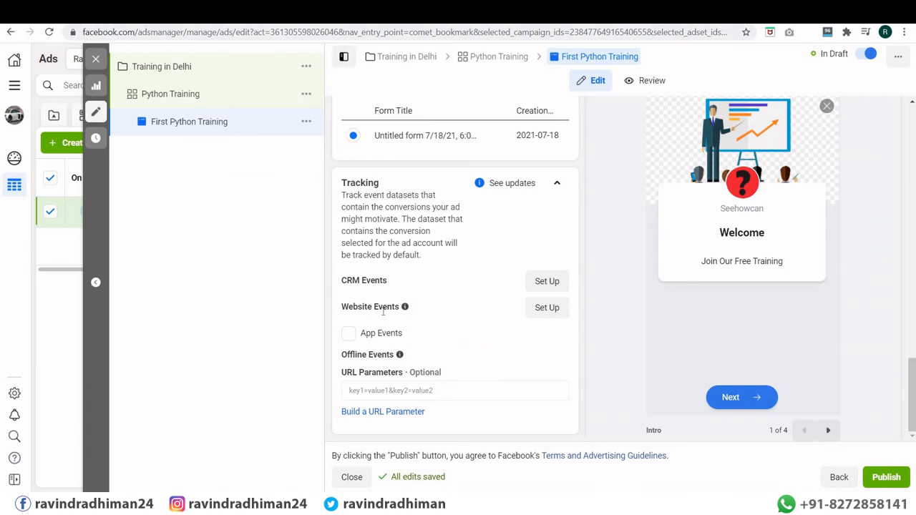
pyautogui.moveTo(404, 307)
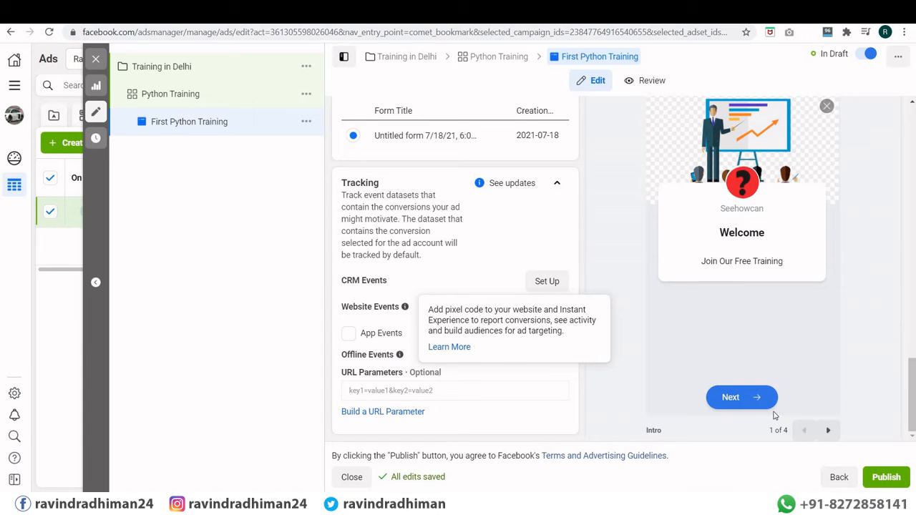
pyautogui.click(552, 315)
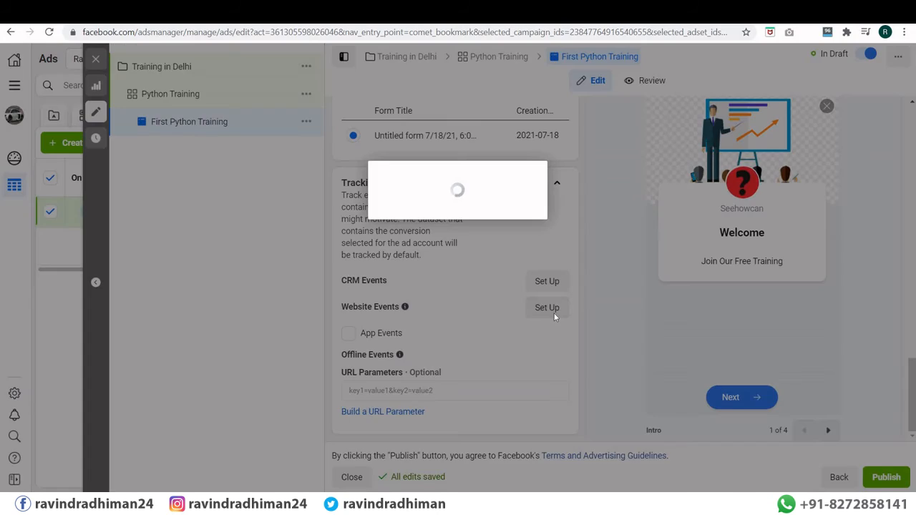
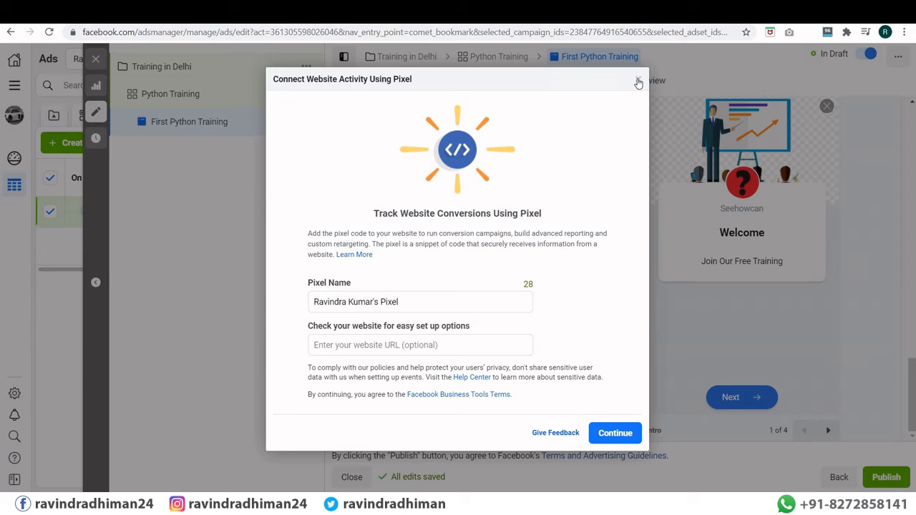
# Step: Dismiss the pixel setup prompt and try publishing the First Python Training ad
pyautogui.click(638, 80)
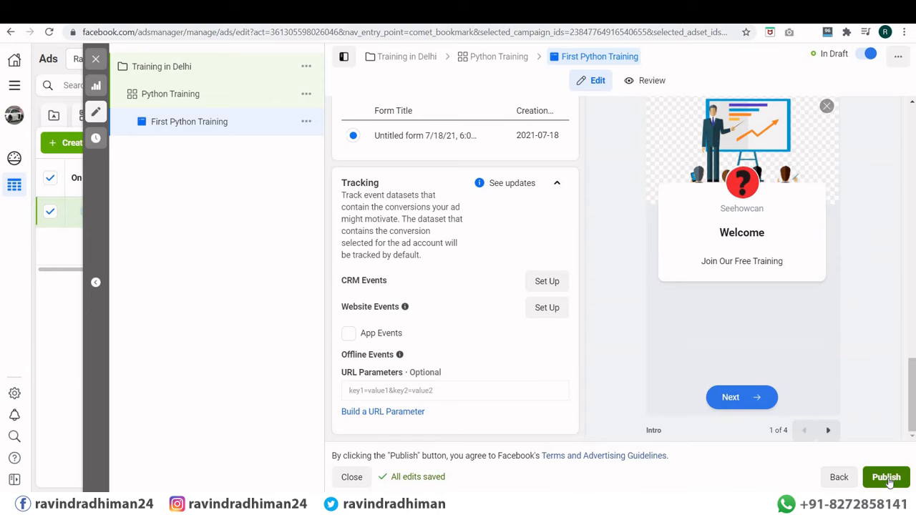
pyautogui.click(888, 481)
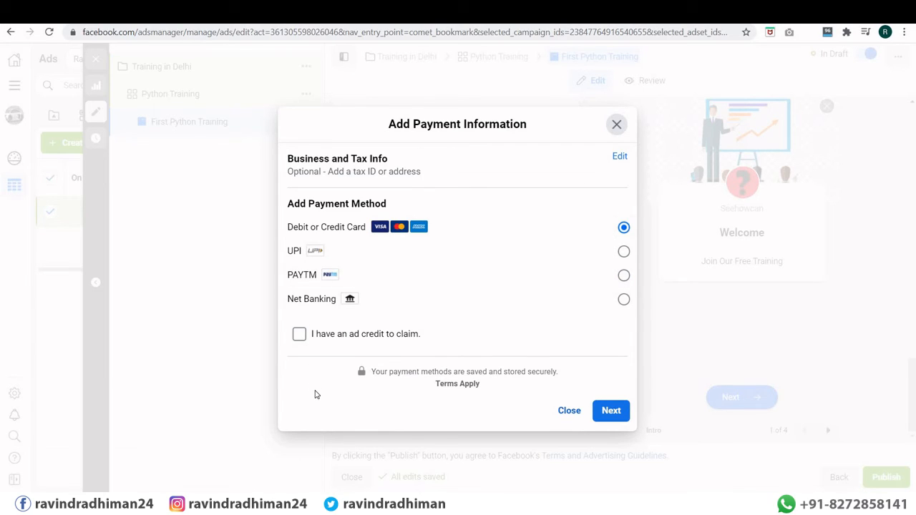
# Step: Choose UPI payment with an ad credit to claim and add ₹1,000.00 in funds
pyautogui.click(300, 335)
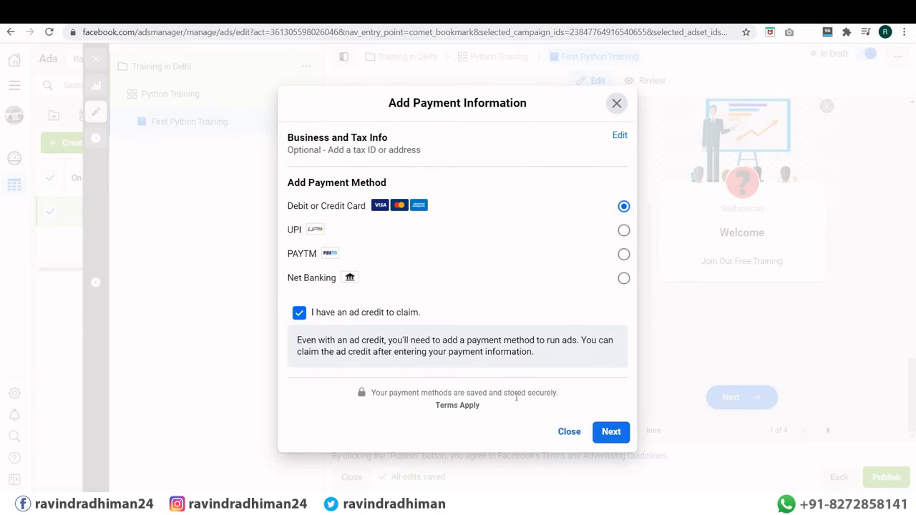
pyautogui.click(610, 433)
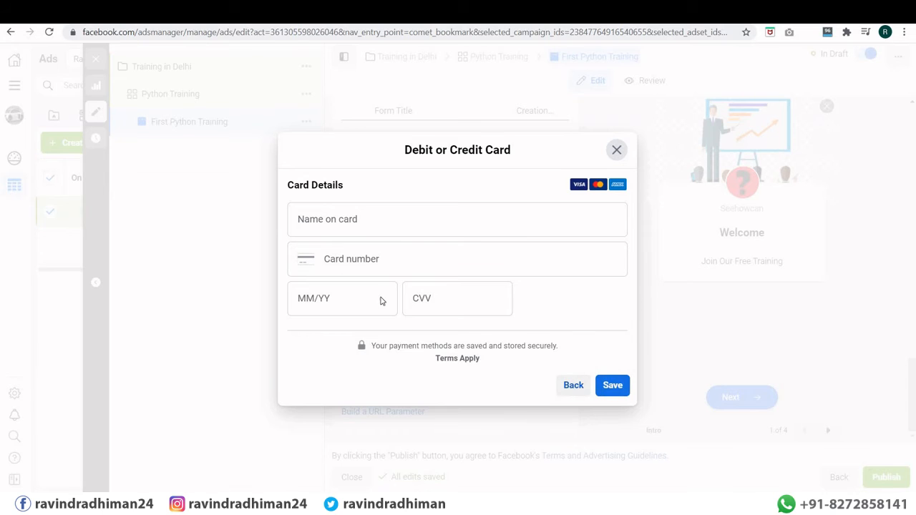
pyautogui.click(331, 237)
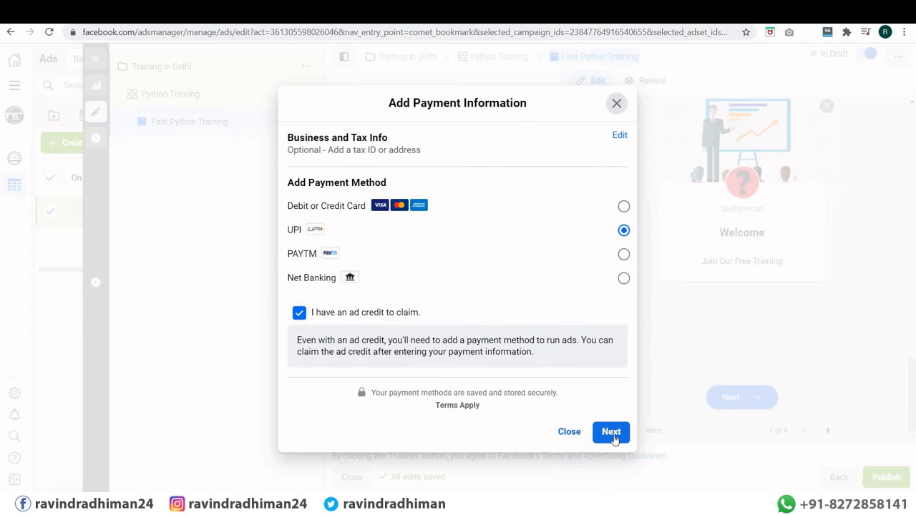
pyautogui.click(611, 432)
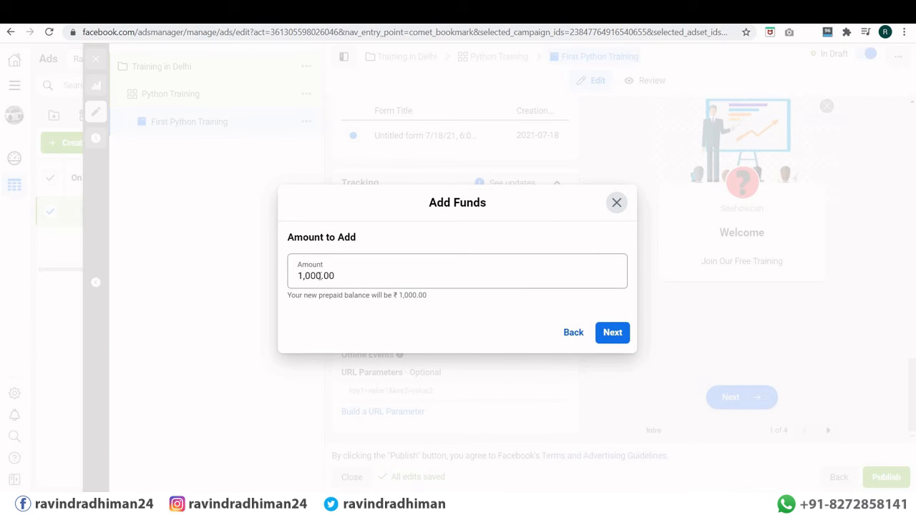
pyautogui.click(619, 335)
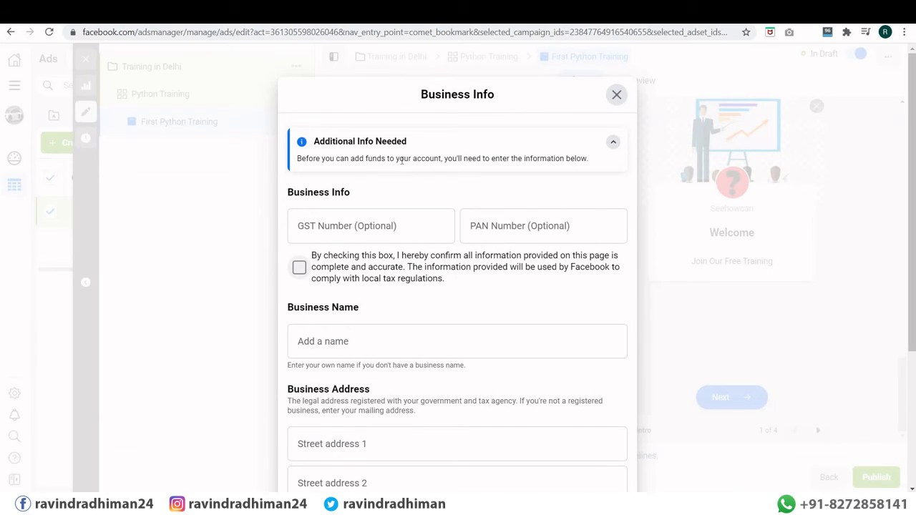
# Step: Scroll through the Business Info dialog to review the GST, PAN, business name and address fields
pyautogui.scroll(-3, 374, 221)
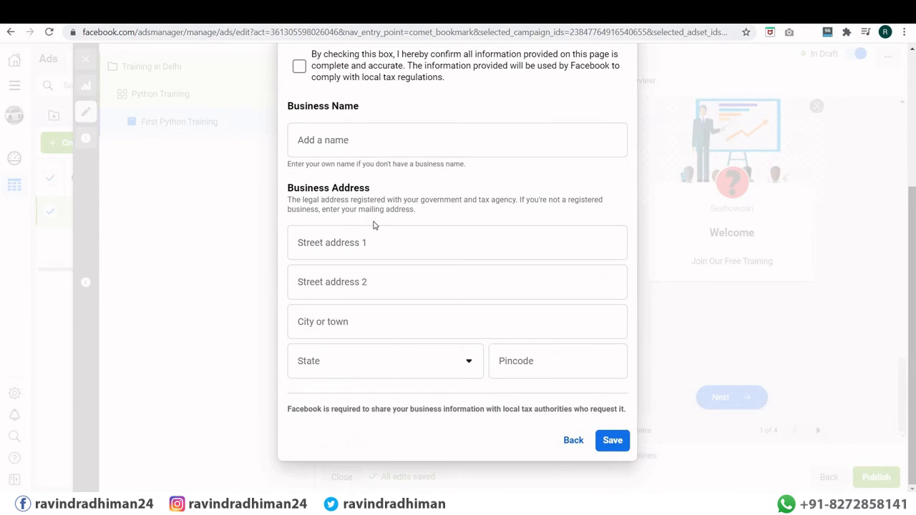
pyautogui.scroll(3, 374, 225)
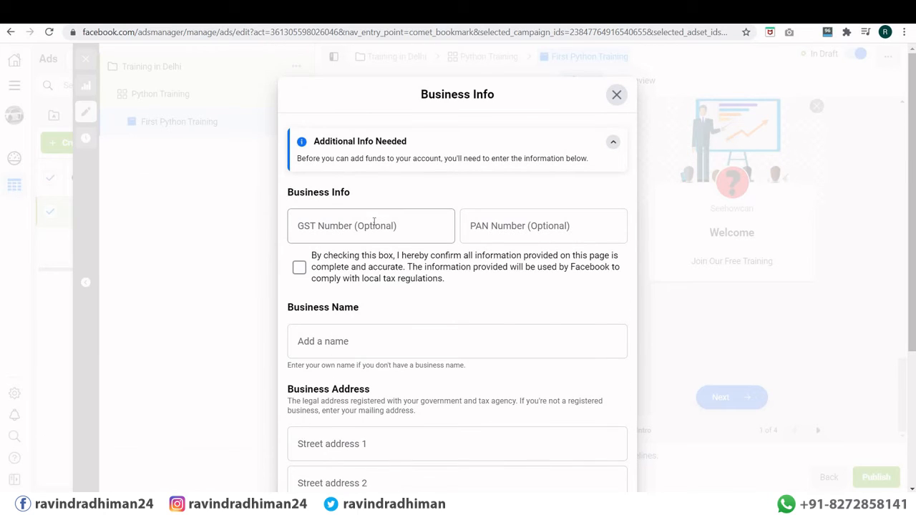
pyautogui.scroll(-3, 374, 224)
pyautogui.scroll(3, 374, 225)
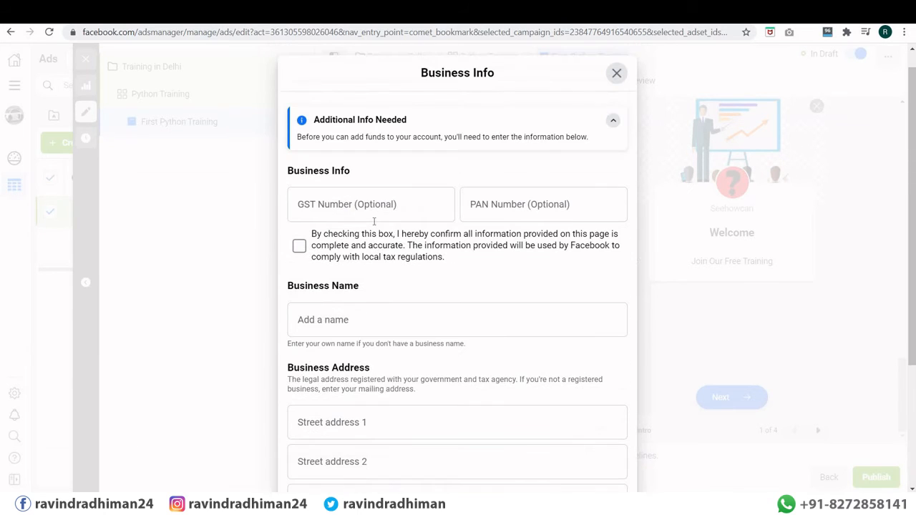
pyautogui.scroll(-3, 577, 409)
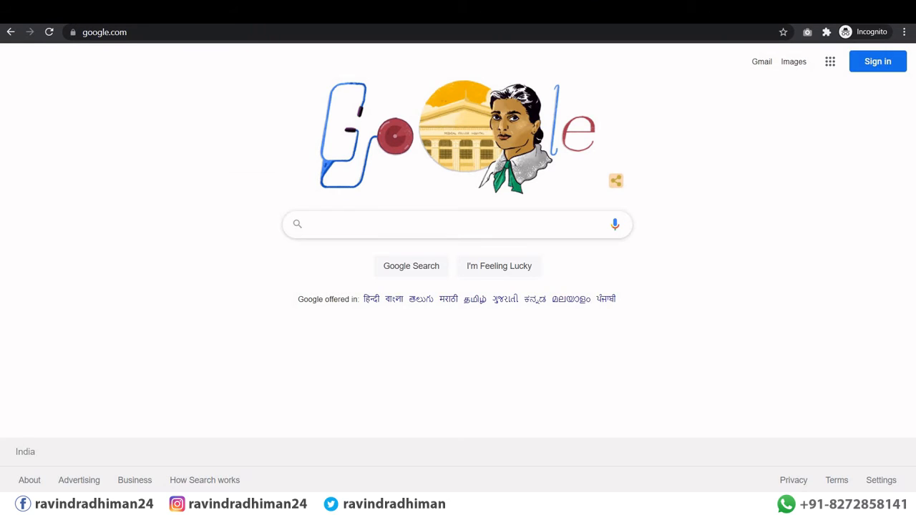
# Step: Search Google for 'business manager facebook' and open the Business Manager result in a new tab
pyautogui.click(312, 224)
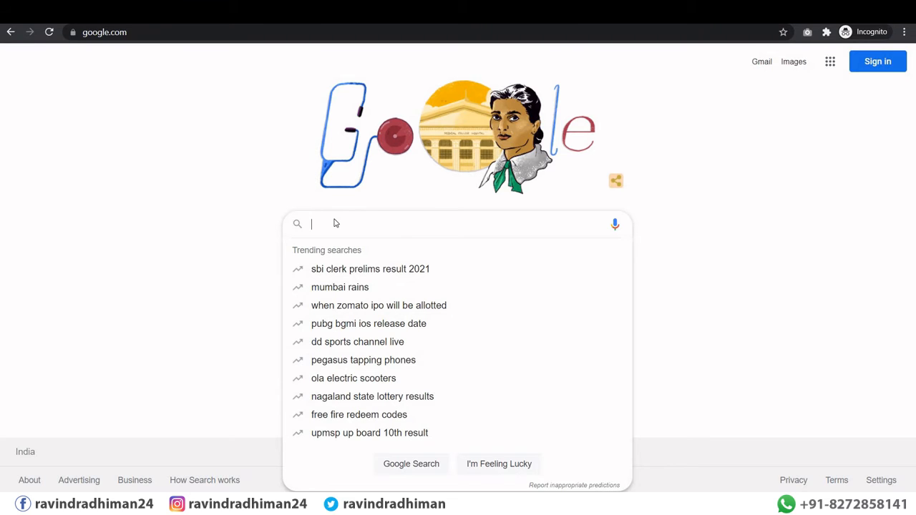
pyautogui.write('businnerc')
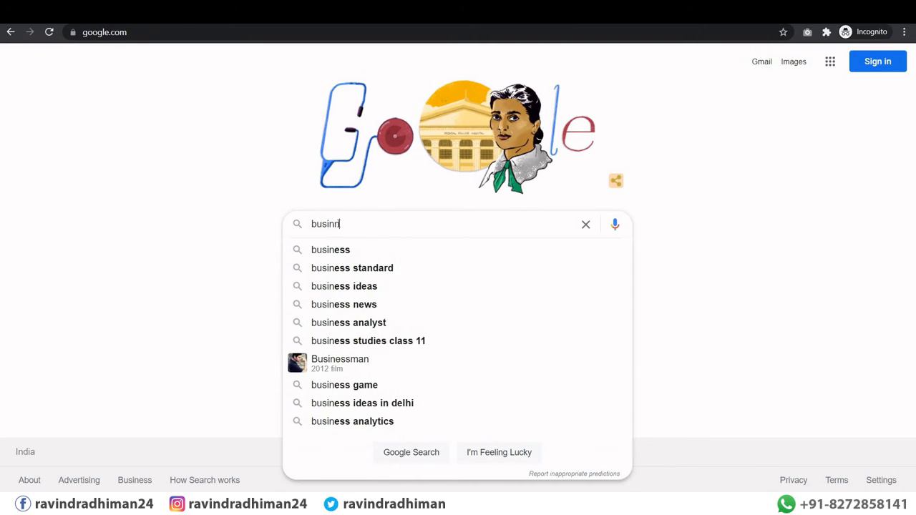
pyautogui.press('BackSpace')
pyautogui.press('BackSpace')
pyautogui.write('ss manger')
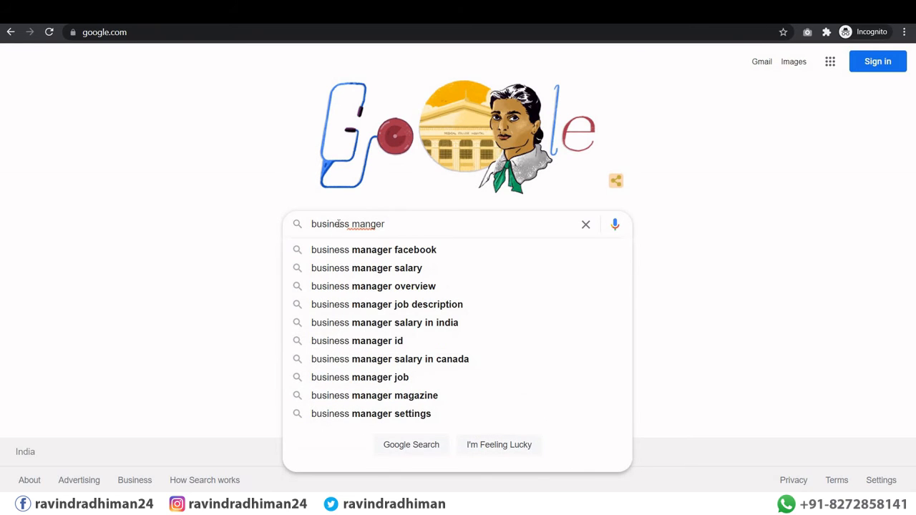
pyautogui.press('Down')
pyautogui.press('Return')
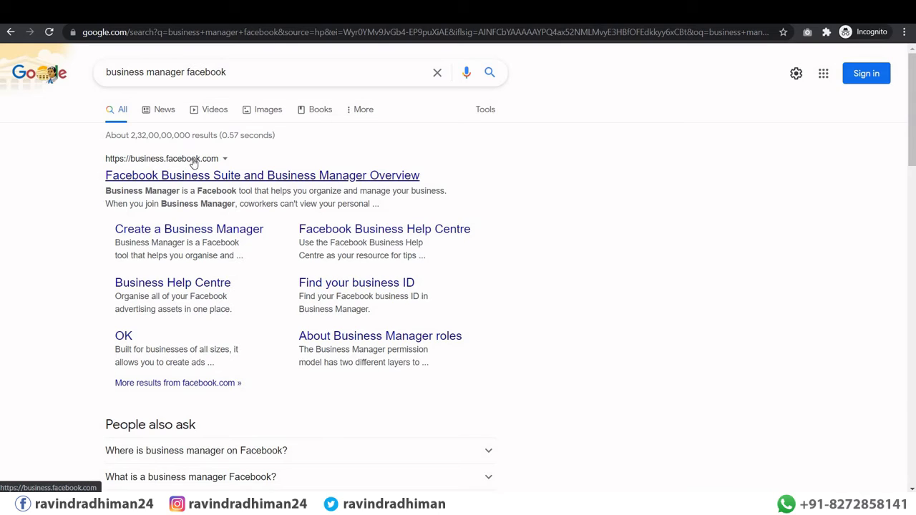
pyautogui.rightClick(195, 185)
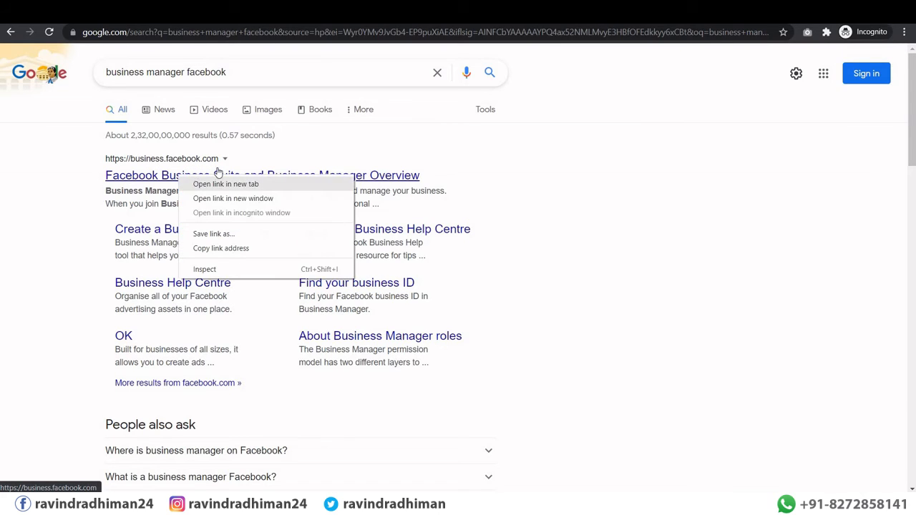
pyautogui.click(218, 184)
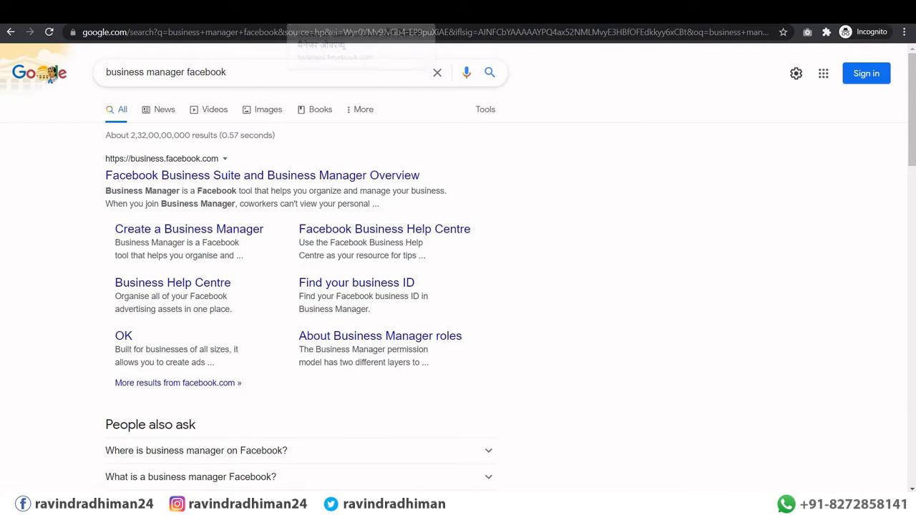
pyautogui.click(336, 11)
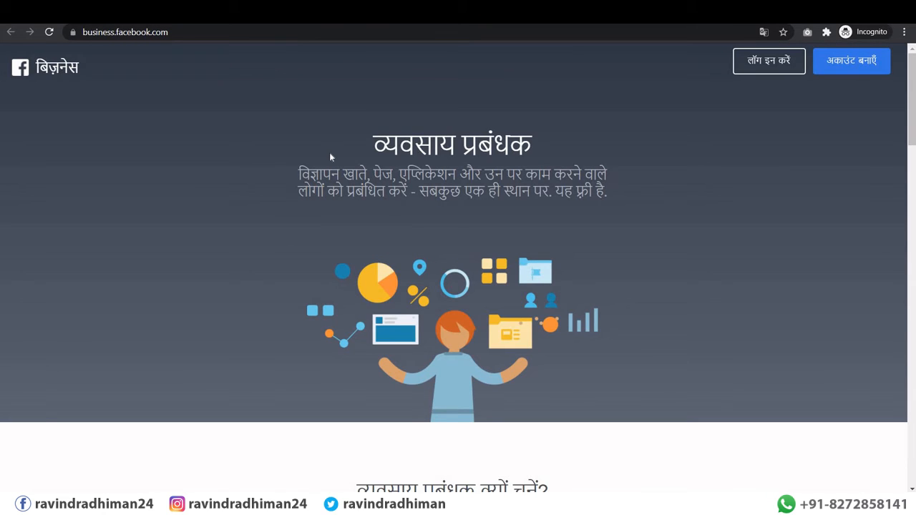
# Step: Switch the Business Manager site language from Hindi to English (US), then choose Create Account
pyautogui.scroll(-20, 332, 164)
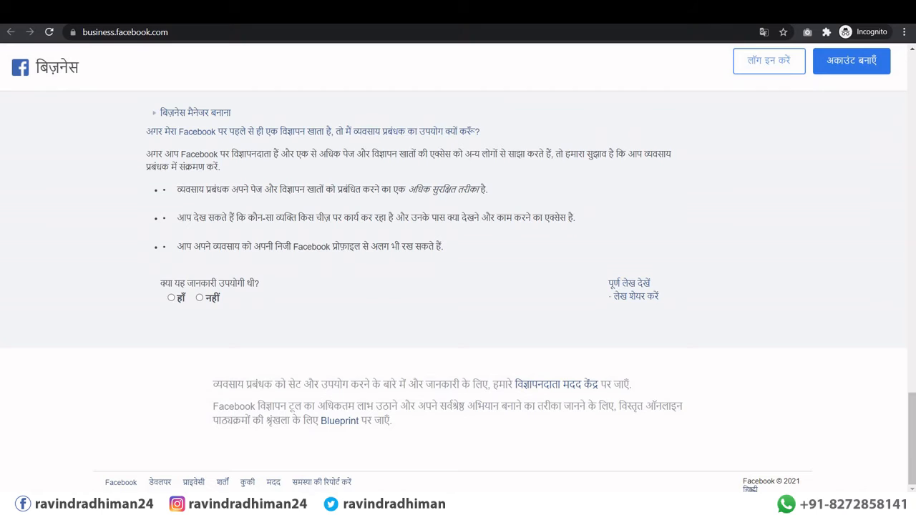
pyautogui.click(751, 489)
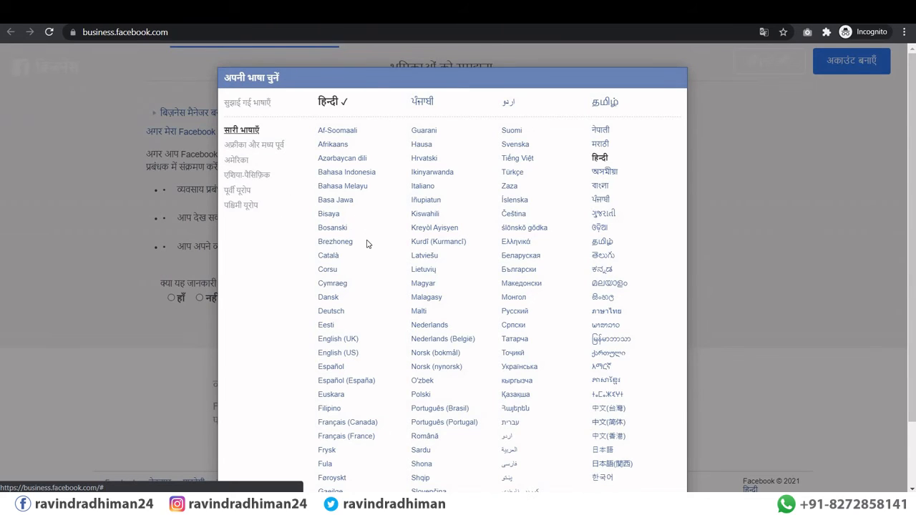
pyautogui.click(345, 352)
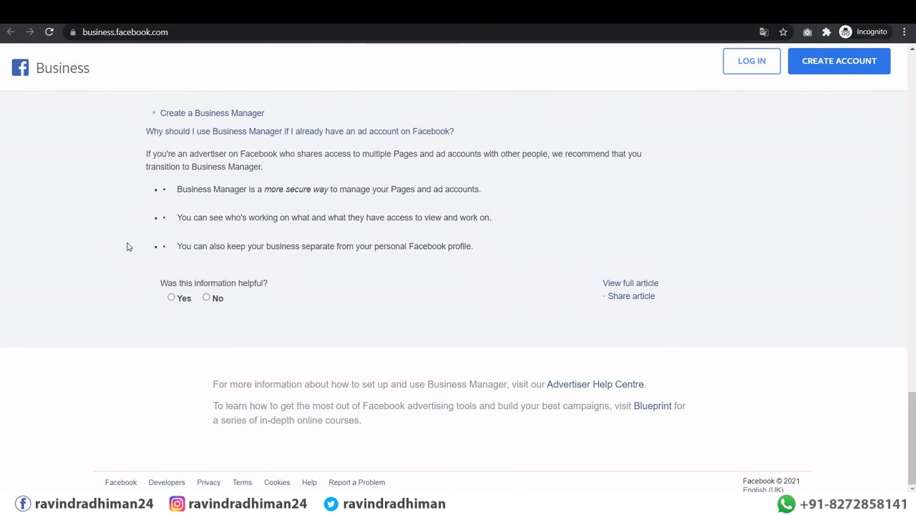
pyautogui.scroll(5, 128, 247)
pyautogui.scroll(3, 140, 236)
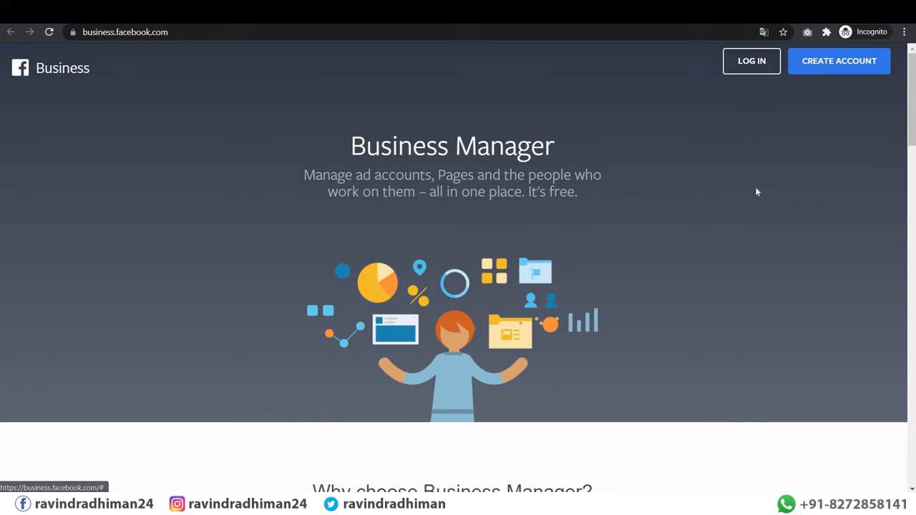
pyautogui.click(817, 60)
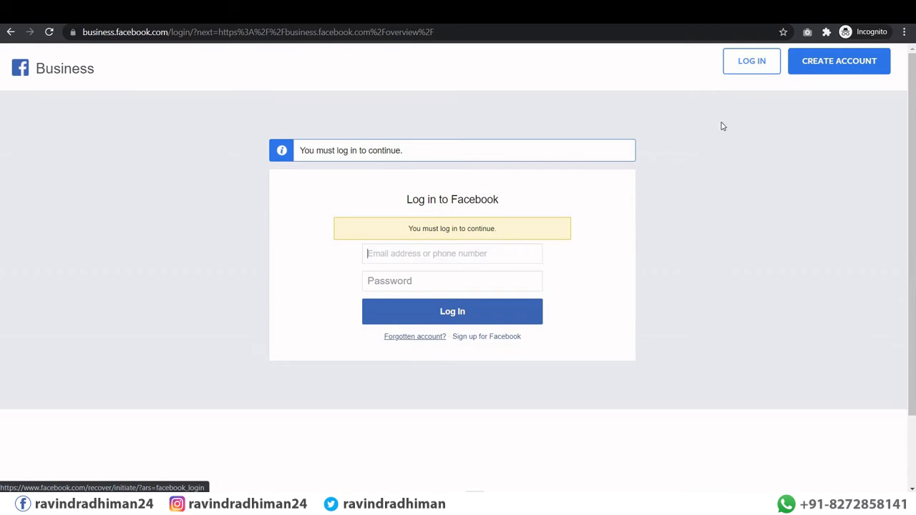
# Step: Log in to Business Manager through Facebook with the saved account e-mail and password
pyautogui.click(753, 62)
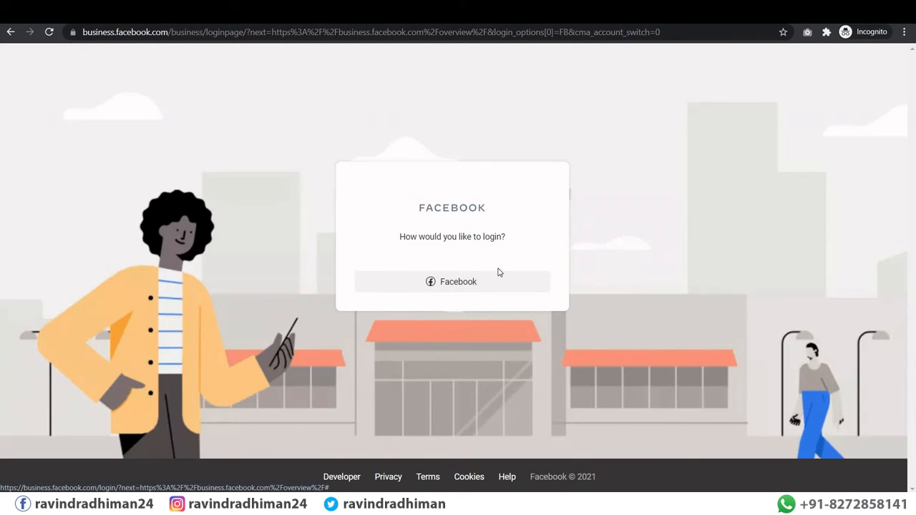
pyautogui.click(453, 290)
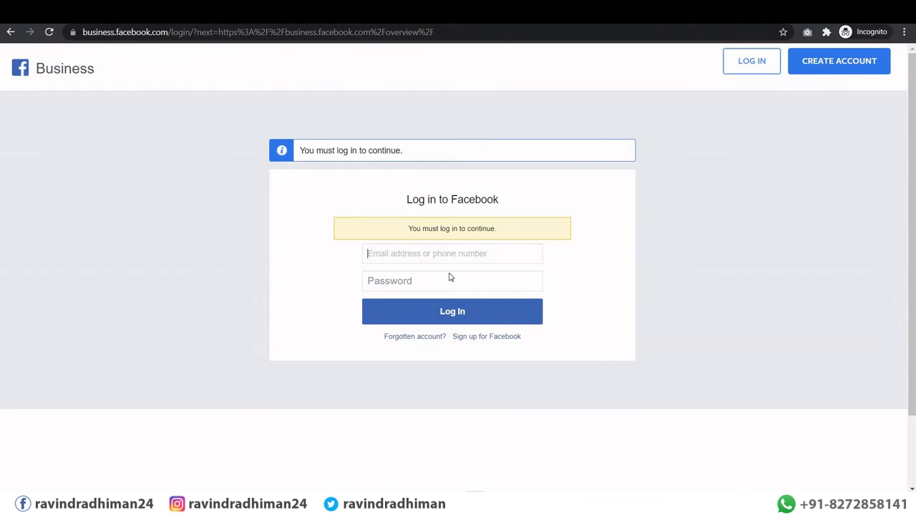
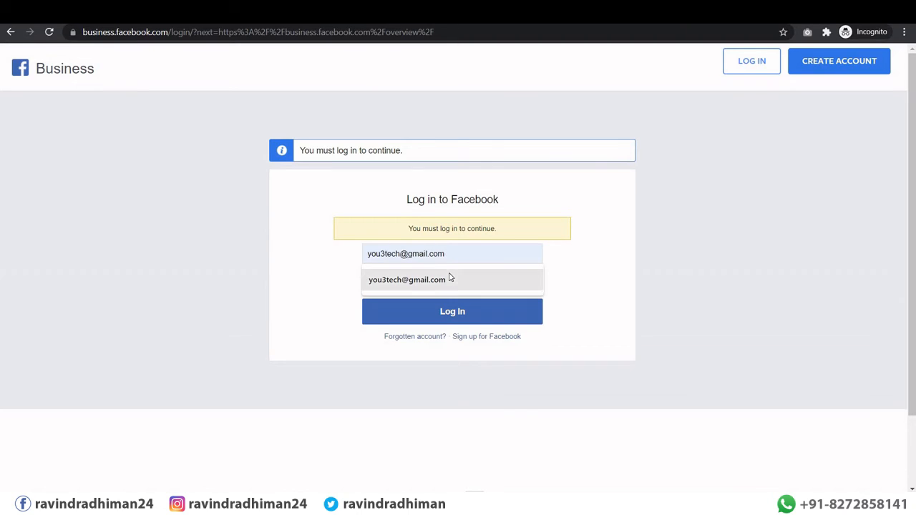
pyautogui.click(450, 279)
pyautogui.click(473, 287)
pyautogui.write('••••••••')
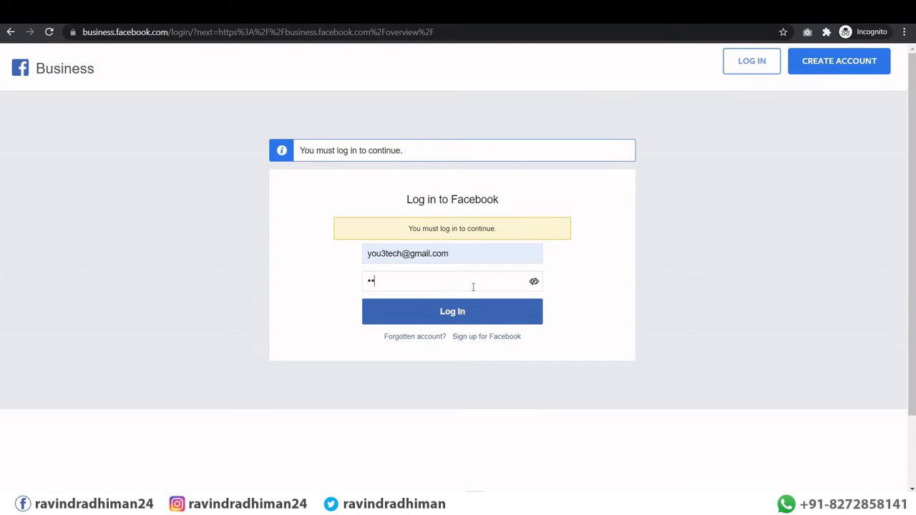
pyautogui.write('•••••••')
pyautogui.click(462, 312)
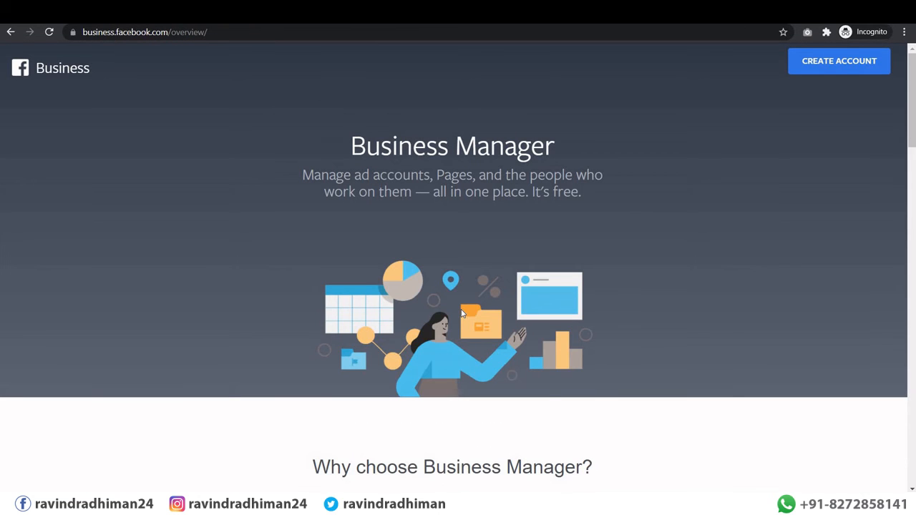
# Step: Look over the Business Manager overview page and bring up the Create Account form
pyautogui.scroll(-5, 423, 236)
pyautogui.scroll(-20, 314, 183)
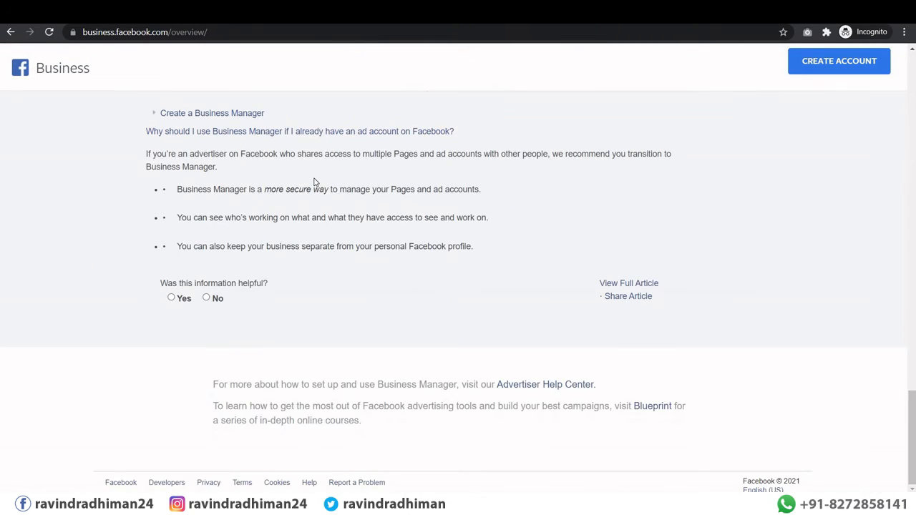
pyautogui.scroll(20, 315, 182)
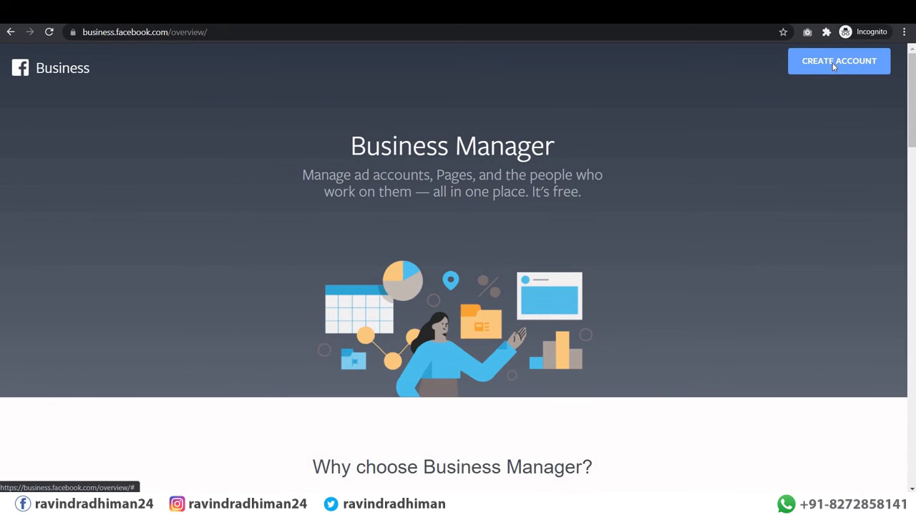
pyautogui.click(834, 67)
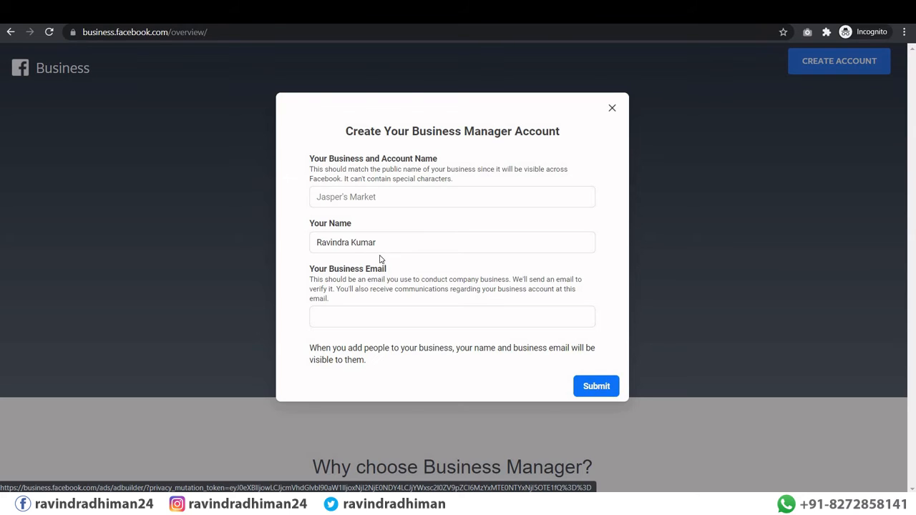
# Step: Name the new business 'Training Business', enter the business e-mail address, and submit
pyautogui.click(333, 314)
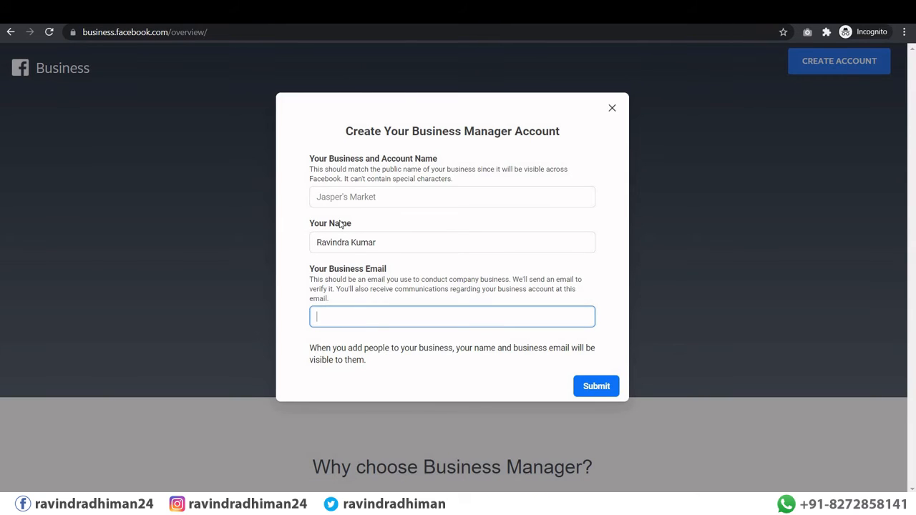
pyautogui.click(388, 198)
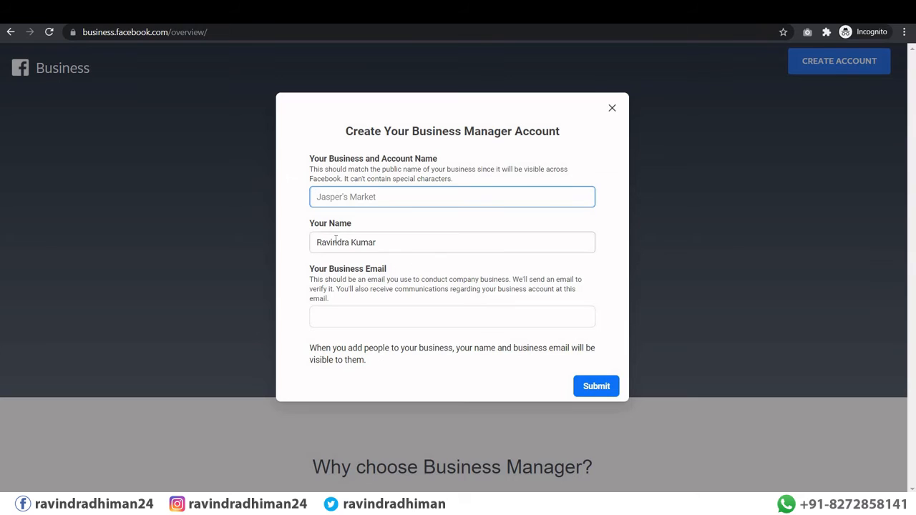
pyautogui.moveTo(390, 243); pyautogui.dragTo(301, 239)
pyautogui.click(301, 239)
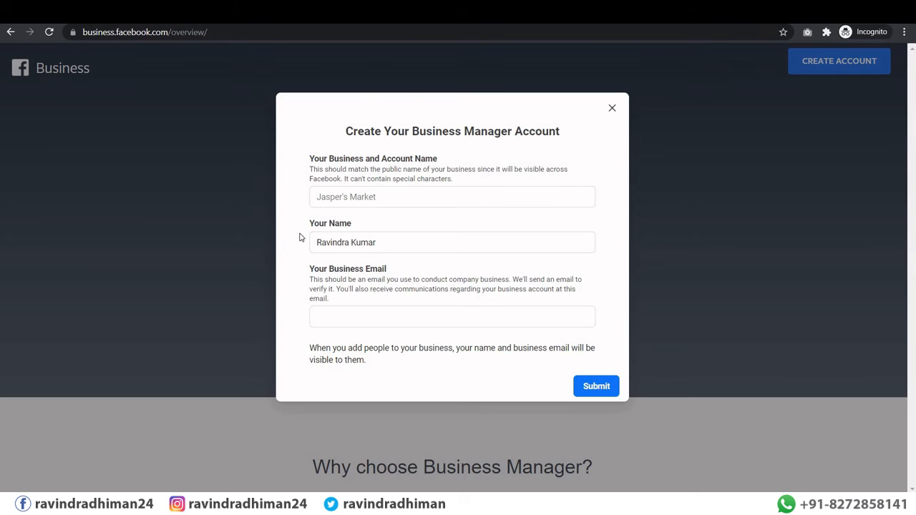
pyautogui.click(350, 195)
pyautogui.write('Tra')
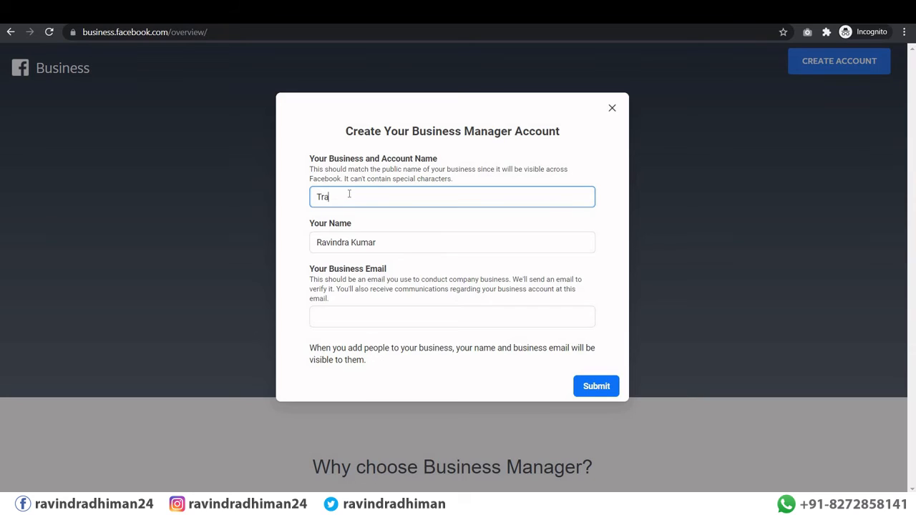
pyautogui.write('ining Business')
pyautogui.click(318, 317)
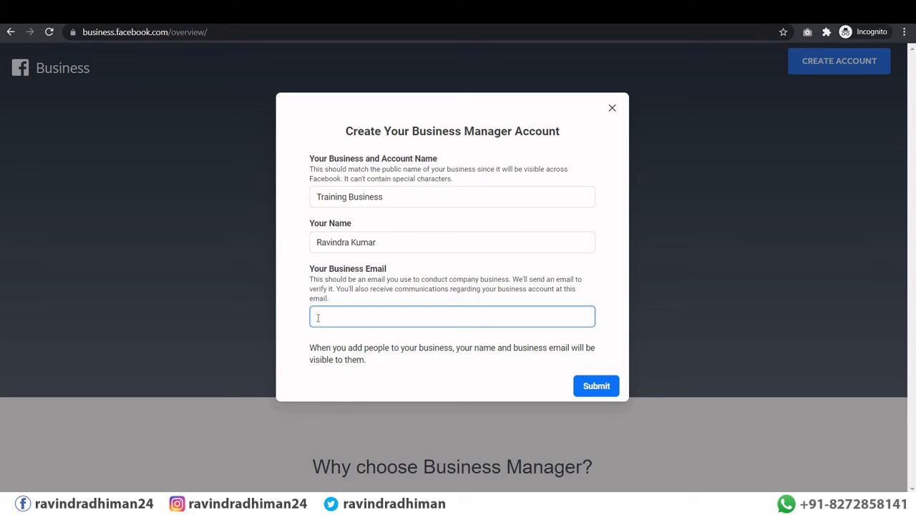
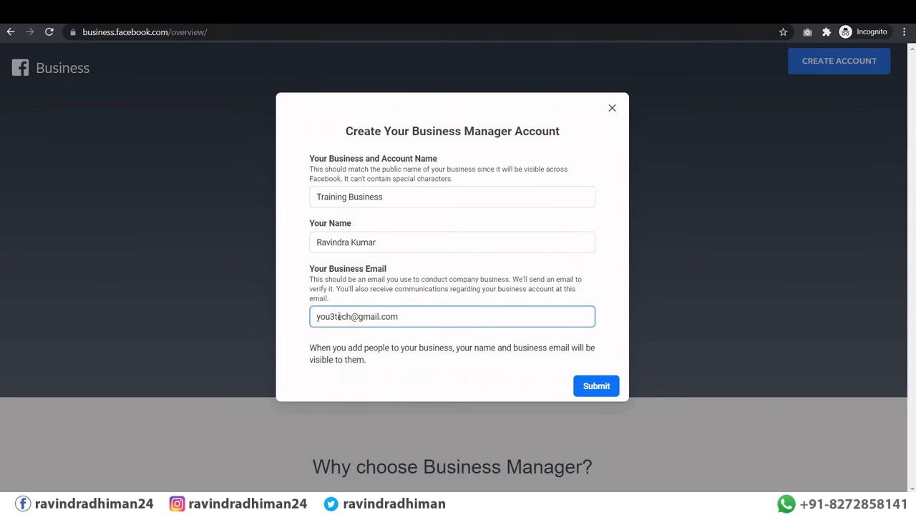
pyautogui.click(589, 393)
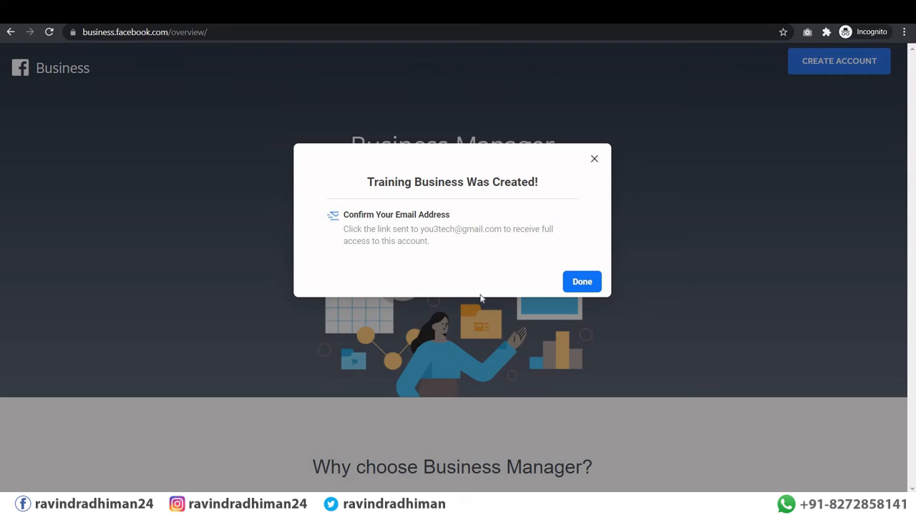
# Step: Dismiss the account-created confirmation and switch Business Suite to the Seehowcan page
pyautogui.click(576, 285)
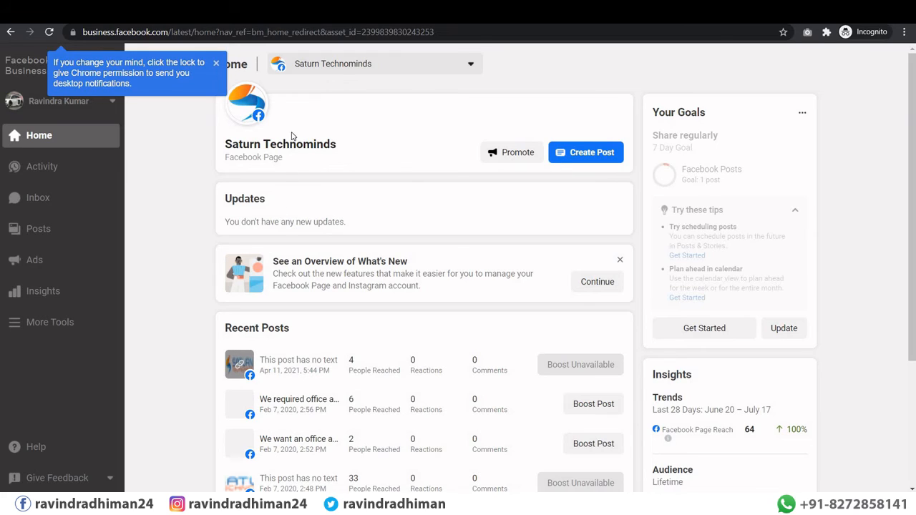
pyautogui.click(367, 72)
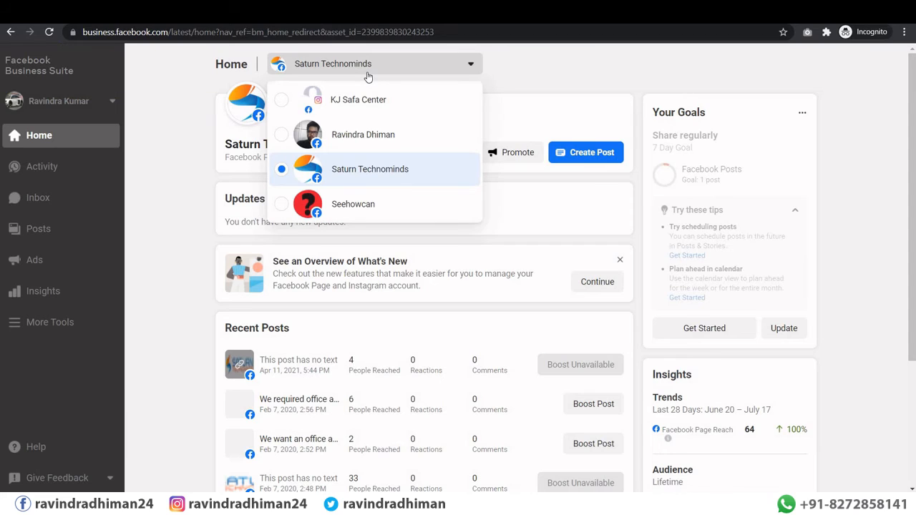
pyautogui.click(348, 212)
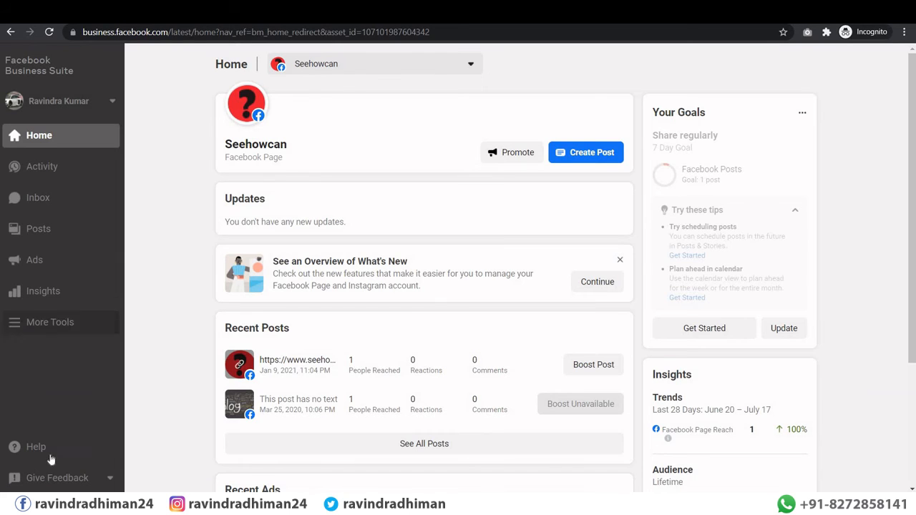
pyautogui.click(61, 323)
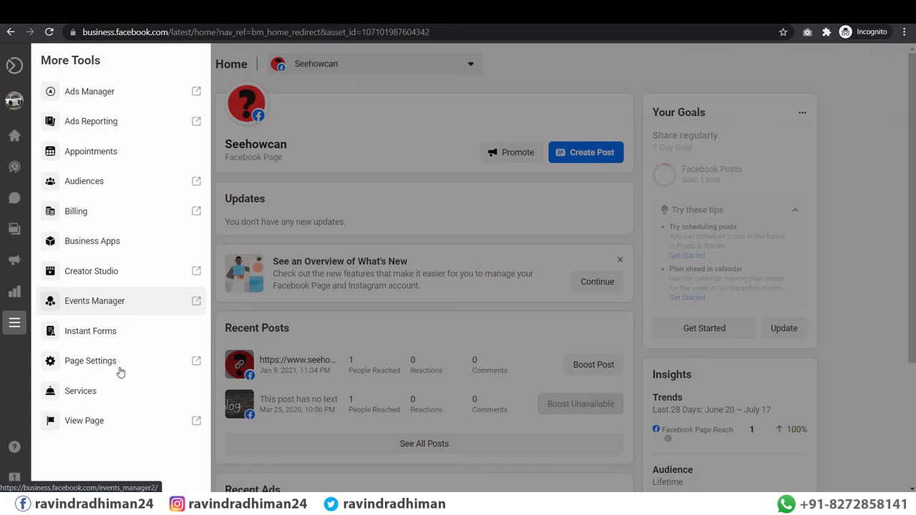
pyautogui.click(291, 148)
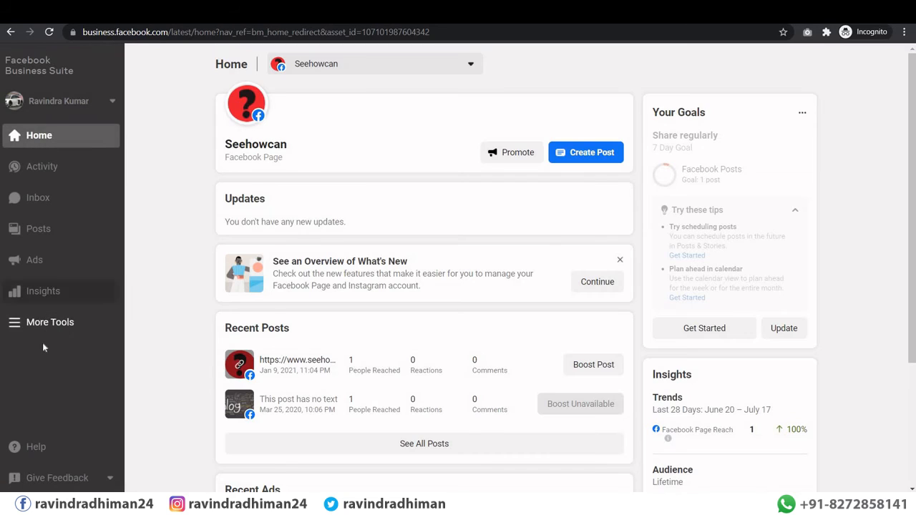
# Step: Switch to the Training Business account, browse Settings > People, and return to its Home
pyautogui.click(54, 114)
pyautogui.click(73, 165)
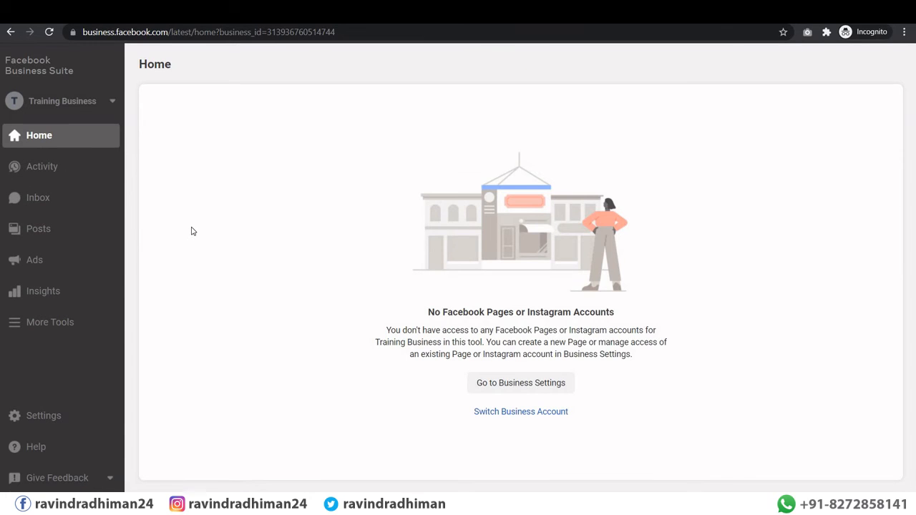
pyautogui.click(41, 418)
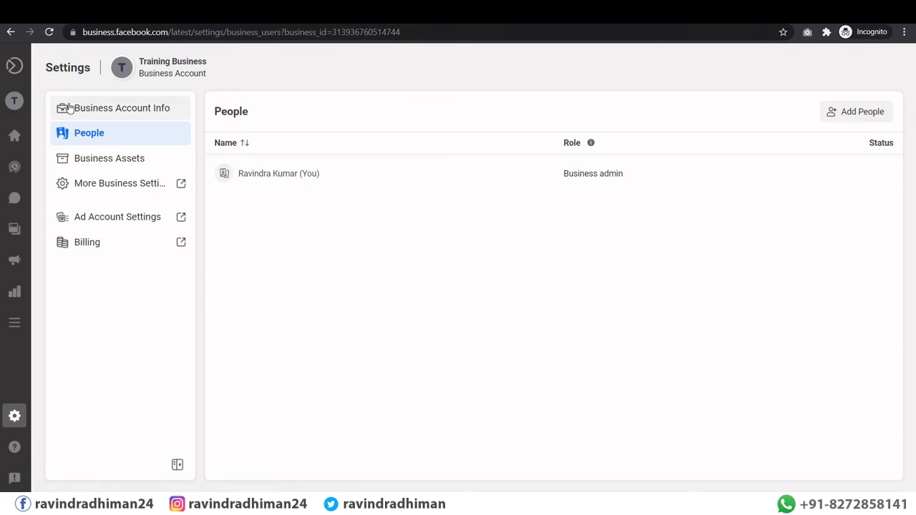
pyautogui.click(13, 325)
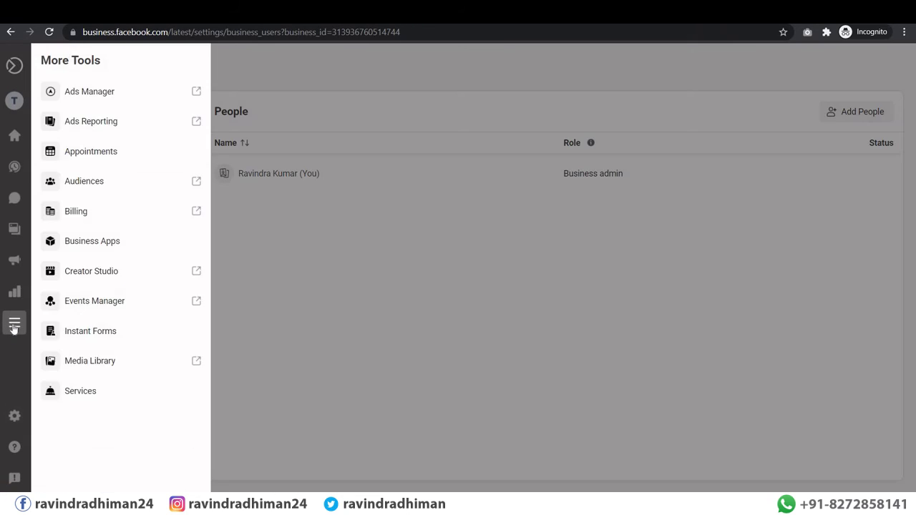
pyautogui.click(15, 416)
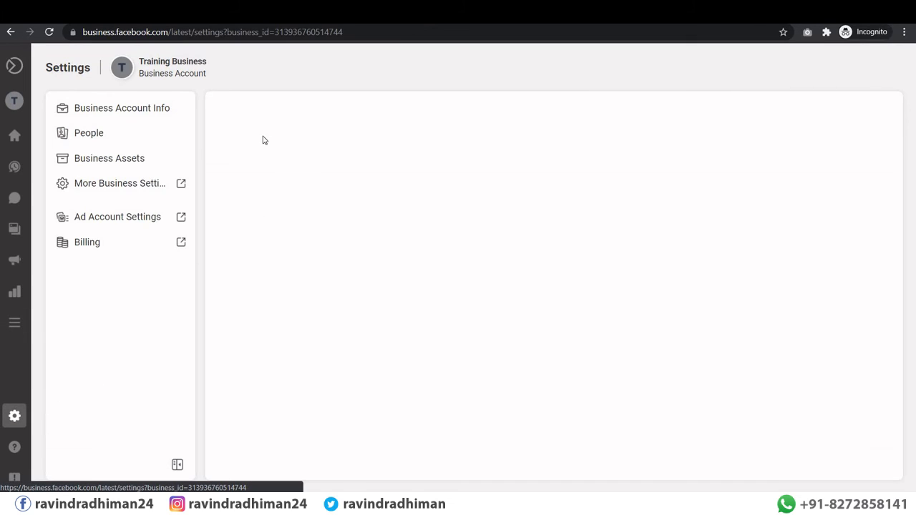
pyautogui.click(88, 135)
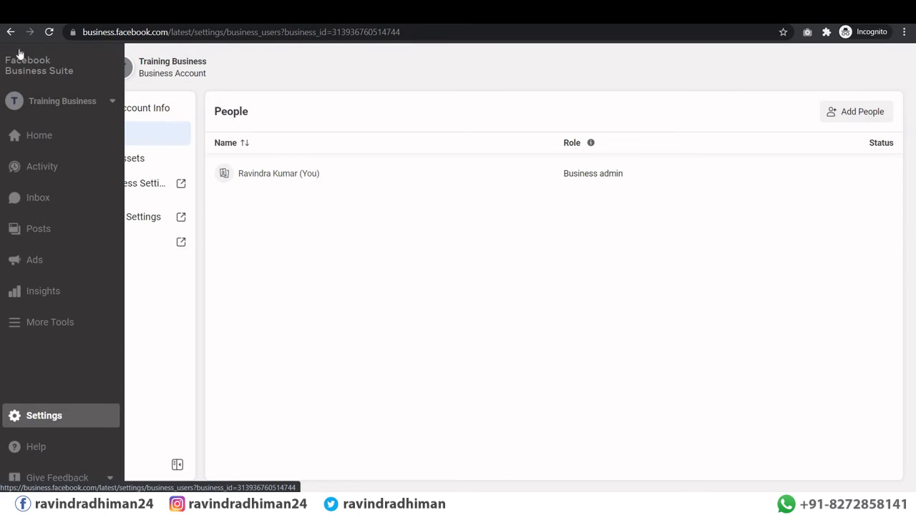
pyautogui.moveTo(17, 68)
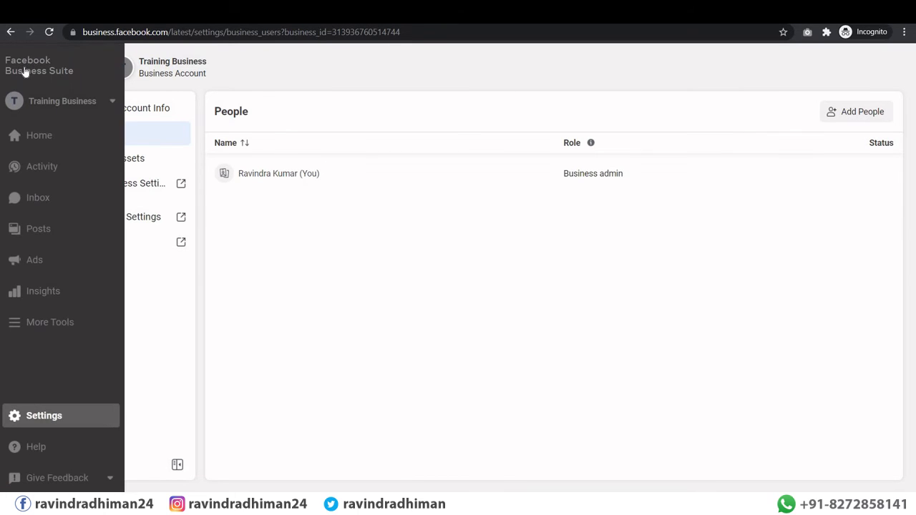
pyautogui.click(39, 135)
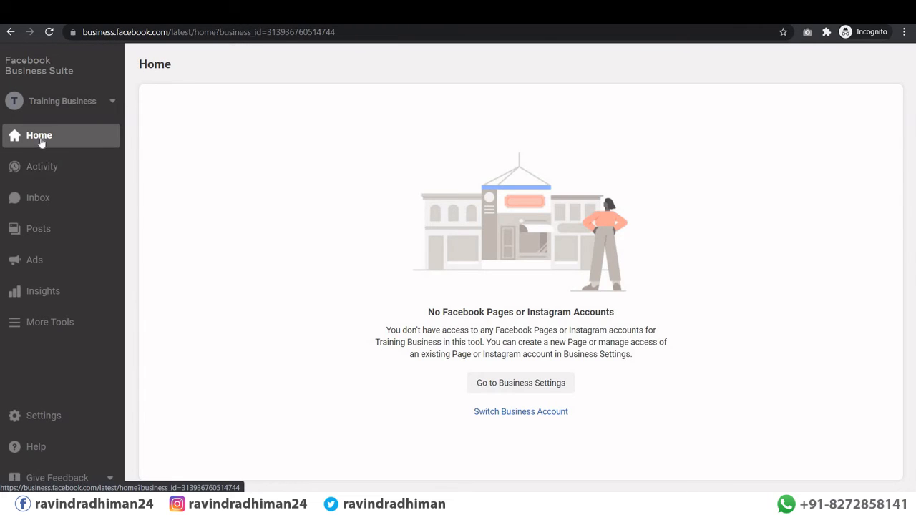
# Step: Go to Business Settings' People list and start inviting a new person to Training Business
pyautogui.click(526, 391)
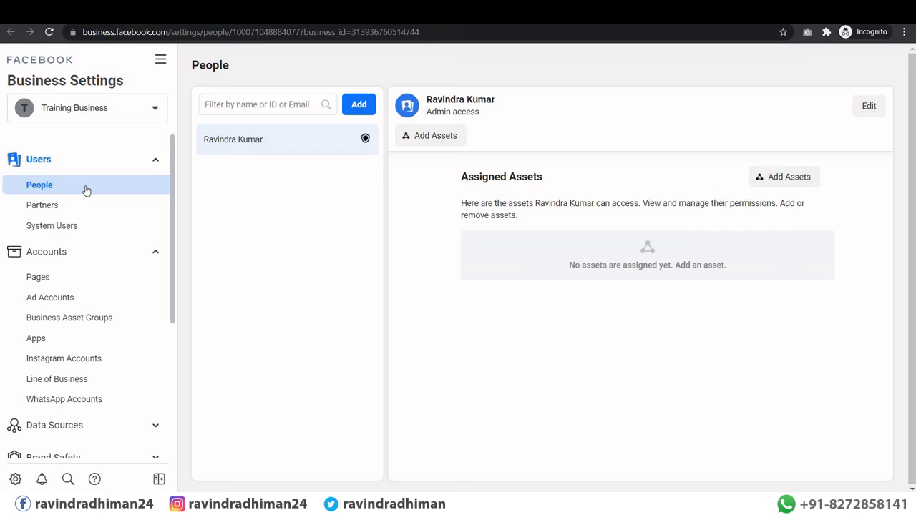
pyautogui.click(252, 106)
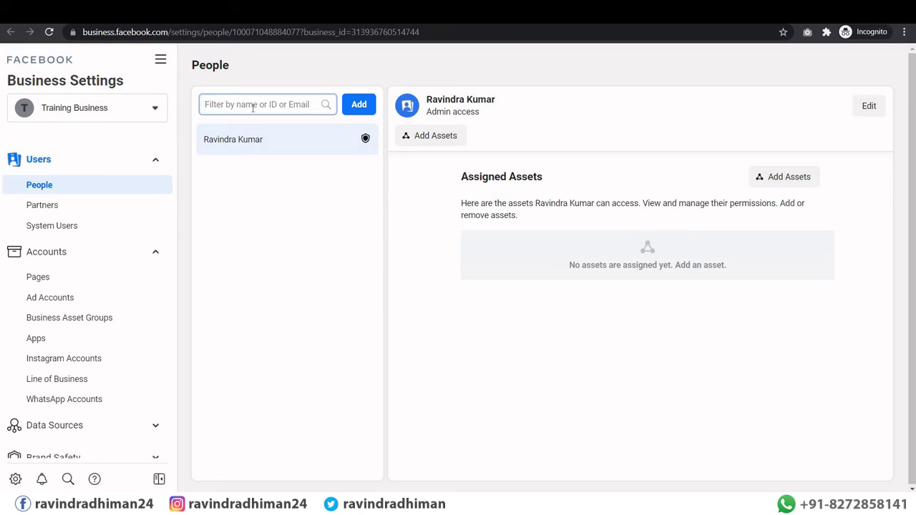
pyautogui.click(360, 105)
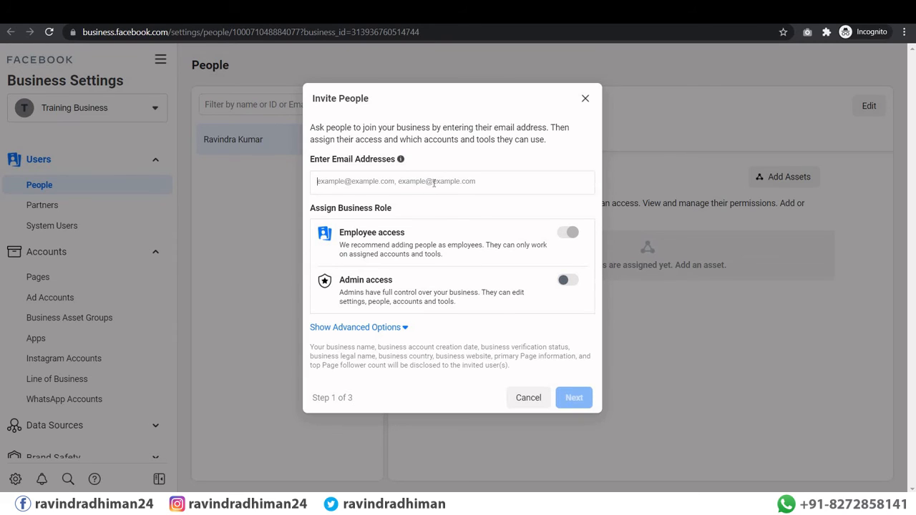
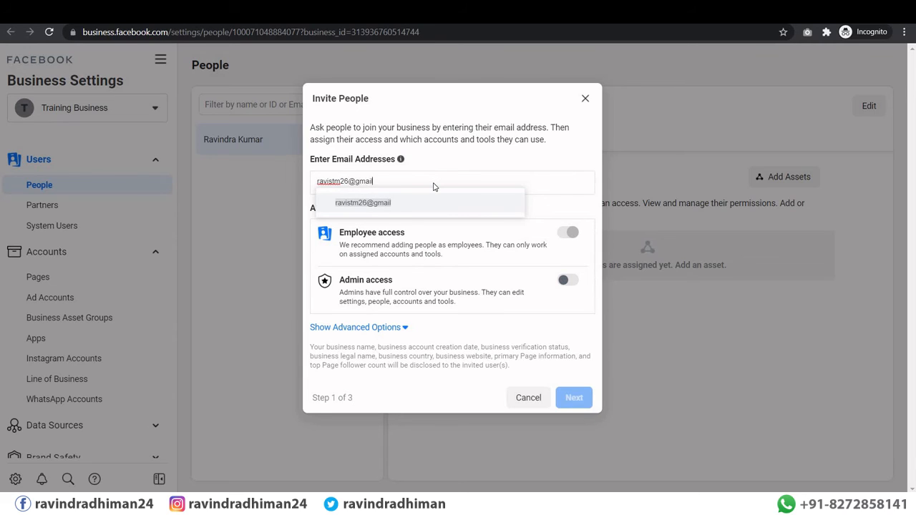
# Step: Enter the invitee's e-mail address with Employee access, leaving admin access off
pyautogui.press('Return')
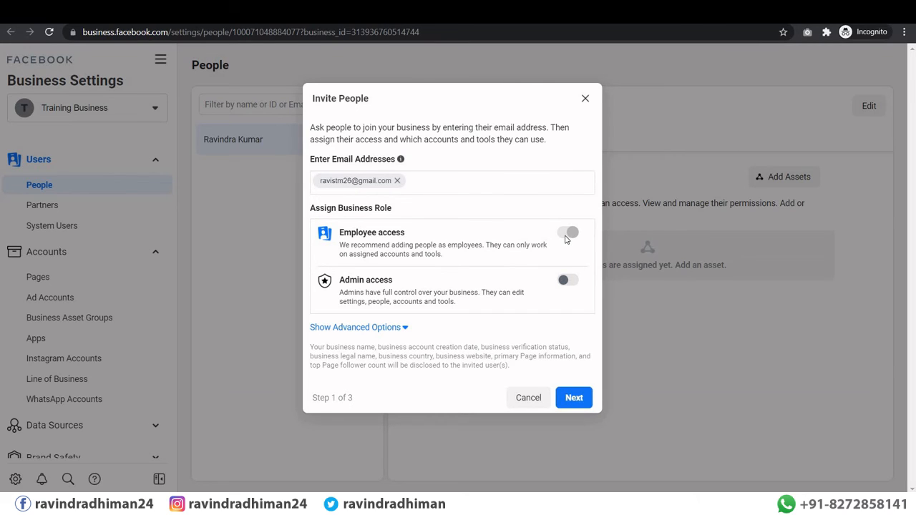
pyautogui.click(575, 284)
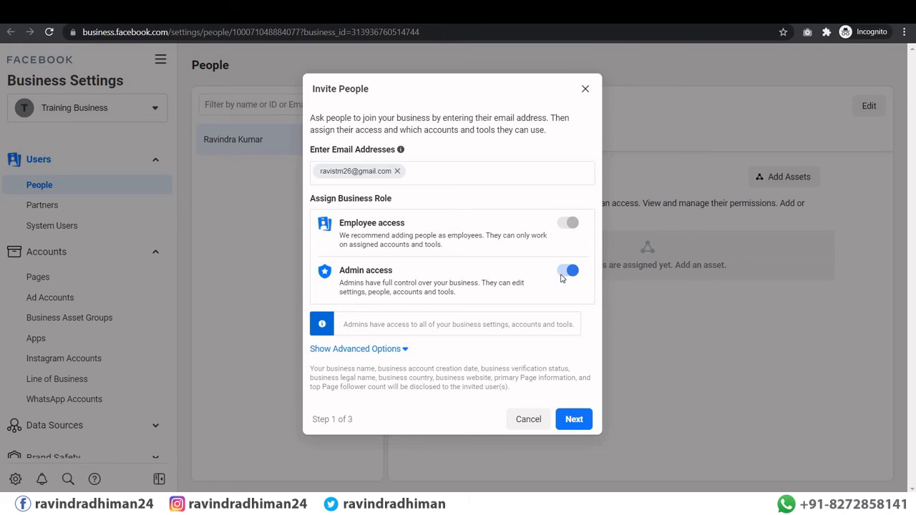
pyautogui.click(565, 274)
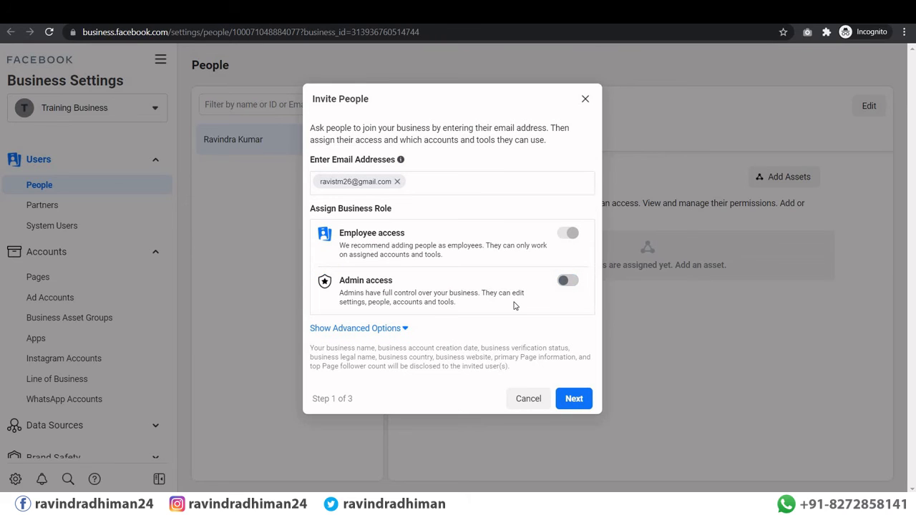
# Step: Turn on the Finance analyst, Finance editor and Developer roles for the invitee
pyautogui.click(331, 329)
pyautogui.scroll(-3, 422, 306)
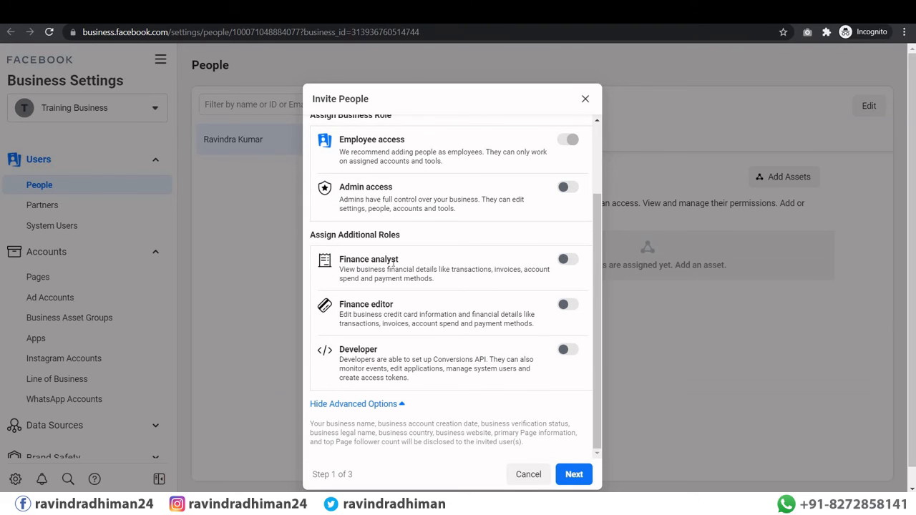
pyautogui.click(572, 262)
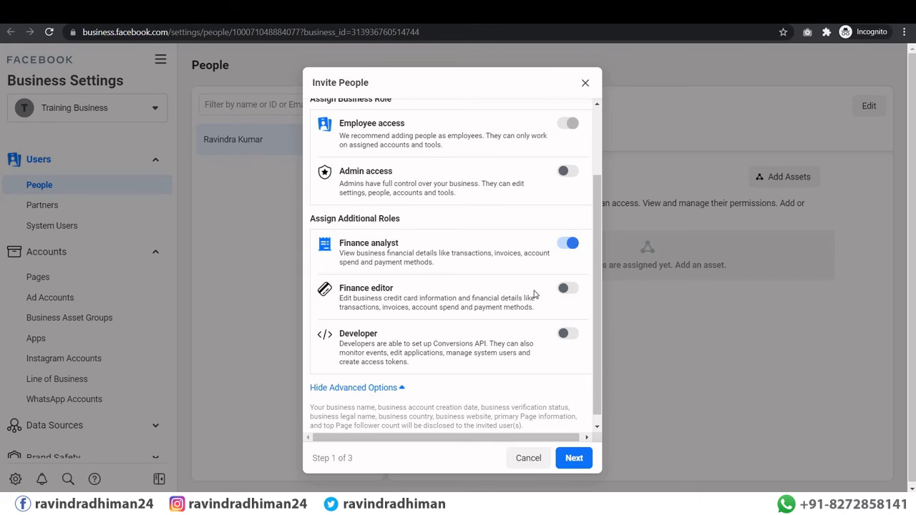
pyautogui.click(572, 290)
pyautogui.click(569, 333)
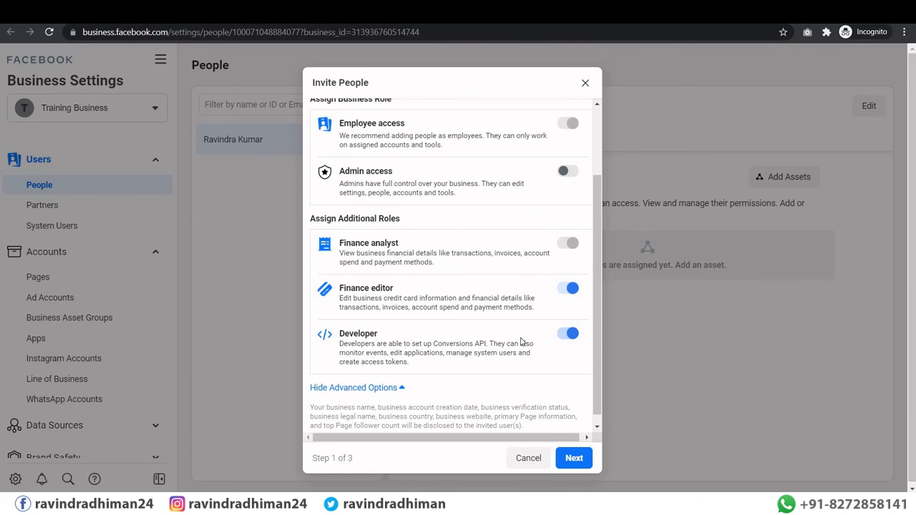
pyautogui.scroll(-2, 449, 354)
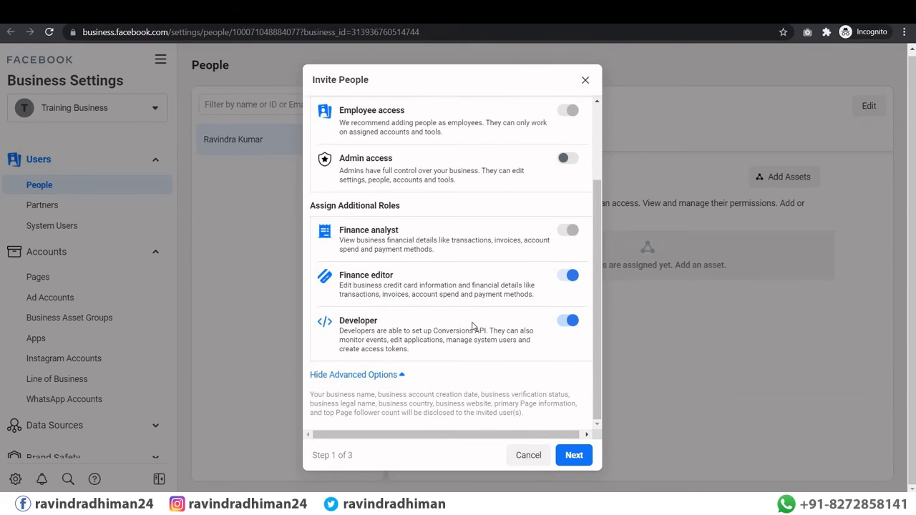
pyautogui.scroll(3, 472, 327)
pyautogui.scroll(-3, 558, 401)
# Step: Step to asset access, go back, and cancel the invitation without sending it
pyautogui.click(570, 455)
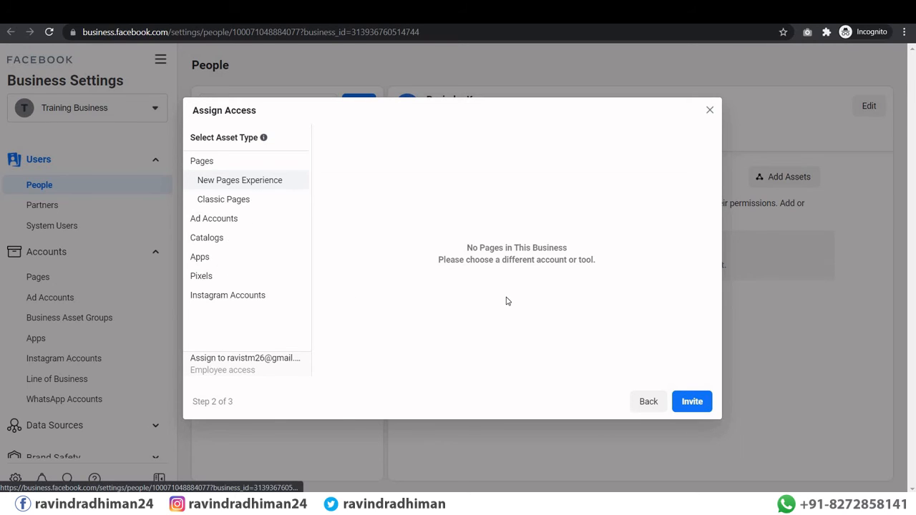
pyautogui.click(641, 407)
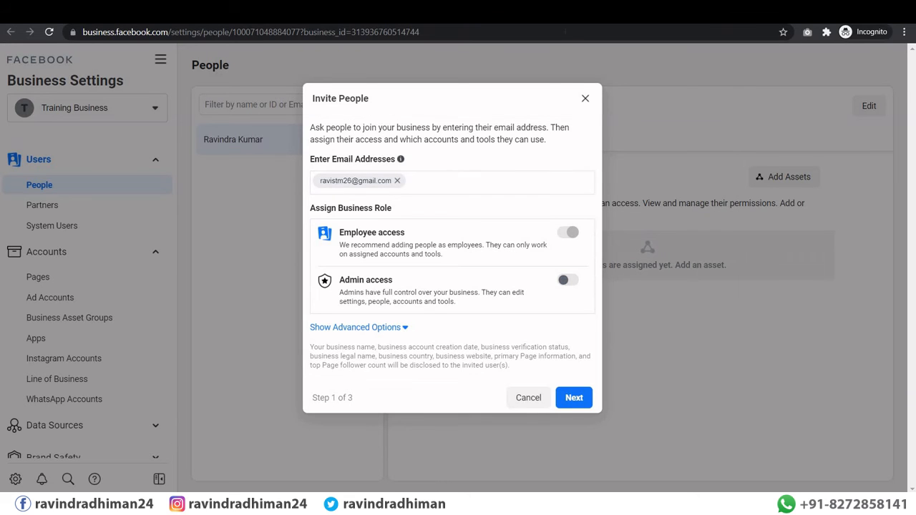
pyautogui.click(586, 97)
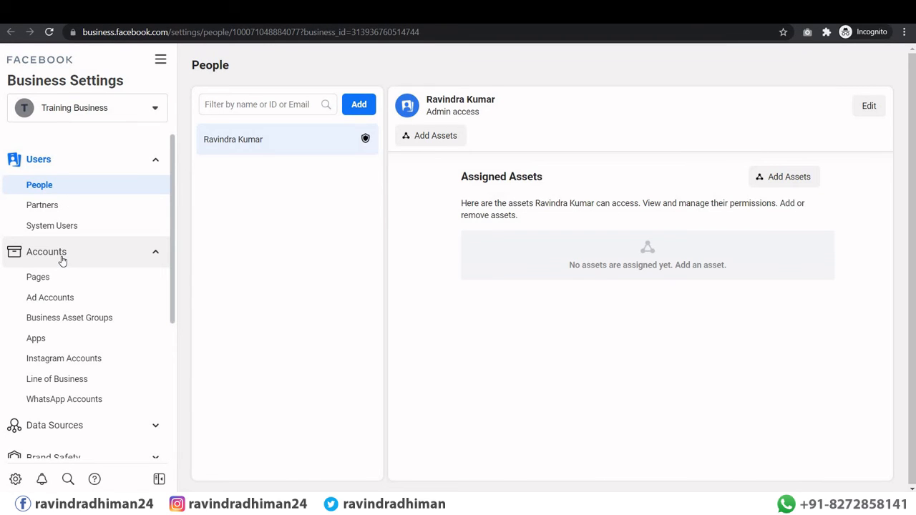
# Step: Add the Seehowcan Page to Training Business from the Pages section and dismiss the confirmation
pyautogui.click(51, 285)
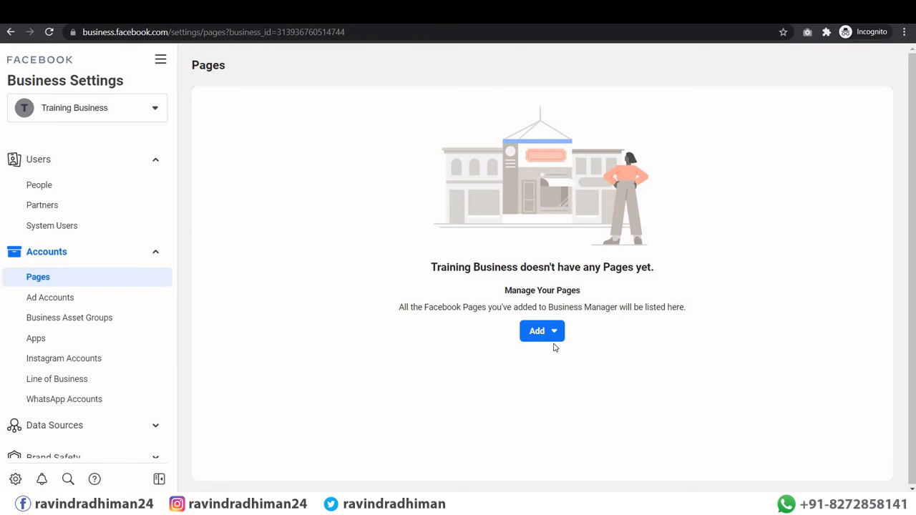
pyautogui.click(553, 334)
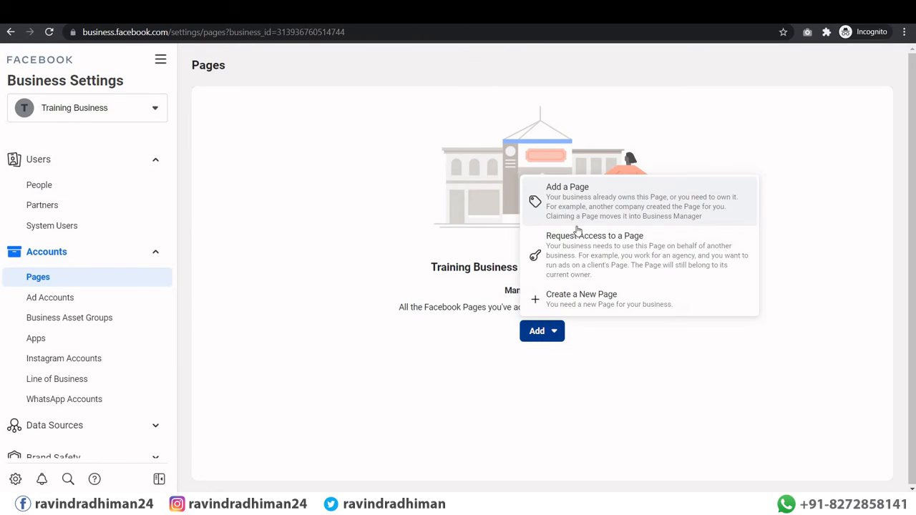
pyautogui.click(568, 192)
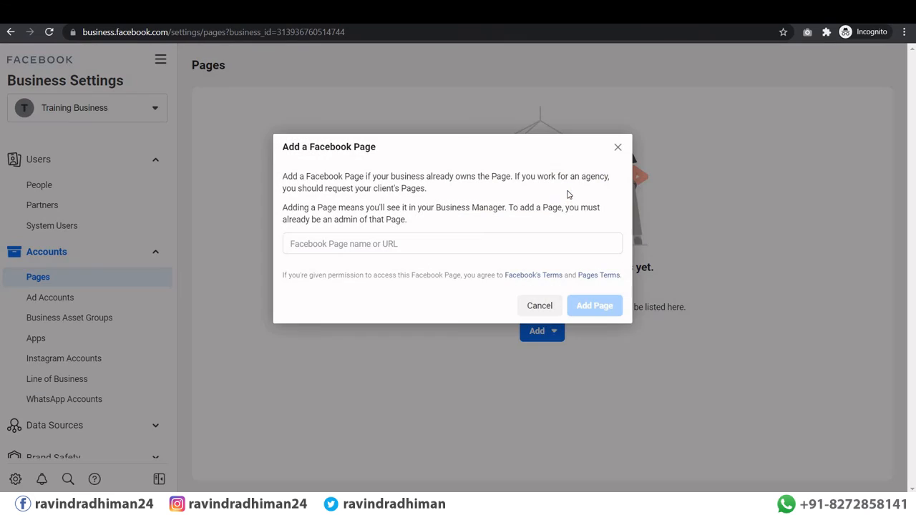
pyautogui.click(402, 245)
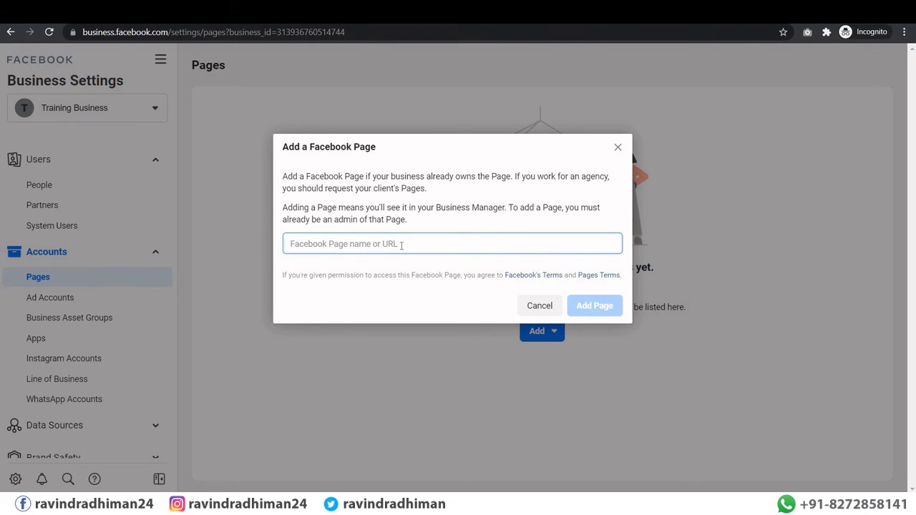
pyautogui.write('see')
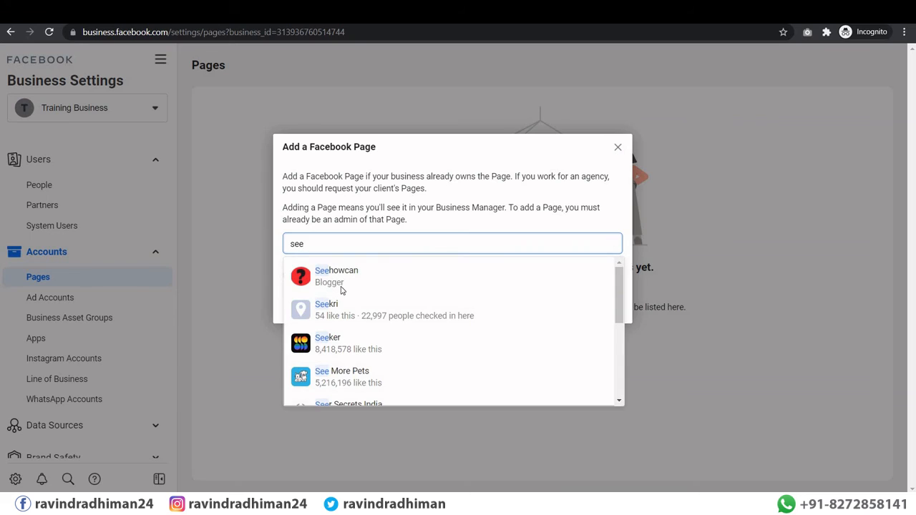
pyautogui.click(341, 280)
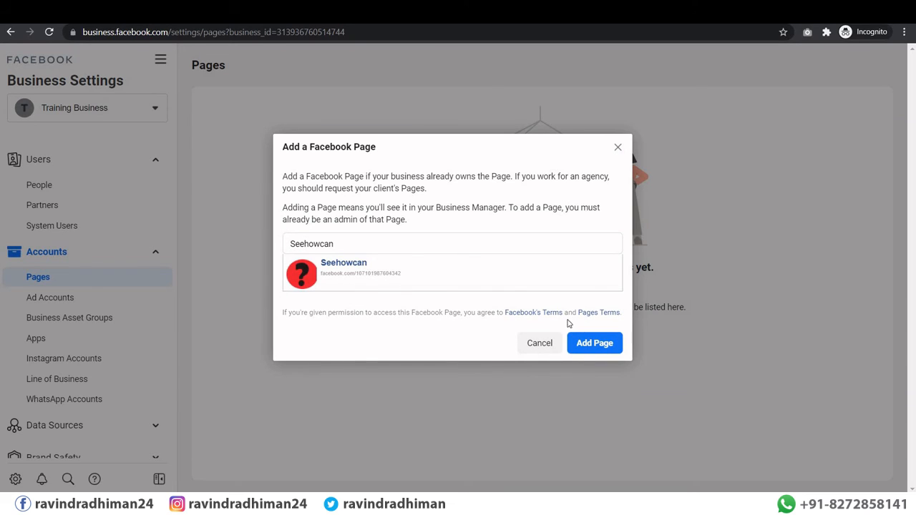
pyautogui.click(591, 345)
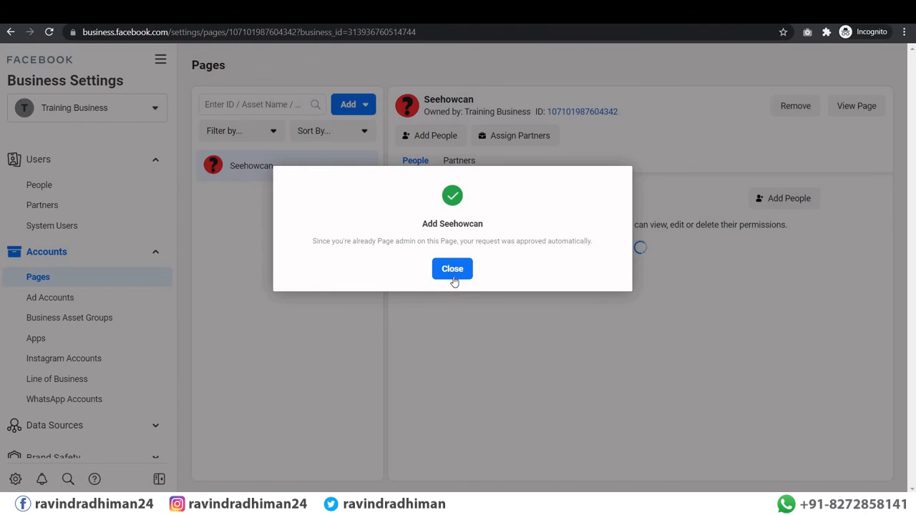
pyautogui.click(453, 273)
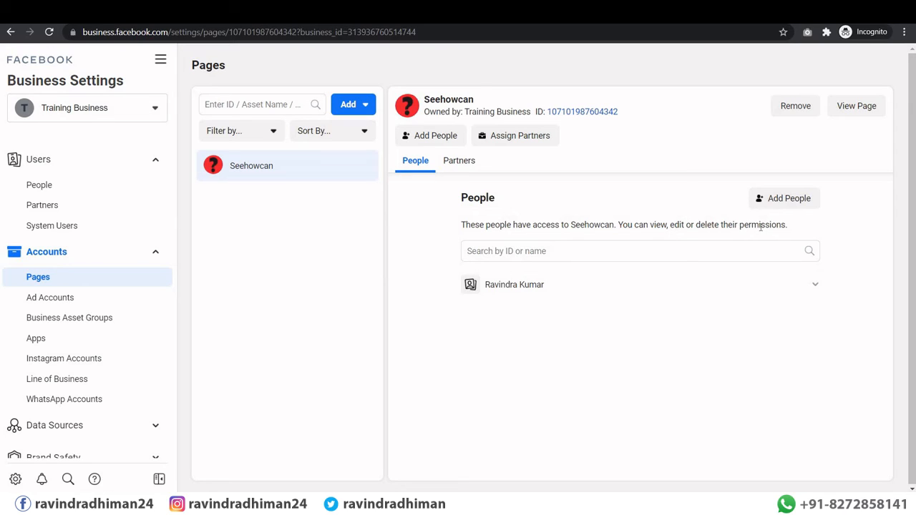
pyautogui.moveTo(561, 294)
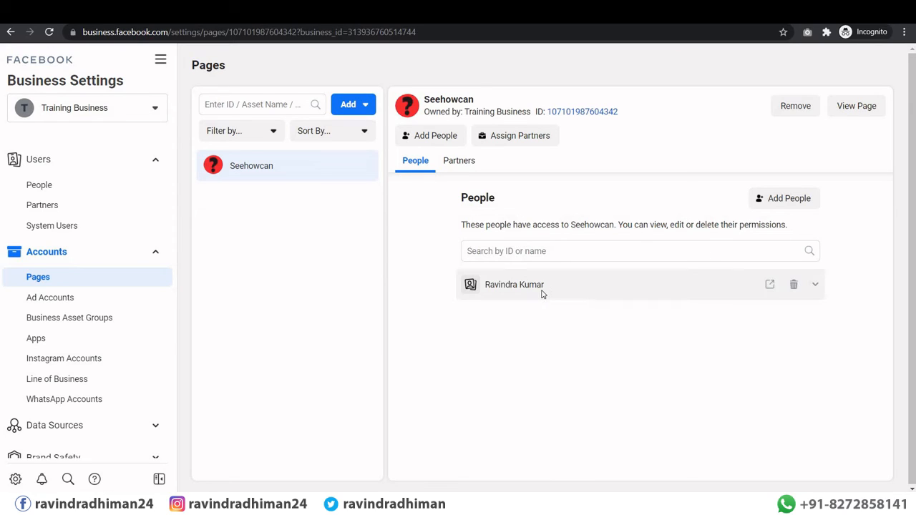
pyautogui.click(790, 201)
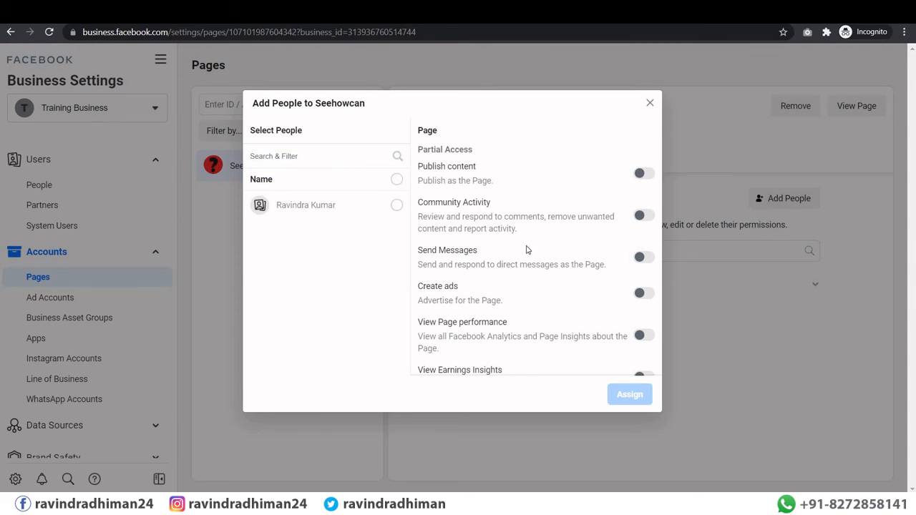
pyautogui.click(294, 155)
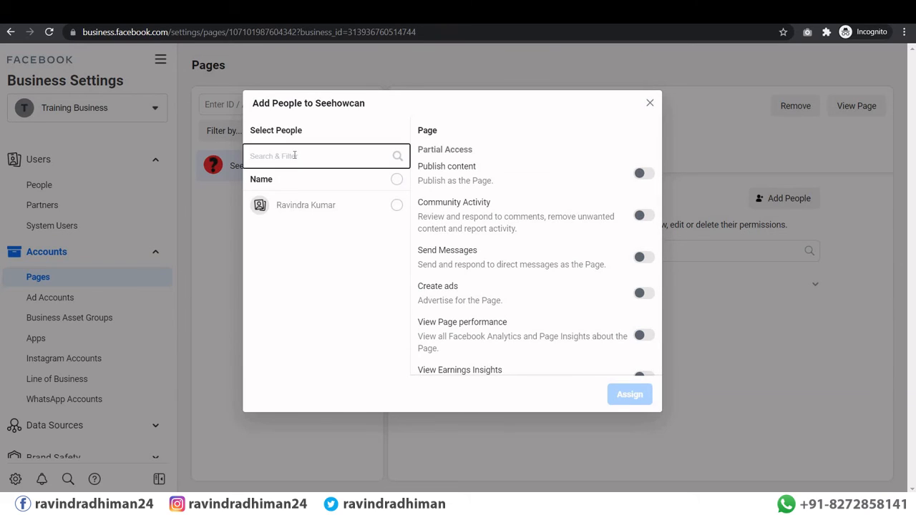
pyautogui.write('ra')
pyautogui.press('BackSpace')
pyautogui.press('BackSpace')
pyautogui.press('BackSpace')
pyautogui.click(645, 293)
pyautogui.click(644, 175)
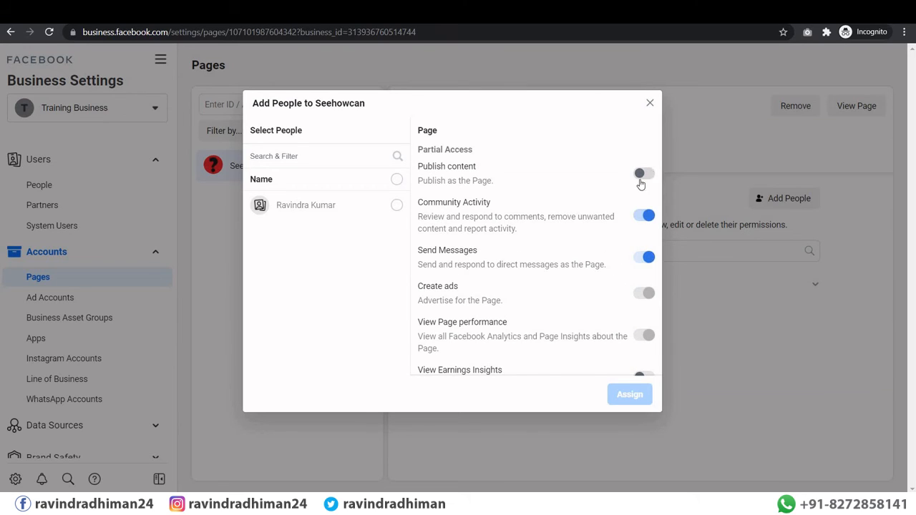
pyautogui.scroll(-1, 631, 248)
pyautogui.scroll(-2, 631, 248)
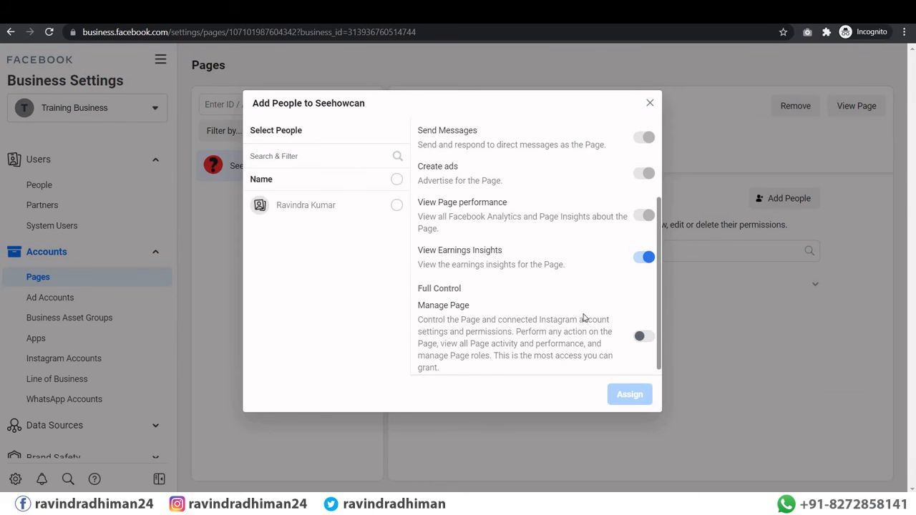
pyautogui.click(644, 337)
pyautogui.scroll(-1, 576, 284)
pyautogui.scroll(3, 576, 284)
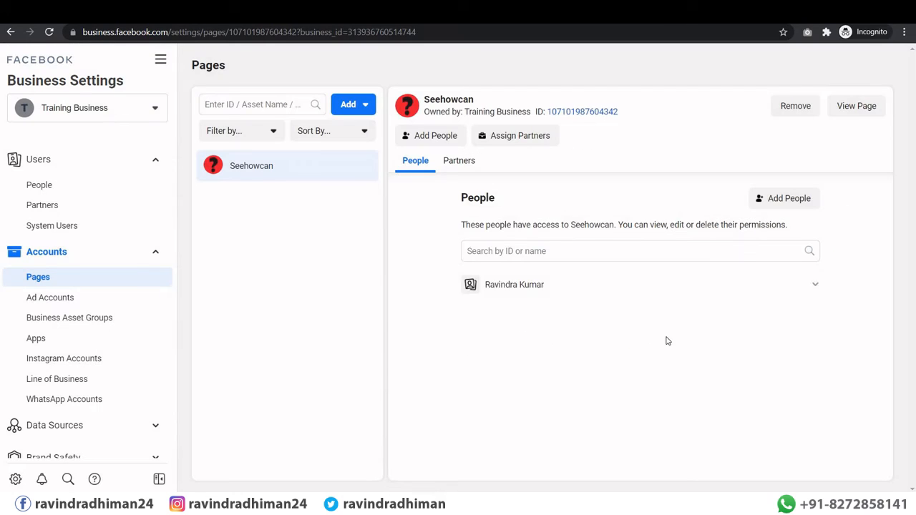
pyautogui.click(668, 333)
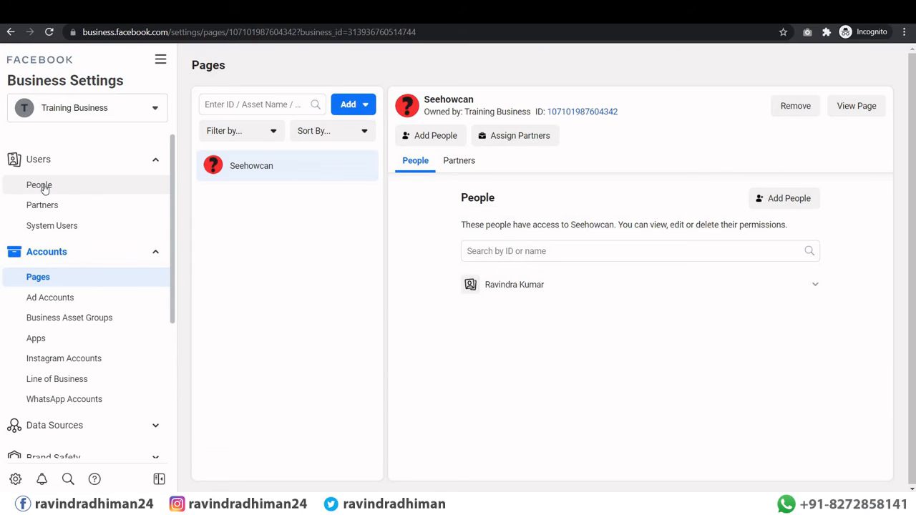
# Step: Open Ad Accounts and choose to add an existing ad account by its ID
pyautogui.click(46, 301)
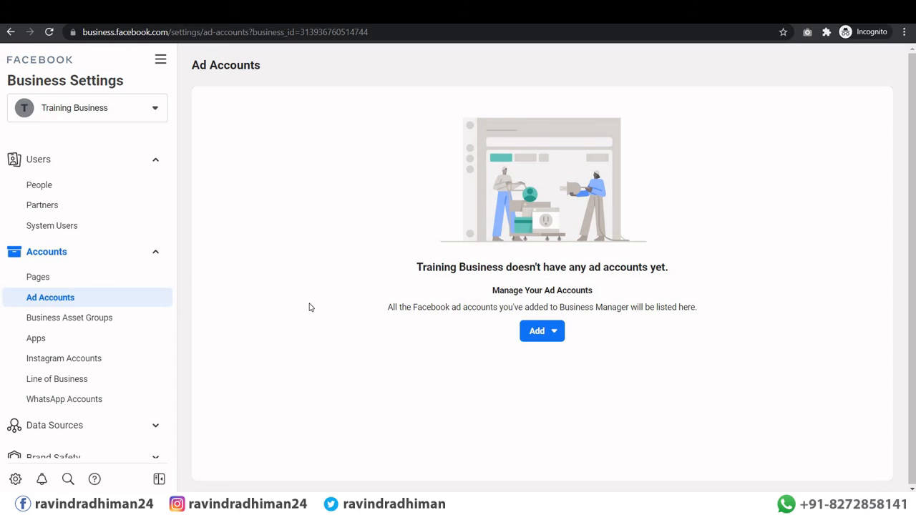
pyautogui.click(548, 344)
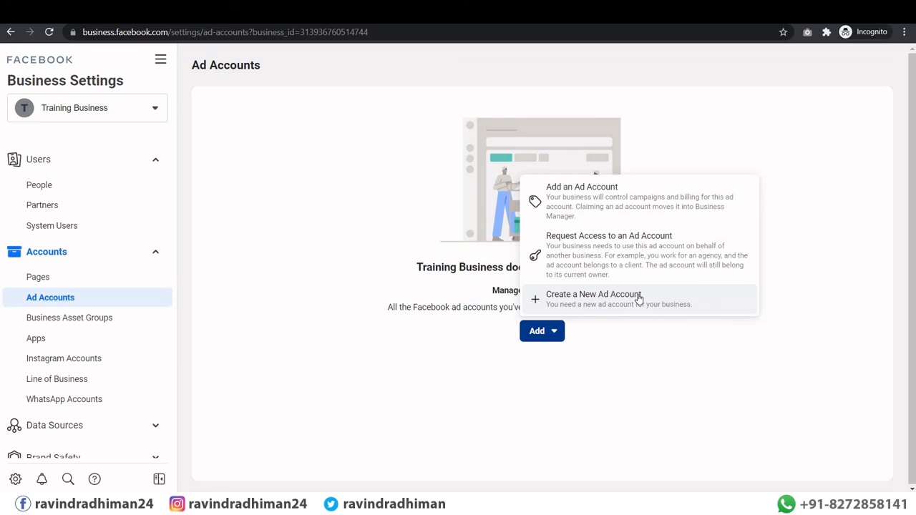
pyautogui.click(577, 198)
# Step: Paste the ad account ID and submit it; the prepay account is refused, so close the dialog
pyautogui.click(352, 255)
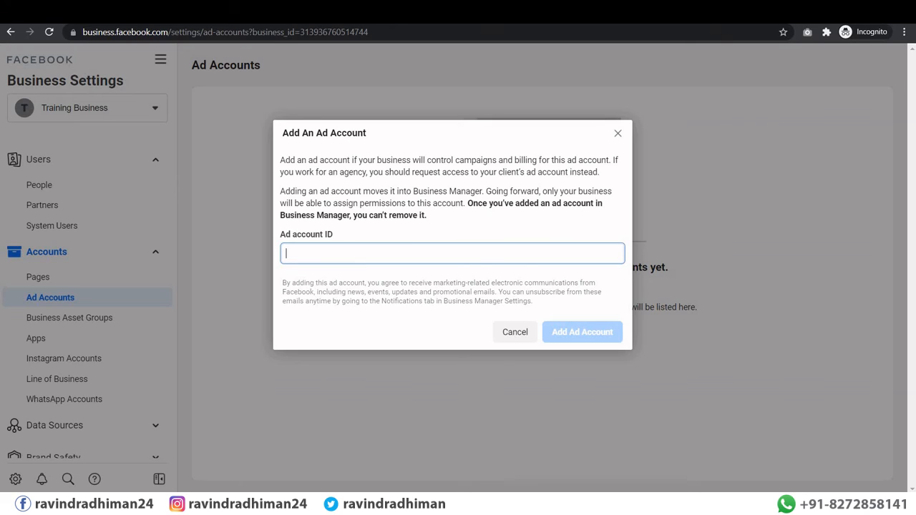
pyautogui.hotkey('ctrl', 'v')
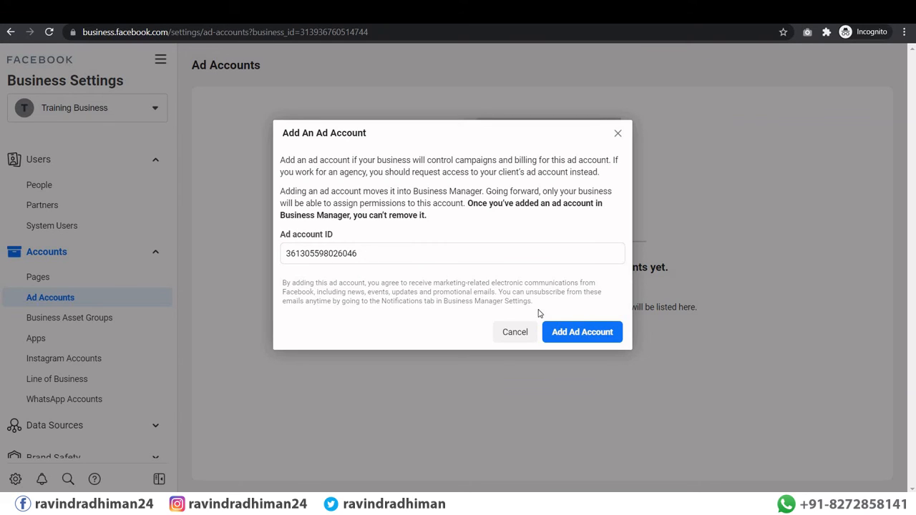
pyautogui.click(575, 335)
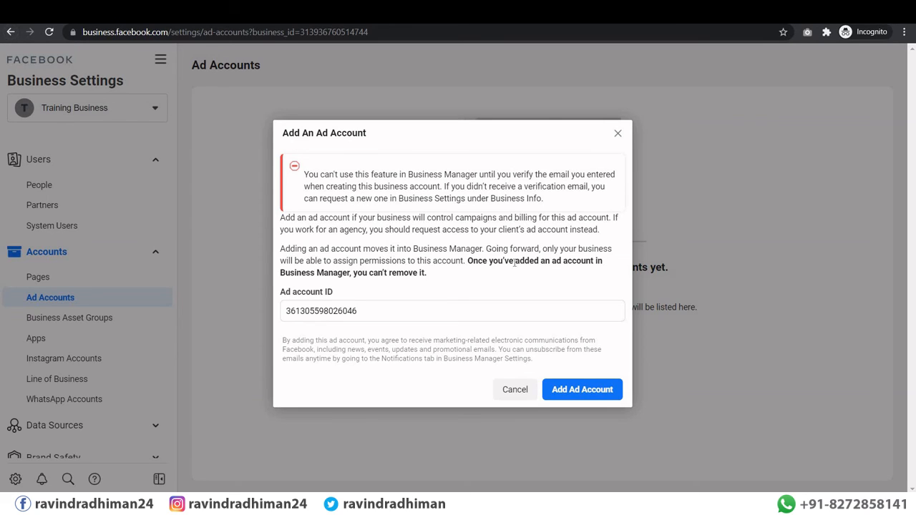
pyautogui.click(572, 392)
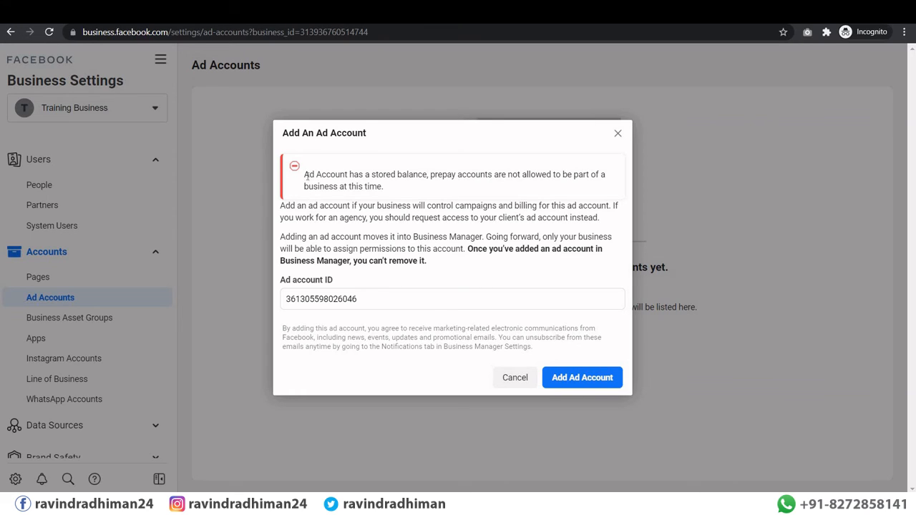
pyautogui.moveTo(305, 175); pyautogui.dragTo(327, 186)
pyautogui.moveTo(398, 198); pyautogui.dragTo(398, 198)
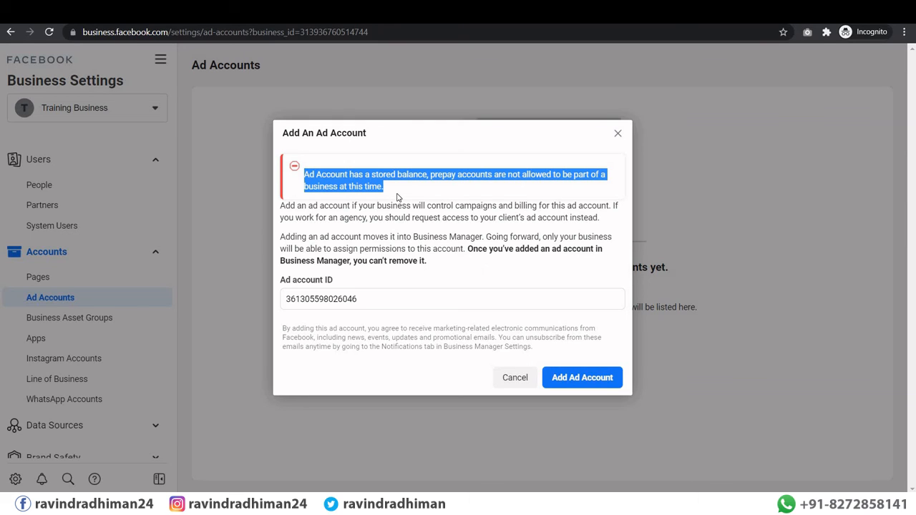
pyautogui.click(523, 413)
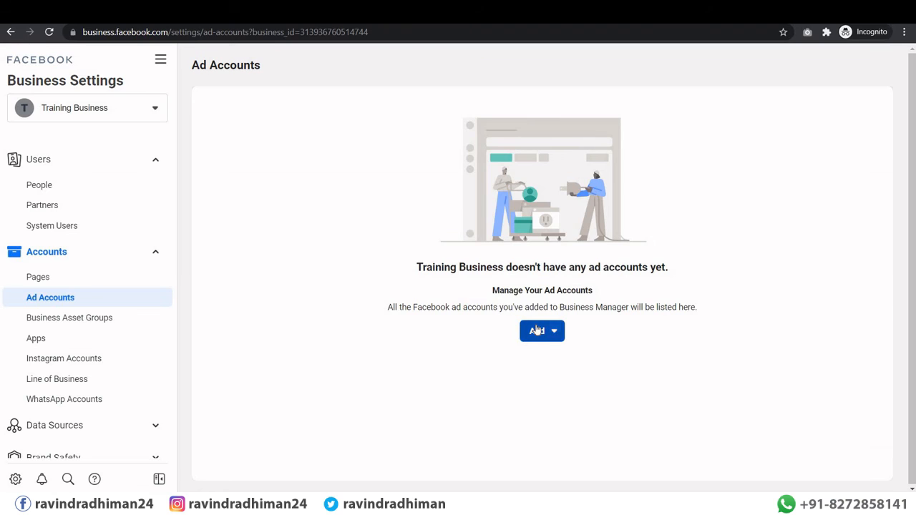
# Step: Start a brand-new ad account and name it 'Digital Marketing' instead of 'First Account'
pyautogui.click(542, 331)
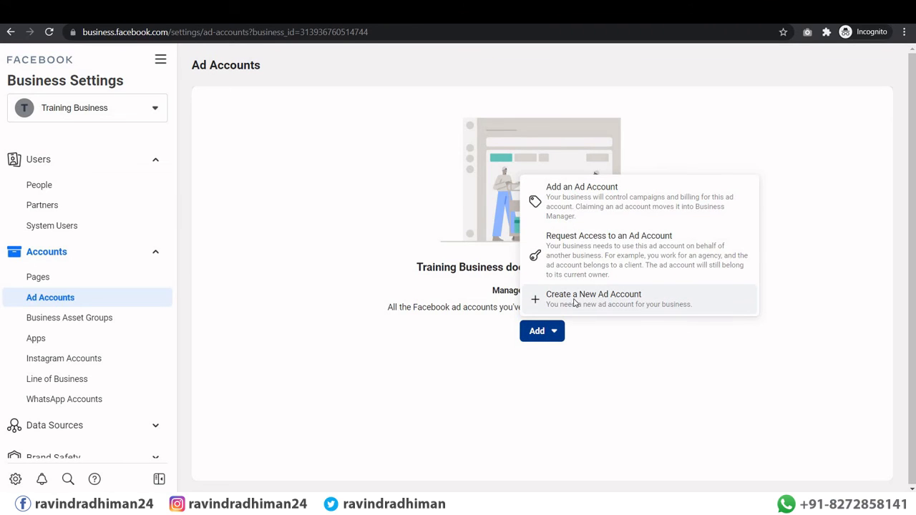
pyautogui.click(575, 303)
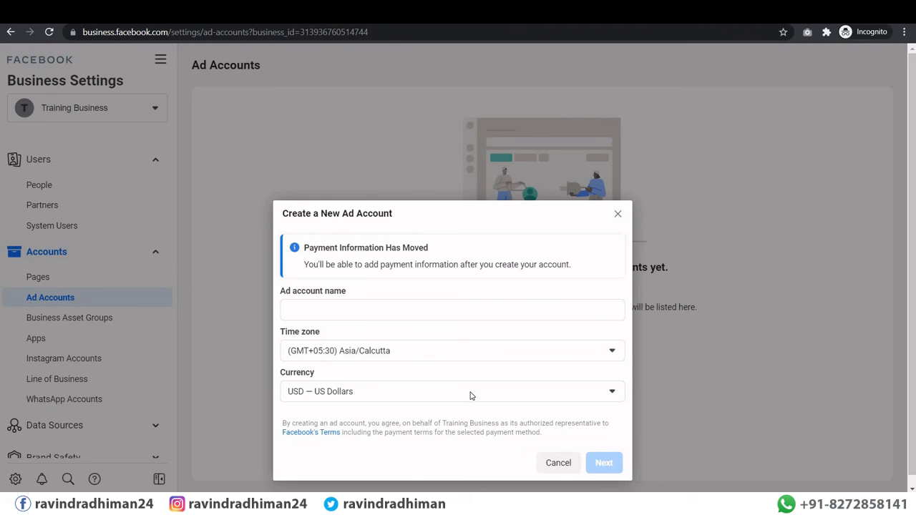
pyautogui.click(313, 312)
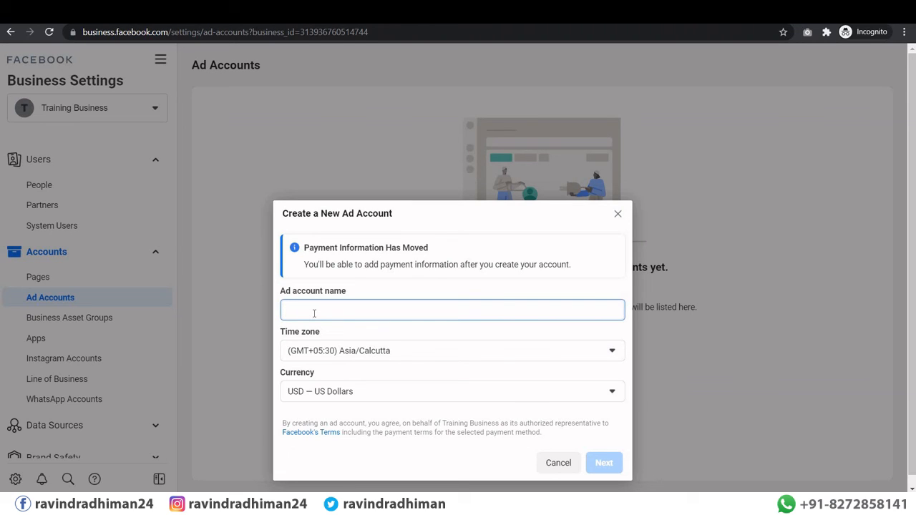
pyautogui.write('F')
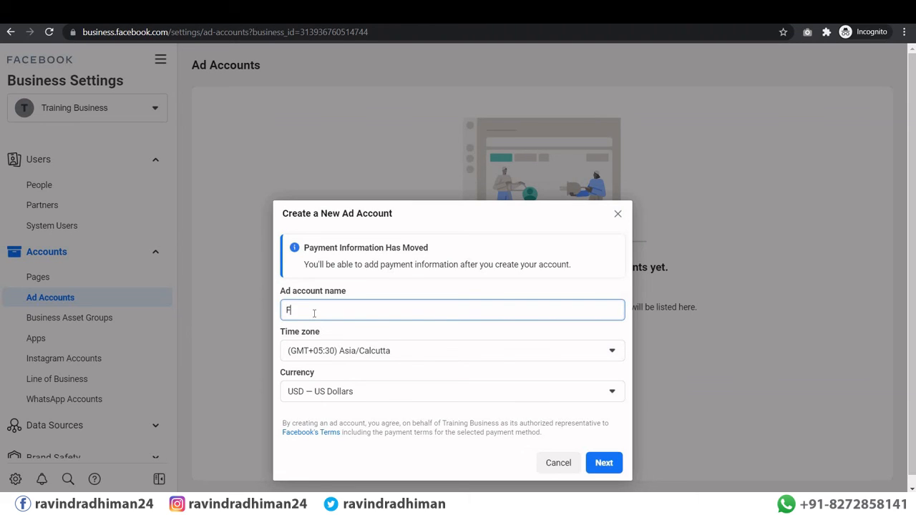
pyautogui.write('irst Account')
pyautogui.press('BackSpace')
pyautogui.press('BackSpace')
pyautogui.press('BackSpace')
pyautogui.press('BackSpace')
pyautogui.press('BackSpace')
pyautogui.press('BackSpace')
pyautogui.press('BackSpace')
pyautogui.press('BackSpace')
pyautogui.press('BackSpace')
pyautogui.press('BackSpace')
pyautogui.press('BackSpace')
pyautogui.press('BackSpace')
pyautogui.press('BackSpace')
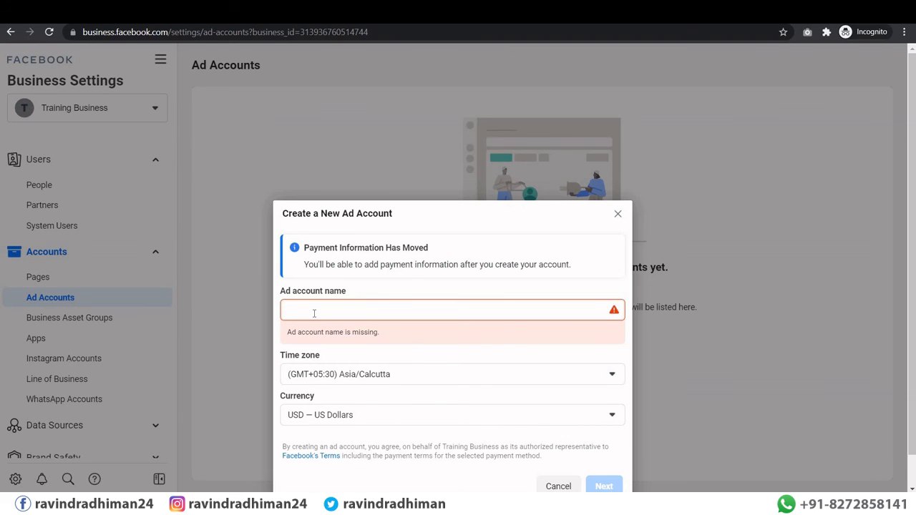
pyautogui.write('Digital ')
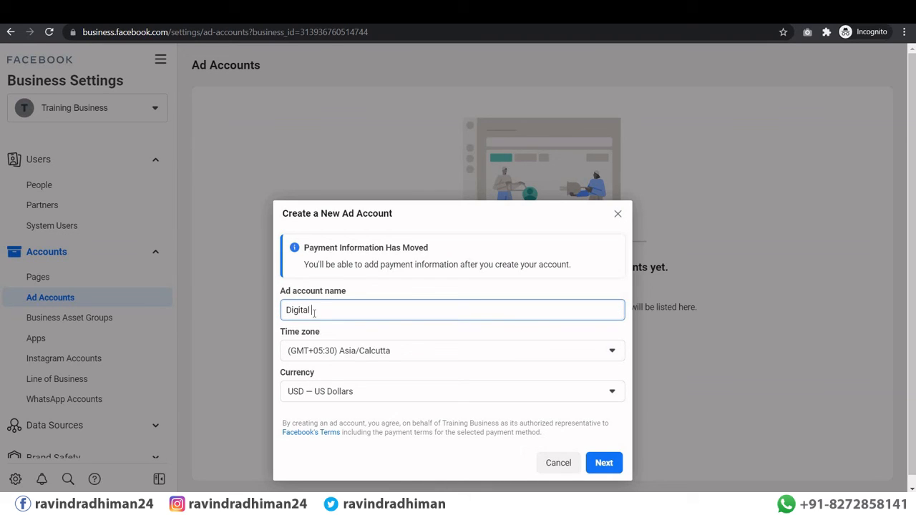
pyautogui.write('Marketing')
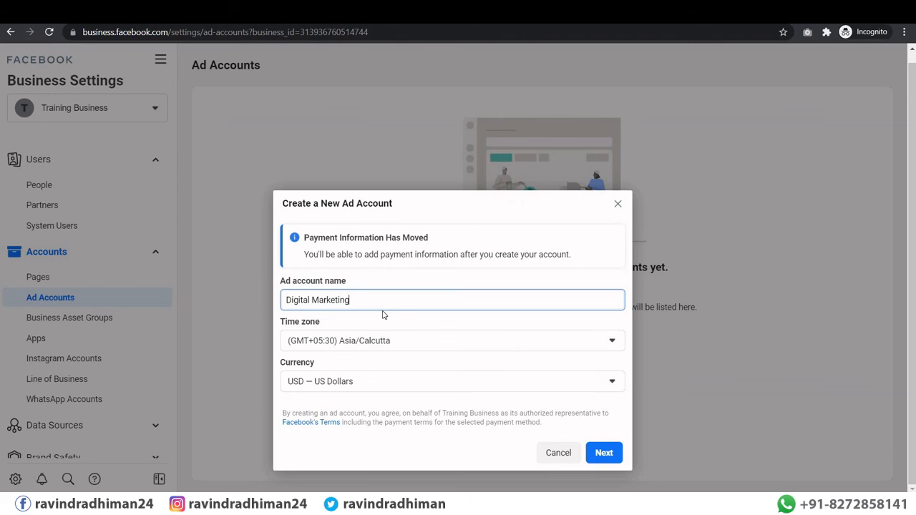
# Step: Scroll the currency list and pick INR — Indian Rupee for the new ad account
pyautogui.click(337, 385)
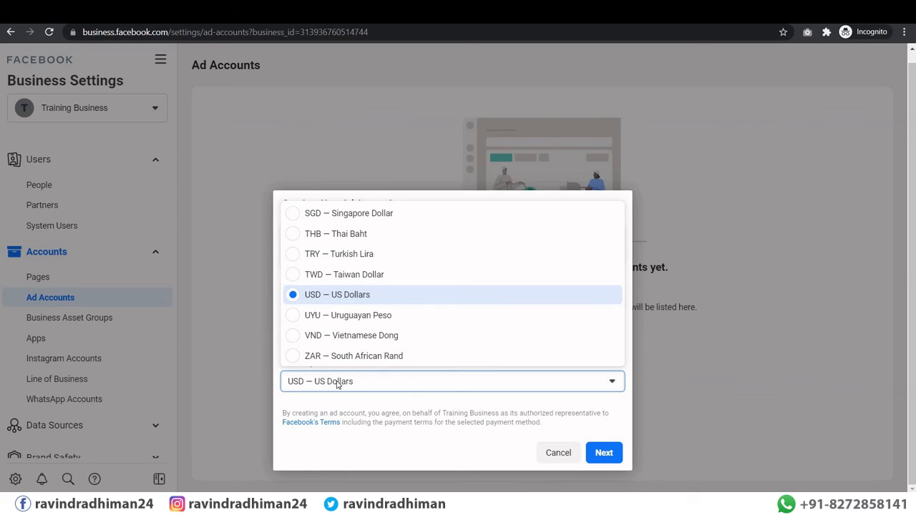
pyautogui.scroll(10, 364, 289)
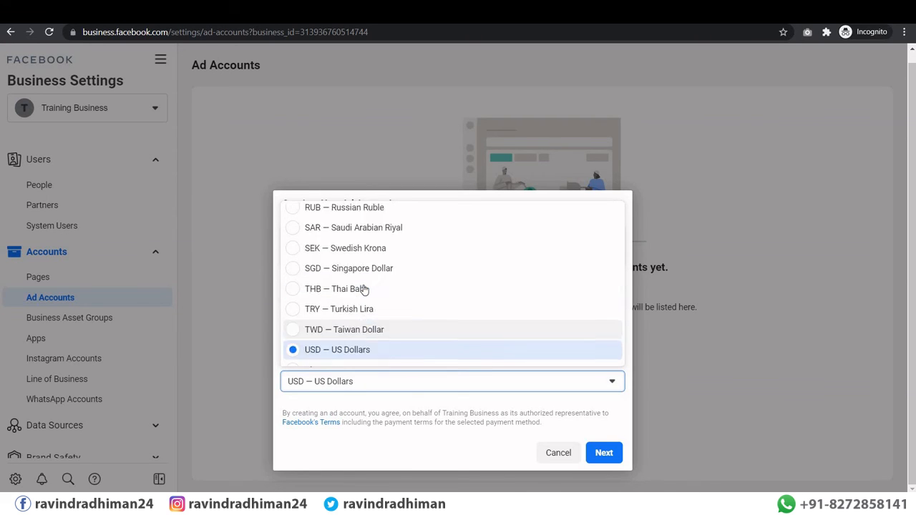
pyautogui.scroll(3, 363, 290)
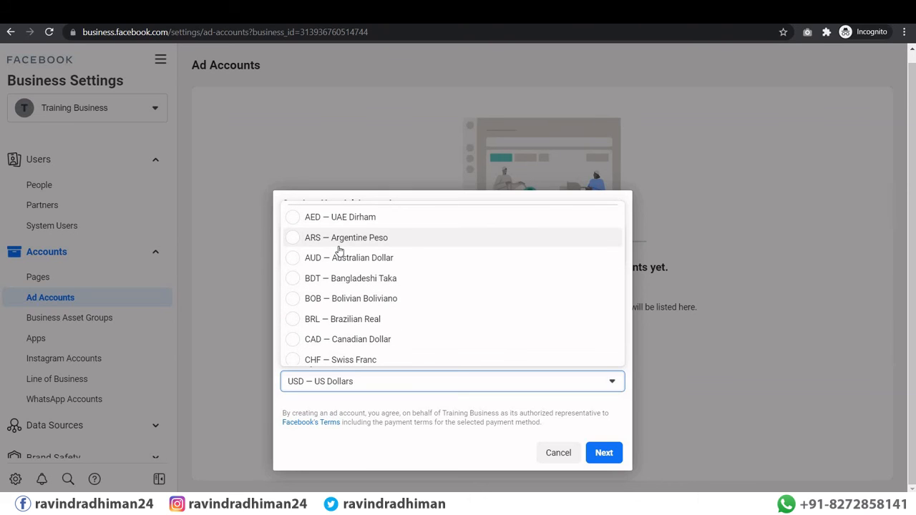
pyautogui.scroll(-3, 342, 301)
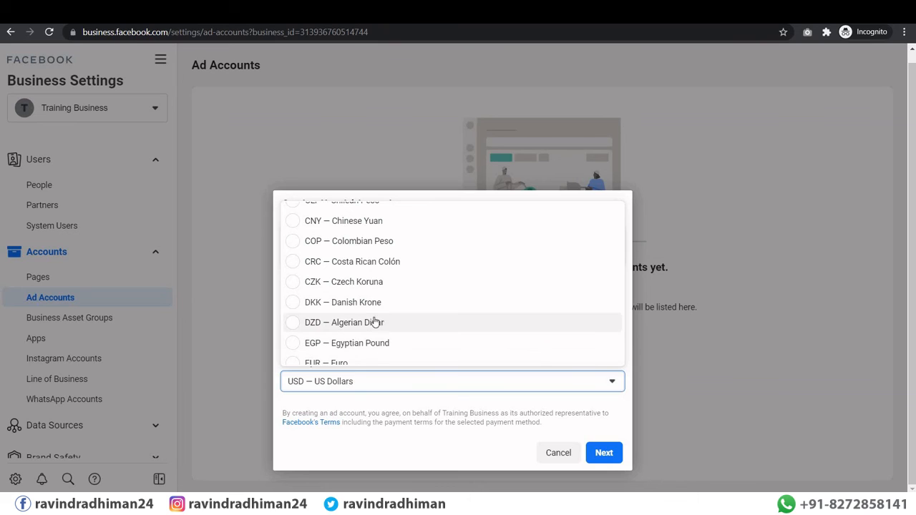
pyautogui.scroll(3, 373, 321)
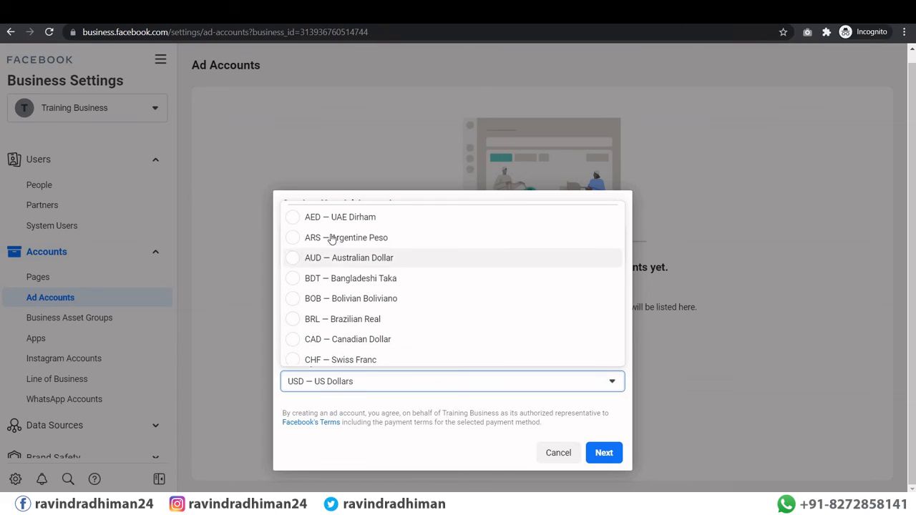
pyautogui.scroll(-3, 332, 239)
pyautogui.scroll(-5, 332, 243)
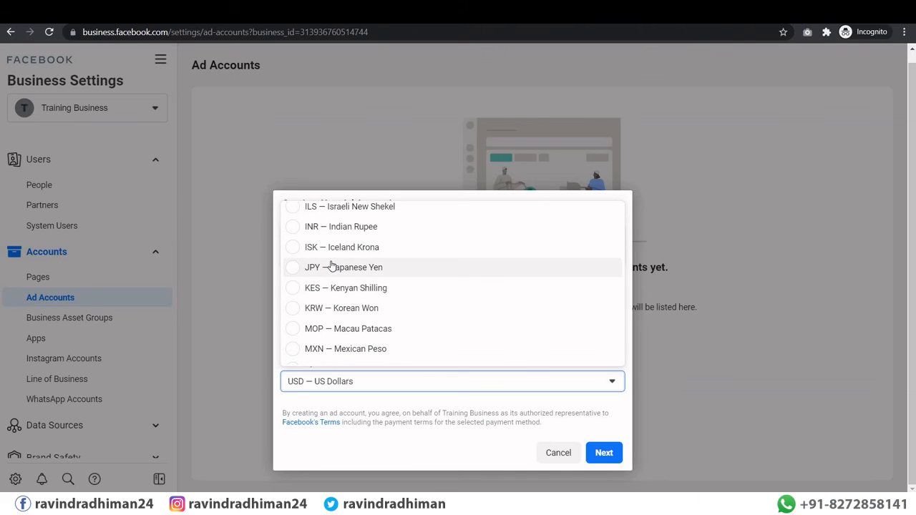
pyautogui.scroll(-5, 331, 265)
pyautogui.scroll(-5, 332, 265)
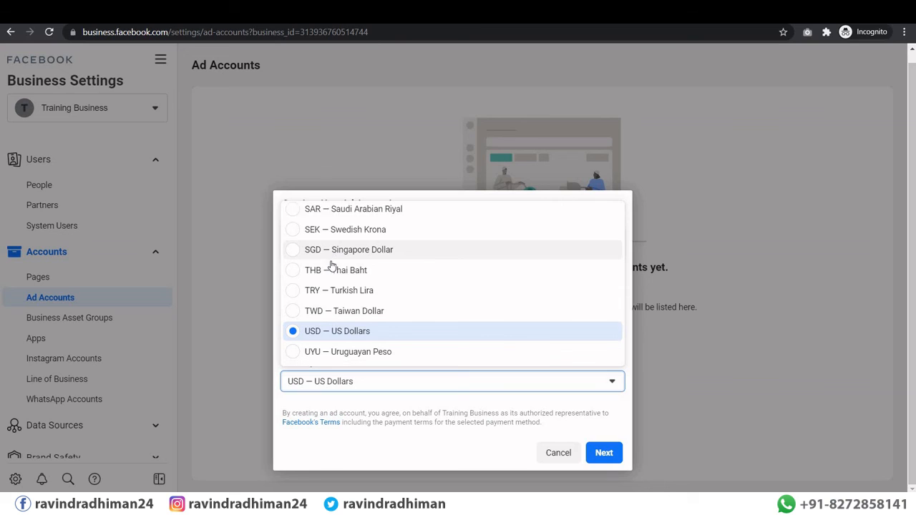
pyautogui.scroll(-1, 331, 265)
pyautogui.scroll(10, 331, 265)
pyautogui.scroll(5, 333, 272)
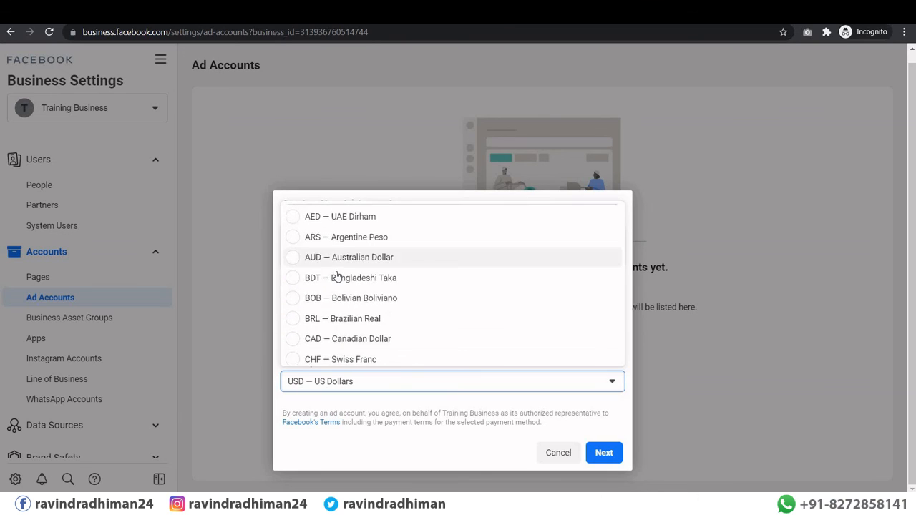
pyautogui.scroll(-12, 335, 275)
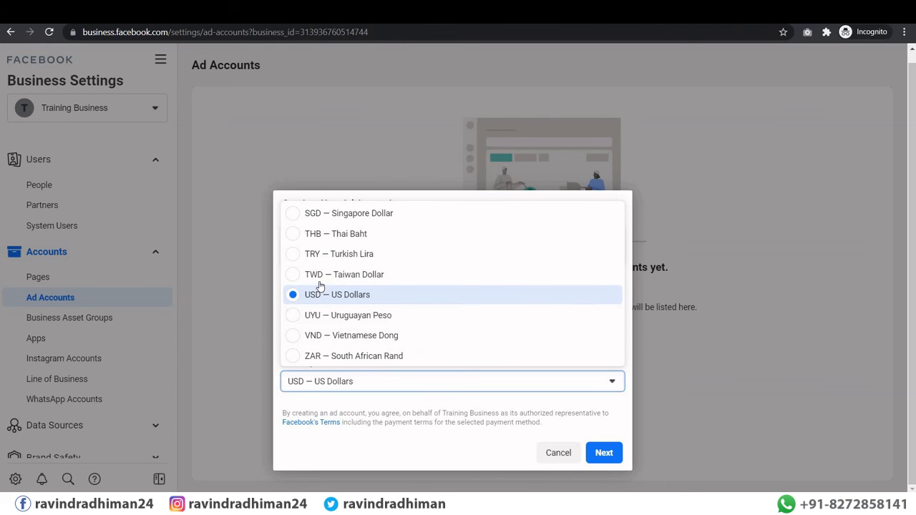
pyautogui.scroll(8, 320, 300)
pyautogui.scroll(4, 321, 284)
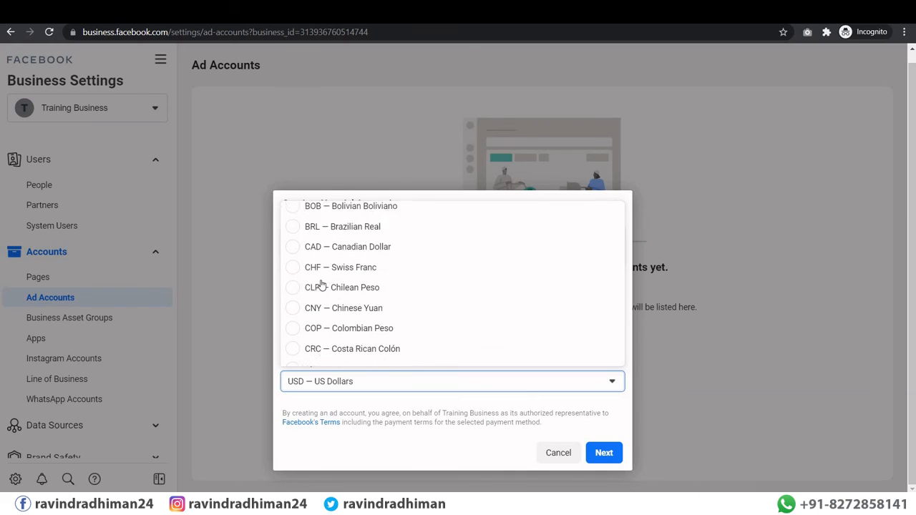
pyautogui.scroll(-2, 322, 285)
pyautogui.scroll(-5, 322, 284)
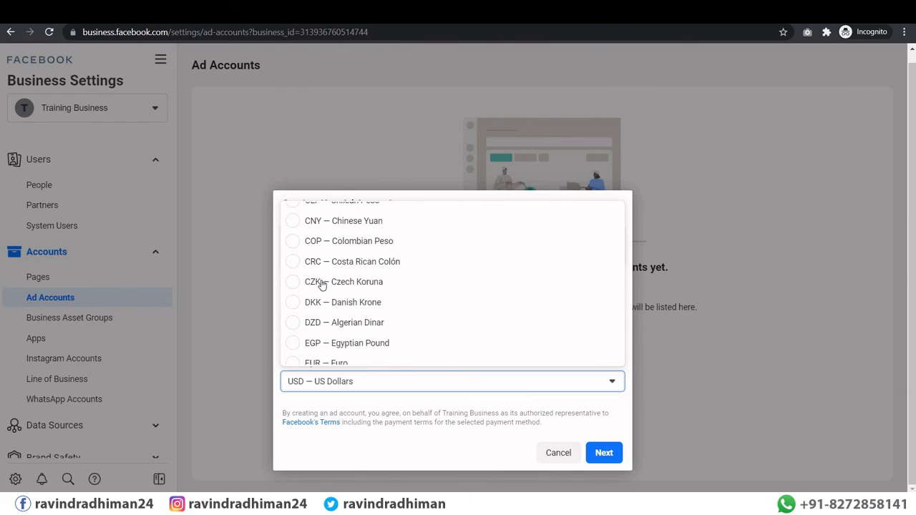
pyautogui.scroll(-3, 321, 284)
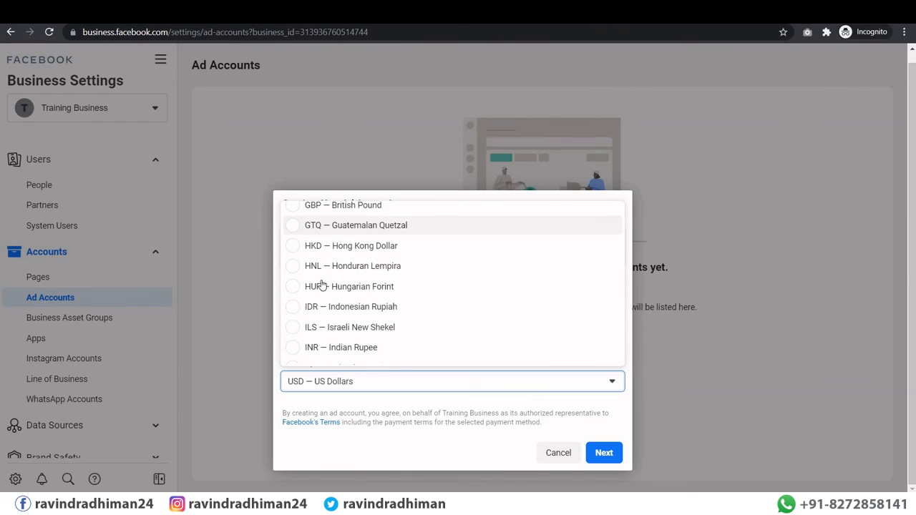
pyautogui.click(326, 347)
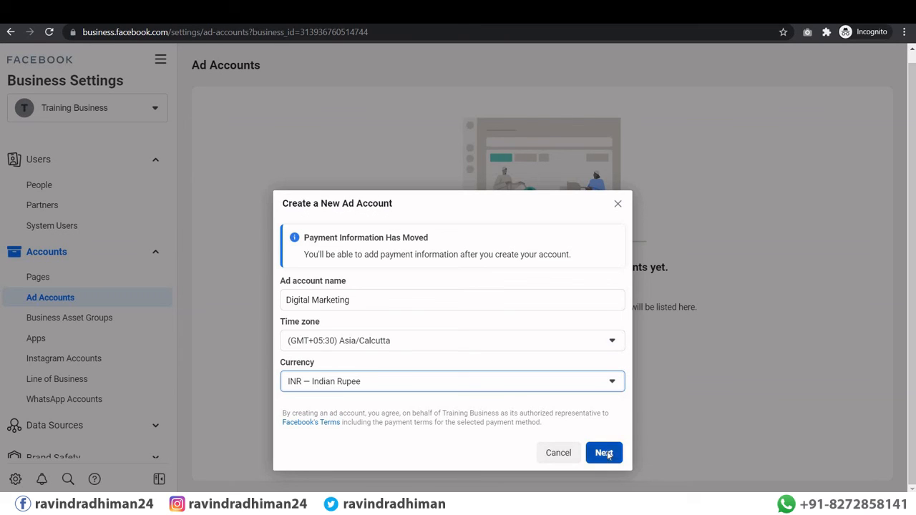
# Step: Mark the Digital Marketing ad account as for Training Business and create it
pyautogui.click(605, 453)
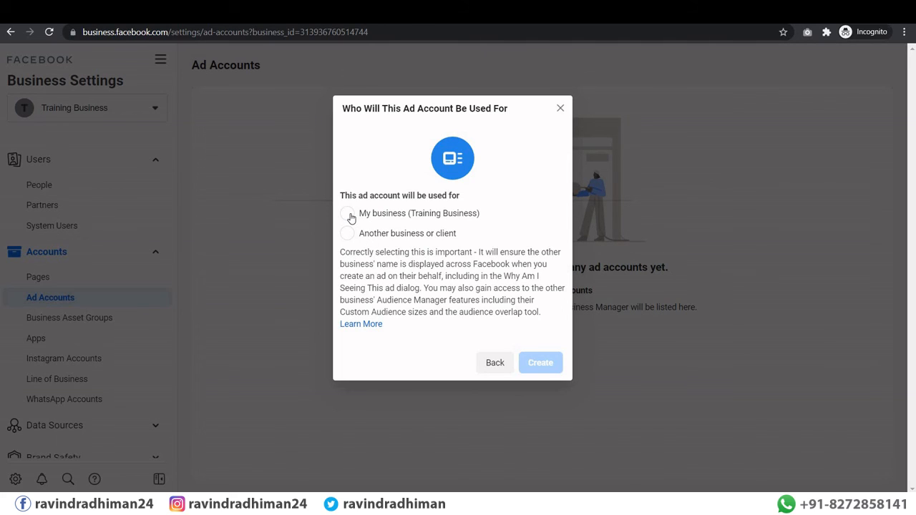
pyautogui.click(368, 214)
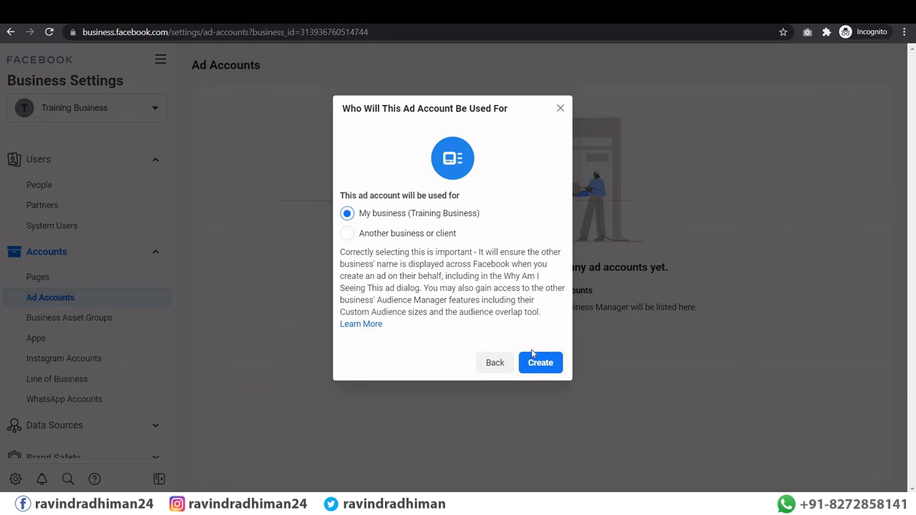
pyautogui.click(538, 364)
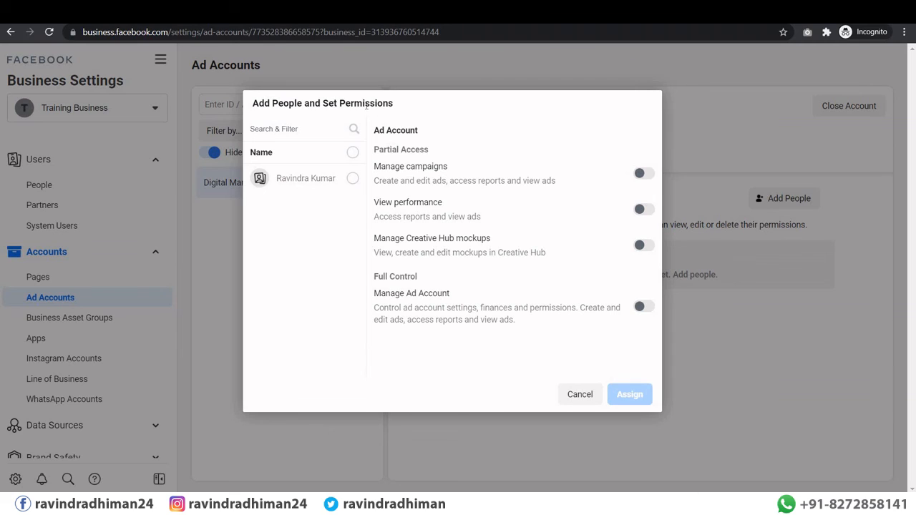
# Step: Search the people list for the business's person by name, then clear the search
pyautogui.click(290, 129)
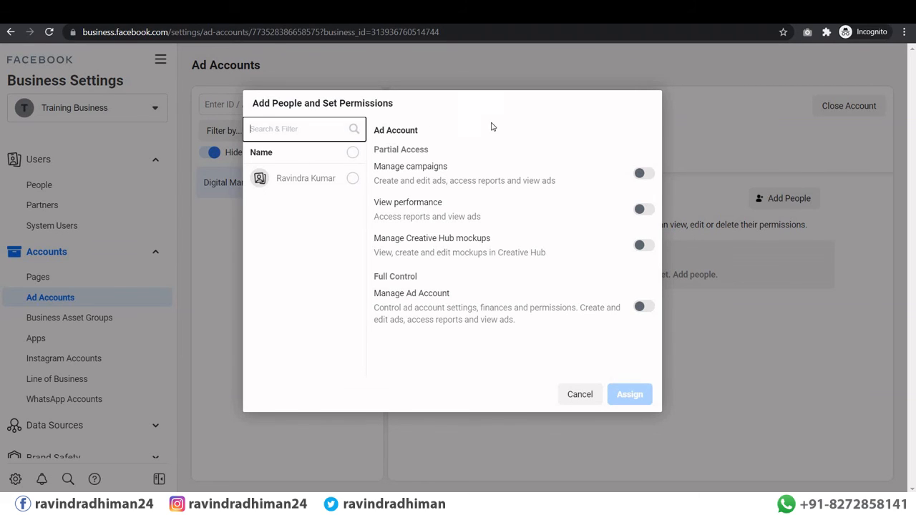
pyautogui.click(516, 111)
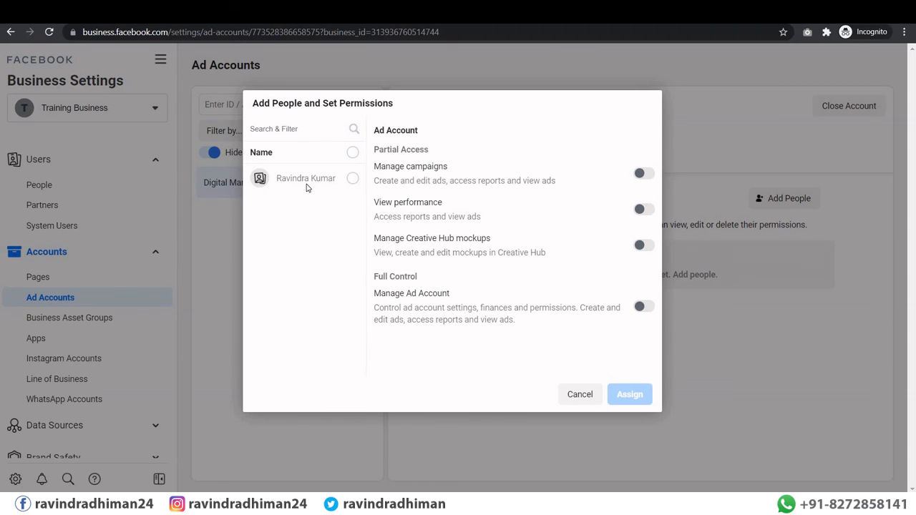
pyautogui.click(313, 178)
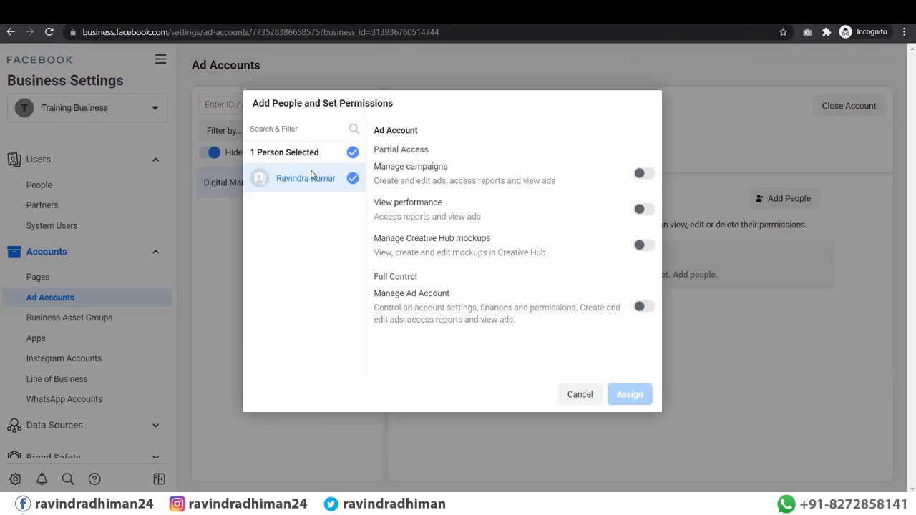
pyautogui.click(352, 179)
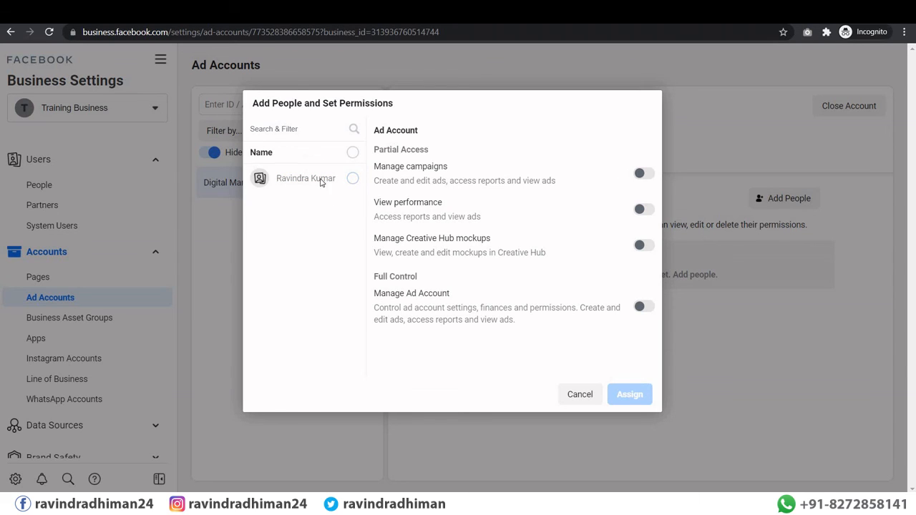
pyautogui.click(295, 127)
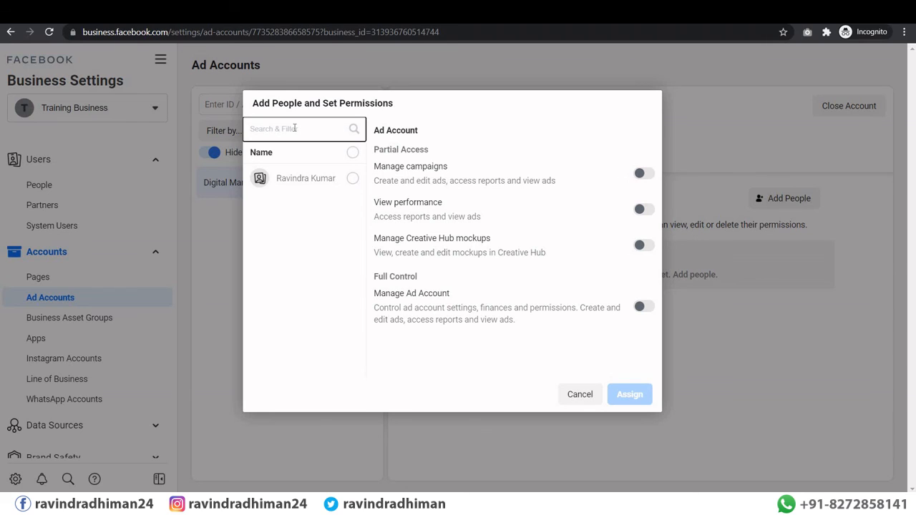
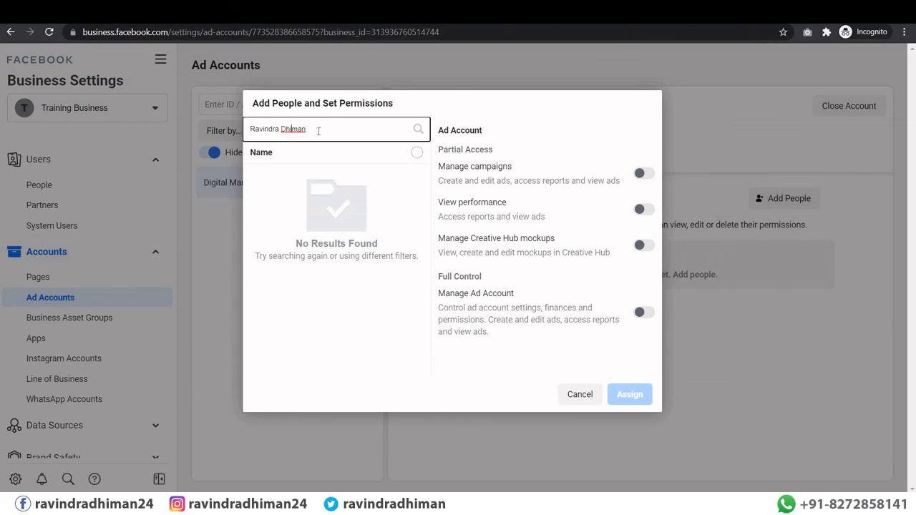
pyautogui.write('y')
pyautogui.press('BackSpace')
pyautogui.press('BackSpace')
pyautogui.press('BackSpace')
pyautogui.press('BackSpace')
pyautogui.press('BackSpace')
pyautogui.press('BackSpace')
pyautogui.press('BackSpace')
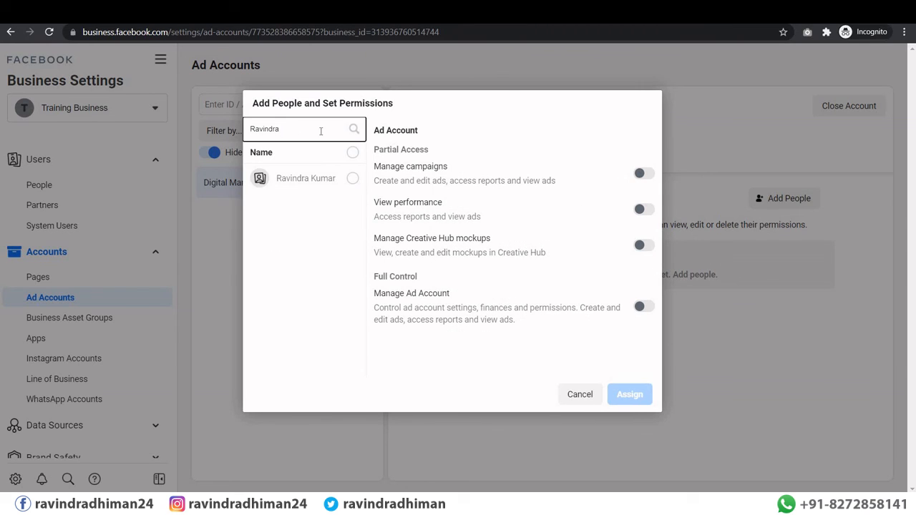
pyautogui.press('BackSpace')
pyautogui.press('BackSpace')
pyautogui.press('BackSpace')
pyautogui.press('BackSpace')
pyautogui.press('BackSpace')
pyautogui.press('BackSpace')
pyautogui.press('BackSpace')
pyautogui.press('BackSpace')
# Step: Select the listed person and assign full Manage Ad Account control
pyautogui.click(352, 157)
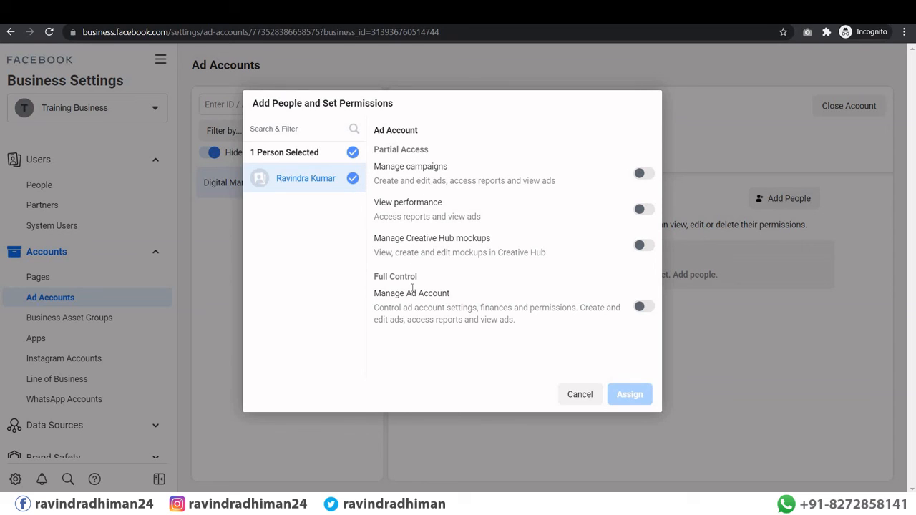
pyautogui.click(646, 307)
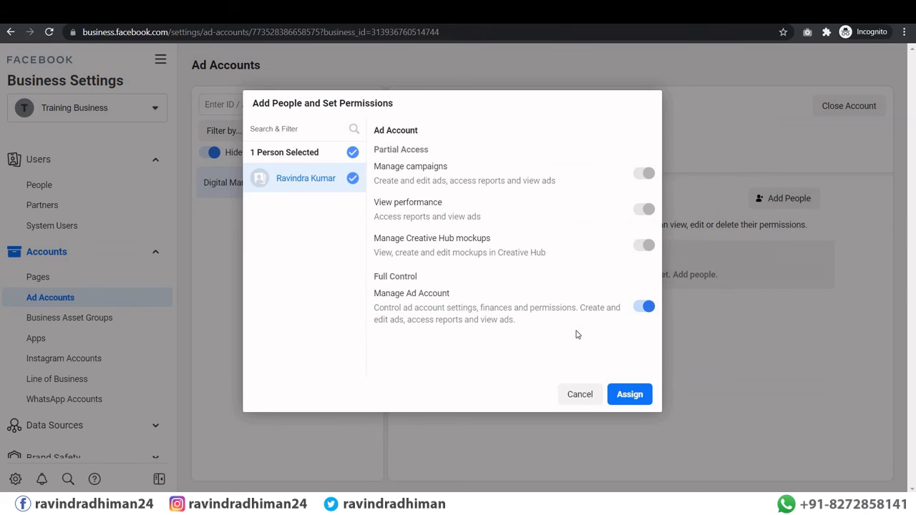
pyautogui.click(620, 394)
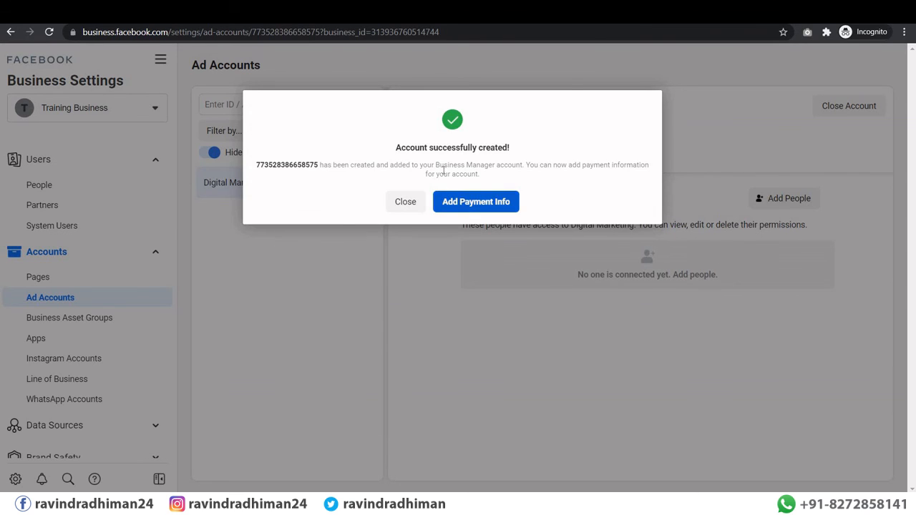
# Step: Begin adding a card with the ad credit box ticked, then close the form unsaved
pyautogui.click(480, 209)
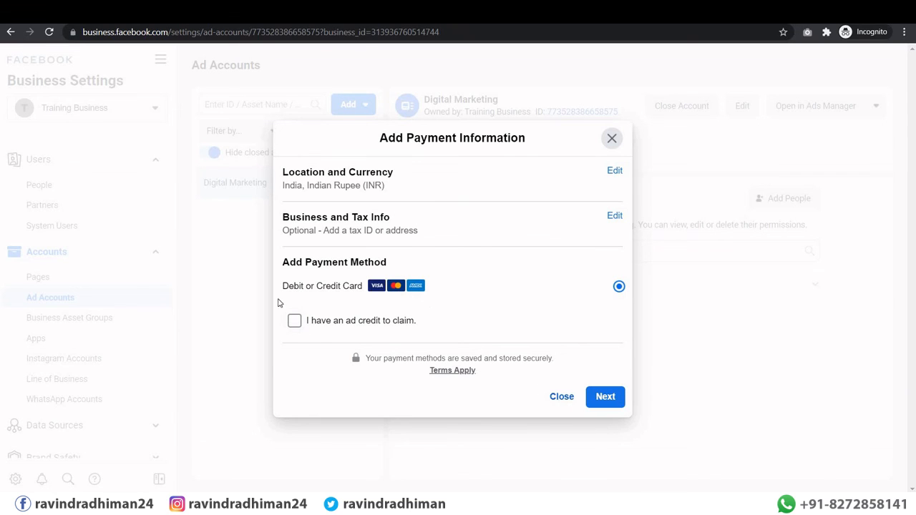
pyautogui.click(294, 320)
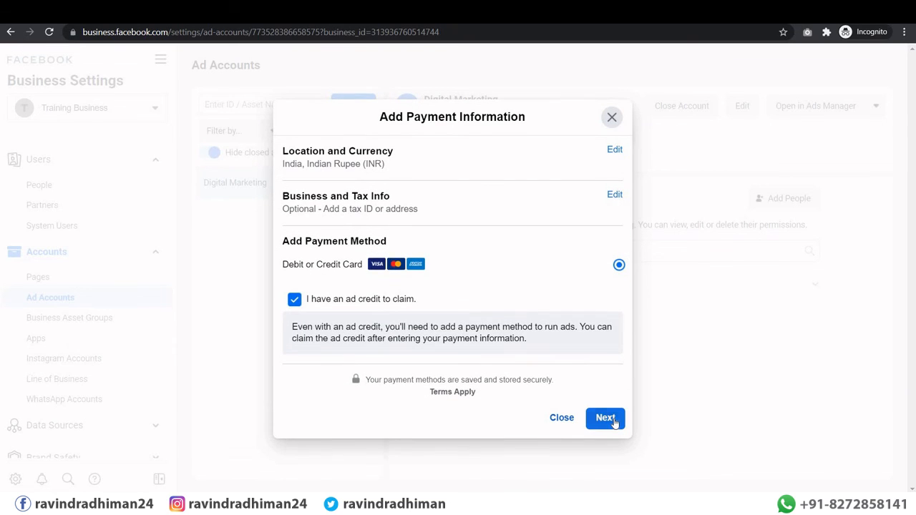
pyautogui.click(604, 418)
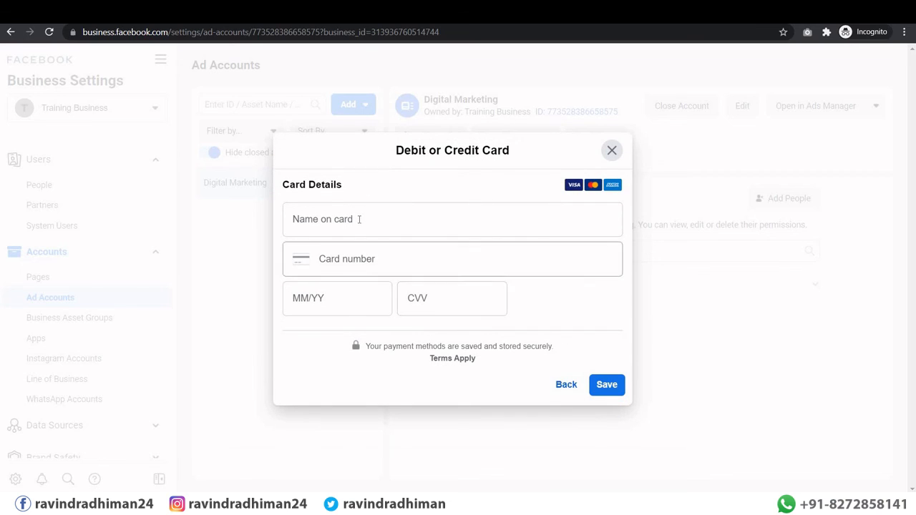
pyautogui.click(357, 221)
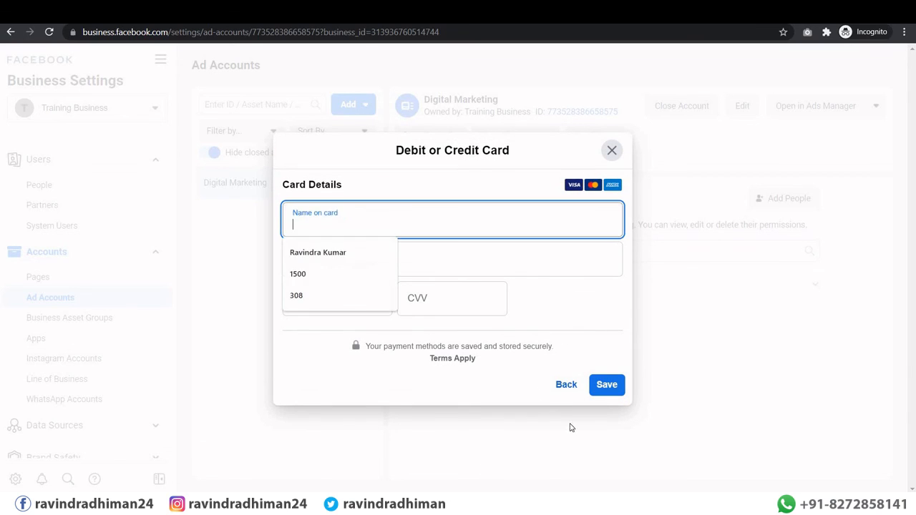
pyautogui.click(366, 390)
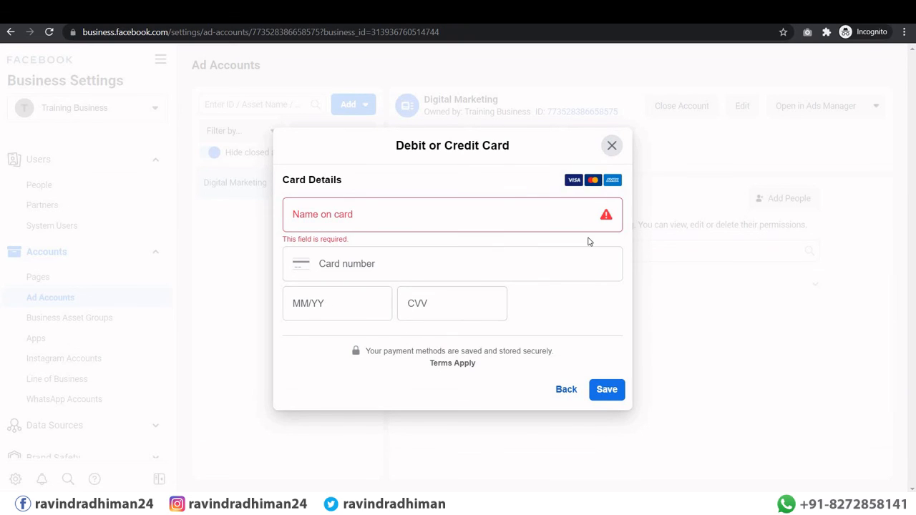
pyautogui.click(612, 147)
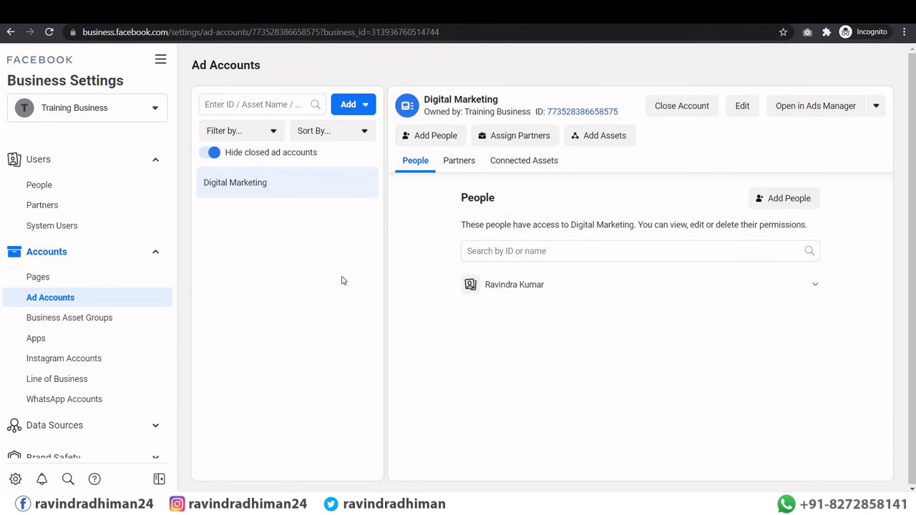
# Step: Check the Pages and Ad Accounts settings showing the Digital Marketing account
pyautogui.click(57, 298)
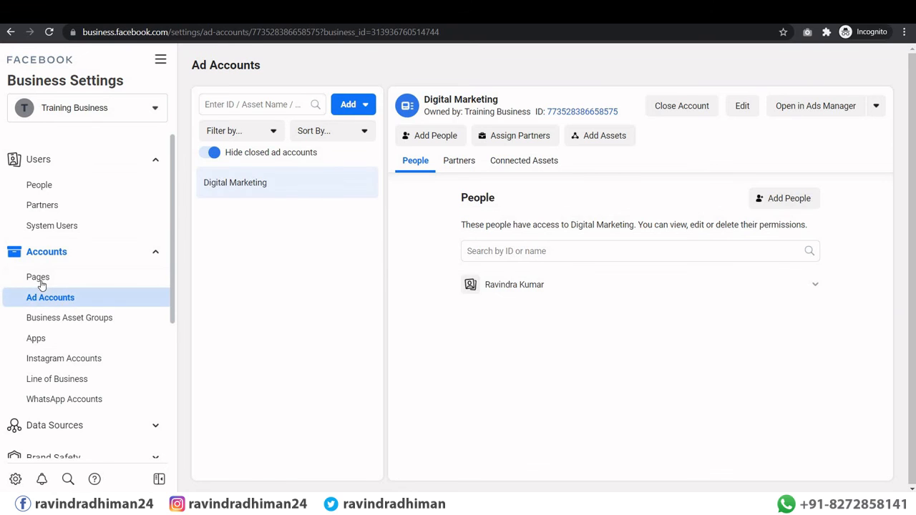
pyautogui.click(40, 278)
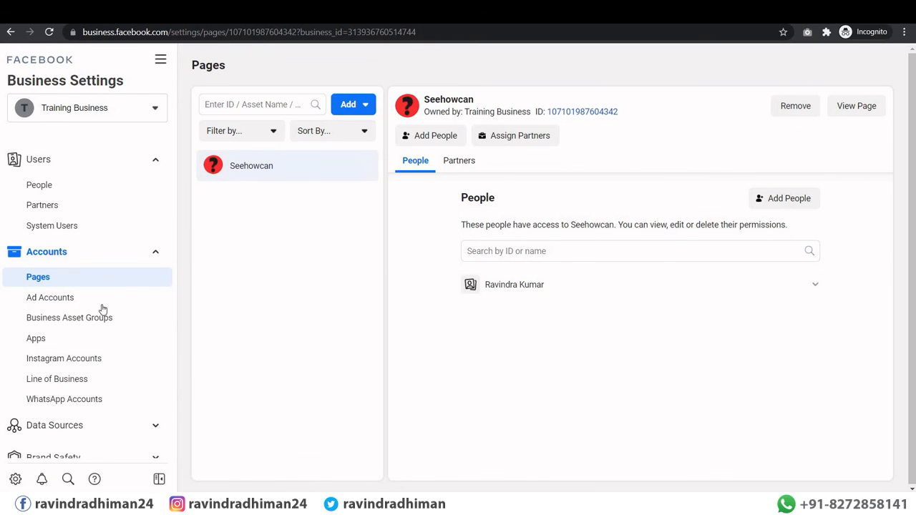
pyautogui.click(74, 299)
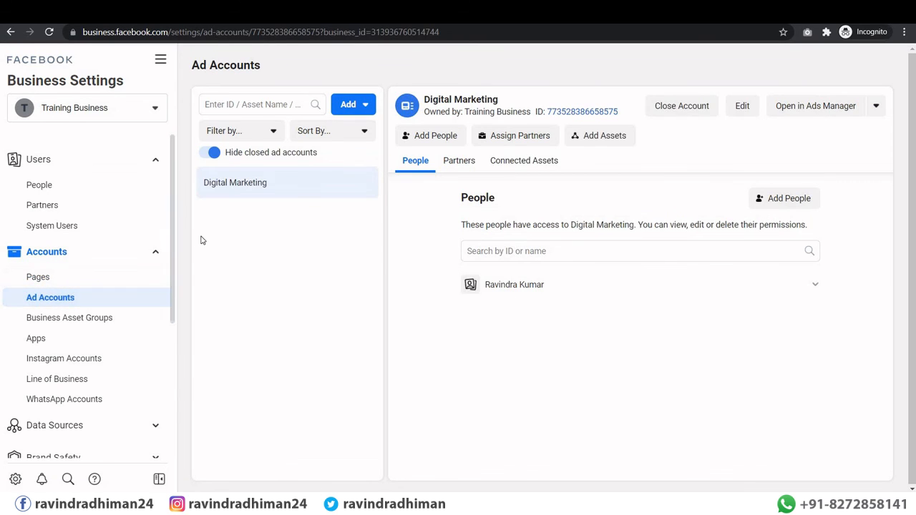
pyautogui.click(44, 192)
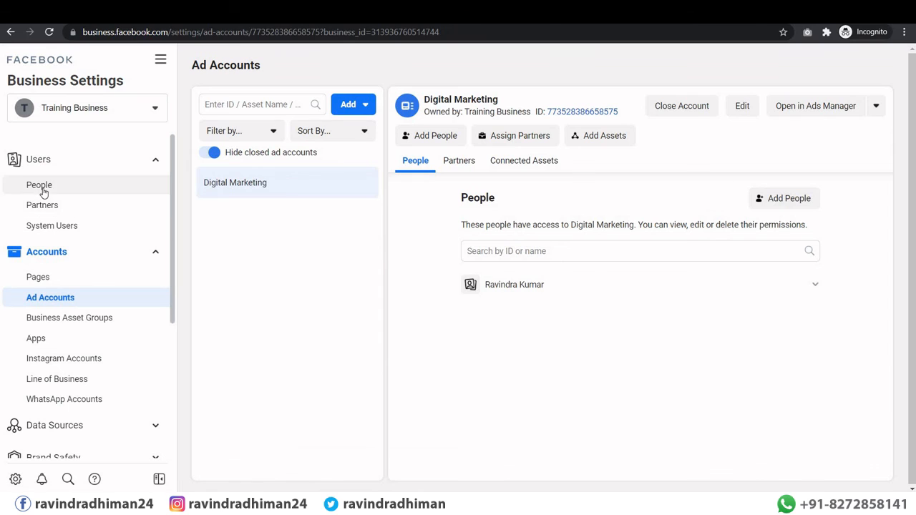
# Step: View the Instagram Accounts settings and the add-account dialog, then close it without connecting any account
pyautogui.click(61, 358)
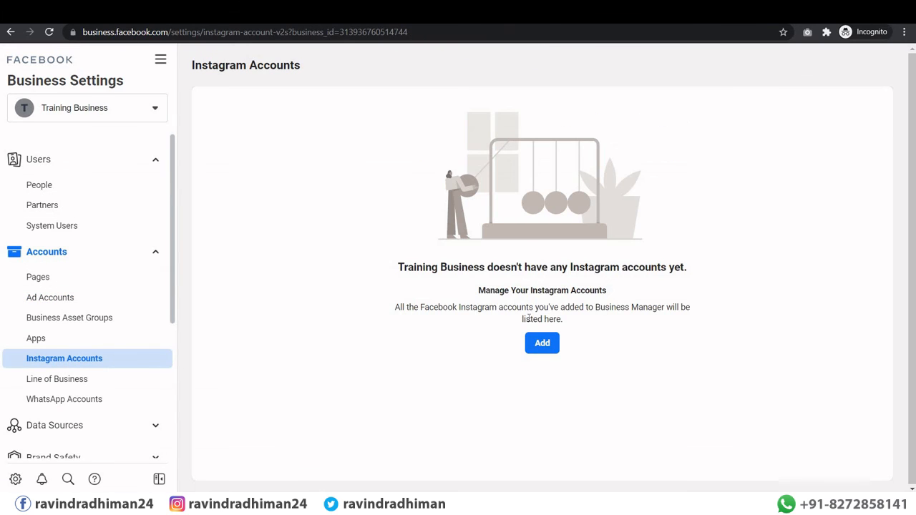
pyautogui.click(542, 343)
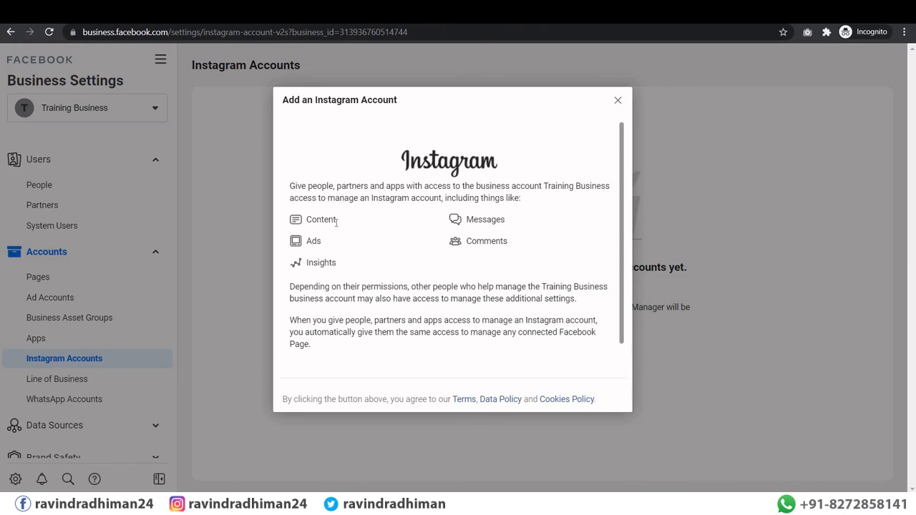
pyautogui.scroll(-1, 500, 274)
pyautogui.scroll(1, 501, 273)
pyautogui.scroll(-1, 444, 350)
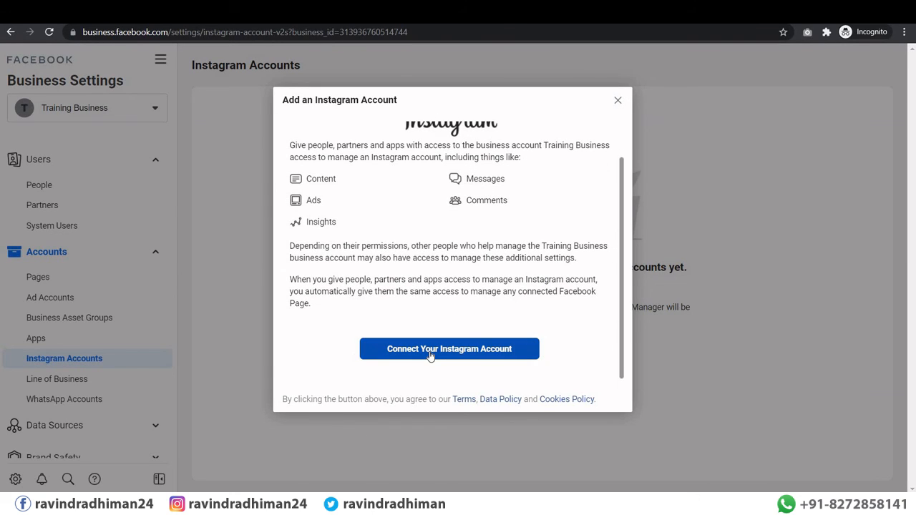
pyautogui.click(620, 102)
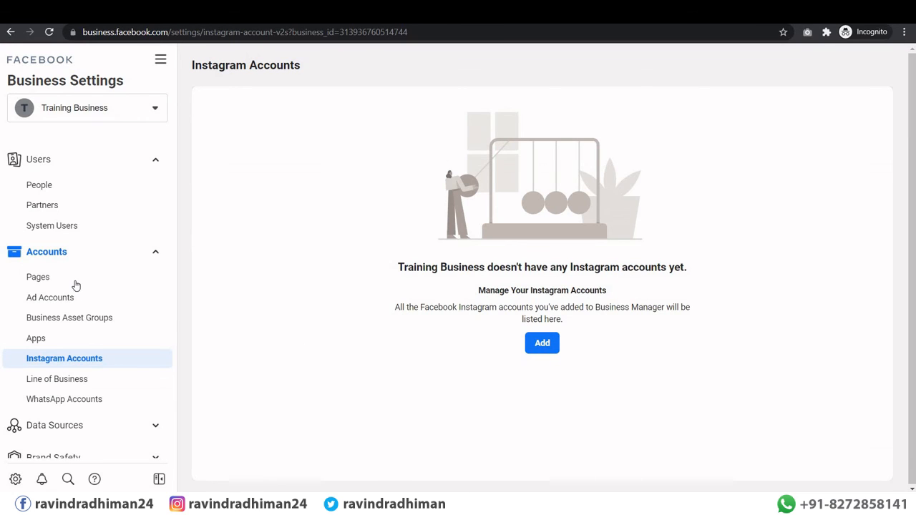
pyautogui.scroll(-3, 75, 285)
pyautogui.scroll(3, 76, 284)
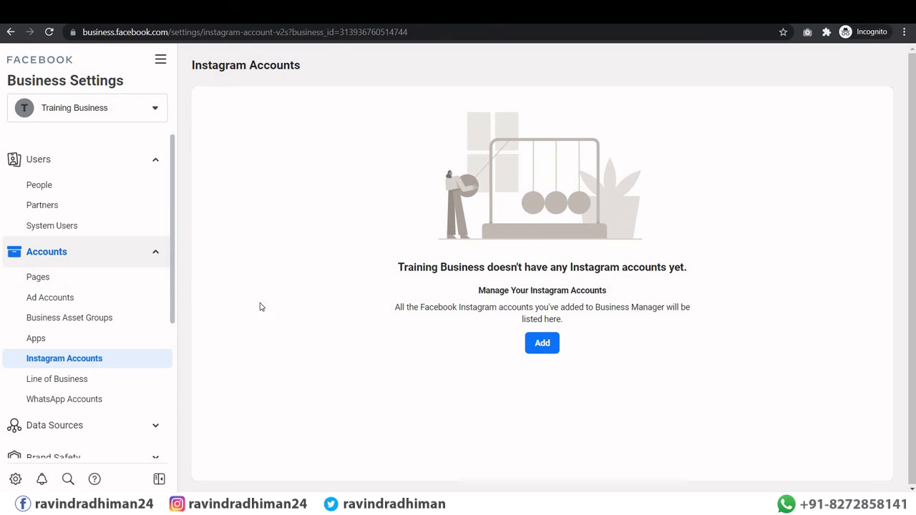
# Step: In People, add a new person by entering the invitee's e-mail address
pyautogui.click(37, 185)
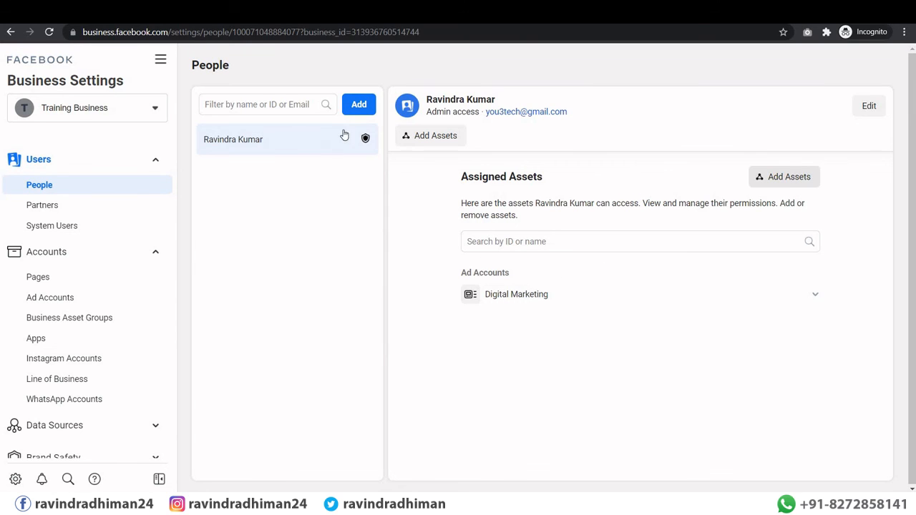
pyautogui.click(358, 112)
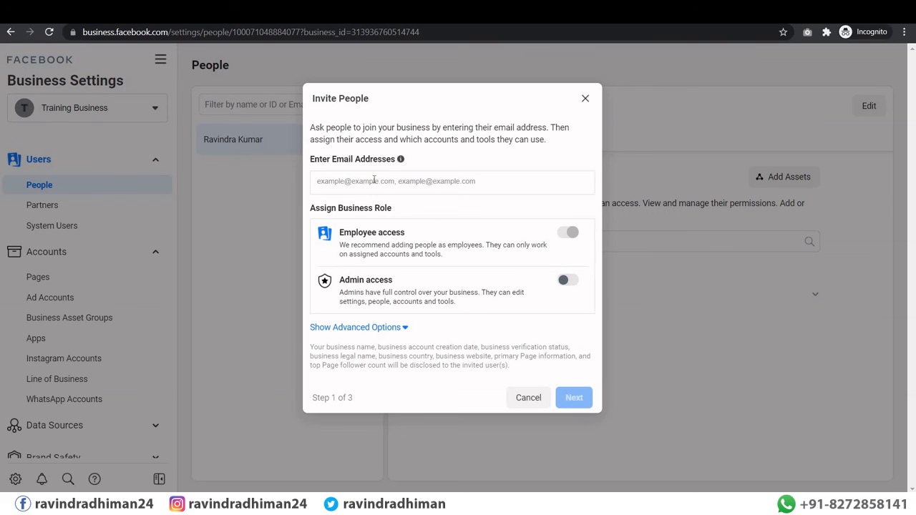
pyautogui.click(373, 183)
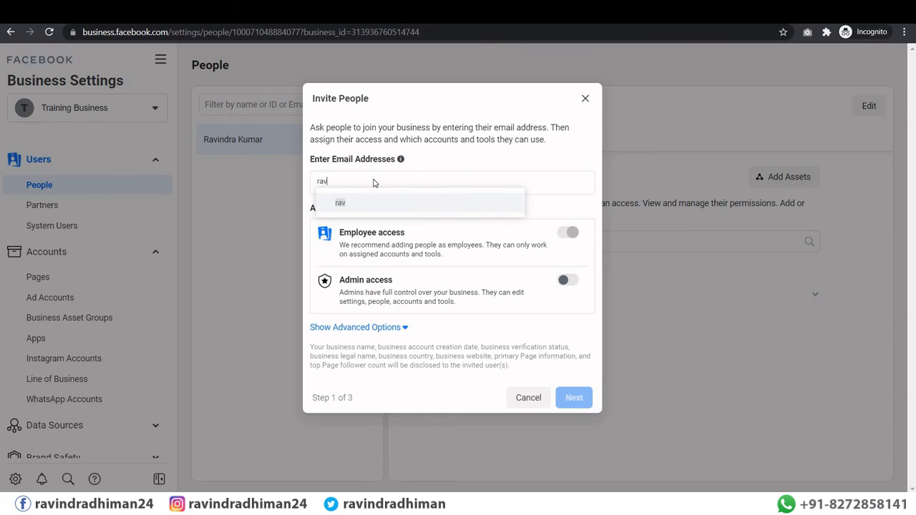
pyautogui.click(386, 204)
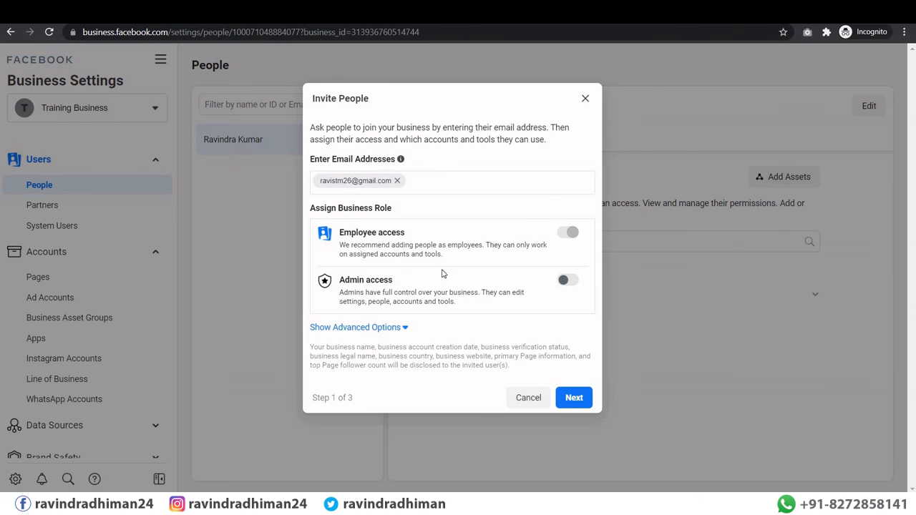
pyautogui.click(584, 395)
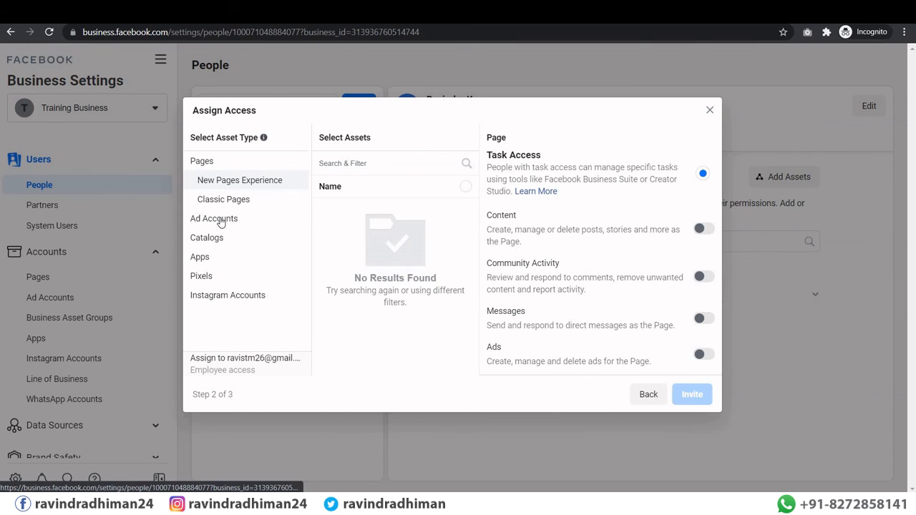
# Step: Grant the invitee access to the Digital Marketing ad account and send the invitation
pyautogui.click(220, 219)
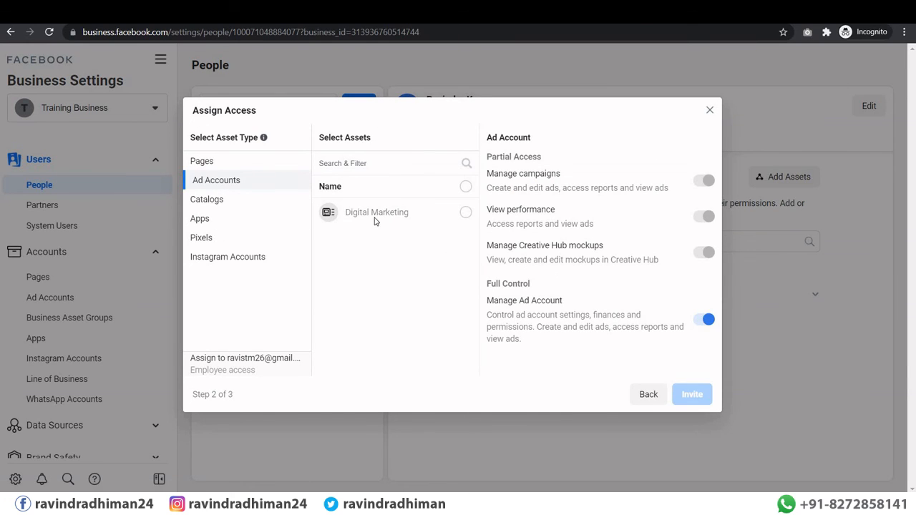
pyautogui.click(466, 213)
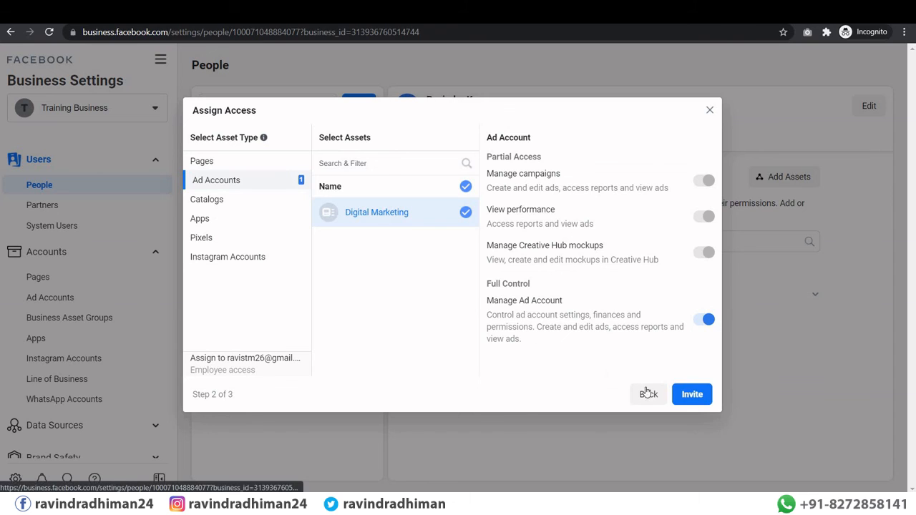
pyautogui.click(693, 396)
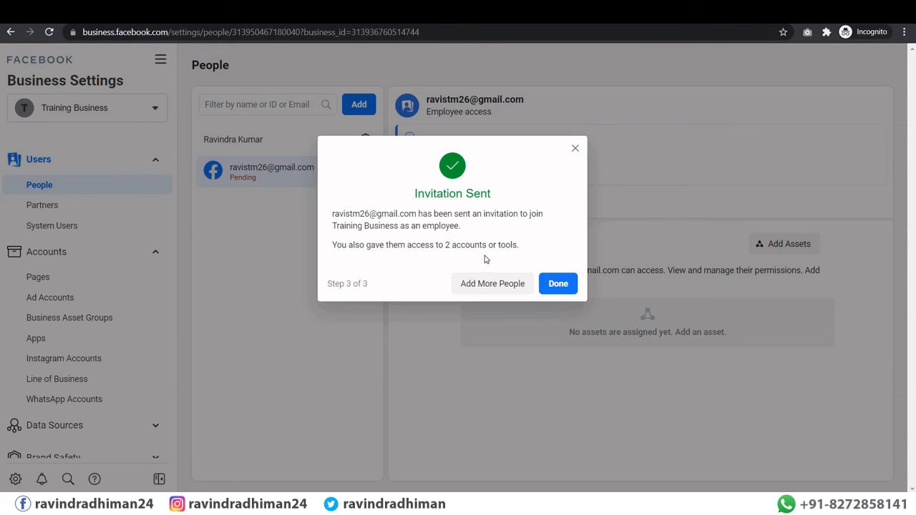
pyautogui.click(559, 283)
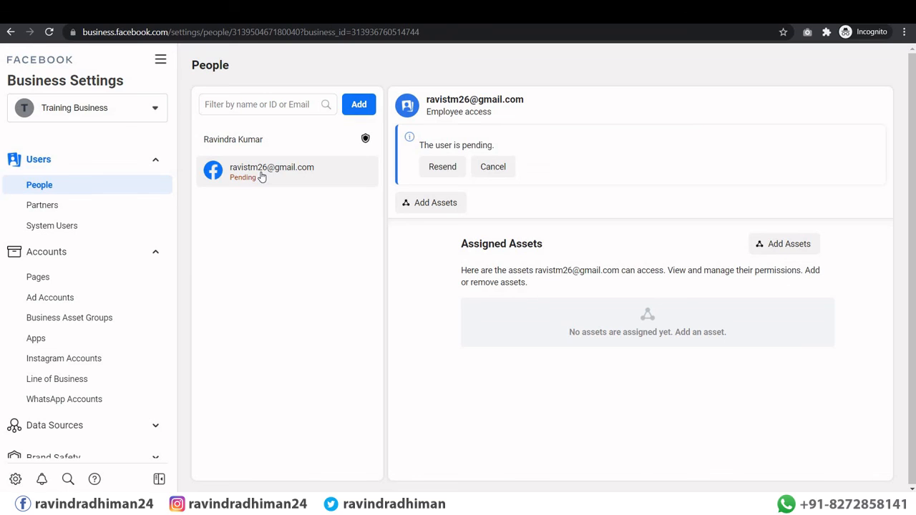
# Step: Open the Partners settings, start a partner request form, and close it unsubmitted
pyautogui.click(32, 206)
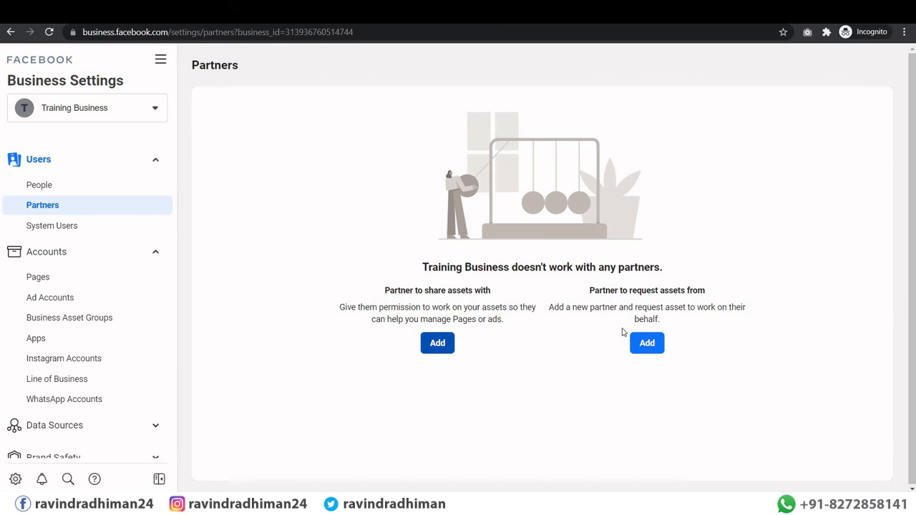
pyautogui.click(648, 344)
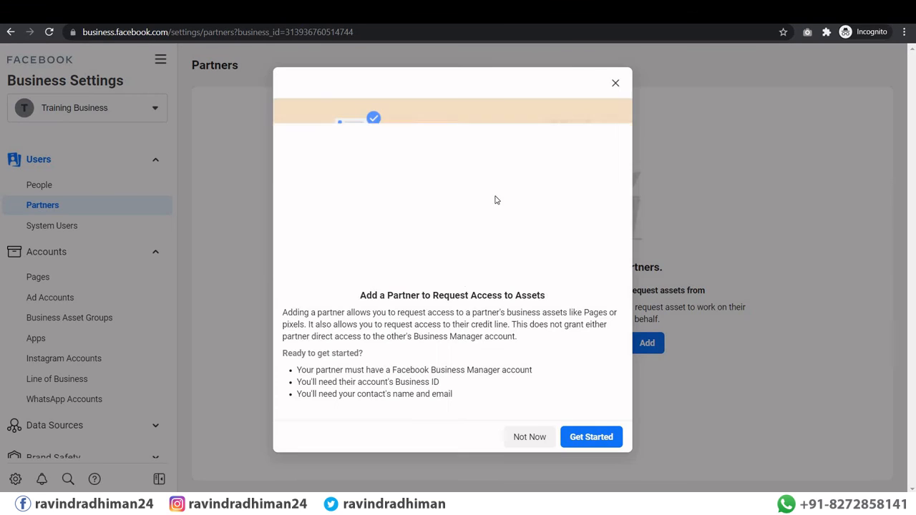
pyautogui.click(576, 436)
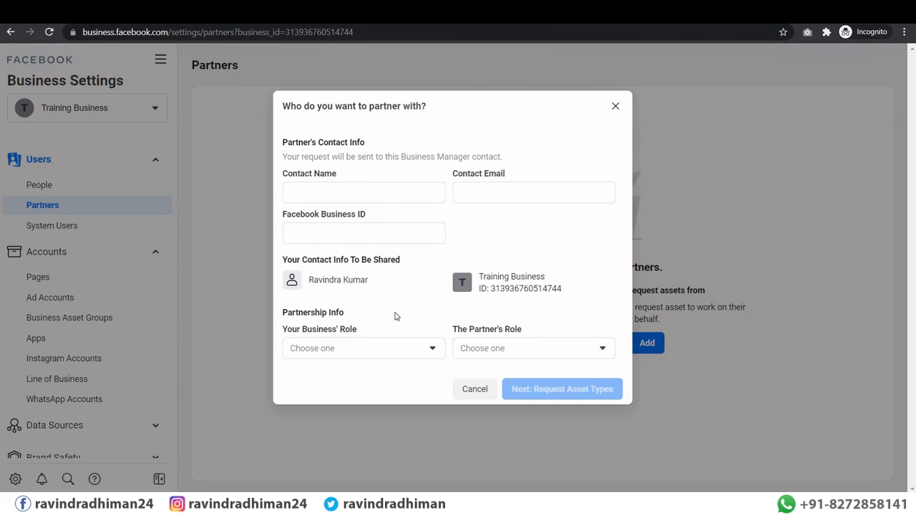
pyautogui.click(615, 106)
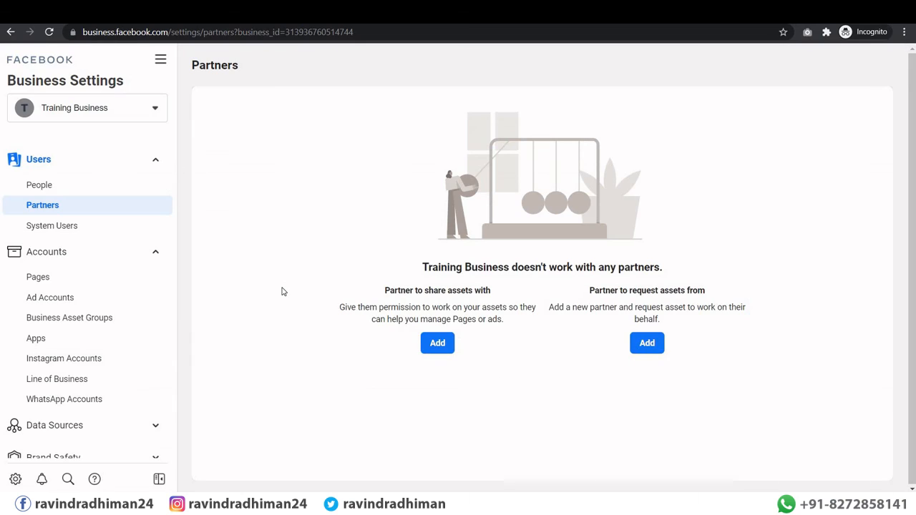
# Step: In System Users, start adding a system user and accept the non-discrimination policy
pyautogui.click(66, 229)
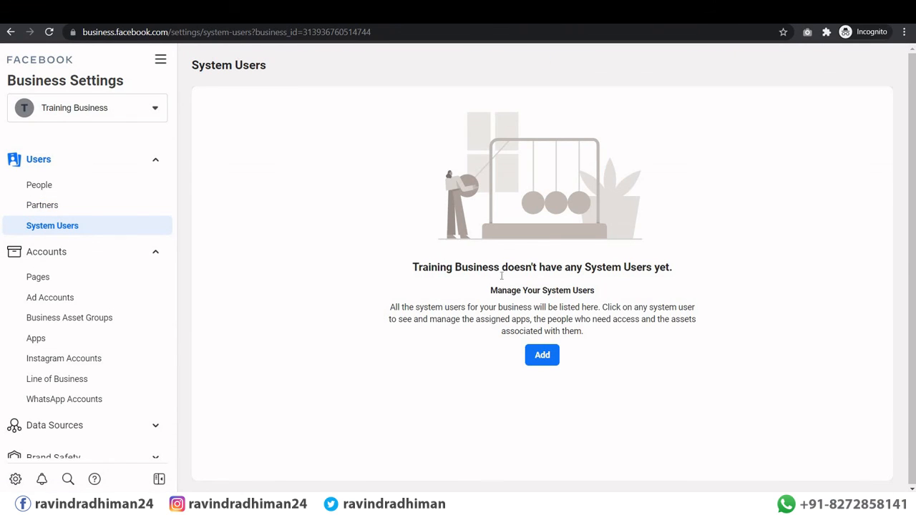
pyautogui.click(544, 356)
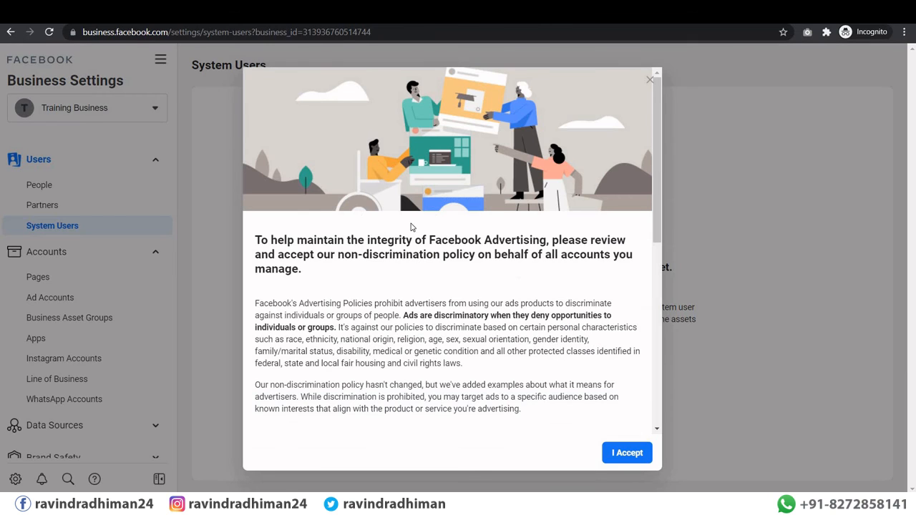
pyautogui.scroll(-4, 590, 396)
pyautogui.scroll(-3, 500, 194)
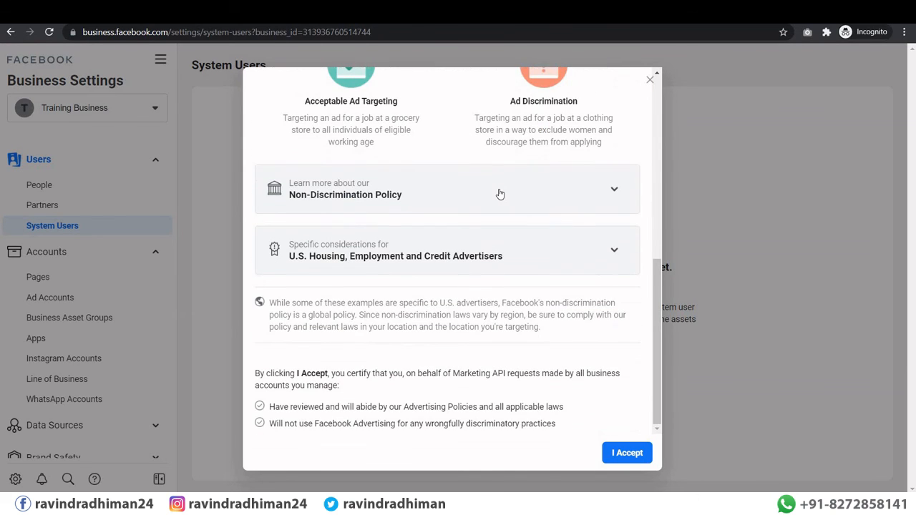
pyautogui.scroll(3, 500, 194)
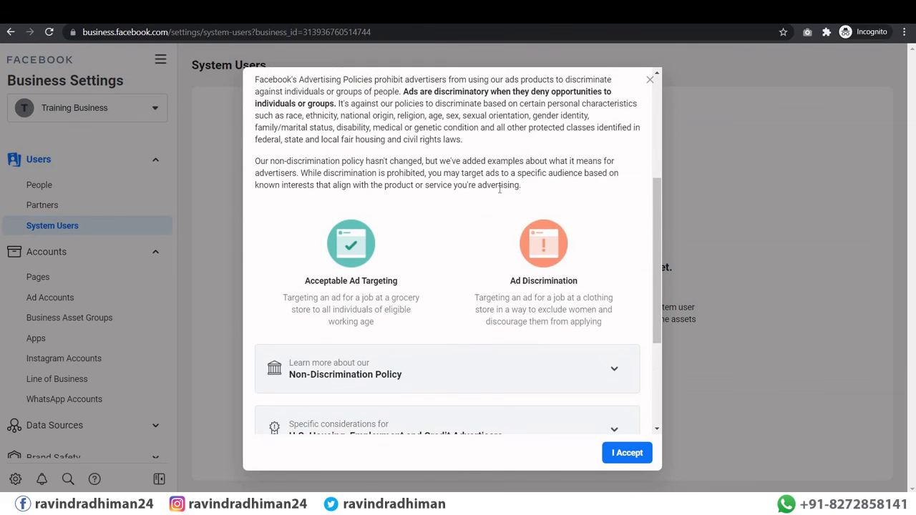
pyautogui.click(630, 454)
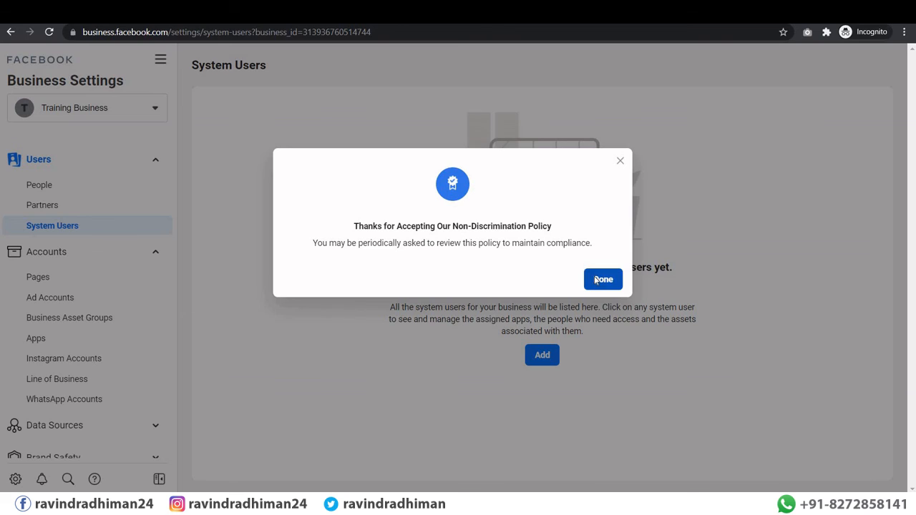
pyautogui.click(594, 279)
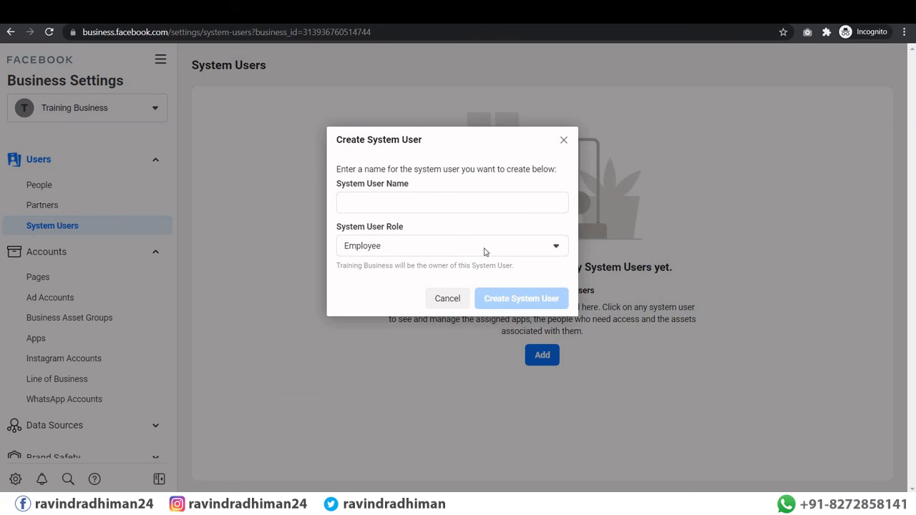
# Step: Name the system user with the Employee role, attempt creation, and acknowledge the app-required error
pyautogui.click(387, 247)
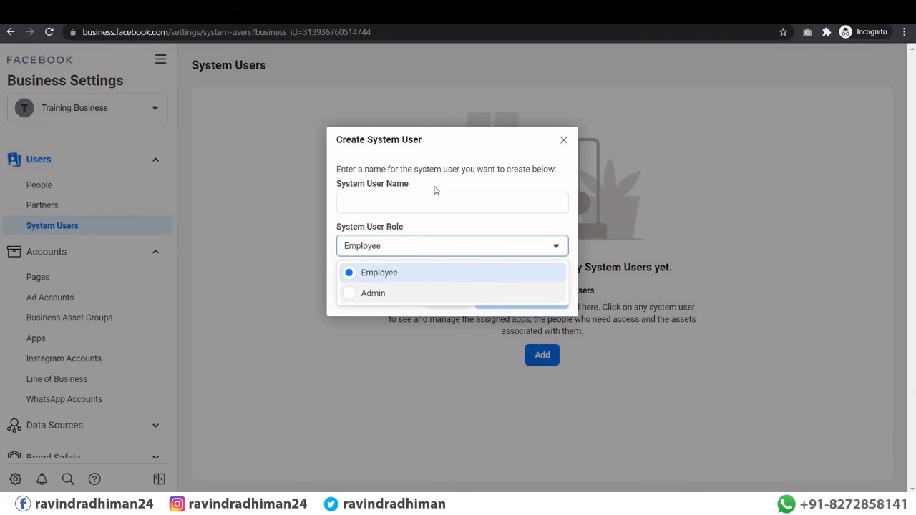
pyautogui.click(405, 248)
pyautogui.click(403, 249)
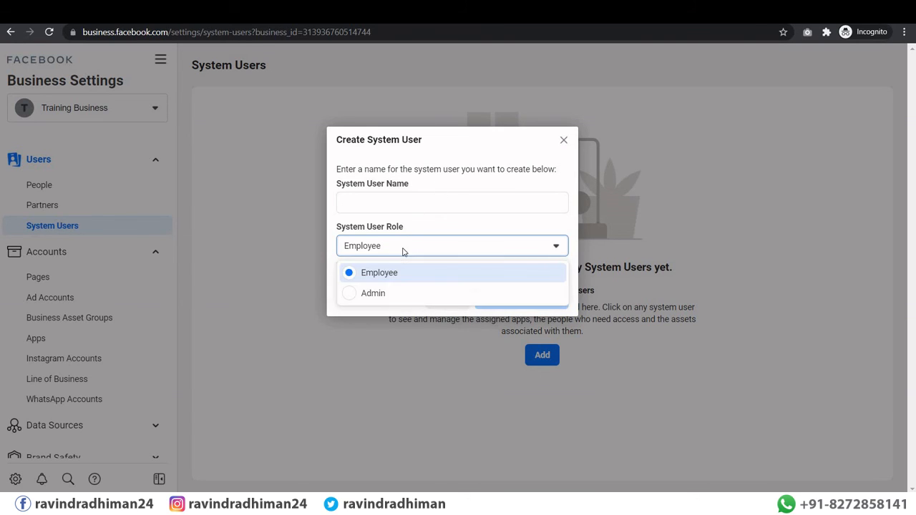
pyautogui.click(403, 204)
pyautogui.click(401, 205)
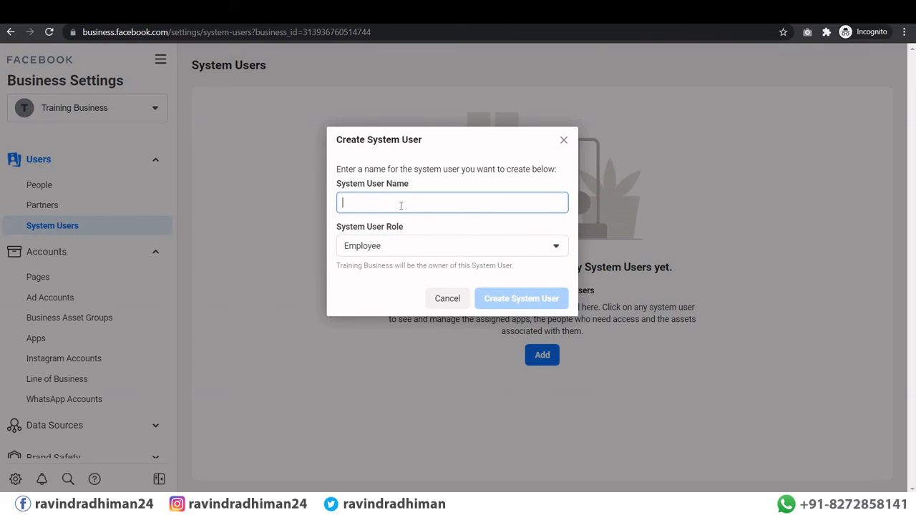
pyautogui.write('Shyan')
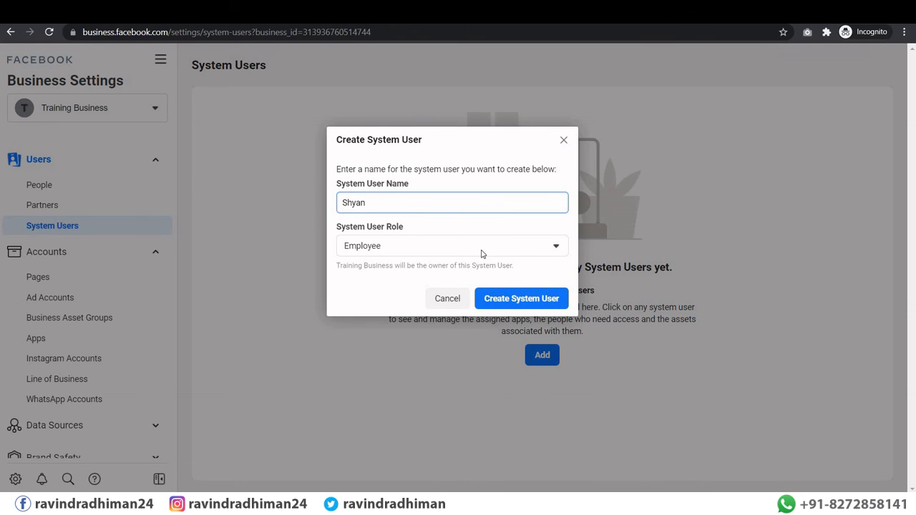
pyautogui.click(541, 304)
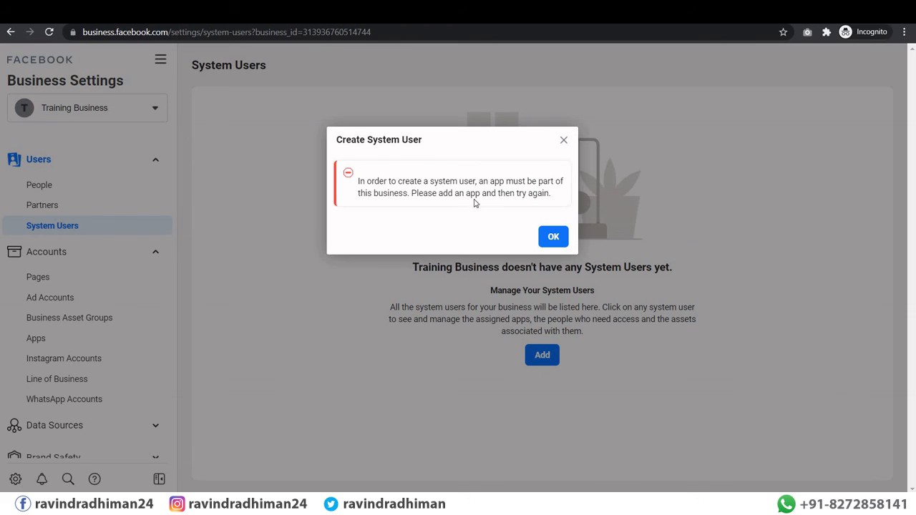
pyautogui.click(551, 237)
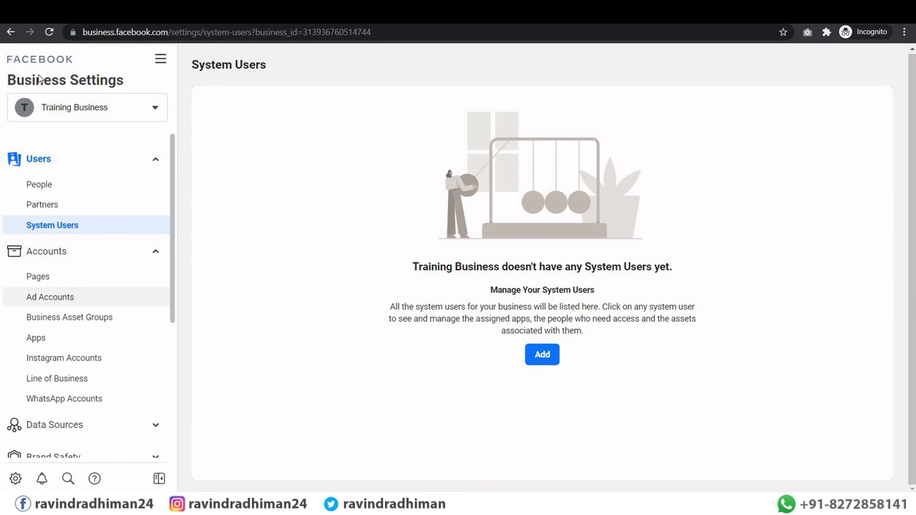
# Step: Open Payment Methods, start adding a card, then cancel without saving any payment method
pyautogui.scroll(-3, 79, 308)
pyautogui.click(65, 319)
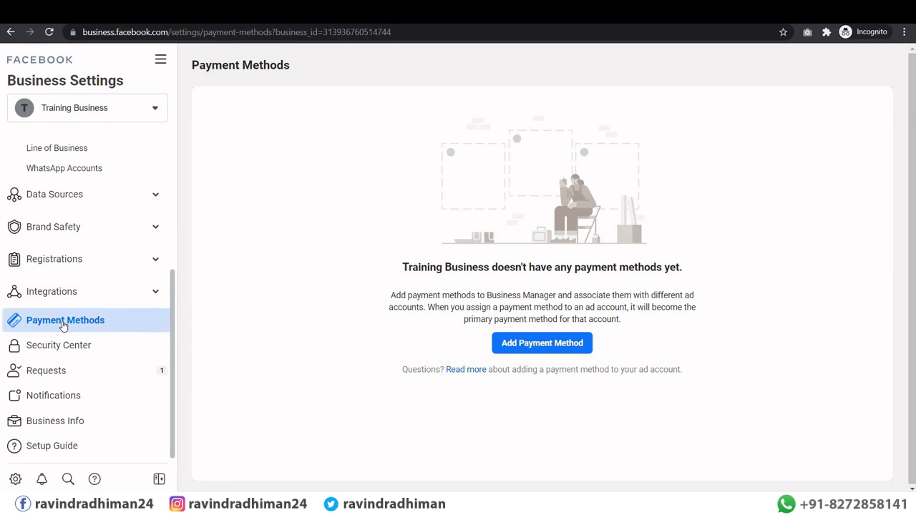
pyautogui.click(534, 350)
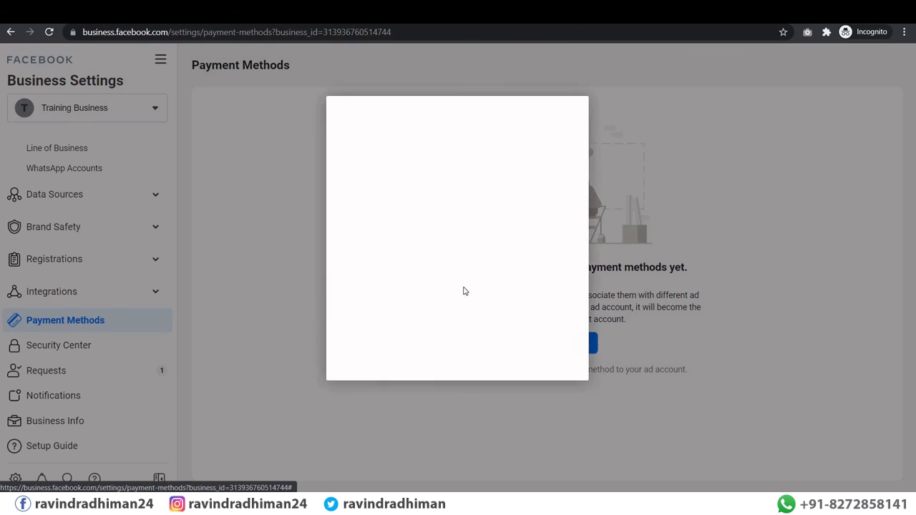
pyautogui.click(393, 235)
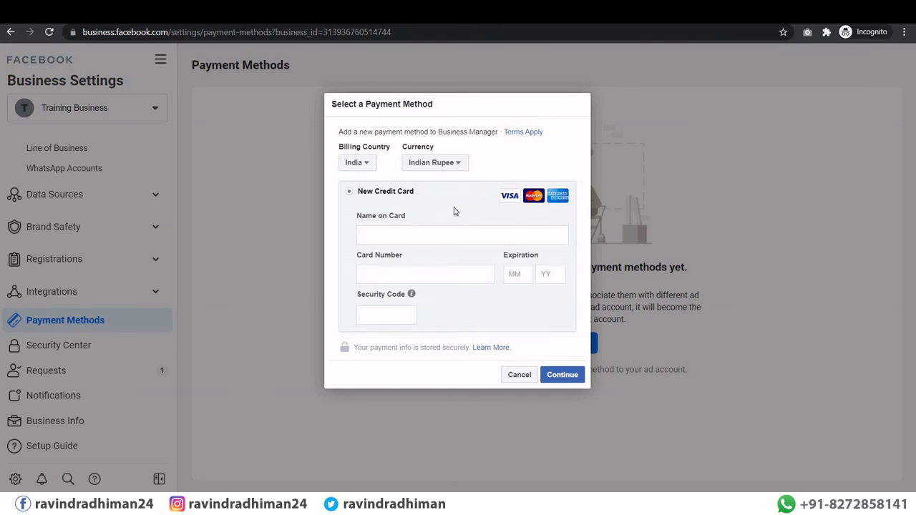
pyautogui.click(520, 375)
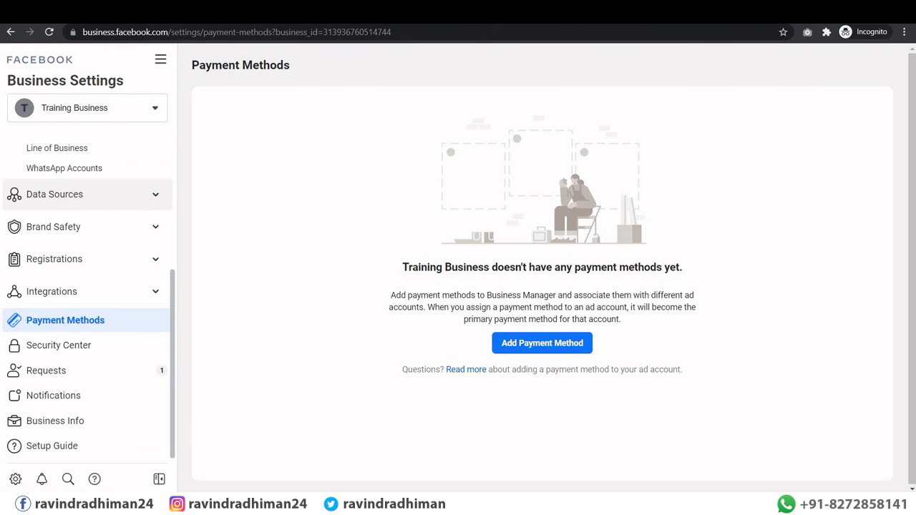
pyautogui.scroll(2, 174, 201)
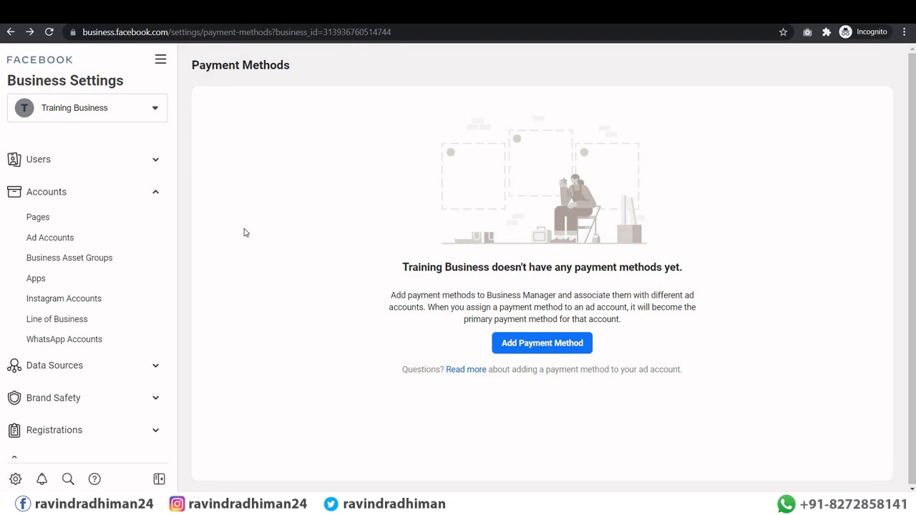
# Step: Go from All Tools to Ads Manager and begin creating a new ad campaign
pyautogui.click(161, 59)
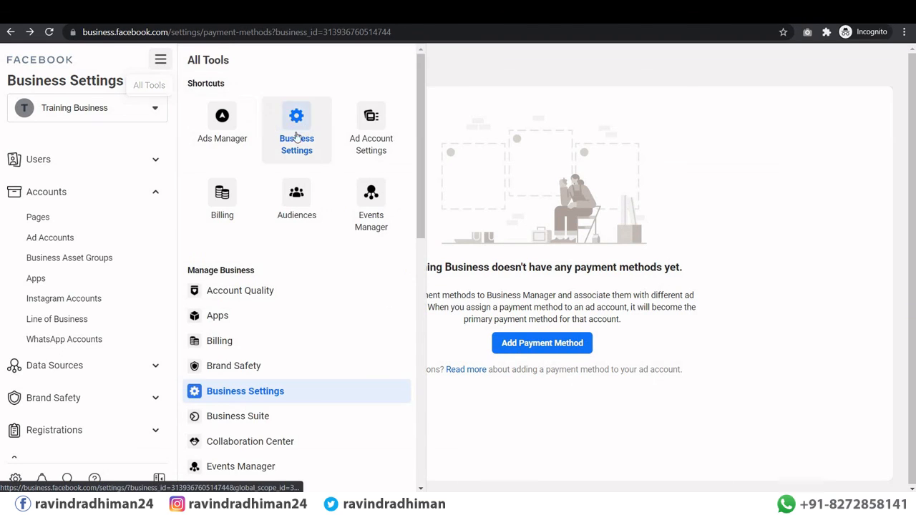
pyautogui.click(223, 120)
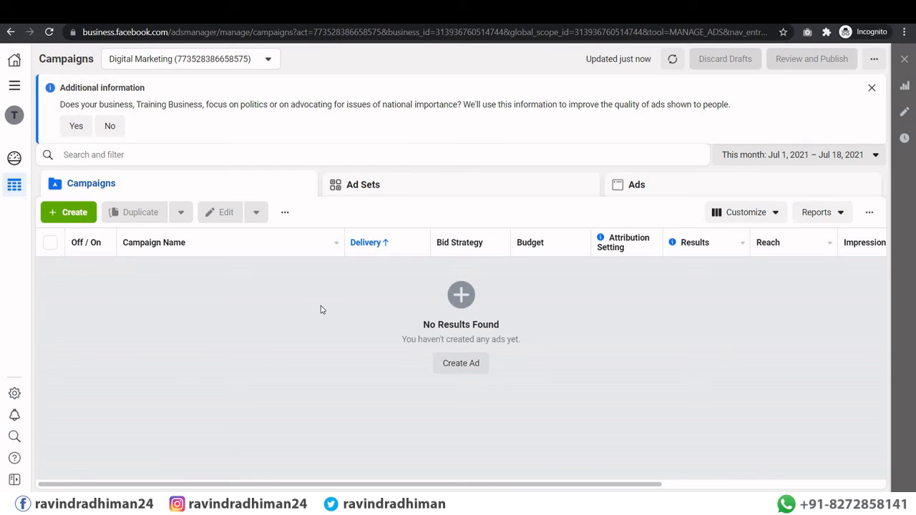
pyautogui.click(453, 366)
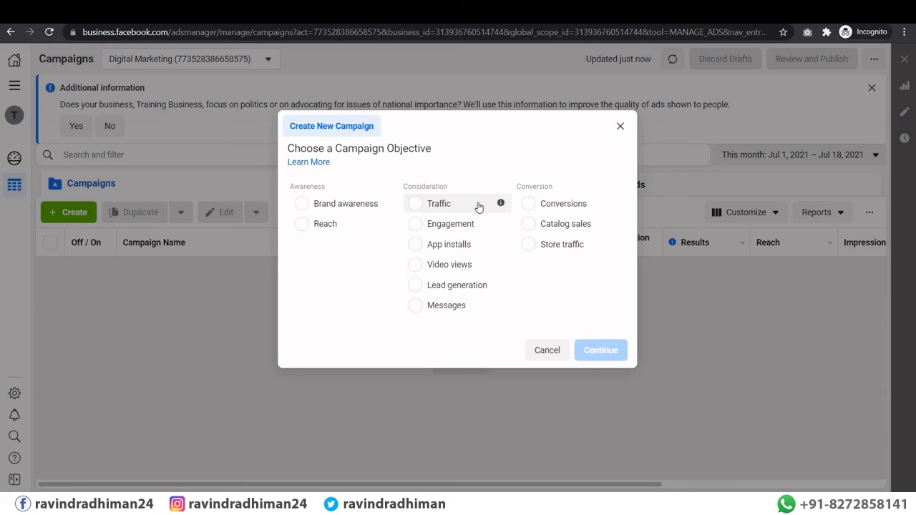
# Step: Choose Lead generation as the campaign objective and continue to the campaign editor
pyautogui.click(415, 286)
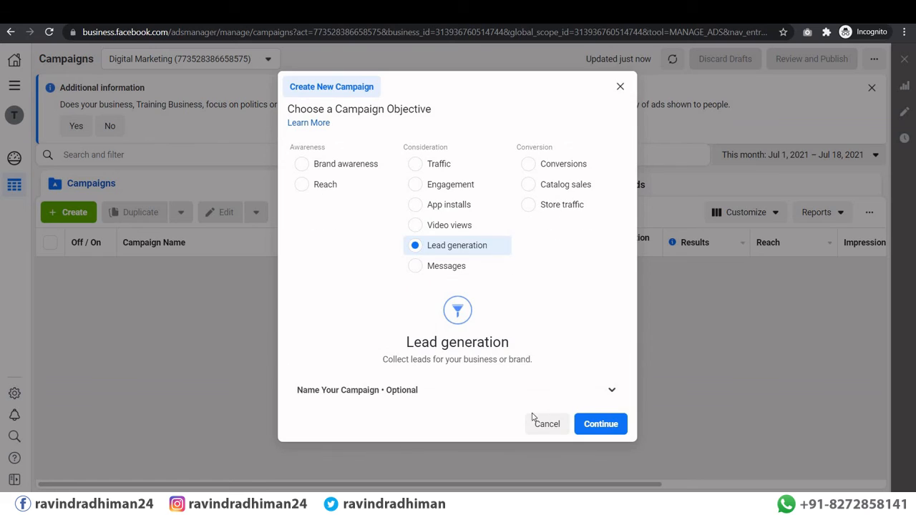
pyautogui.click(614, 427)
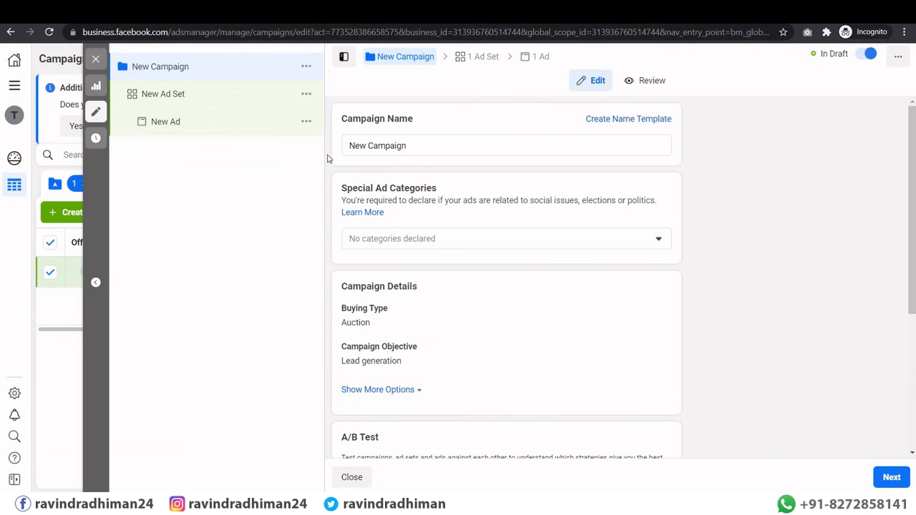
pyautogui.moveTo(415, 146); pyautogui.dragTo(338, 145)
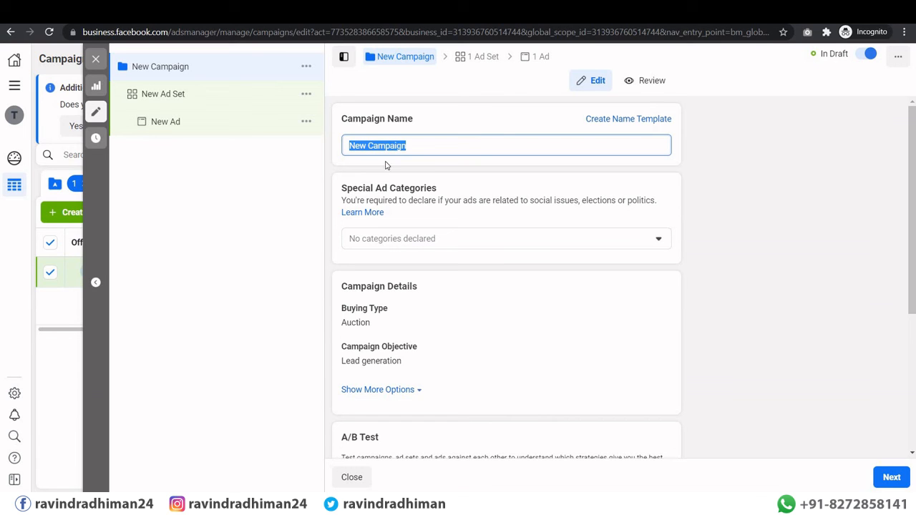
pyautogui.scroll(-3, 385, 165)
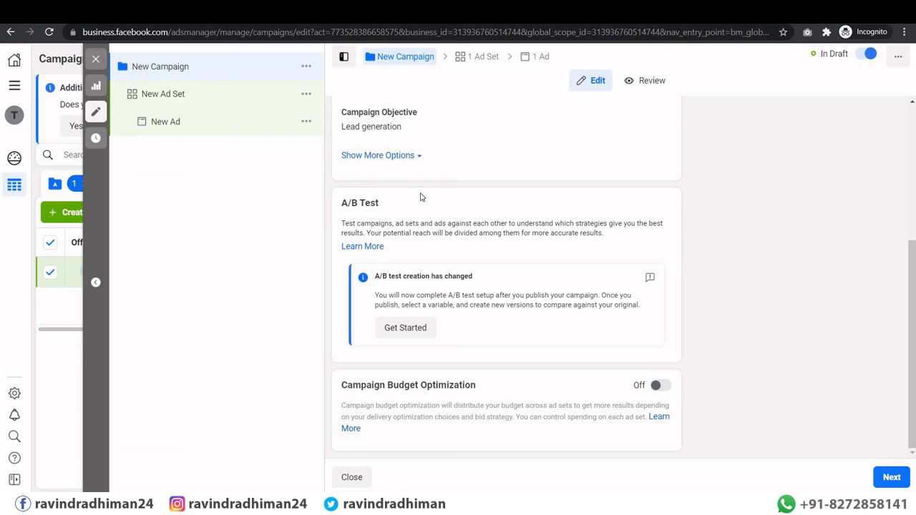
pyautogui.scroll(3, 421, 197)
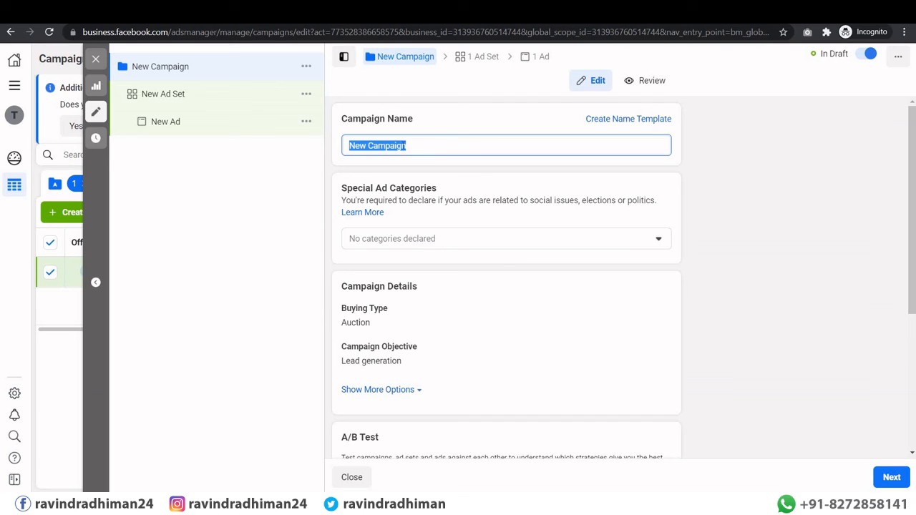
pyautogui.click(428, 150)
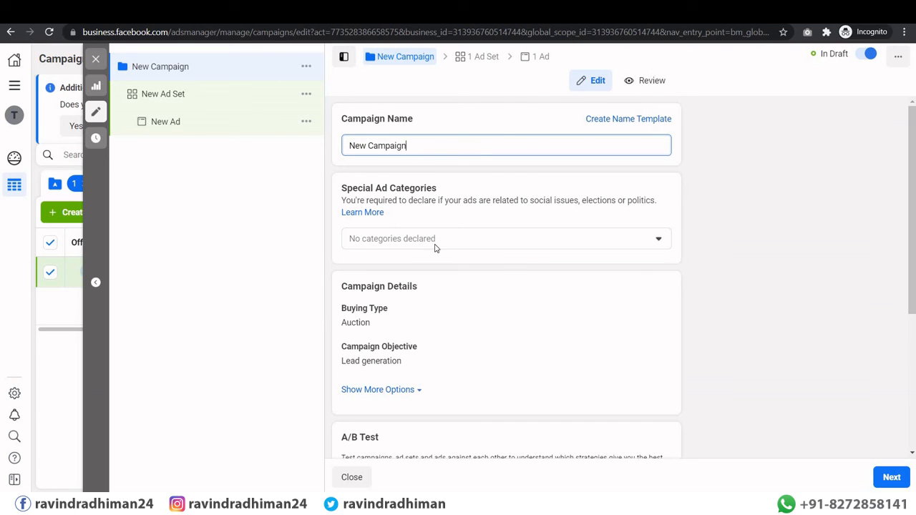
pyautogui.scroll(-3, 514, 294)
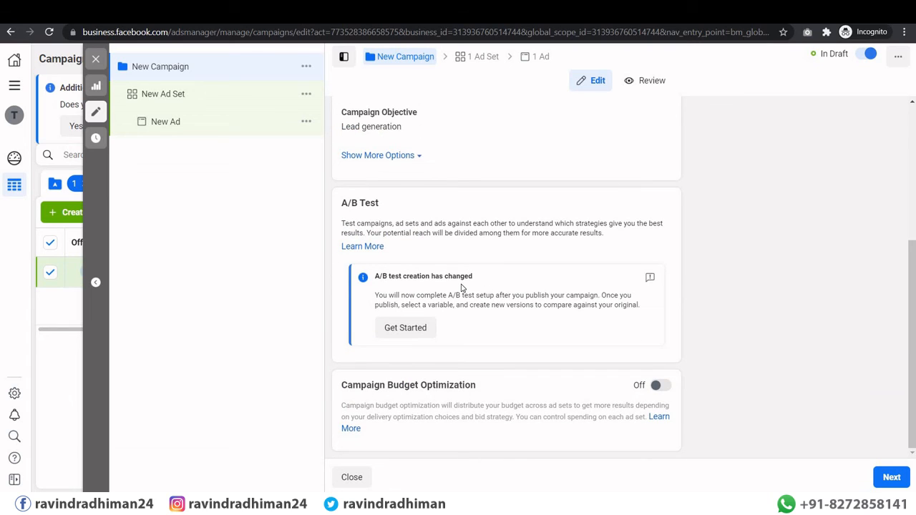
pyautogui.scroll(3, 461, 288)
pyautogui.click(335, 93)
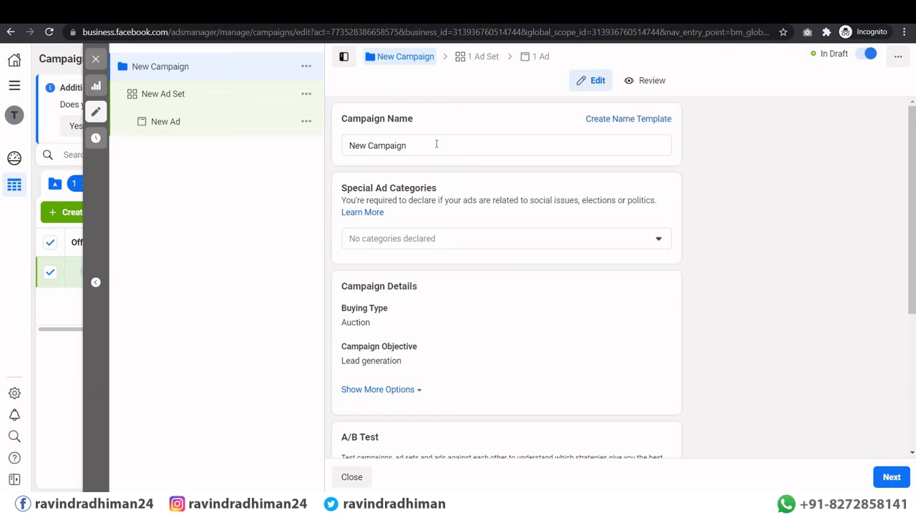
# Step: Rename the campaign to 'Main Campaign' and leave Special Ad Categories undeclared
pyautogui.moveTo(406, 146); pyautogui.dragTo(346, 147)
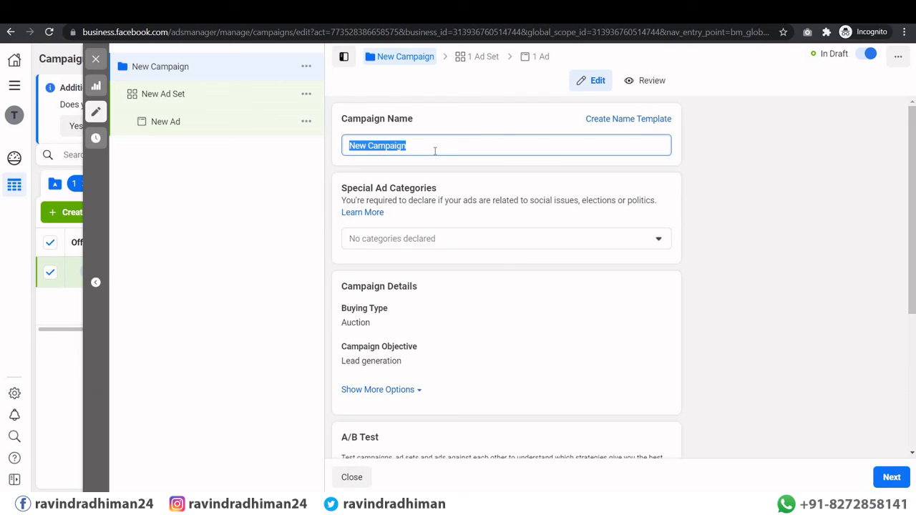
pyautogui.write('Main')
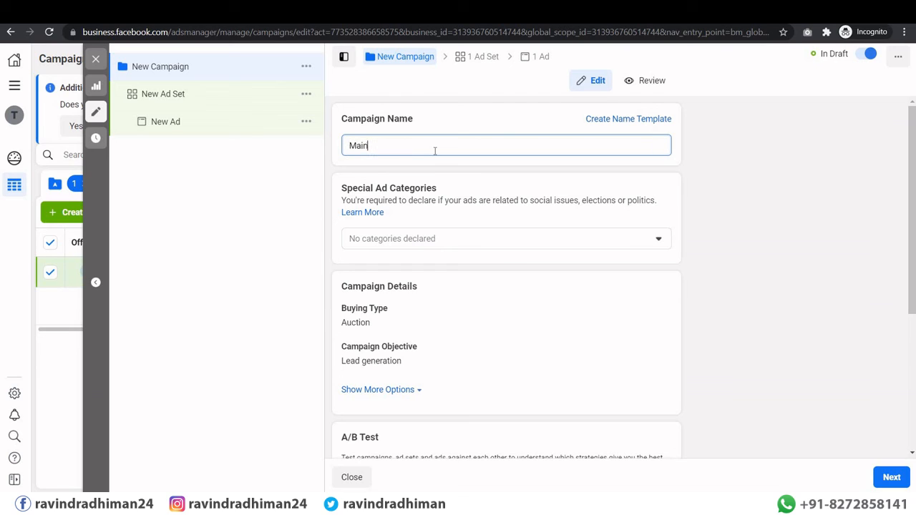
pyautogui.write(' Campain')
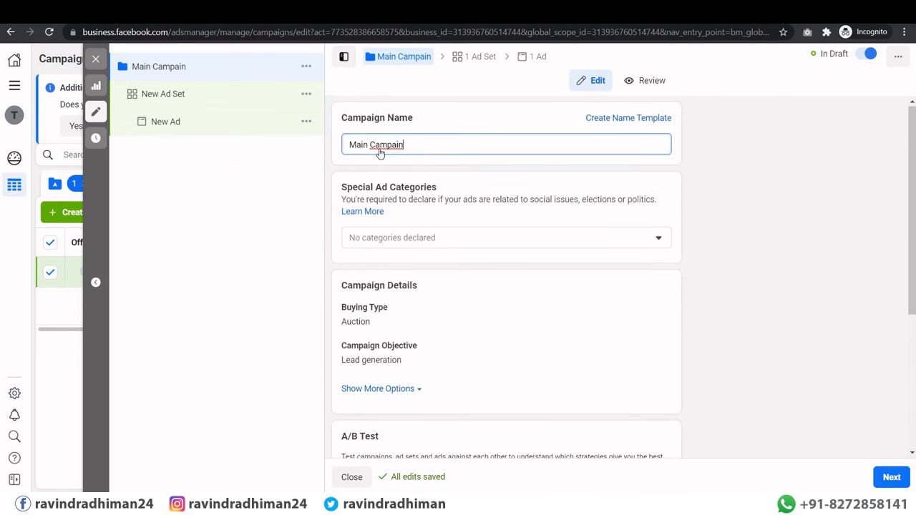
pyautogui.scroll(-1, 398, 164)
pyautogui.click(405, 183)
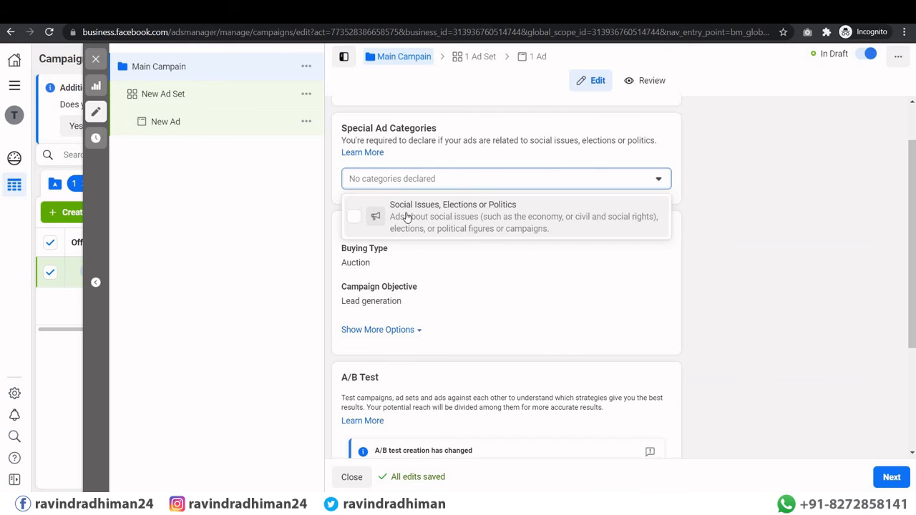
pyautogui.click(394, 262)
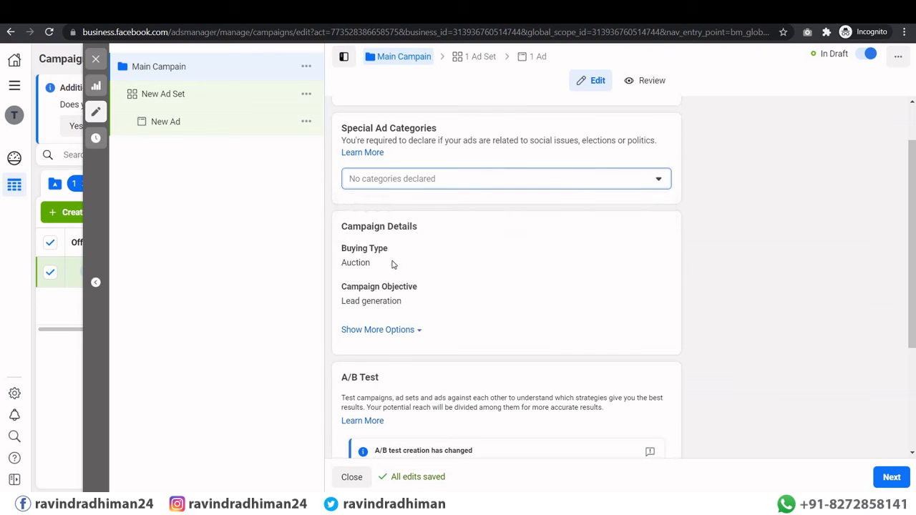
pyautogui.scroll(-2, 401, 246)
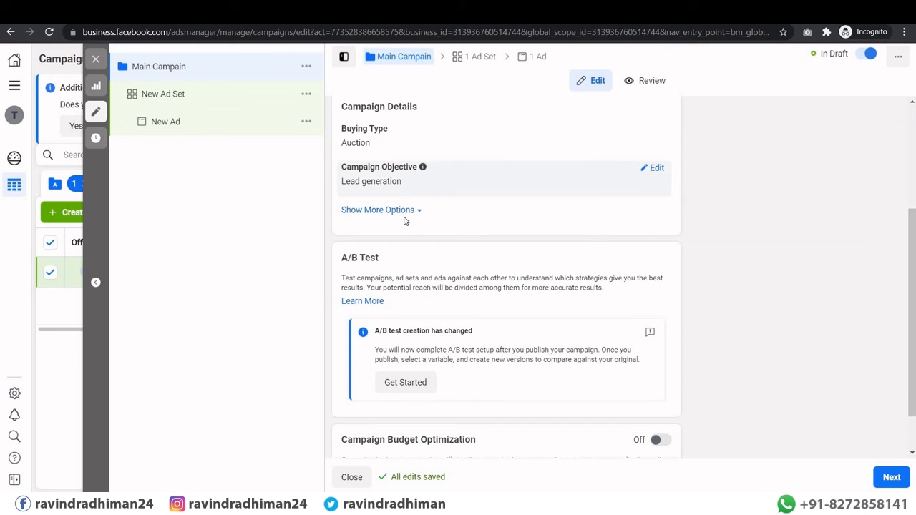
pyautogui.scroll(-1, 408, 301)
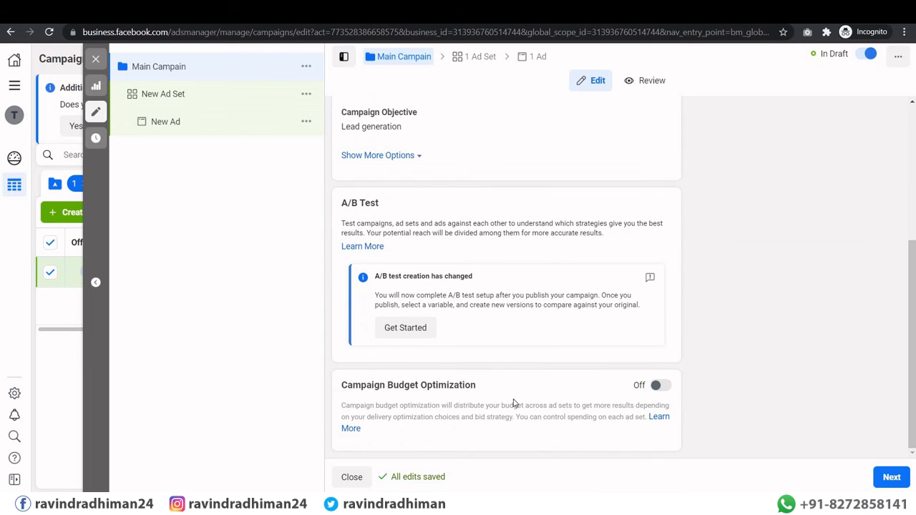
# Step: Rename the ad set to 'Main Adset', review its ₹800.00 daily budget, and continue to the ad
pyautogui.click(888, 481)
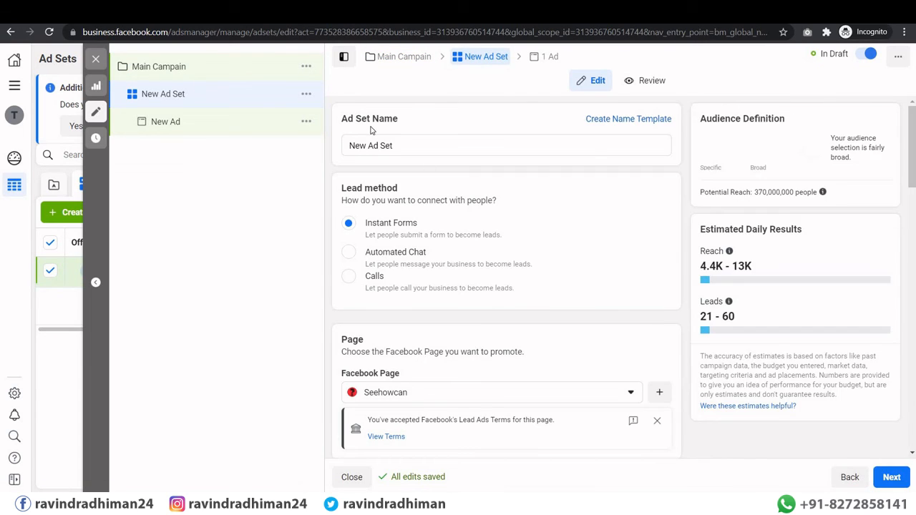
pyautogui.moveTo(408, 145); pyautogui.dragTo(337, 147)
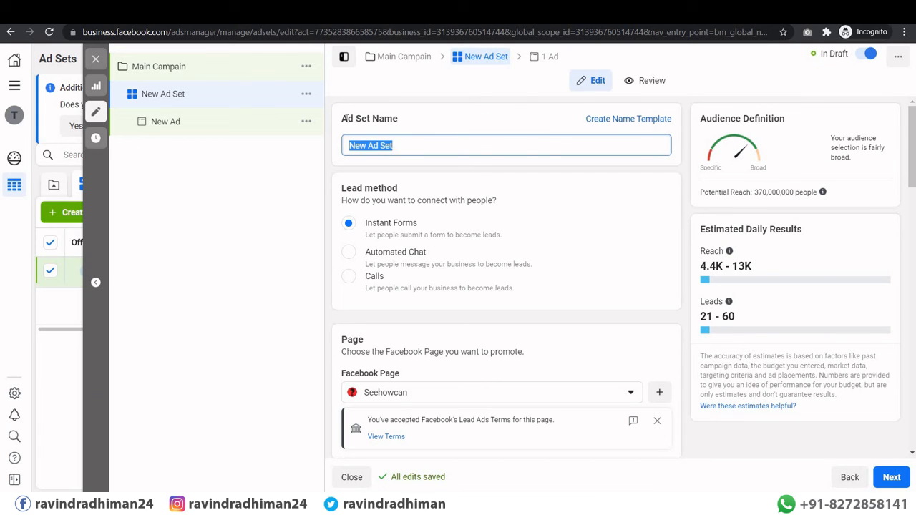
pyautogui.write('Maib Ad')
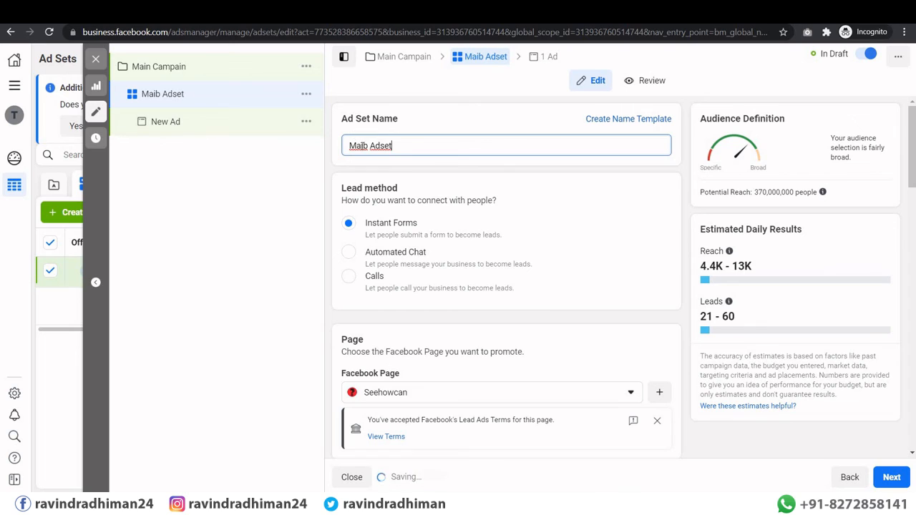
pyautogui.press('Delete')
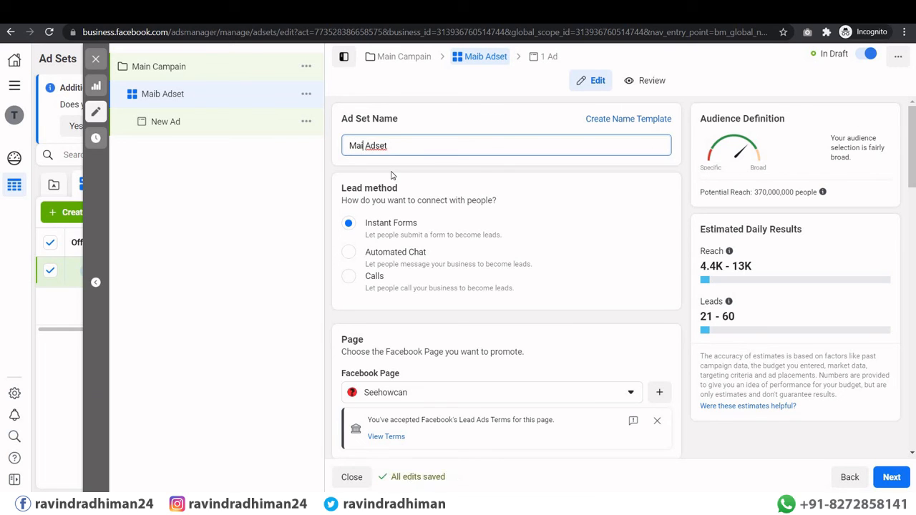
pyautogui.write('n')
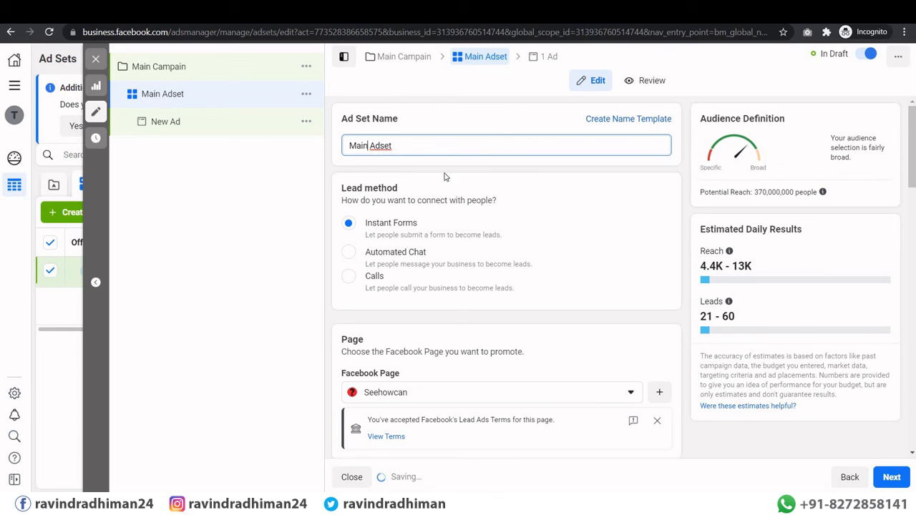
pyautogui.scroll(-3, 482, 256)
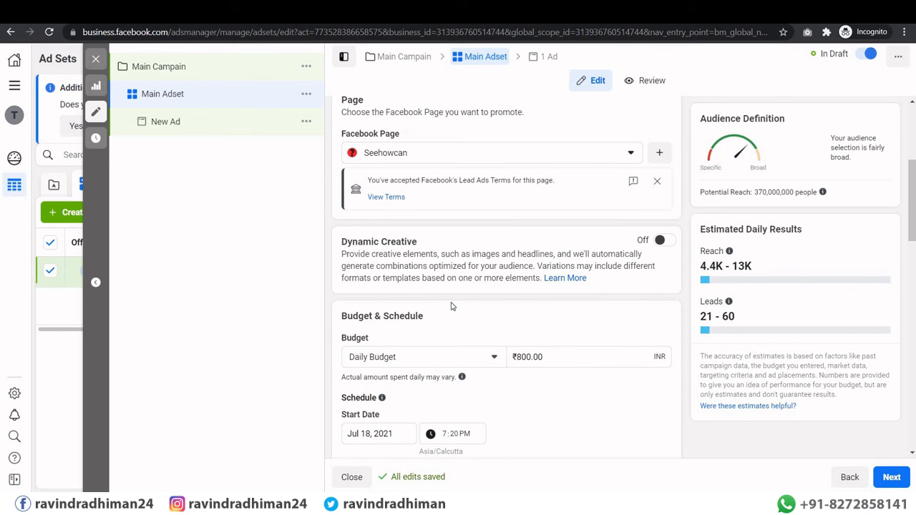
pyautogui.scroll(-2, 452, 303)
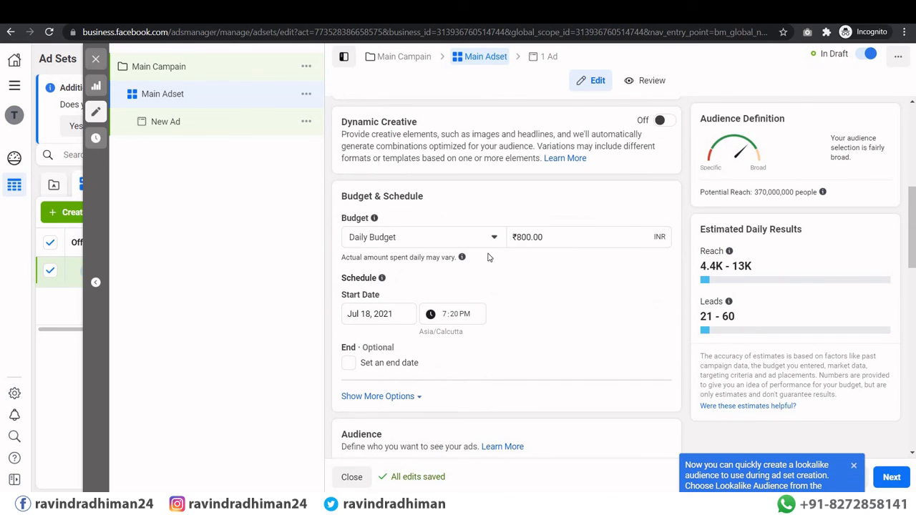
pyautogui.scroll(-3, 489, 257)
pyautogui.scroll(-2, 489, 257)
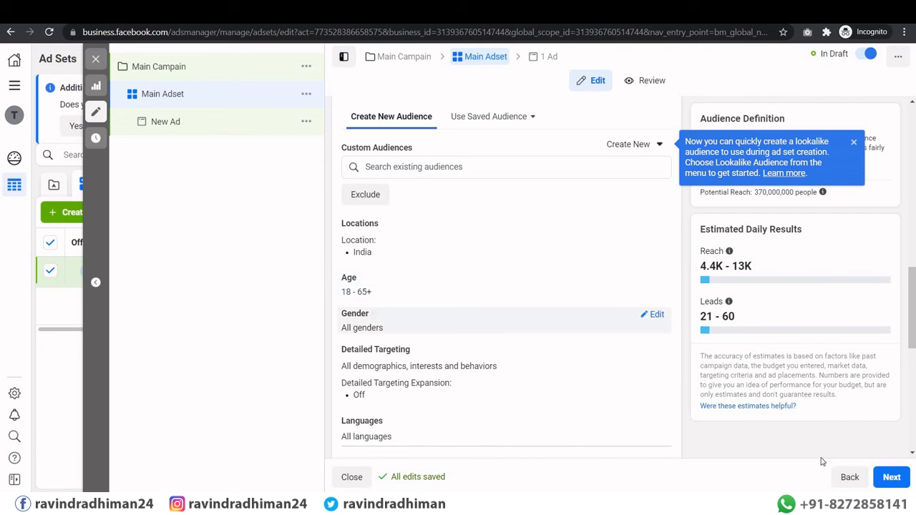
pyautogui.click(892, 484)
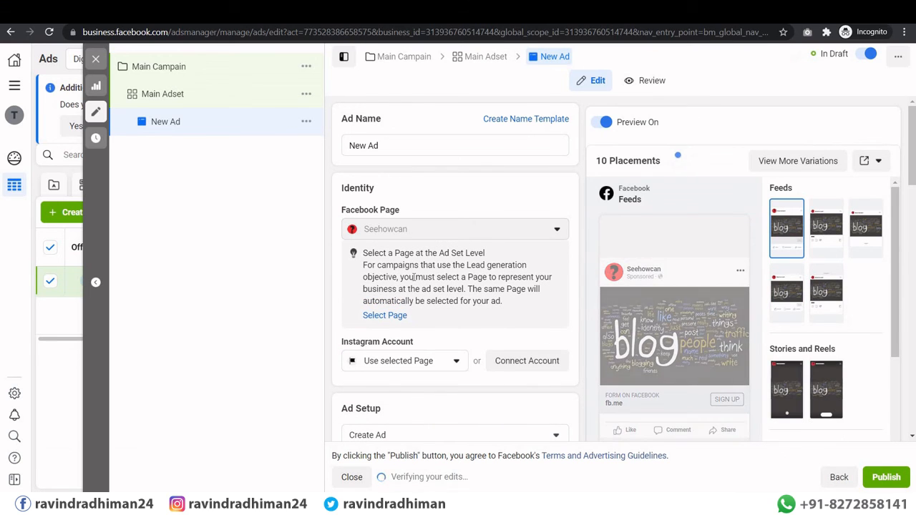
# Step: Review the New Ad form and publish the draft, prompting for payment information
pyautogui.scroll(-3, 415, 283)
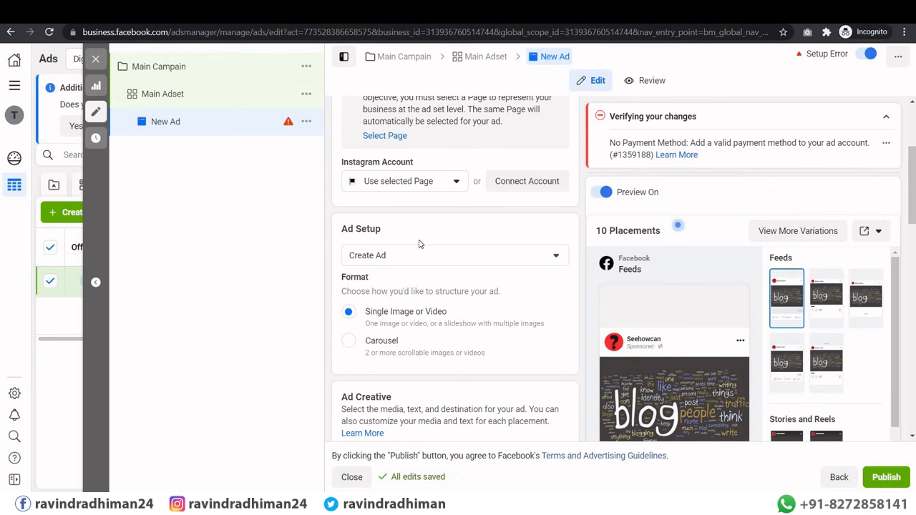
pyautogui.scroll(2, 419, 245)
pyautogui.scroll(1, 399, 148)
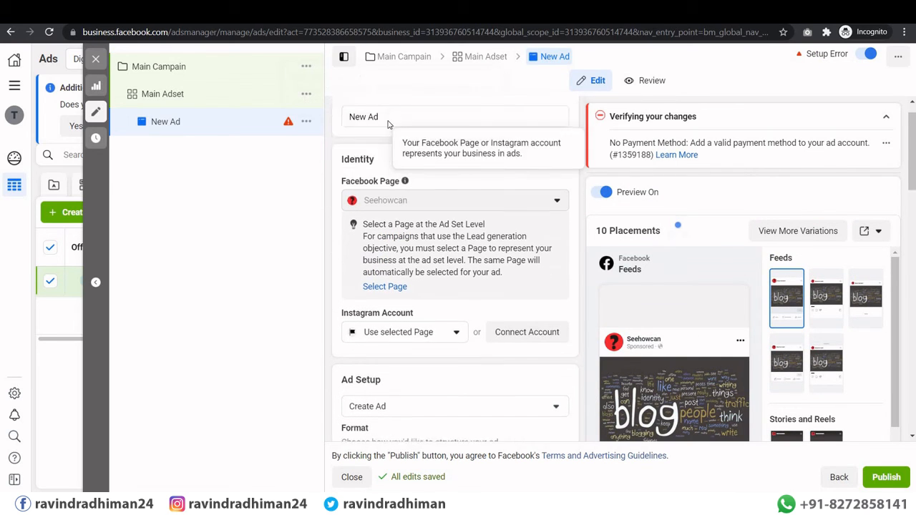
pyautogui.scroll(1, 388, 124)
pyautogui.scroll(-5, 425, 228)
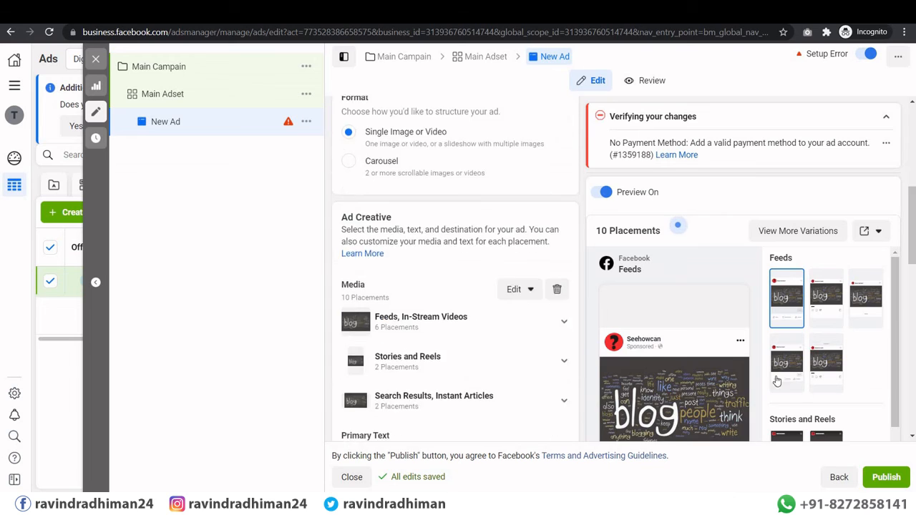
pyautogui.scroll(-4, 777, 381)
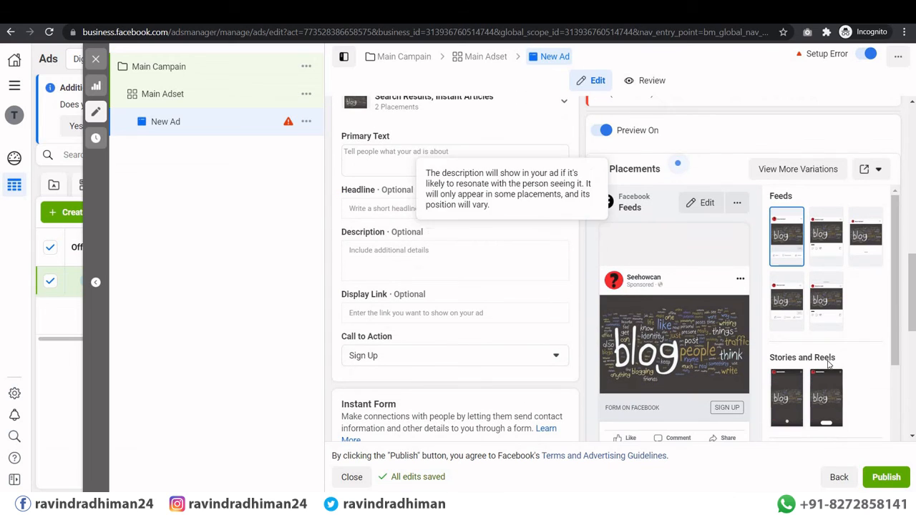
pyautogui.click(885, 477)
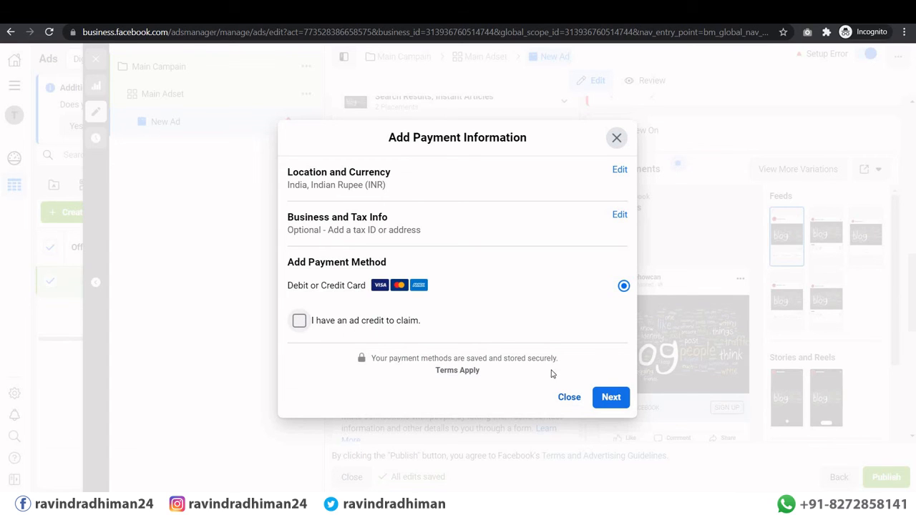
# Step: Try the card form without entering details, then close the payment dialogs and return to the ad form
pyautogui.press('space')
pyautogui.click(611, 418)
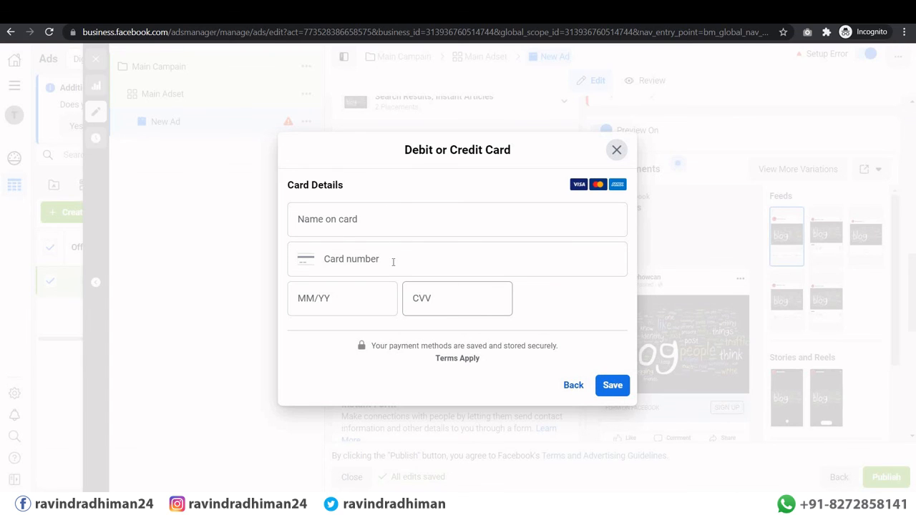
pyautogui.click(613, 387)
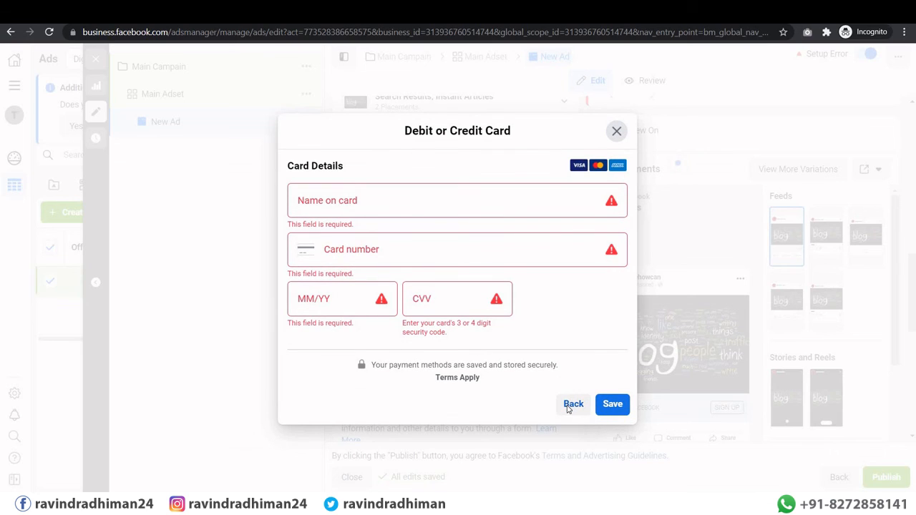
pyautogui.click(573, 405)
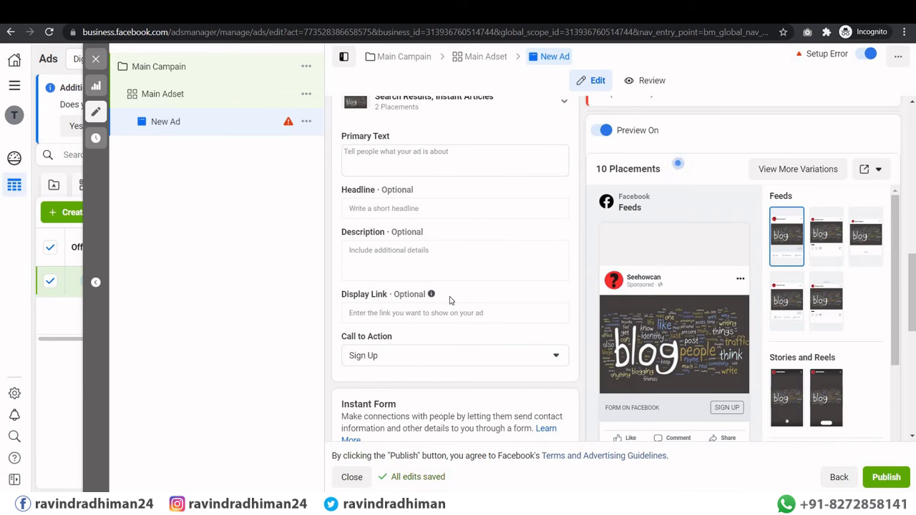
pyautogui.scroll(-2, 451, 301)
pyautogui.scroll(5, 441, 297)
pyautogui.scroll(2, 442, 297)
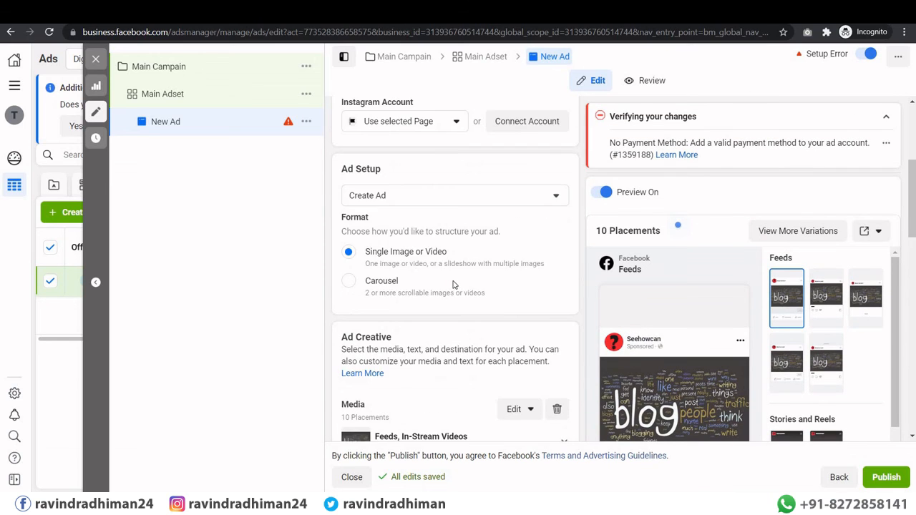
pyautogui.scroll(-10, 454, 287)
pyautogui.scroll(12, 452, 285)
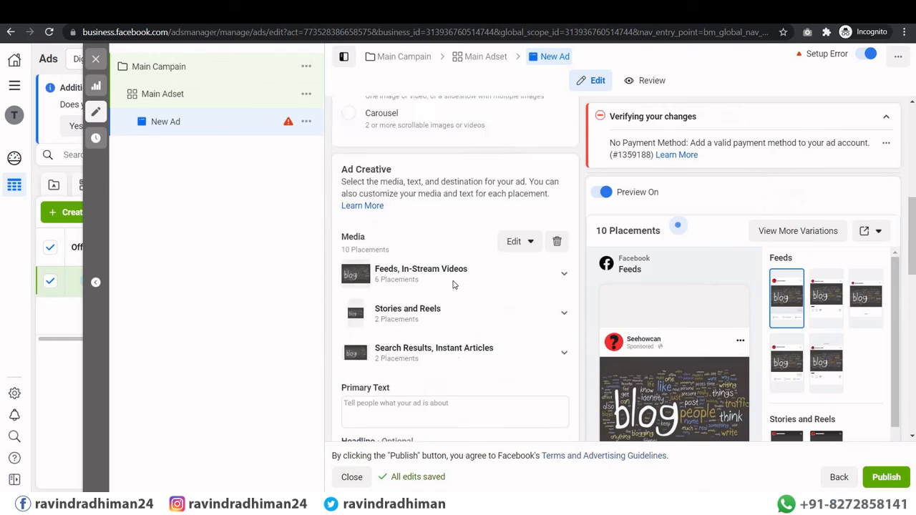
# Step: Attempt to publish the drafts, dismiss the payment request, and leave the editor unpublished
pyautogui.click(96, 59)
pyautogui.click(523, 270)
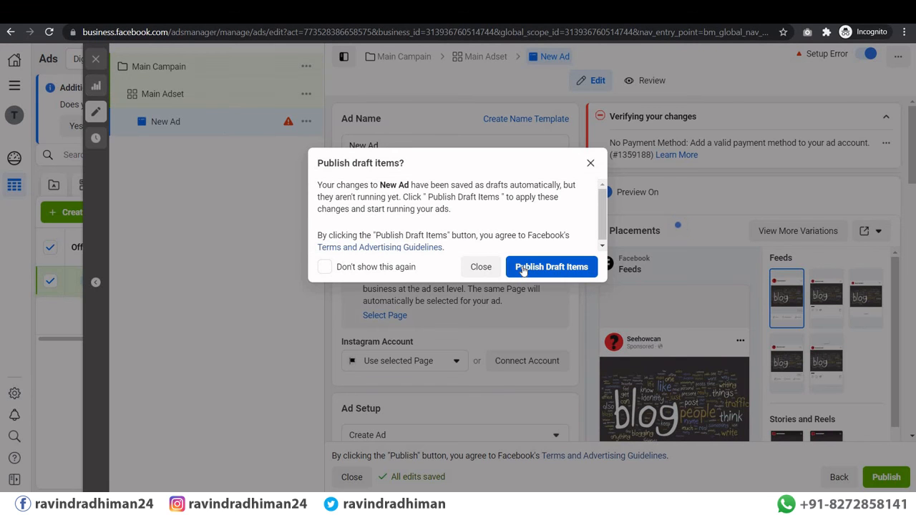
pyautogui.click(522, 270)
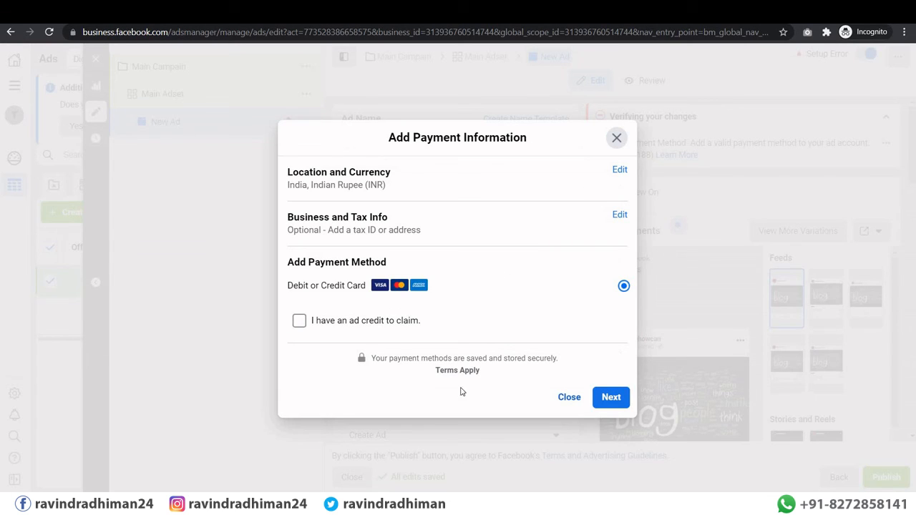
pyautogui.click(567, 397)
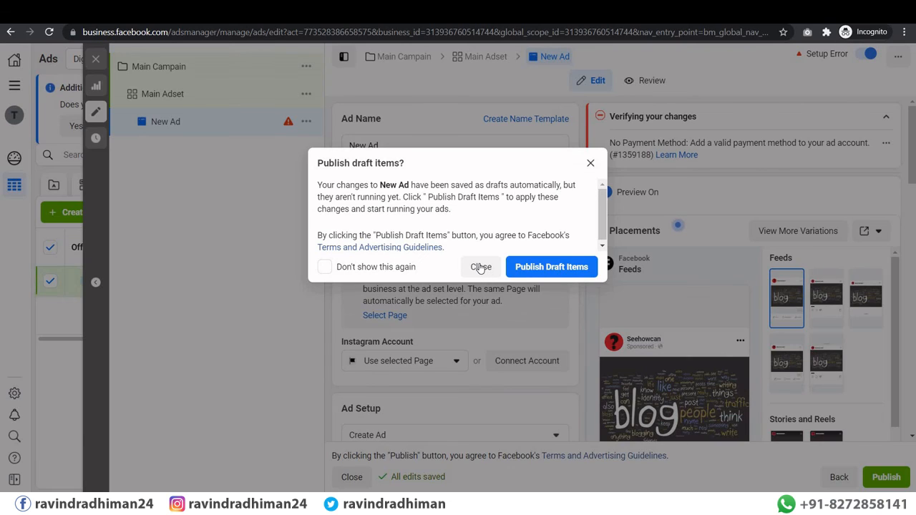
pyautogui.click(481, 267)
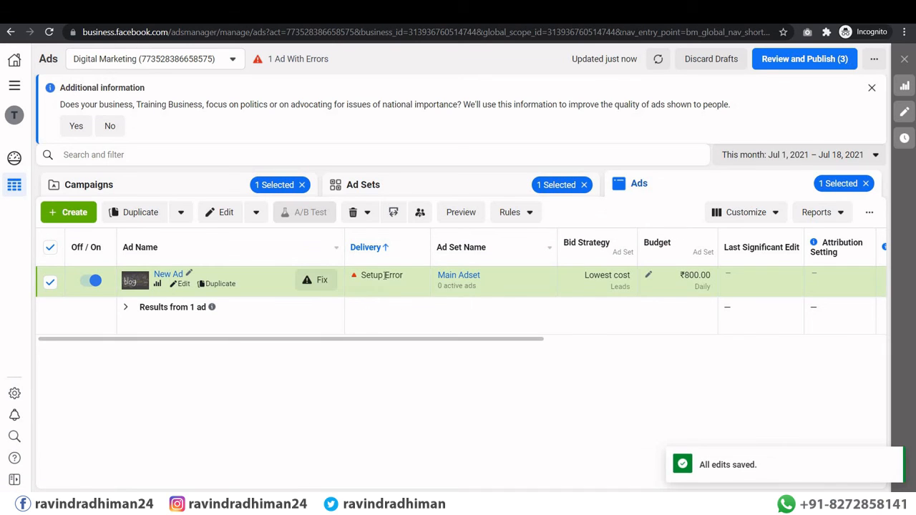
# Step: Reopen New Ad and inspect its No Payment Method error message
pyautogui.click(384, 335)
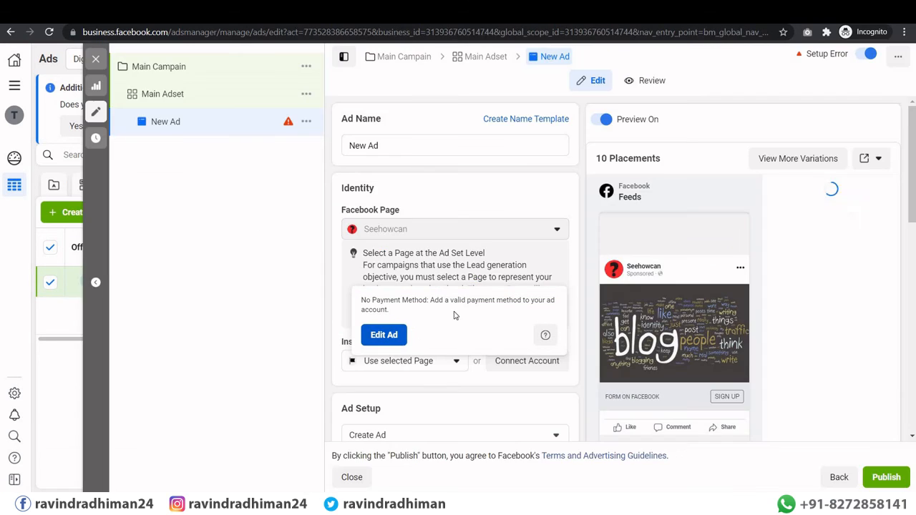
pyautogui.scroll(-10, 448, 305)
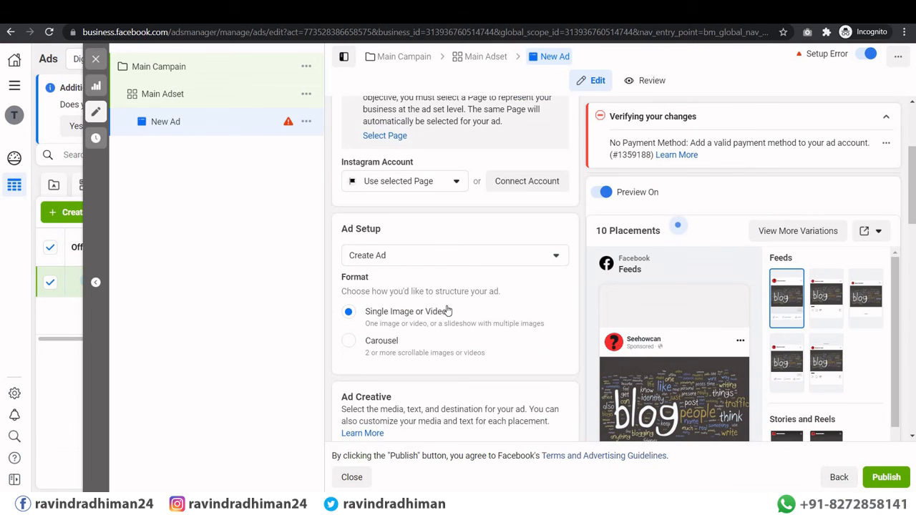
pyautogui.scroll(10, 449, 304)
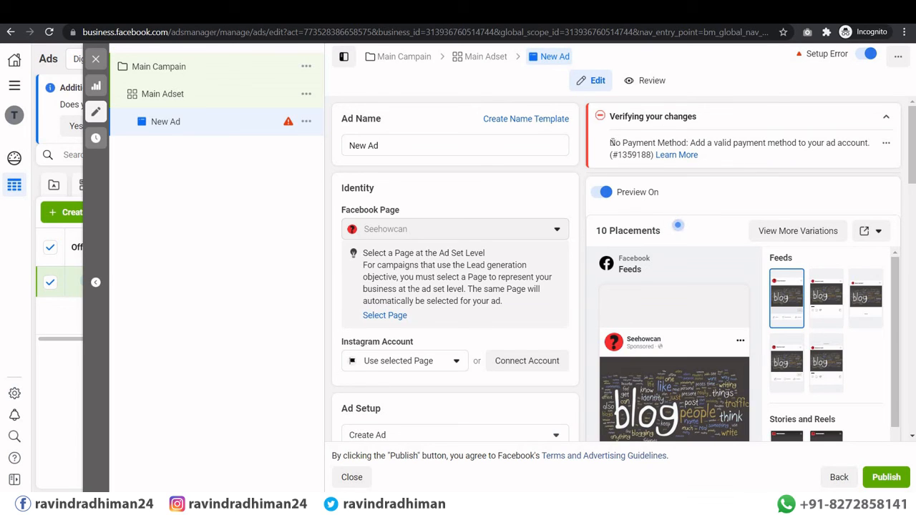
pyautogui.tripleClick(646, 156)
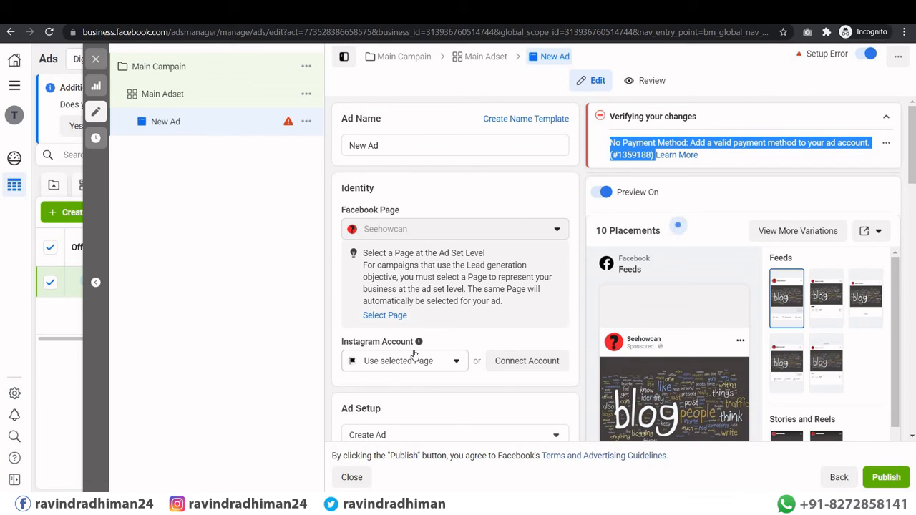
# Step: Close the editor again, dismissing the payment prompt and keeping the items as drafts
pyautogui.click(98, 60)
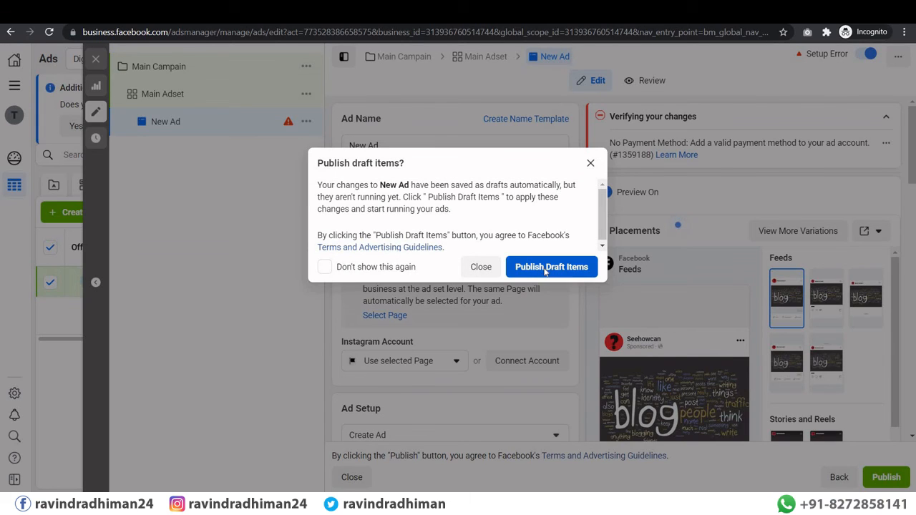
pyautogui.click(545, 269)
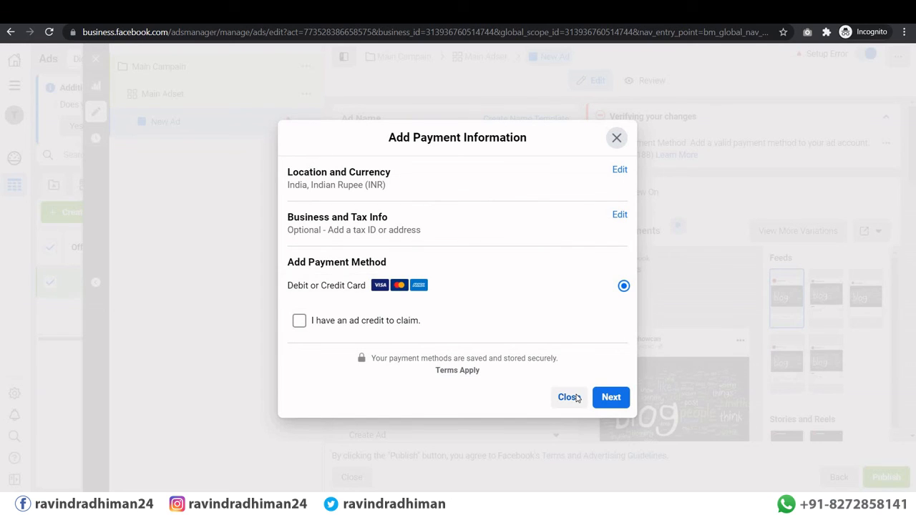
pyautogui.click(569, 397)
pyautogui.click(481, 267)
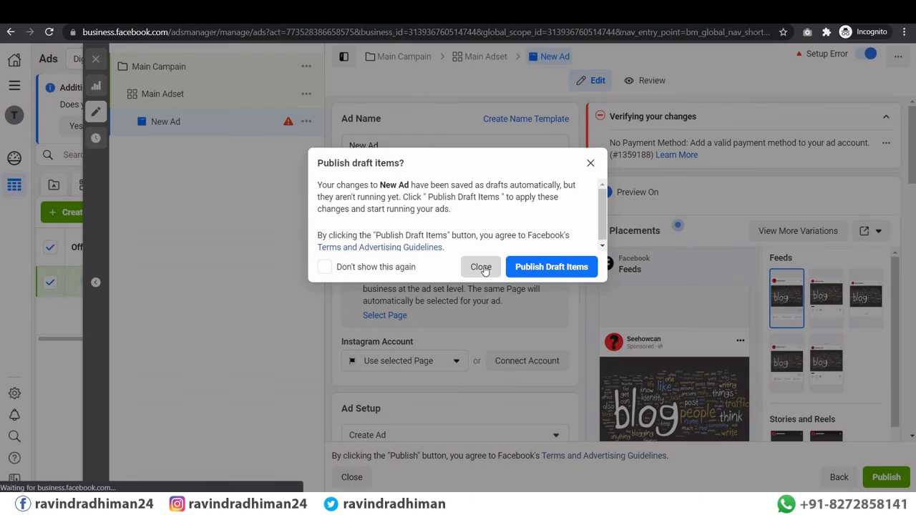